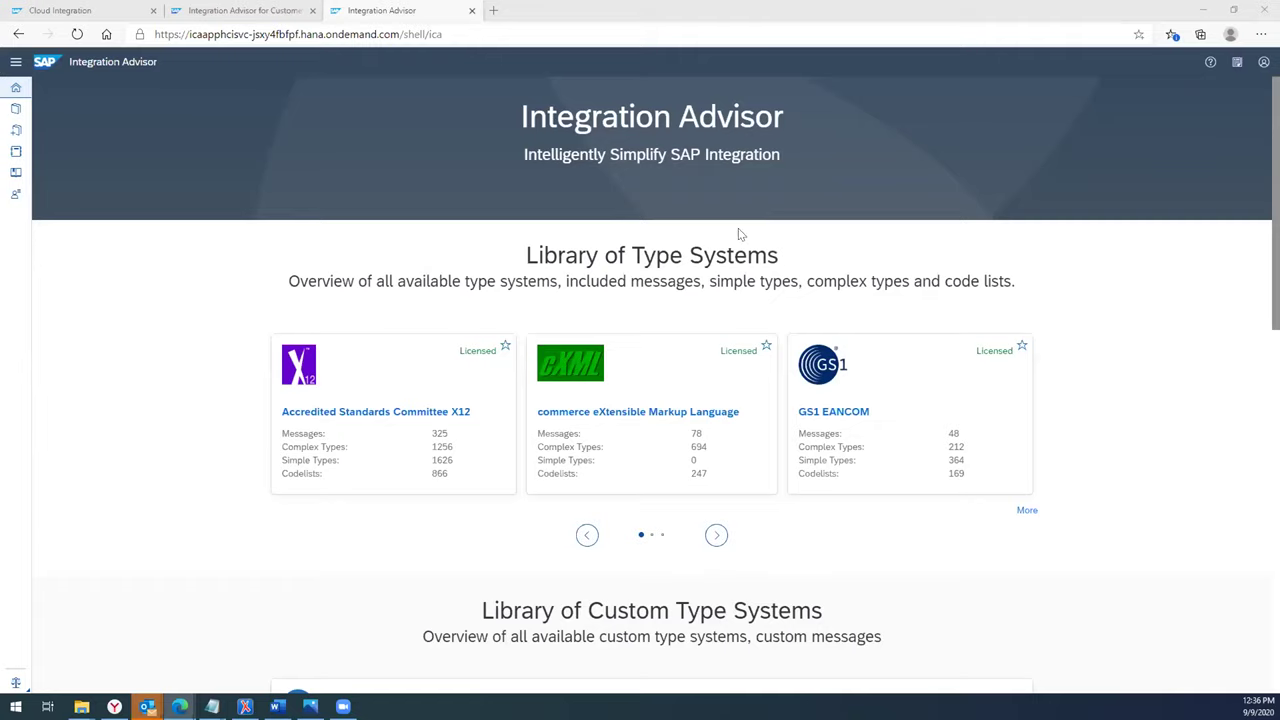
# - Reload the Integration Advisor page and dismiss the news announcement until the next update
pyautogui.click(77, 34)
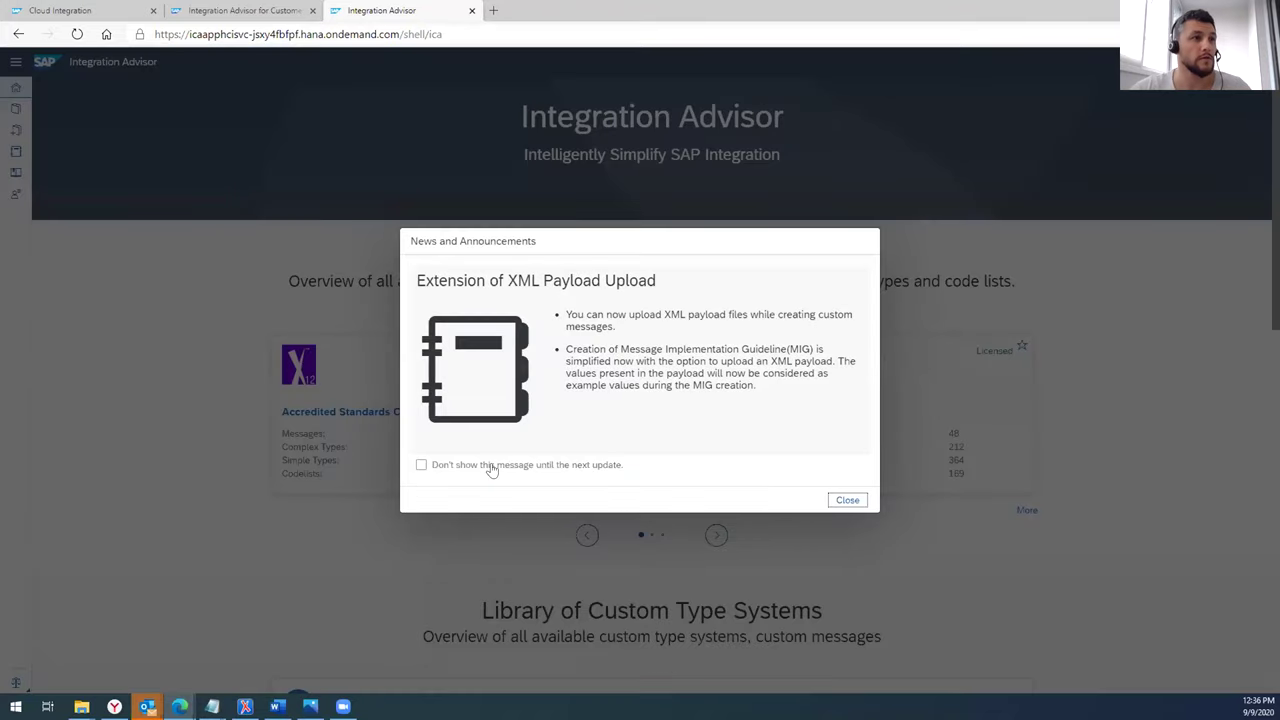
pyautogui.click(421, 465)
pyautogui.click(840, 506)
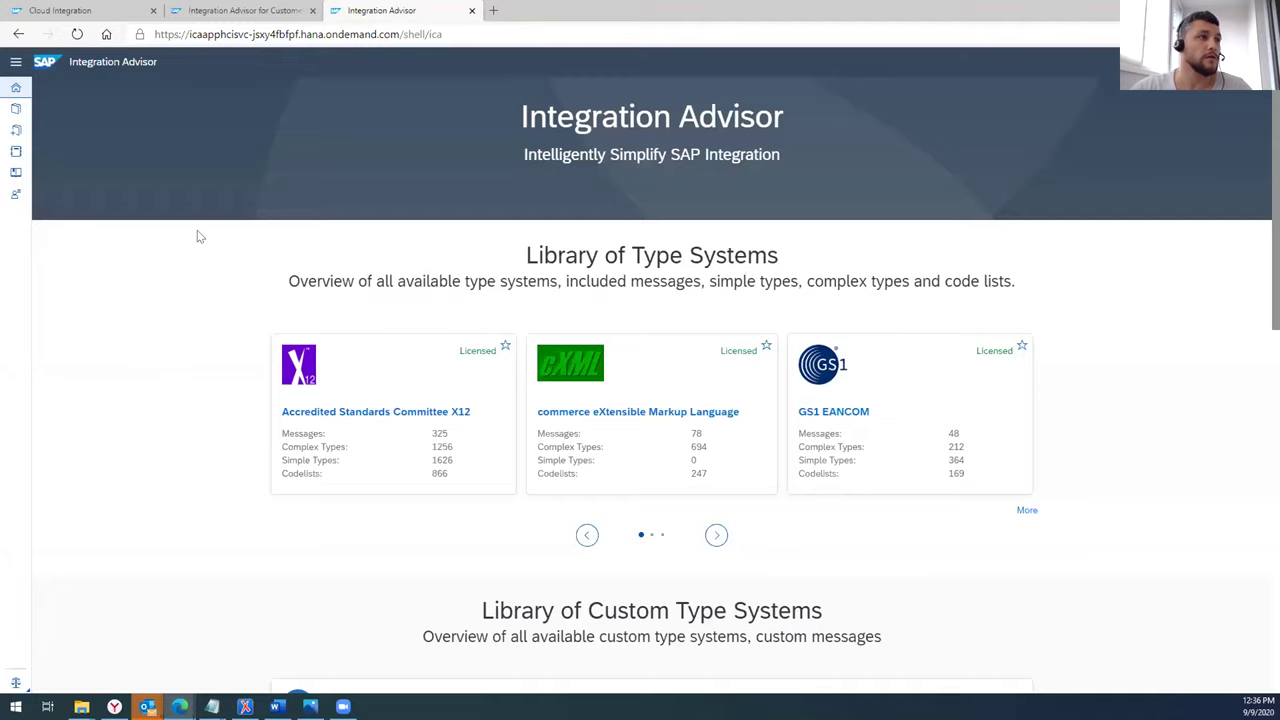
# - Look through the Library of Type Systems and the Library of Custom Type Systems
pyautogui.click(15, 112)
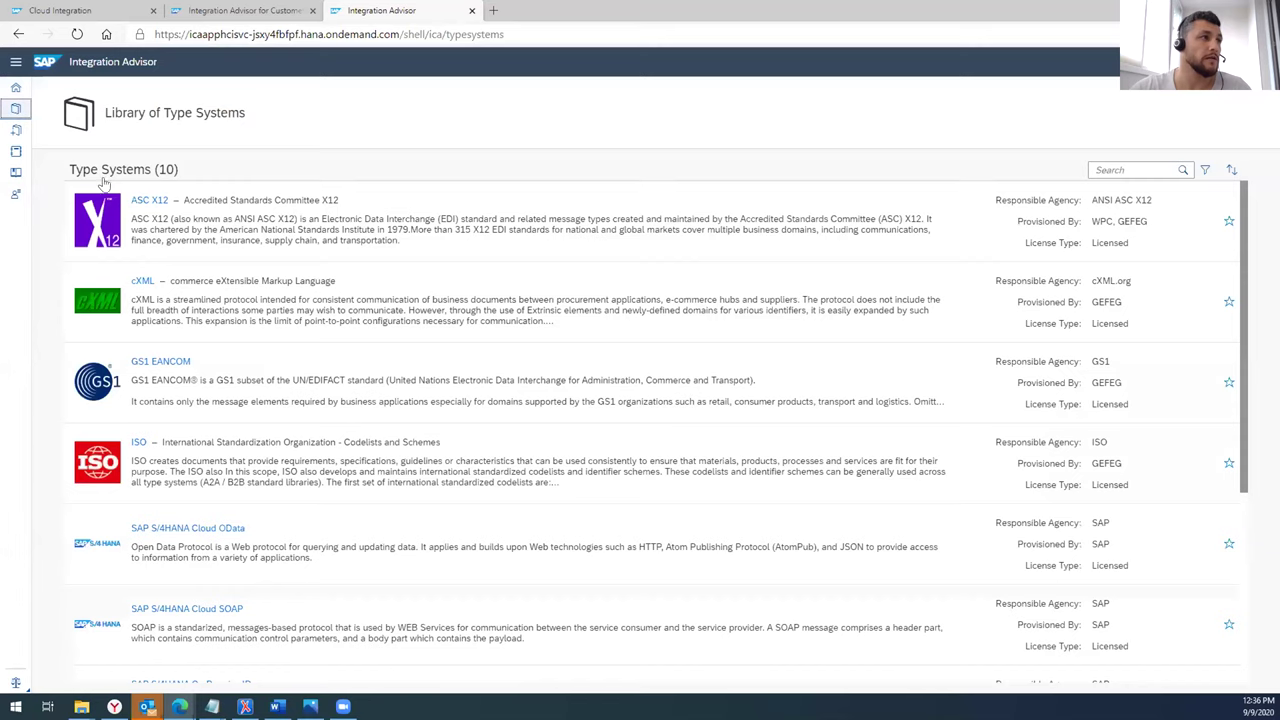
pyautogui.click(16, 131)
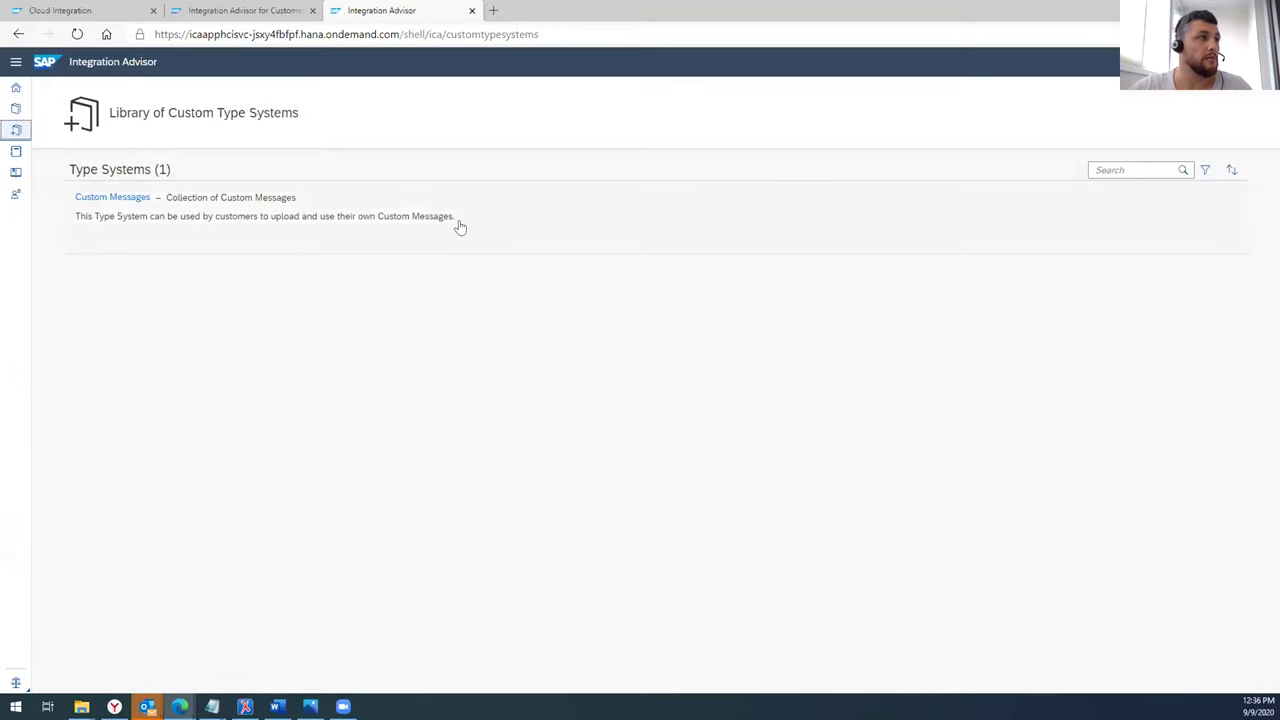
pyautogui.click(16, 113)
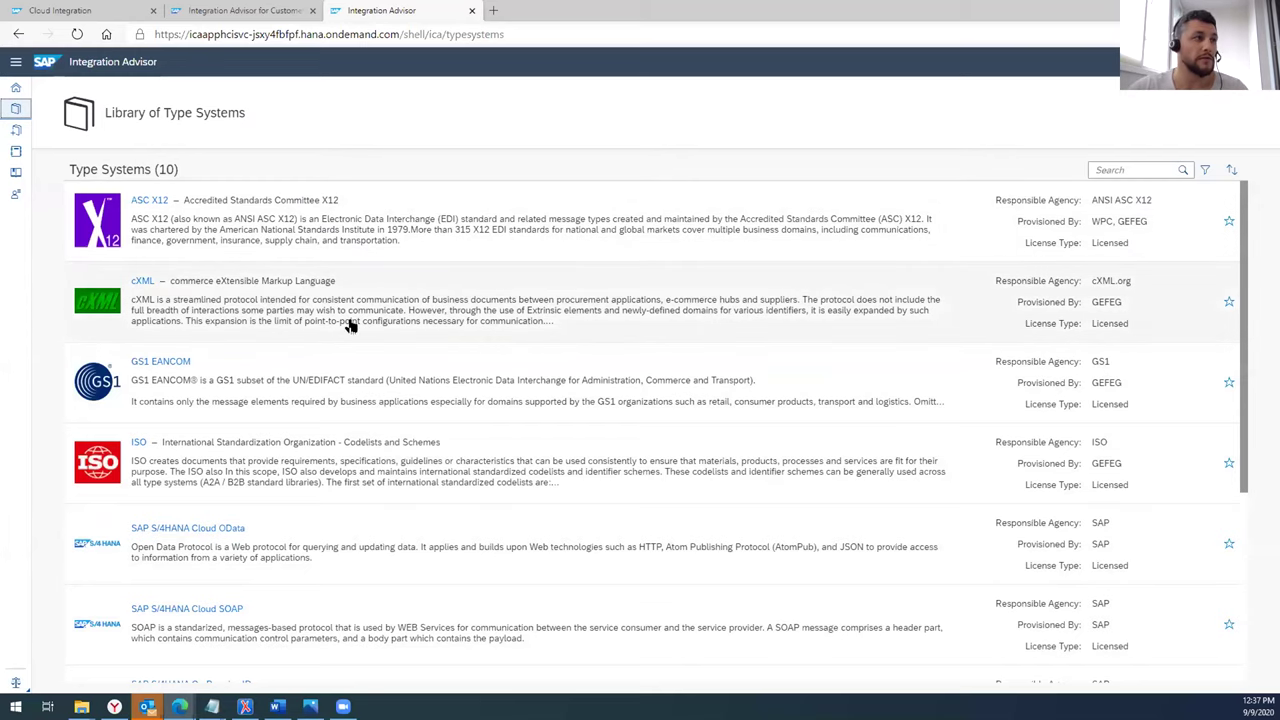
pyautogui.scroll(-3, 405, 370)
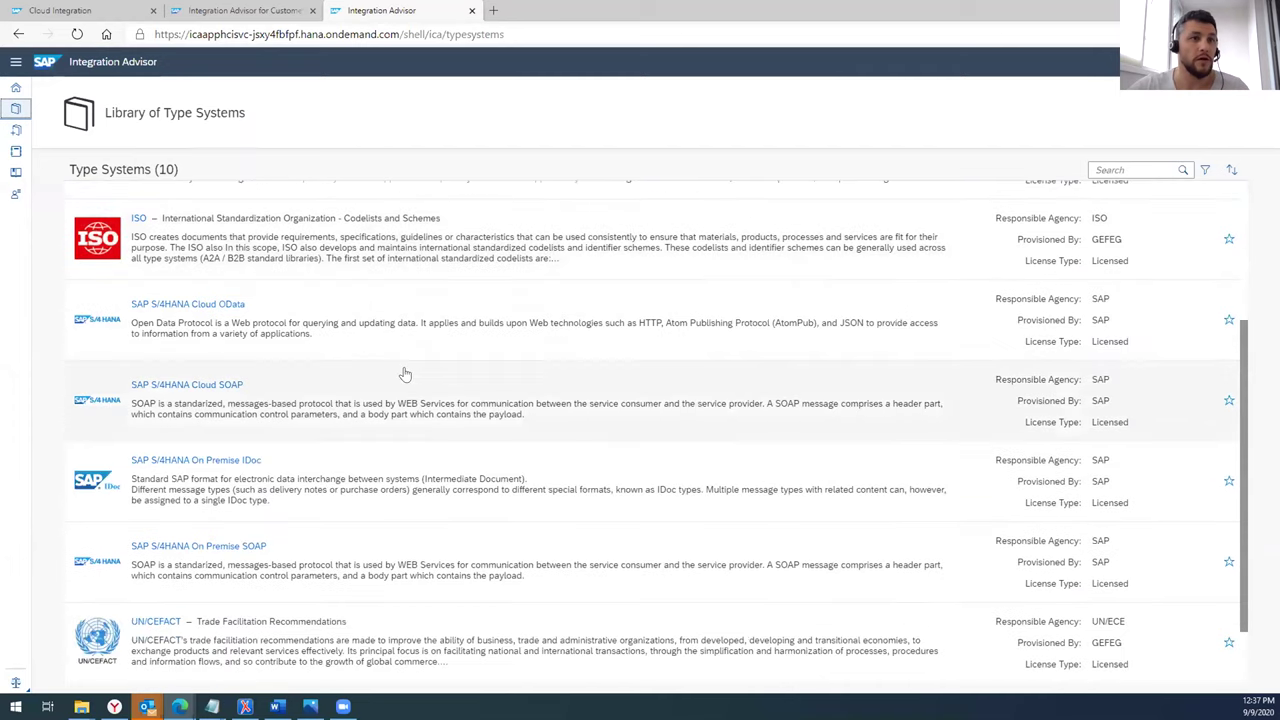
pyautogui.scroll(3, 366, 528)
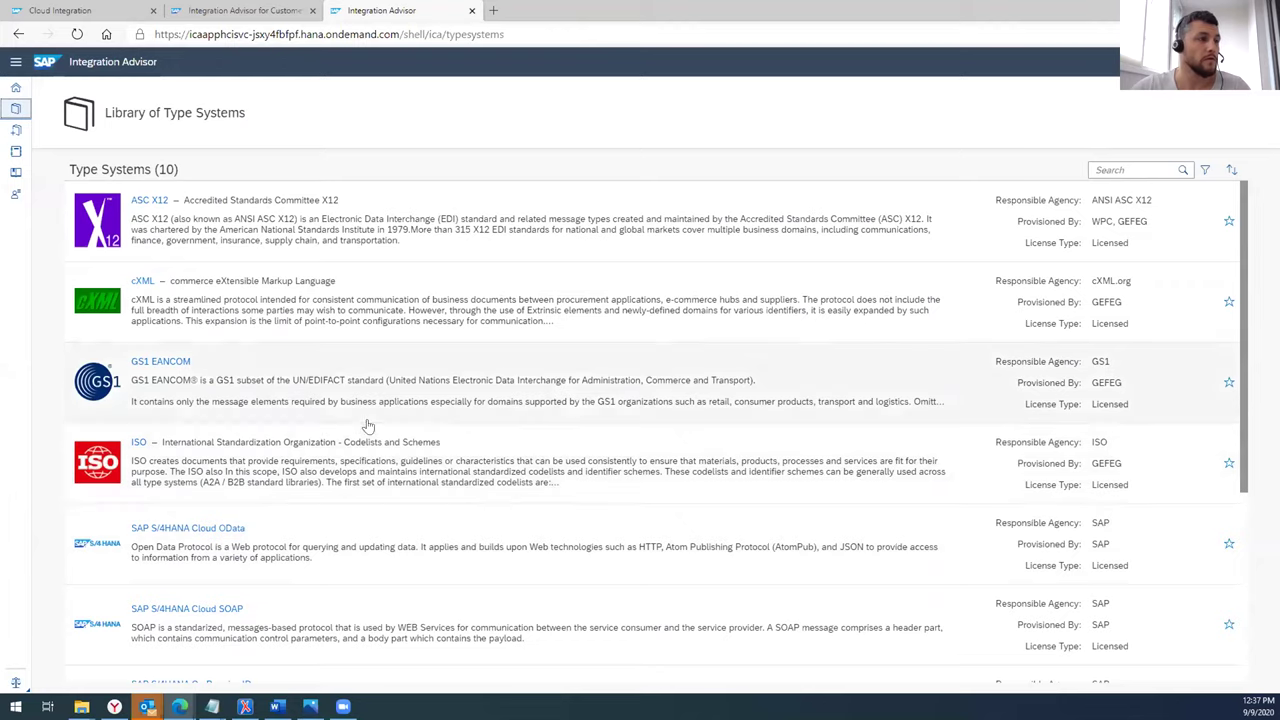
# - Show the messages of the Custom Messages type system in the Library of Custom Type Systems
pyautogui.click(16, 131)
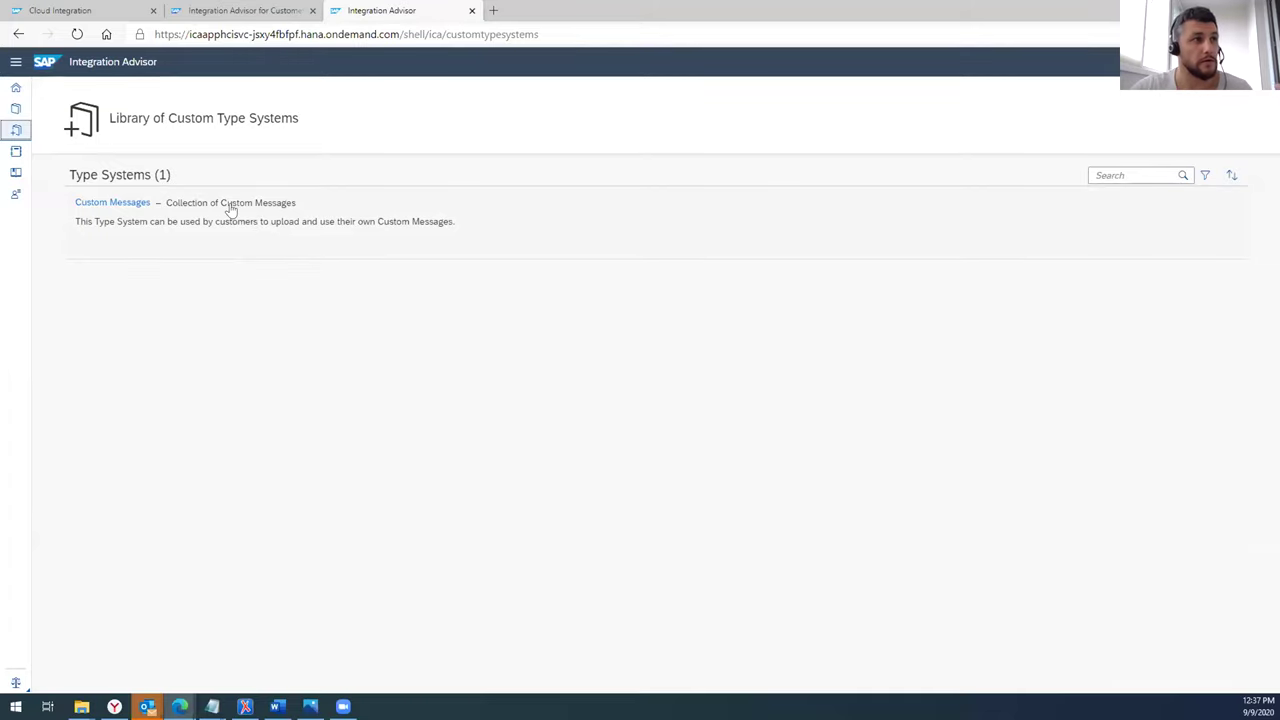
pyautogui.click(229, 204)
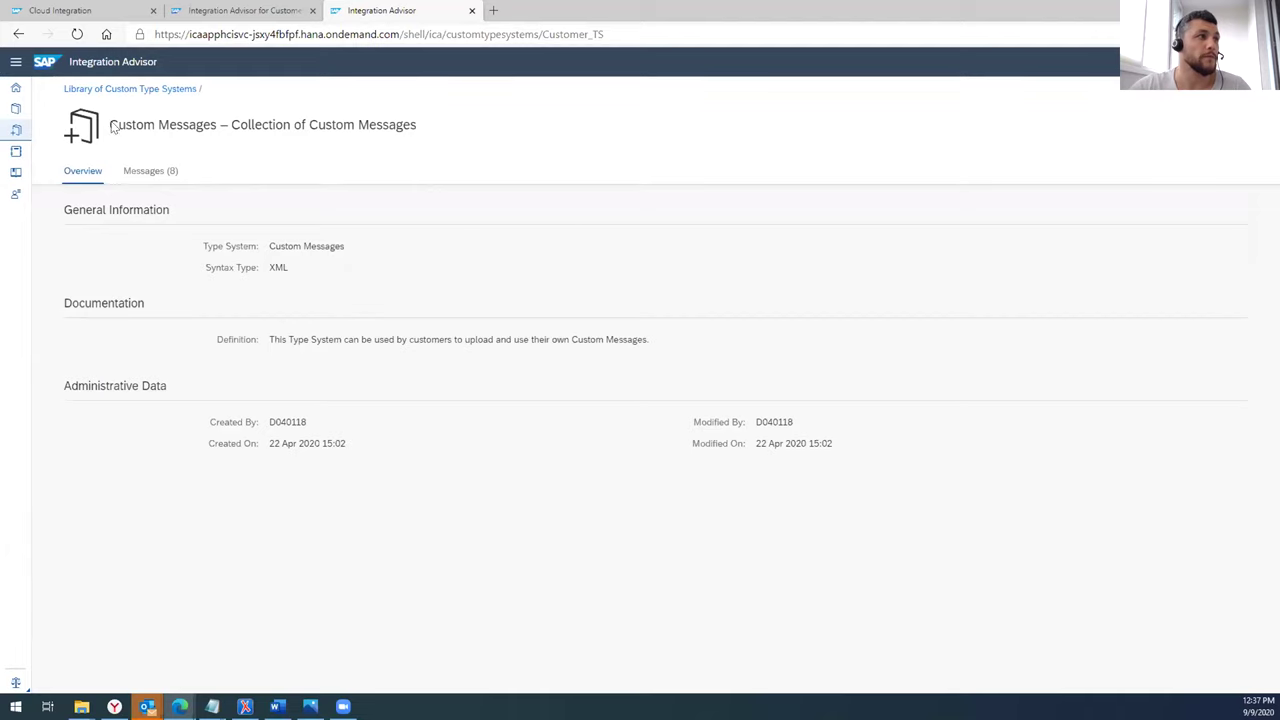
pyautogui.click(150, 170)
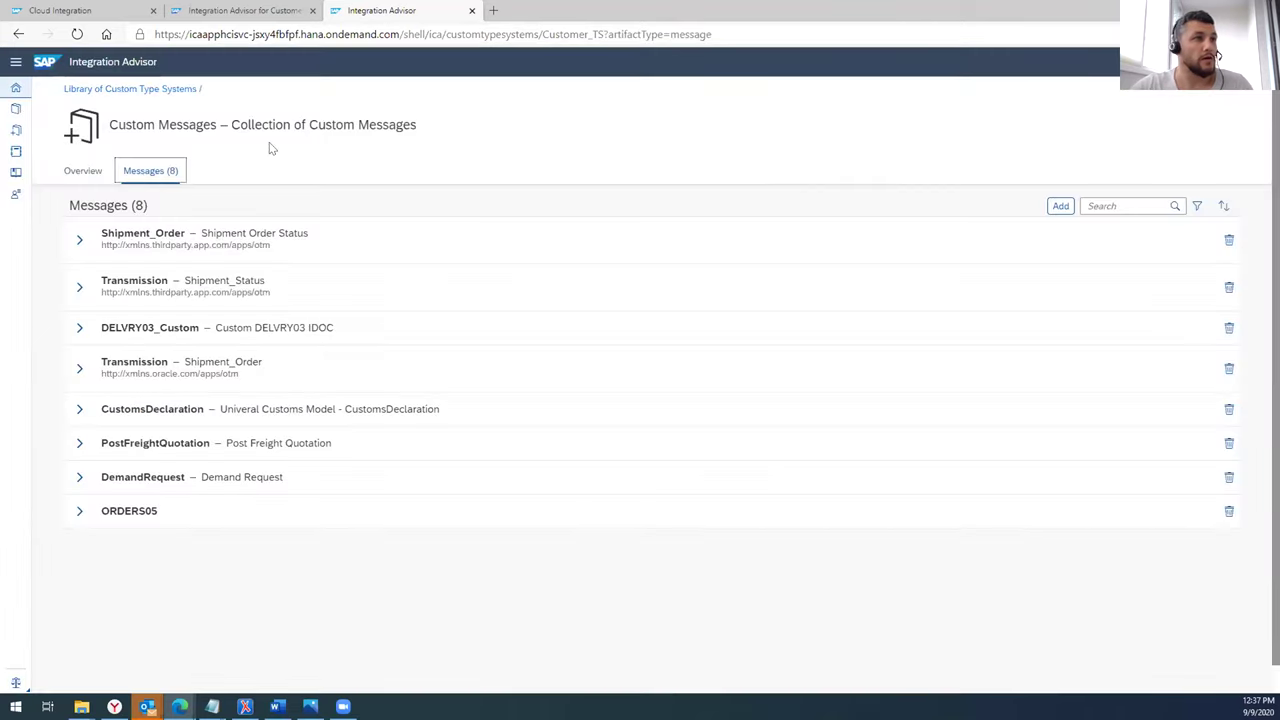
# - View the custom message creation dialog without adding anything, and show the available version of the Shipment_Order message
pyautogui.click(1058, 208)
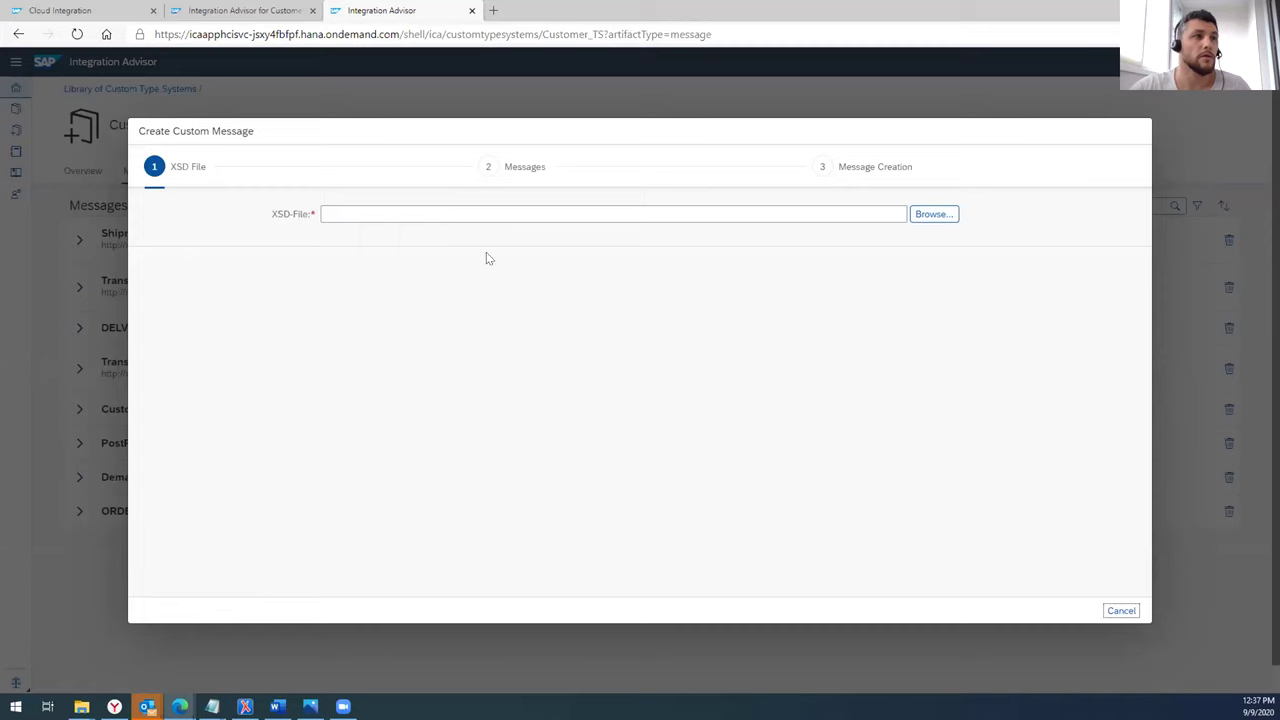
pyautogui.click(1120, 610)
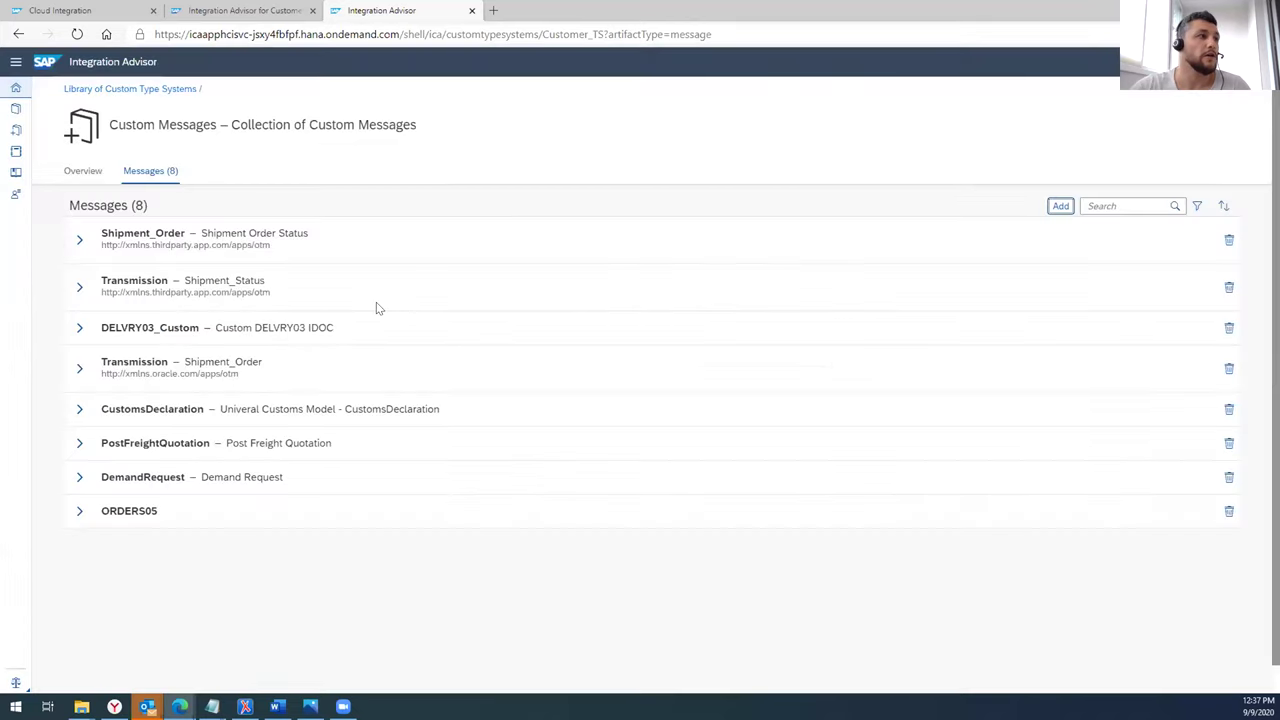
pyautogui.click(79, 241)
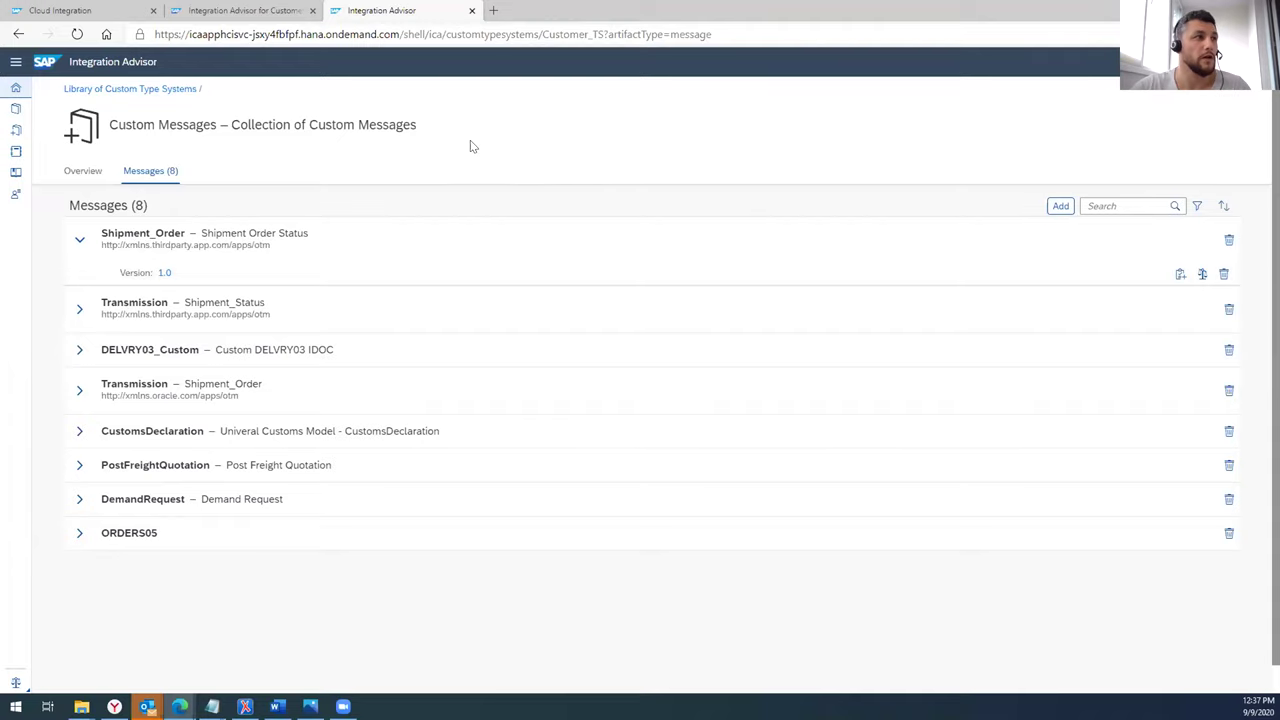
pyautogui.click(70, 174)
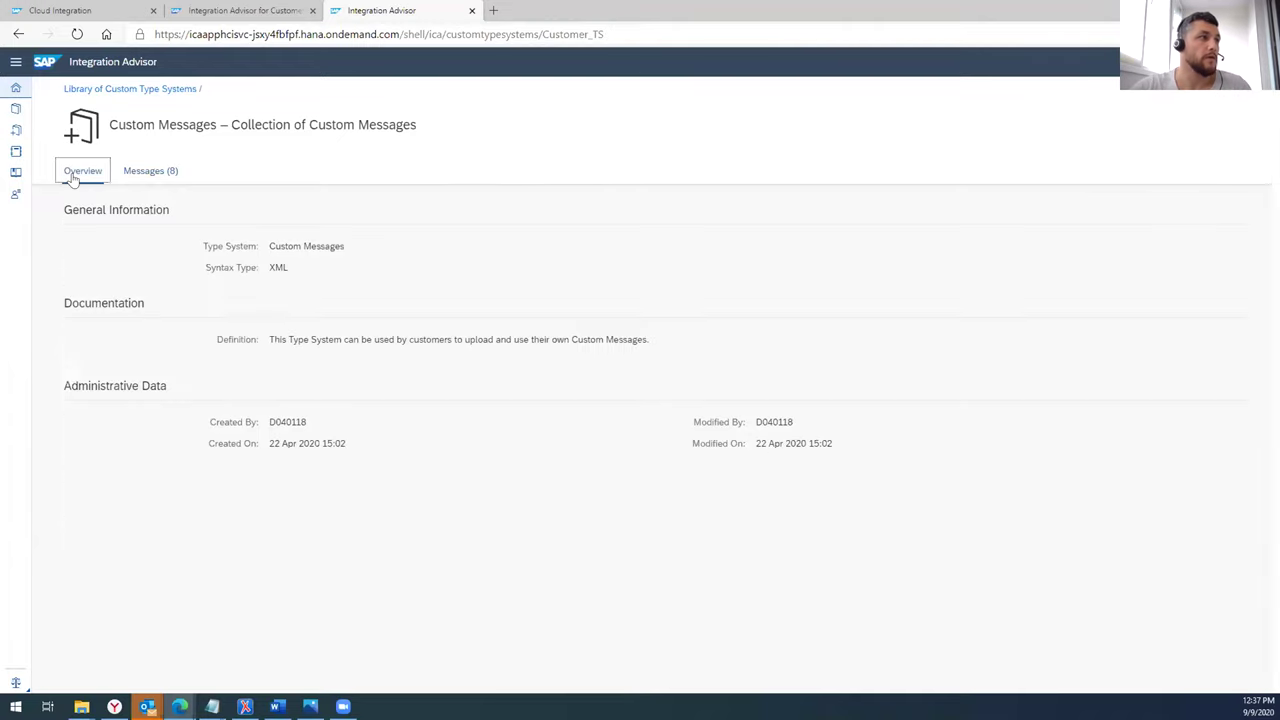
# - Look through the standard type systems library and view the overview of SAP S/4HANA On Premise IDoc
pyautogui.click(15, 112)
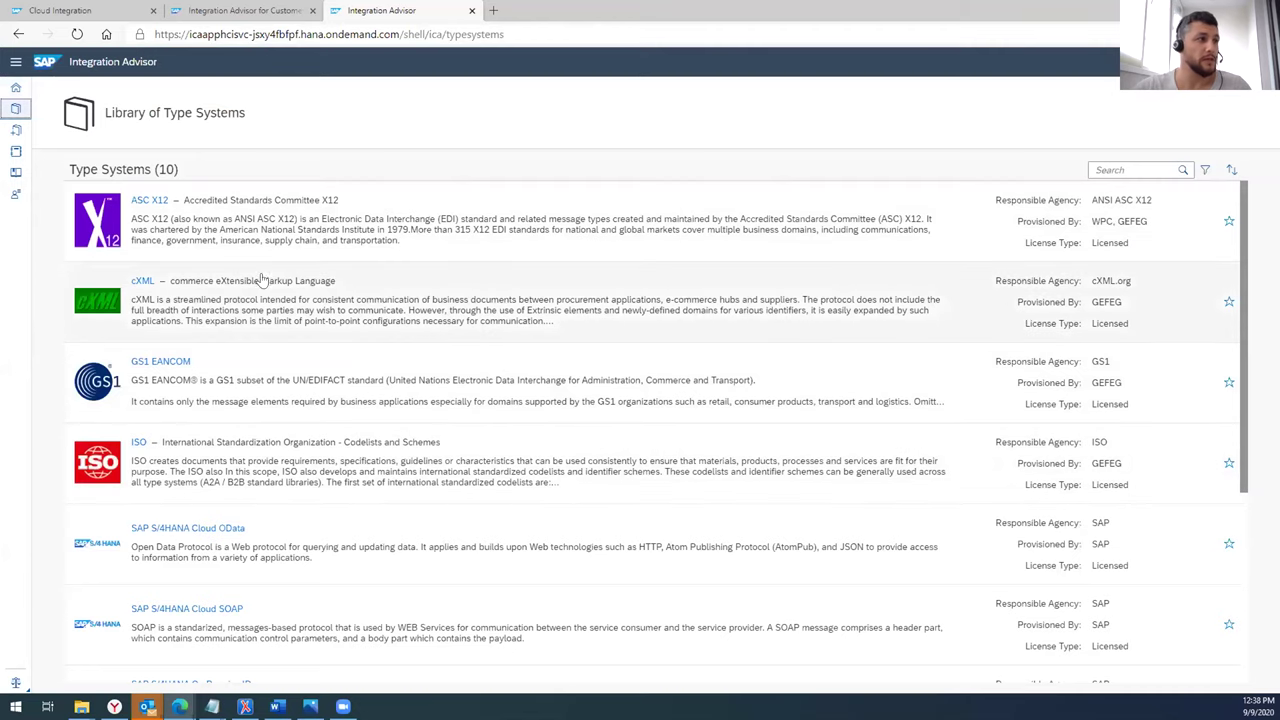
pyautogui.scroll(-3, 280, 460)
pyautogui.scroll(-1, 290, 480)
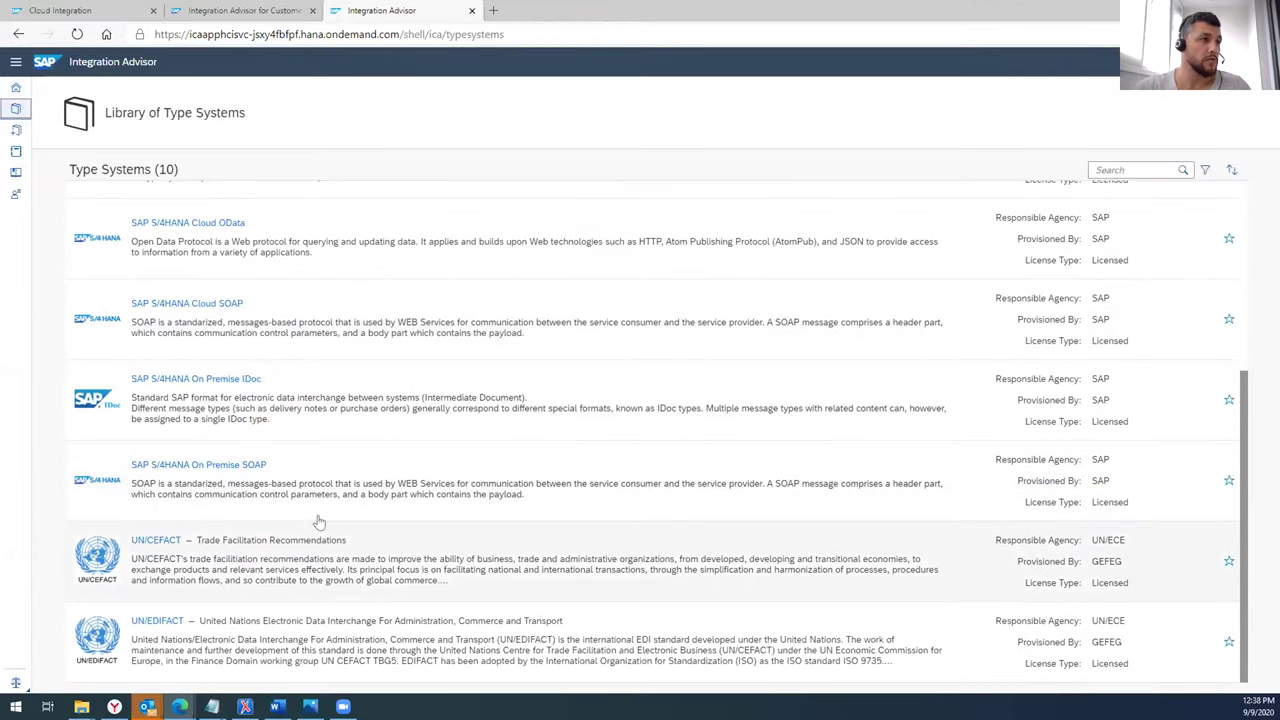
pyautogui.scroll(3, 325, 498)
pyautogui.scroll(1, 327, 500)
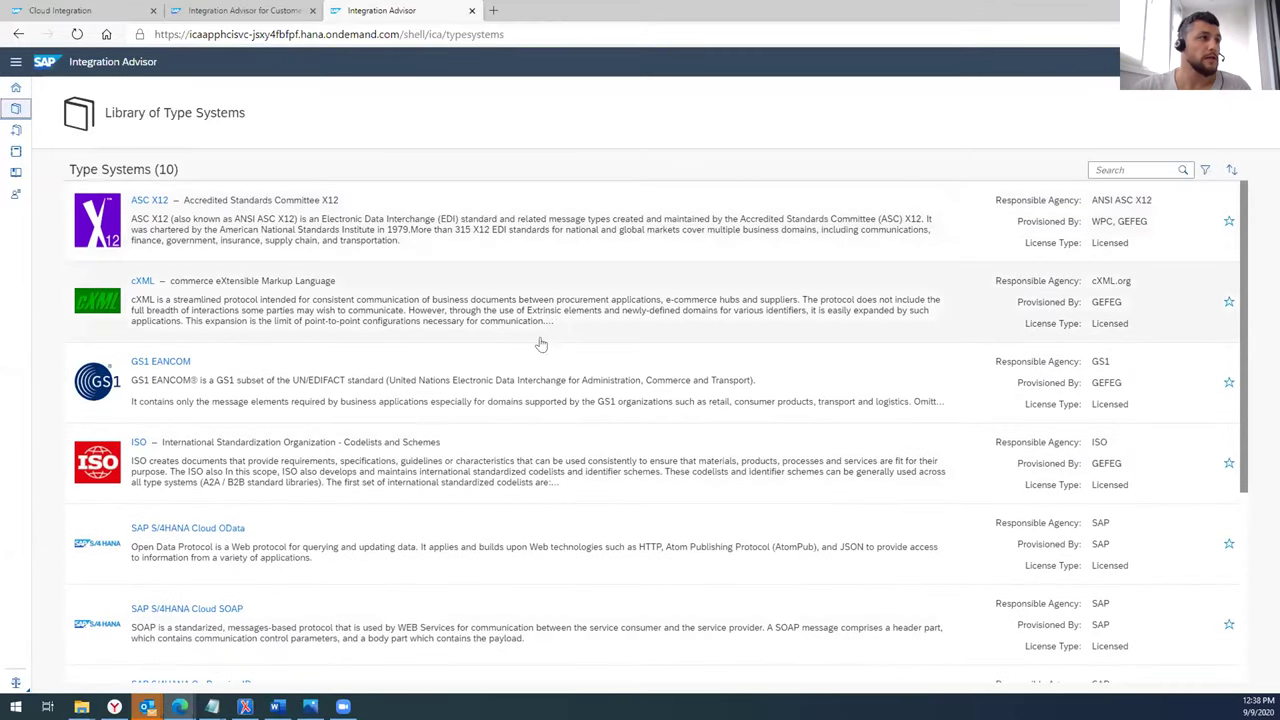
pyautogui.scroll(-3, 364, 466)
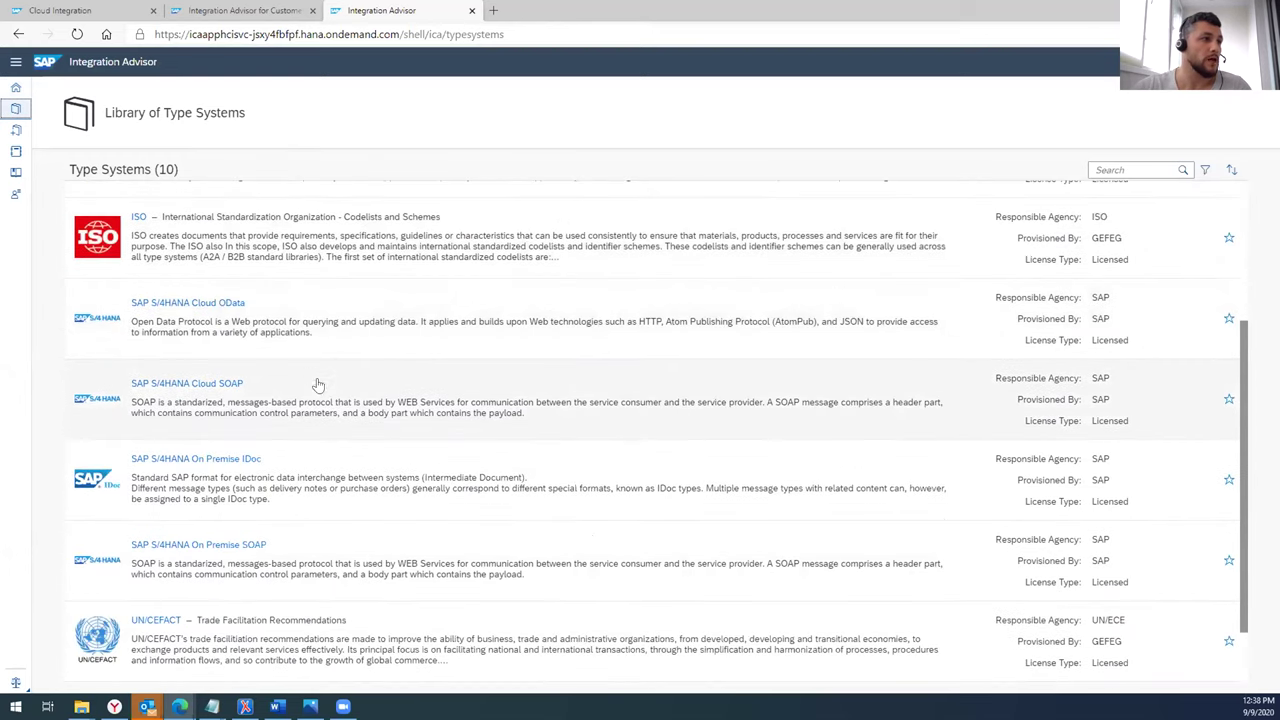
pyautogui.scroll(-1, 320, 383)
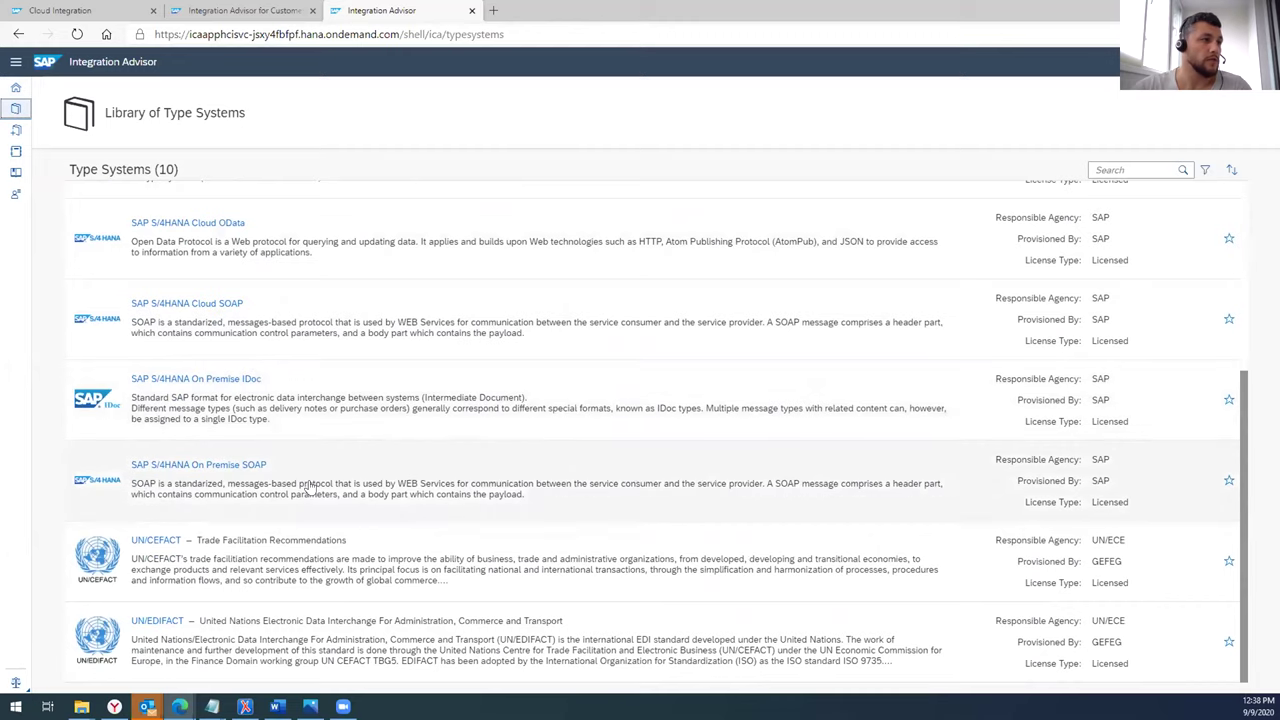
pyautogui.click(297, 400)
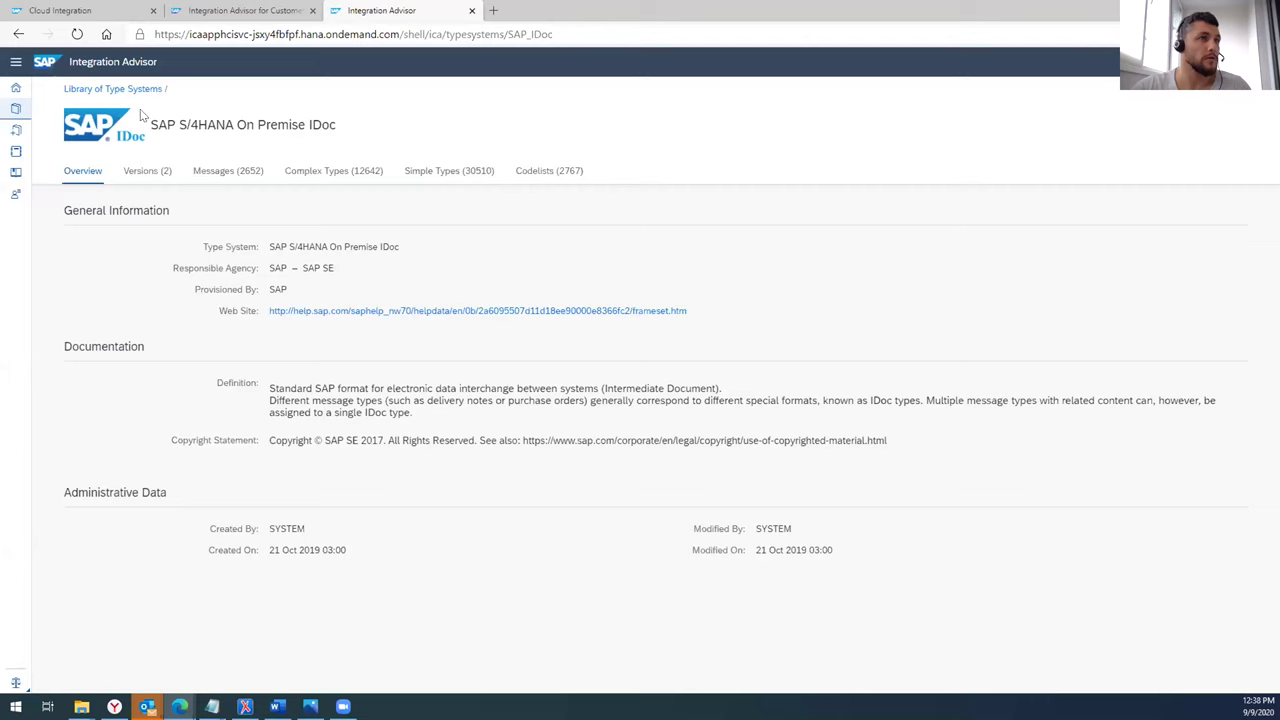
pyautogui.click(14, 35)
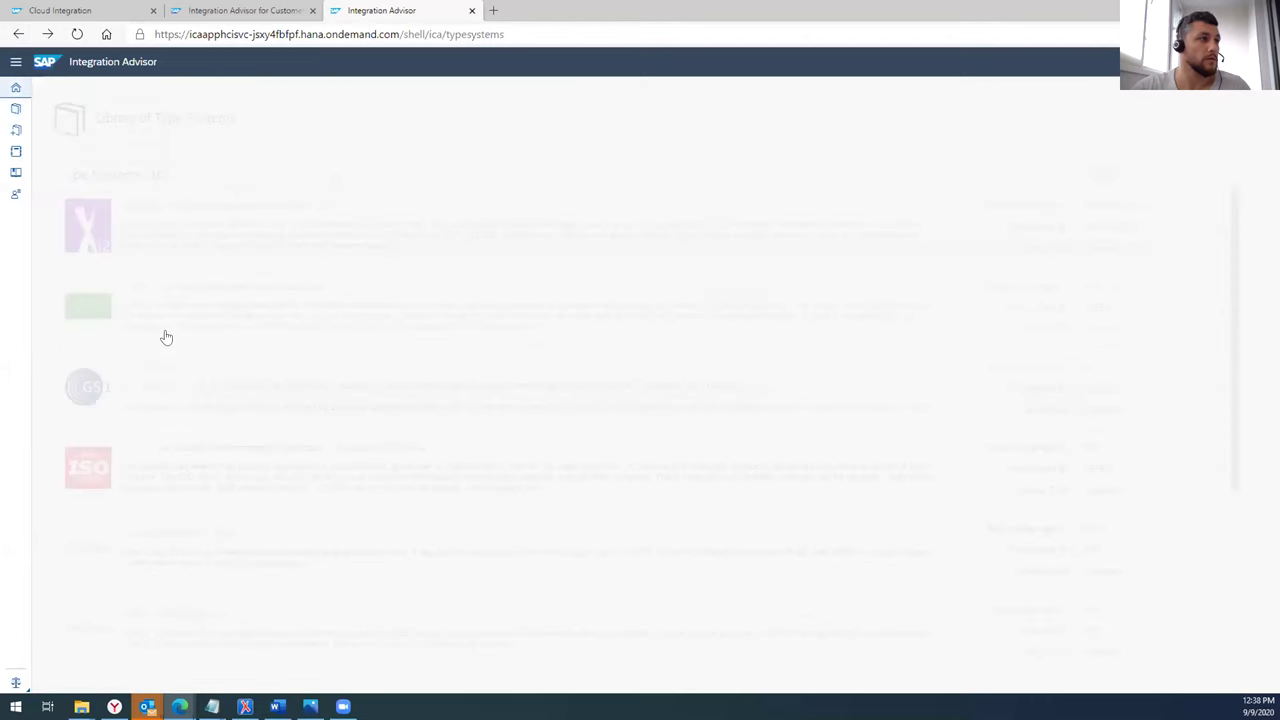
# - Examine the versions and messages of the SAP S/4HANA Cloud SOAP type system
pyautogui.scroll(-2, 300, 470)
pyautogui.scroll(-2, 364, 503)
pyautogui.click(241, 472)
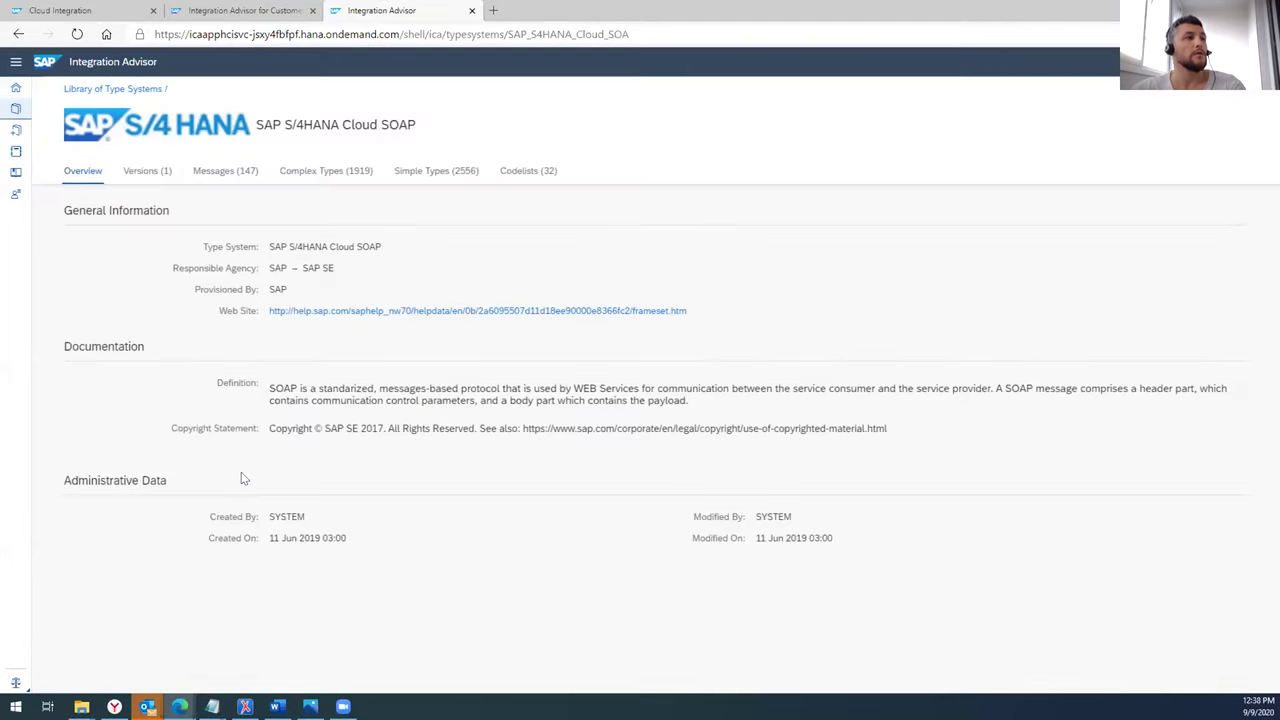
pyautogui.click(154, 172)
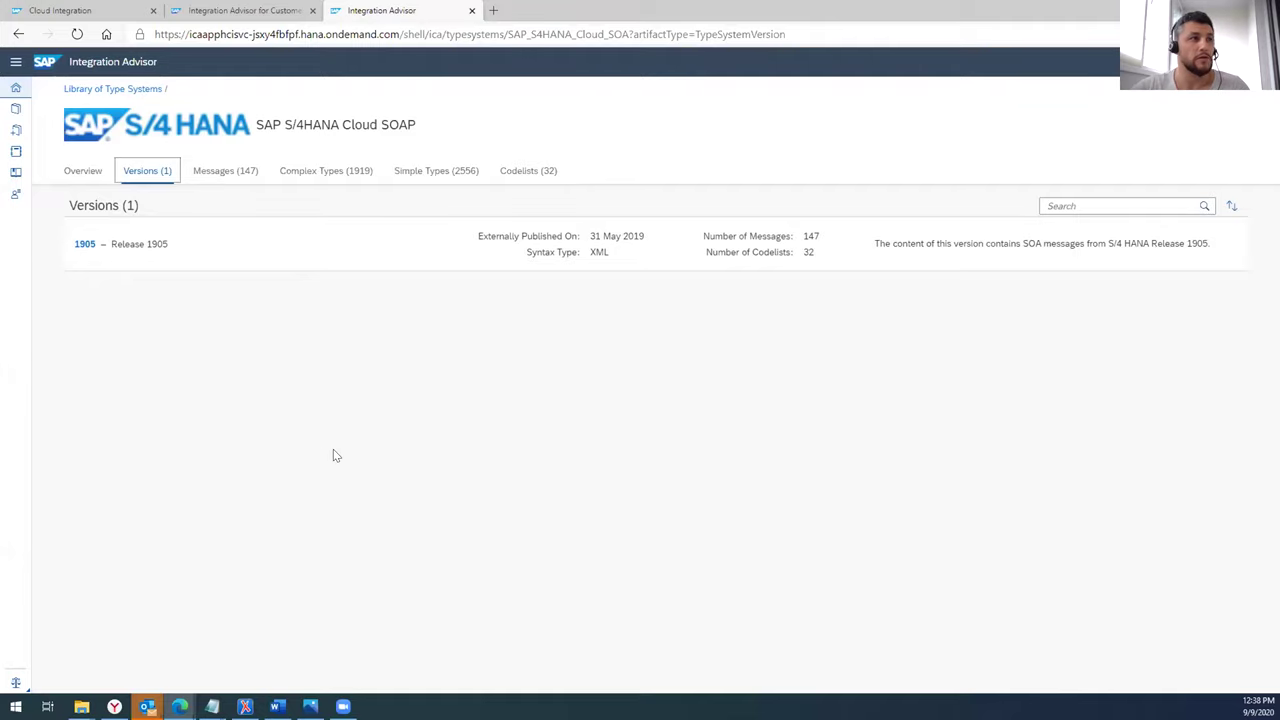
pyautogui.click(210, 174)
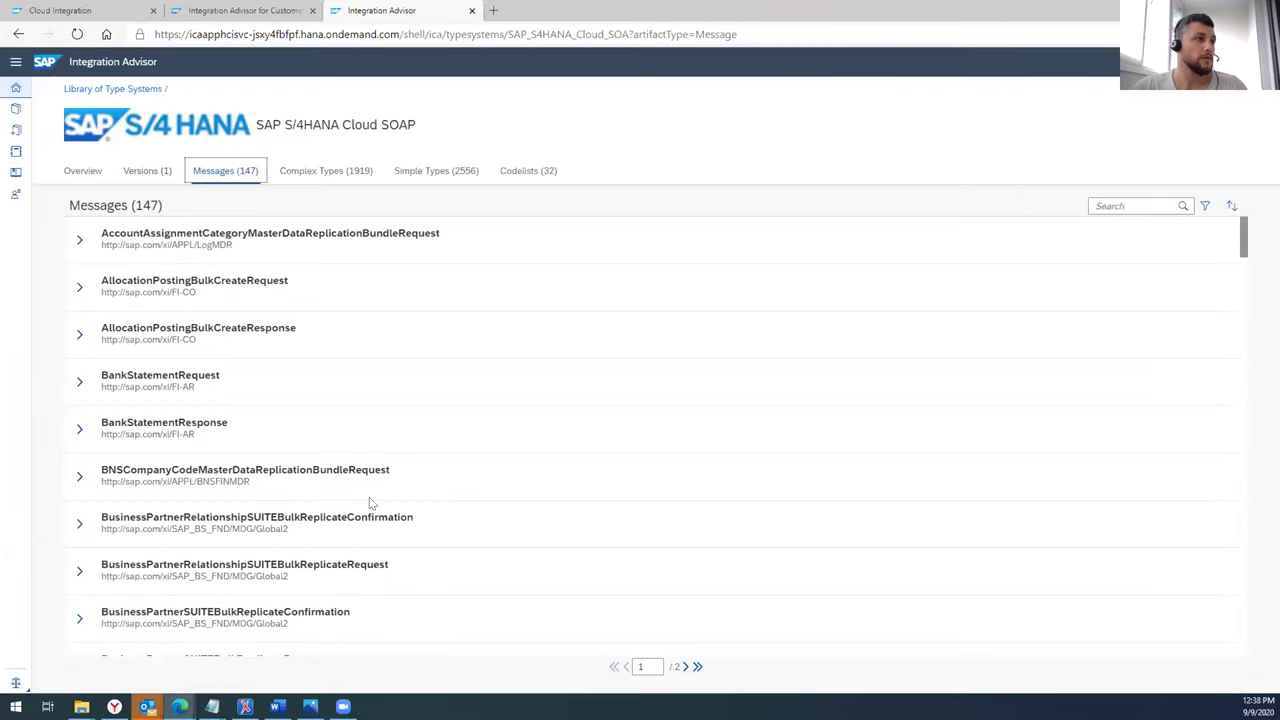
pyautogui.scroll(-6, 378, 421)
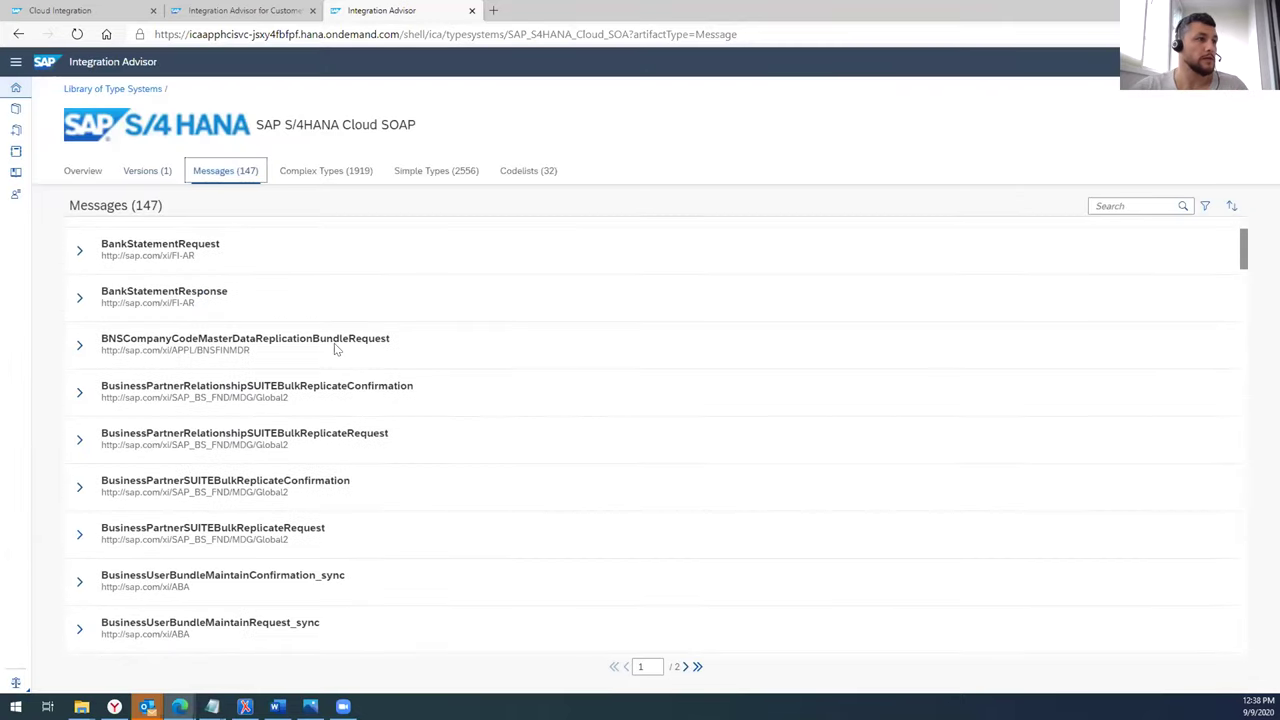
pyautogui.scroll(-4, 325, 436)
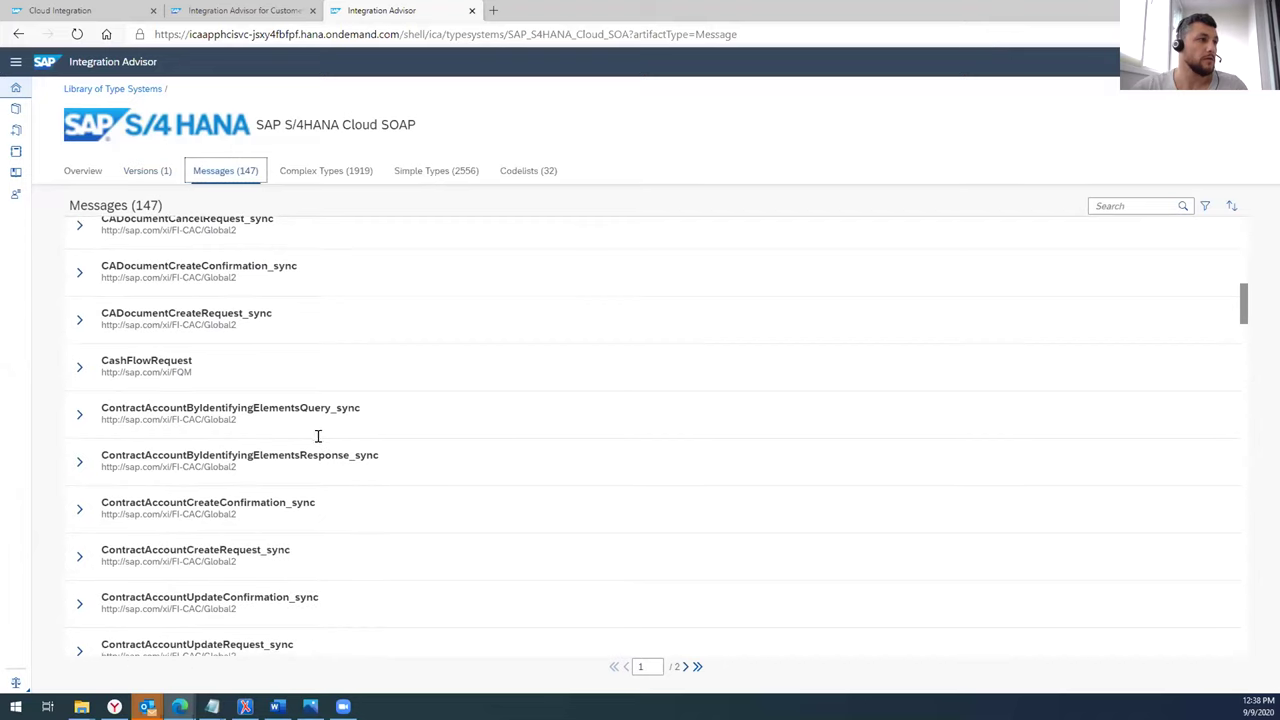
# - Search the SAP S/4HANA Cloud SOAP messages for "Purchase" and clear the search
pyautogui.click(1119, 204)
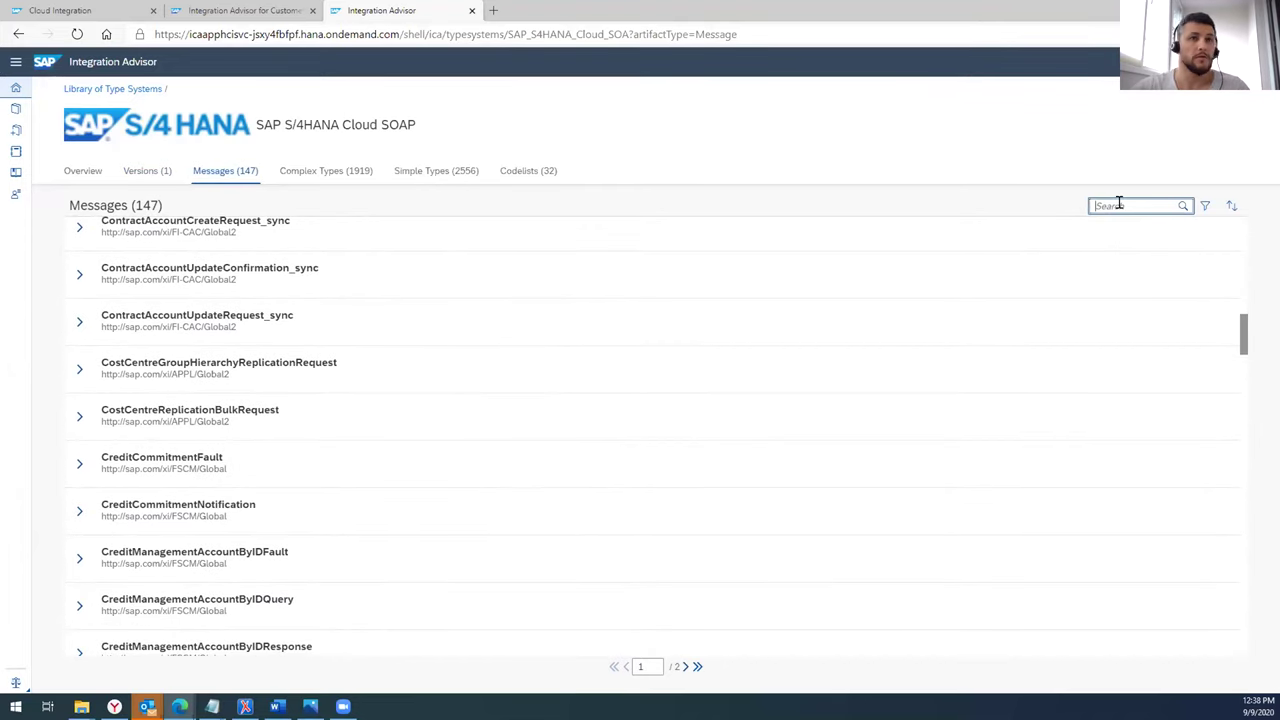
pyautogui.write('3rdpa')
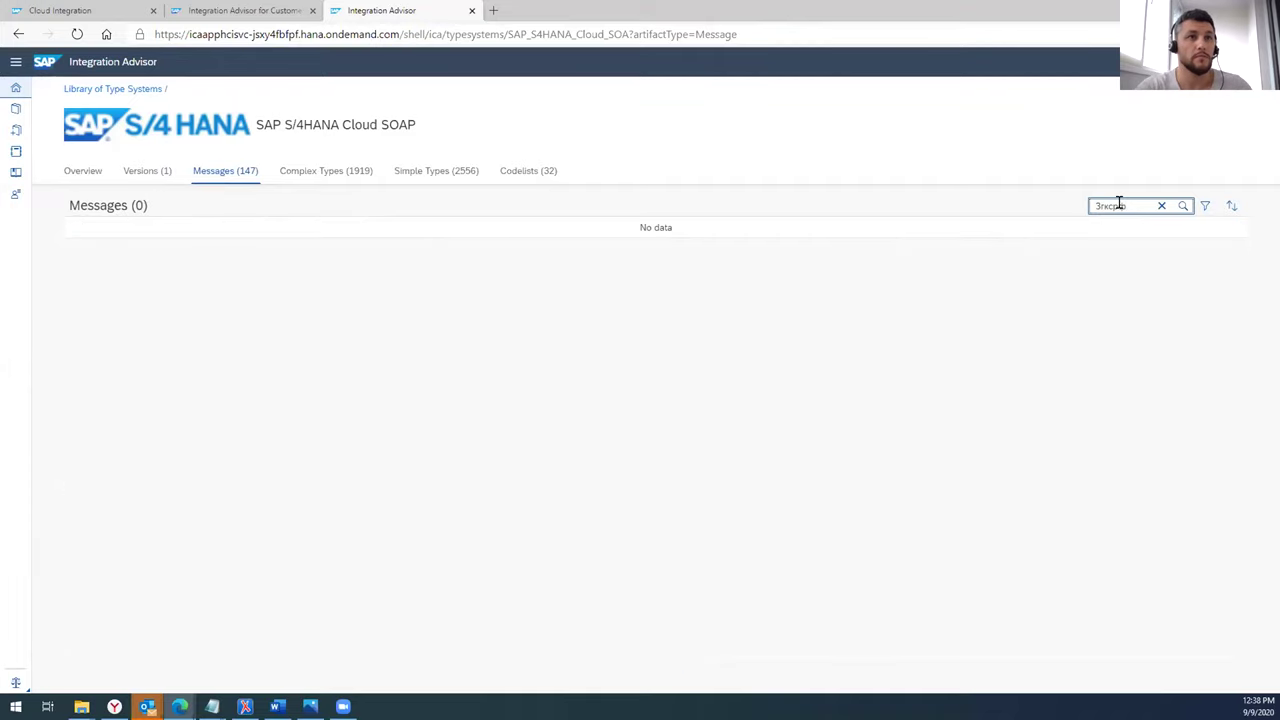
pyautogui.press('BackSpace')
pyautogui.press('BackSpace')
pyautogui.press('BackSpace')
pyautogui.press('BackSpace')
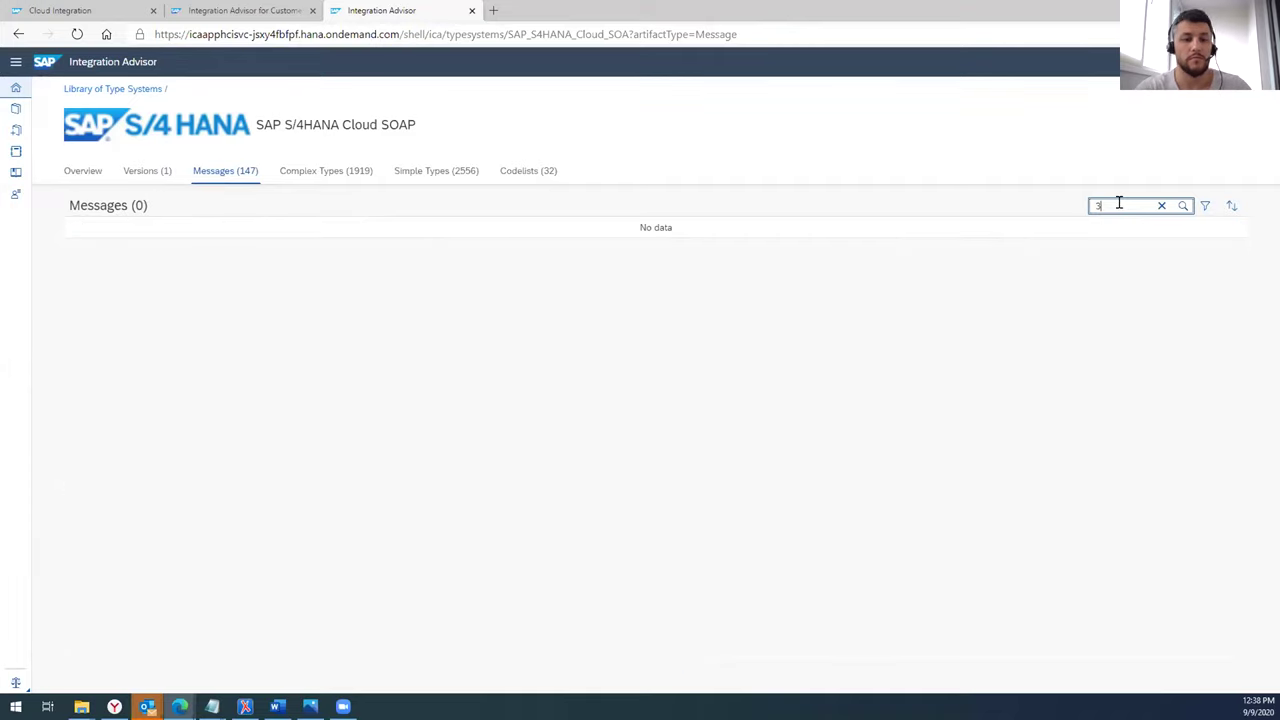
pyautogui.press('BackSpace')
pyautogui.write('Purchase')
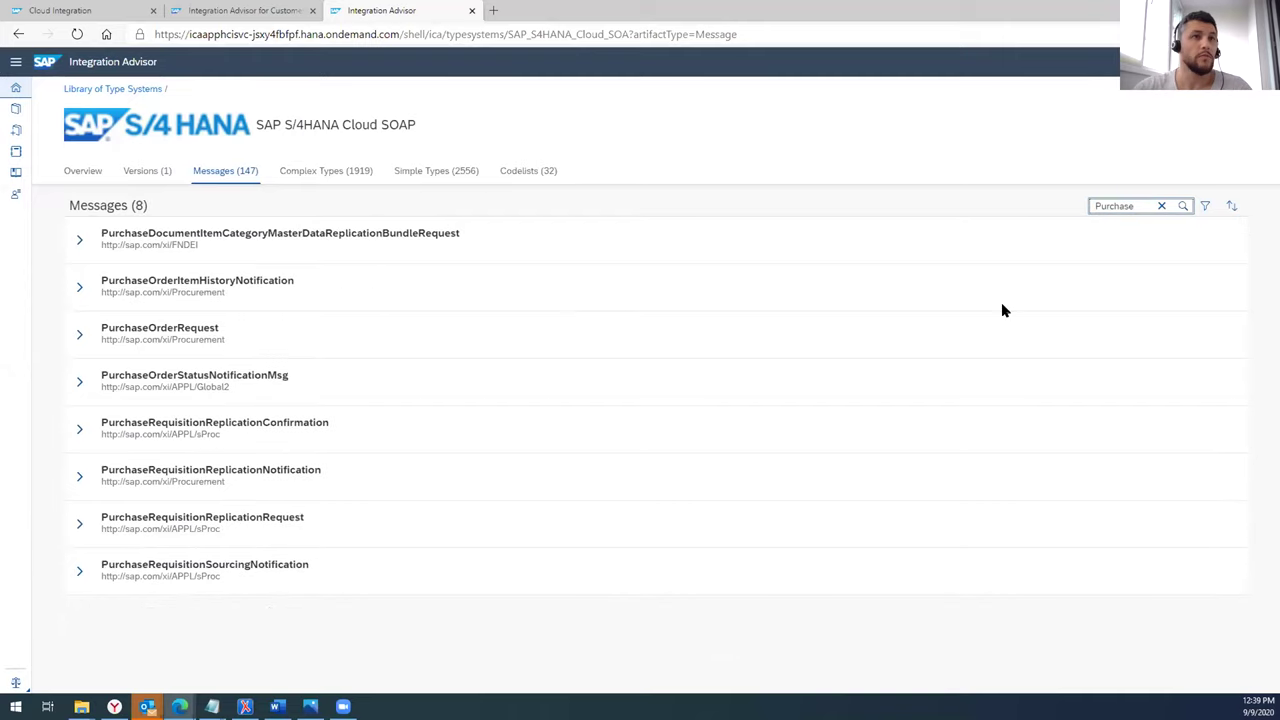
pyautogui.click(1161, 206)
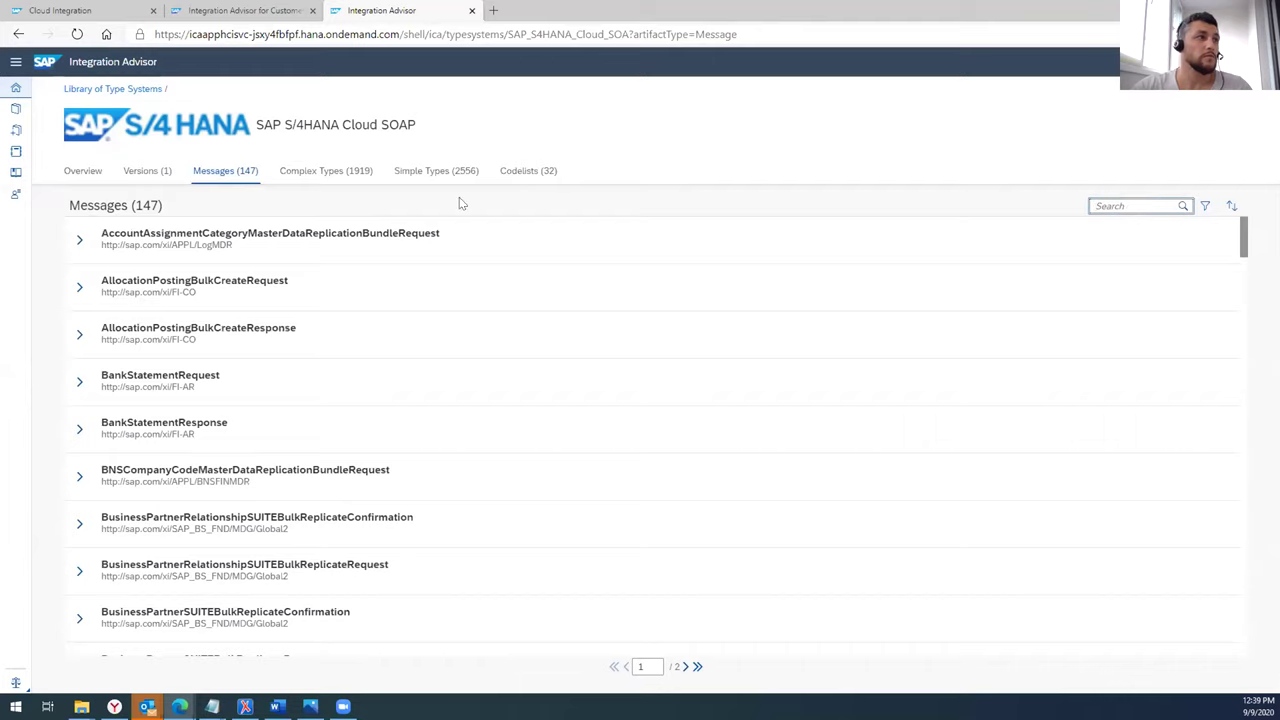
# - Open the Message Implementation Guidelines and view the ASC X12 messages offered when creating a guideline, without creating one
pyautogui.click(15, 152)
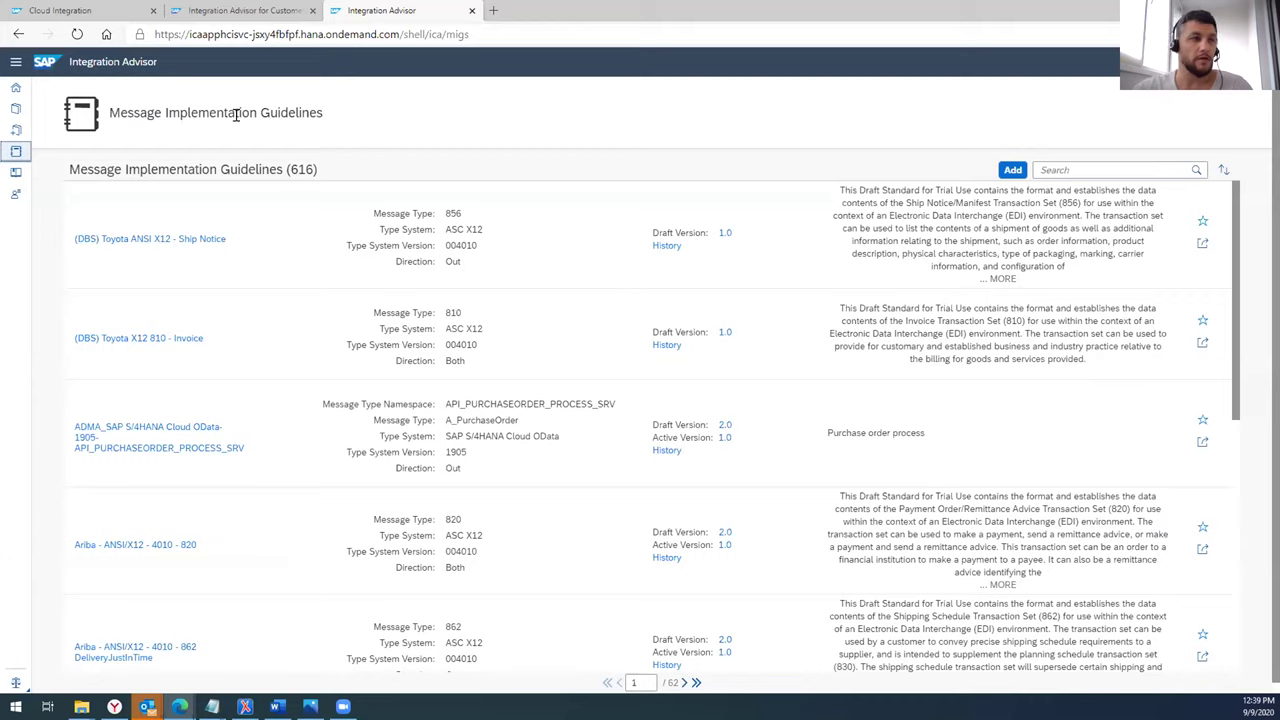
pyautogui.click(1007, 167)
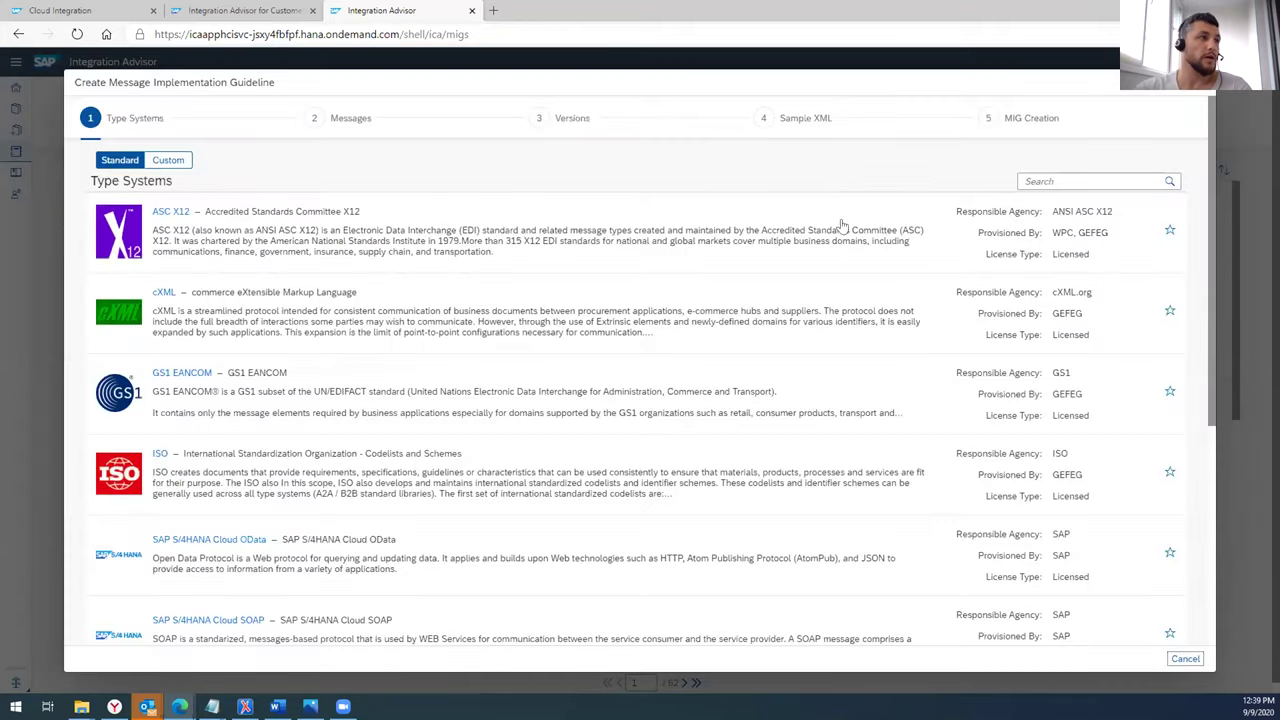
pyautogui.click(276, 242)
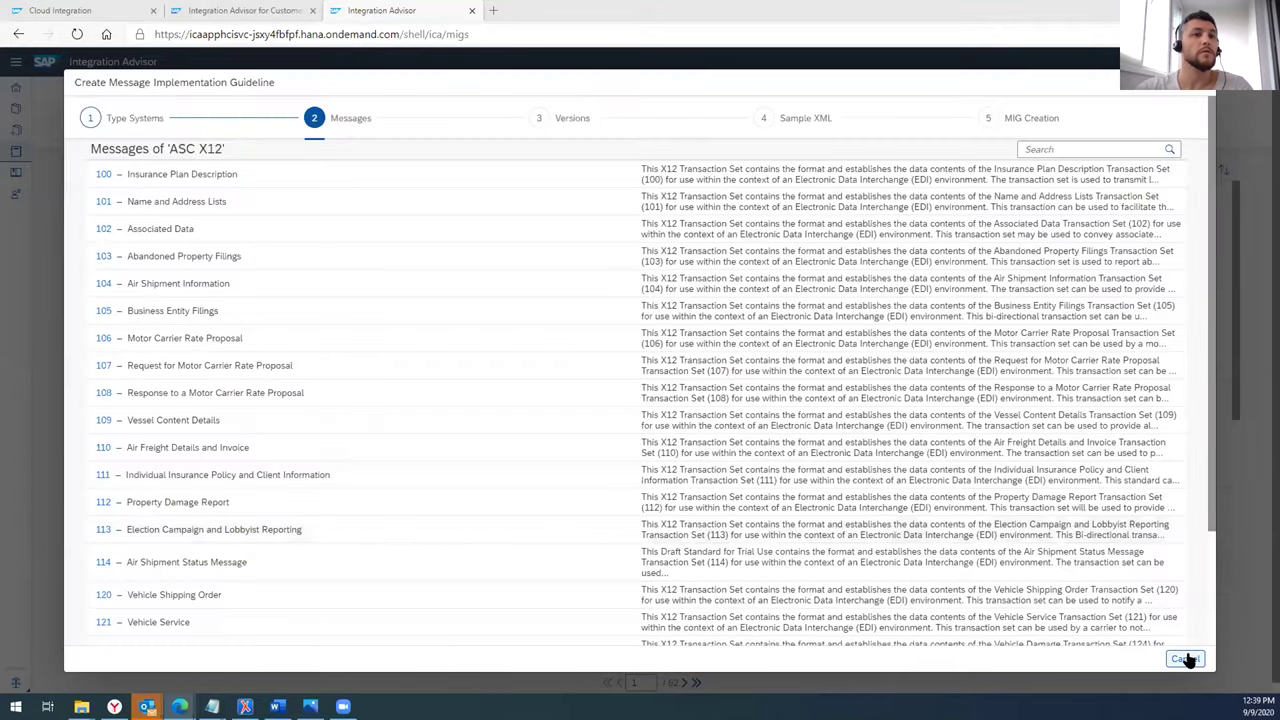
pyautogui.click(1184, 658)
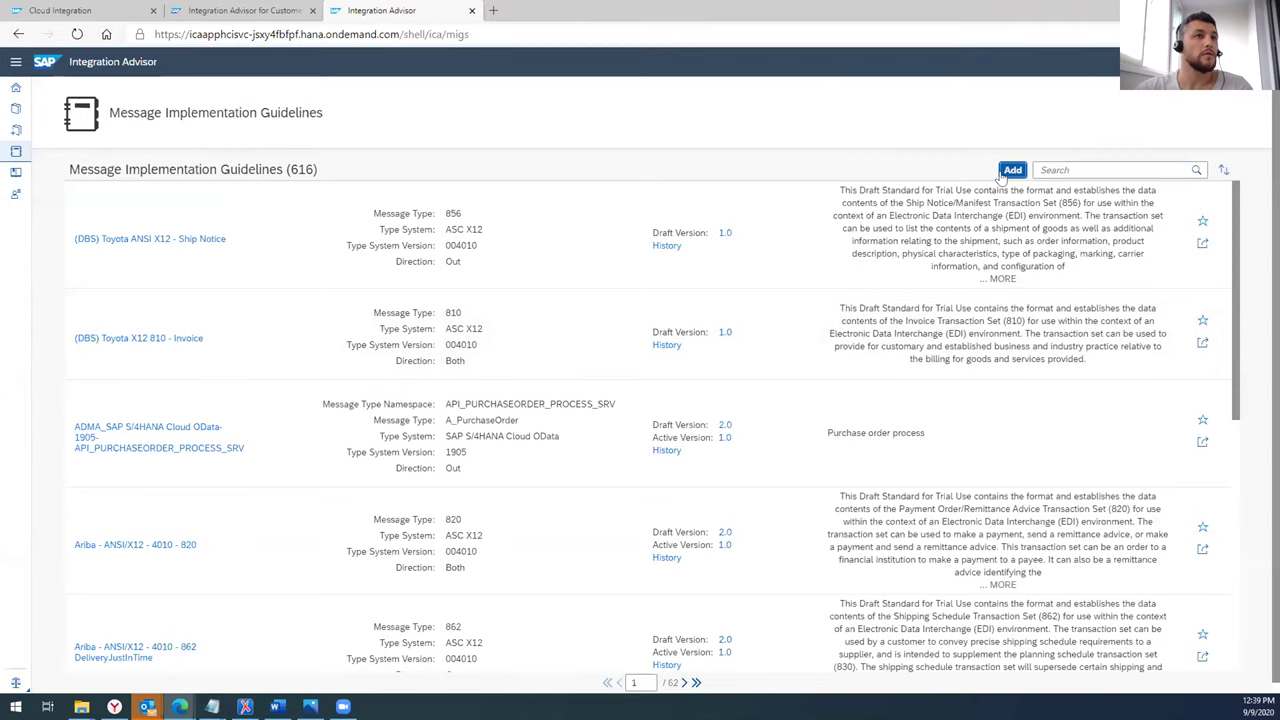
# - Start a new Message Implementation Guideline based on the standard UN/EDIFACT type system
pyautogui.click(1011, 170)
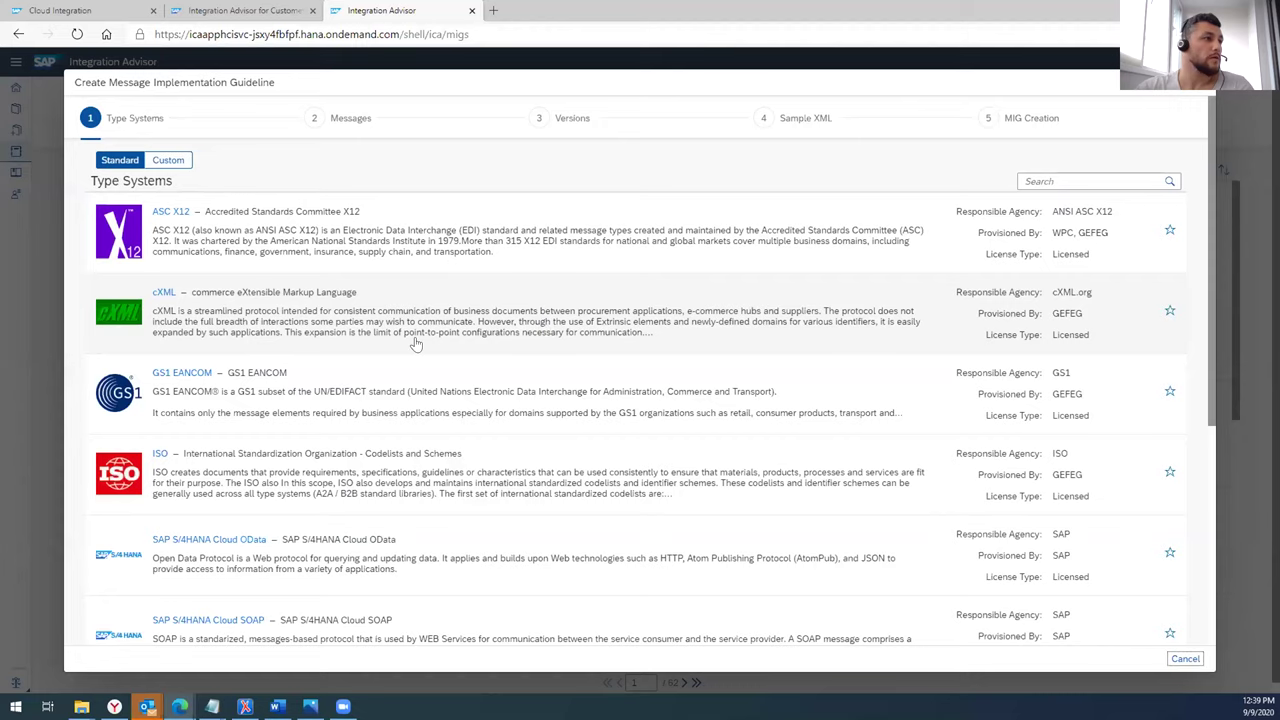
pyautogui.scroll(-5, 416, 343)
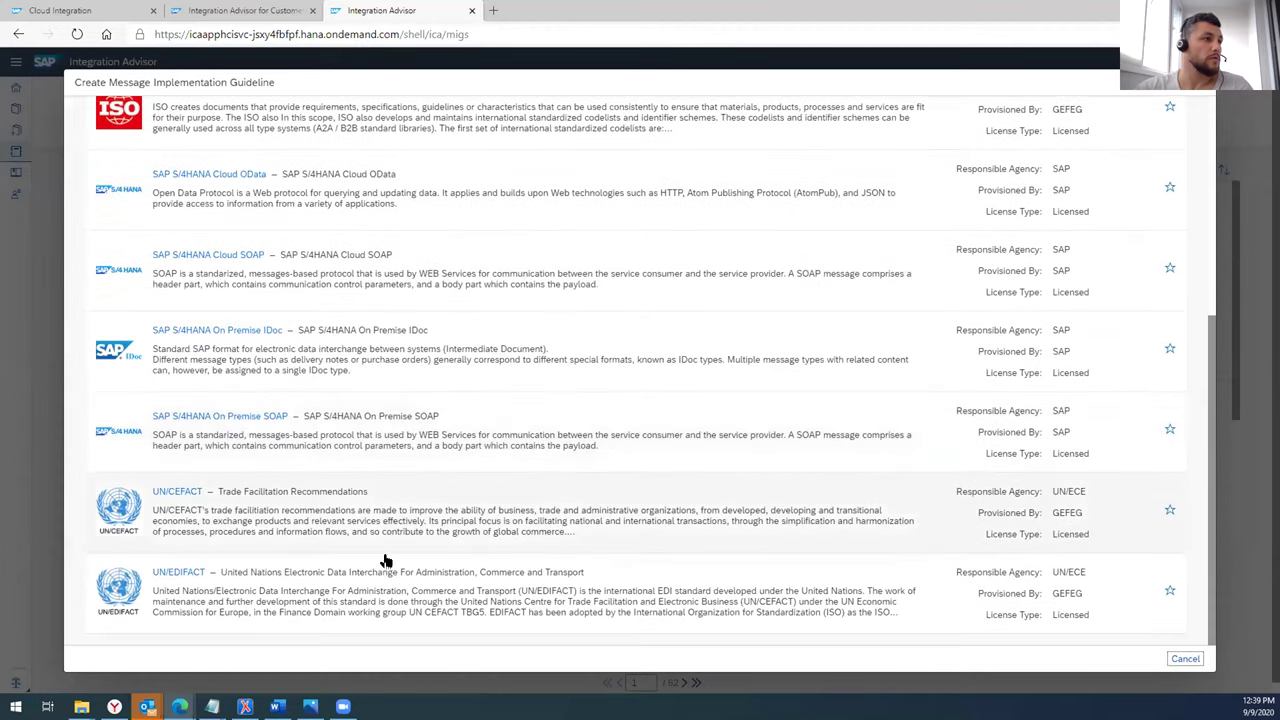
pyautogui.click(320, 588)
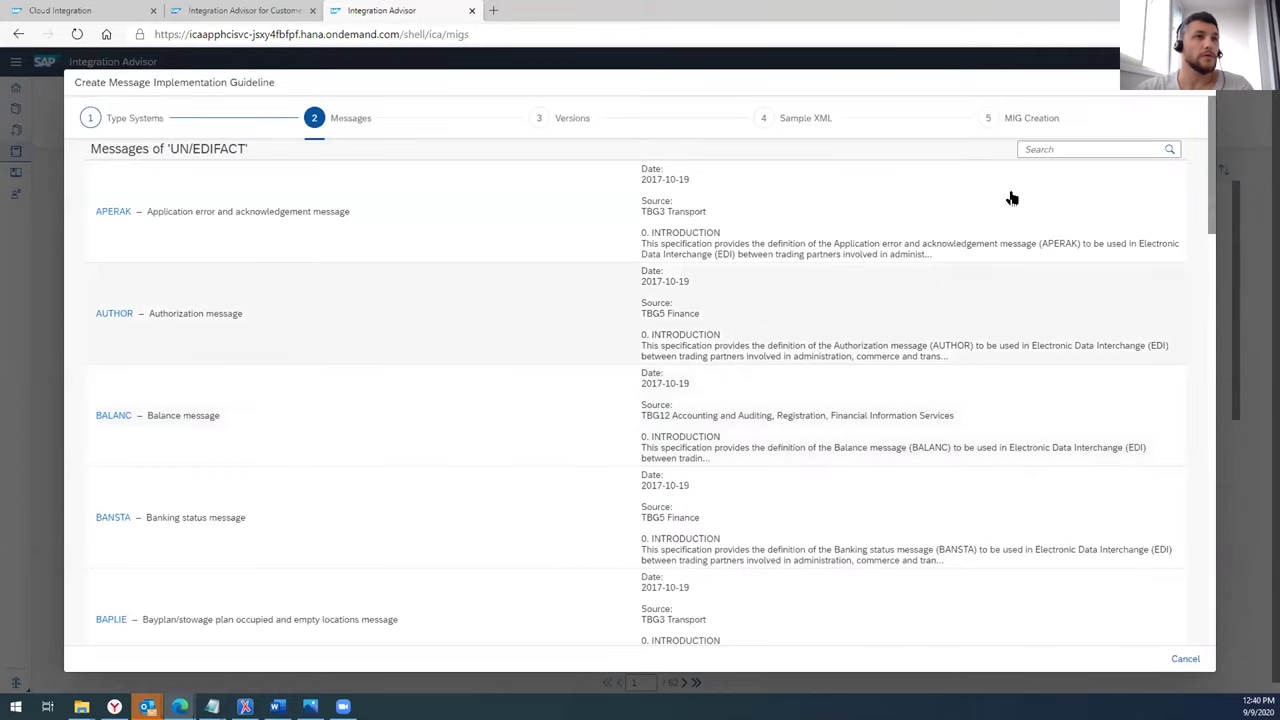
# - Search the messages for "Orders" and select the ORDERS purchase order message in version D.01B S3, skipping the sample XML
pyautogui.click(1058, 148)
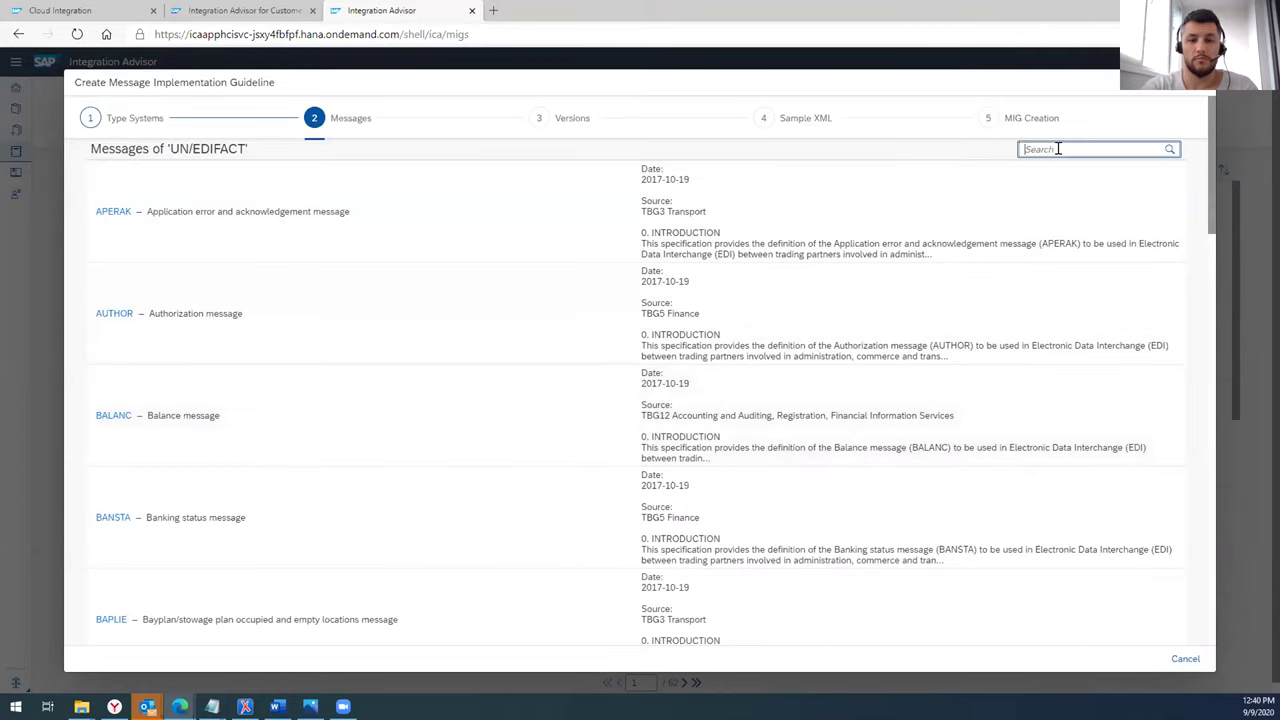
pyautogui.write('Ord')
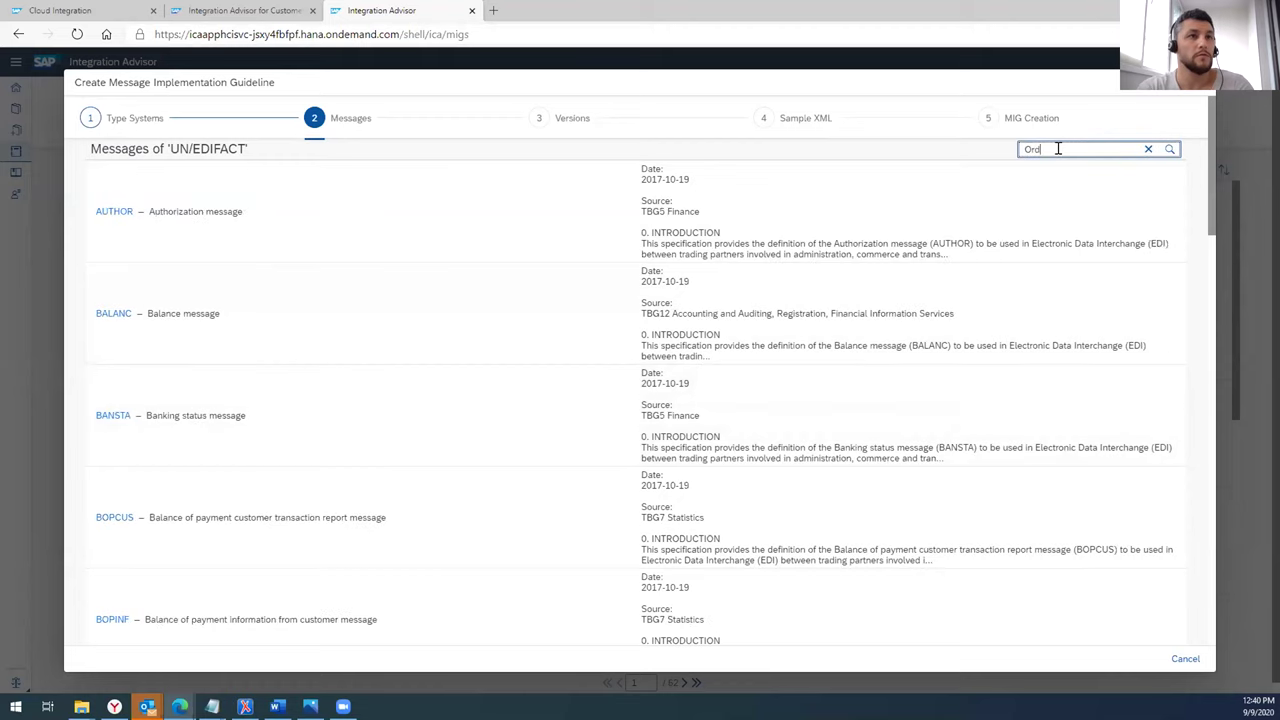
pyautogui.write('ers')
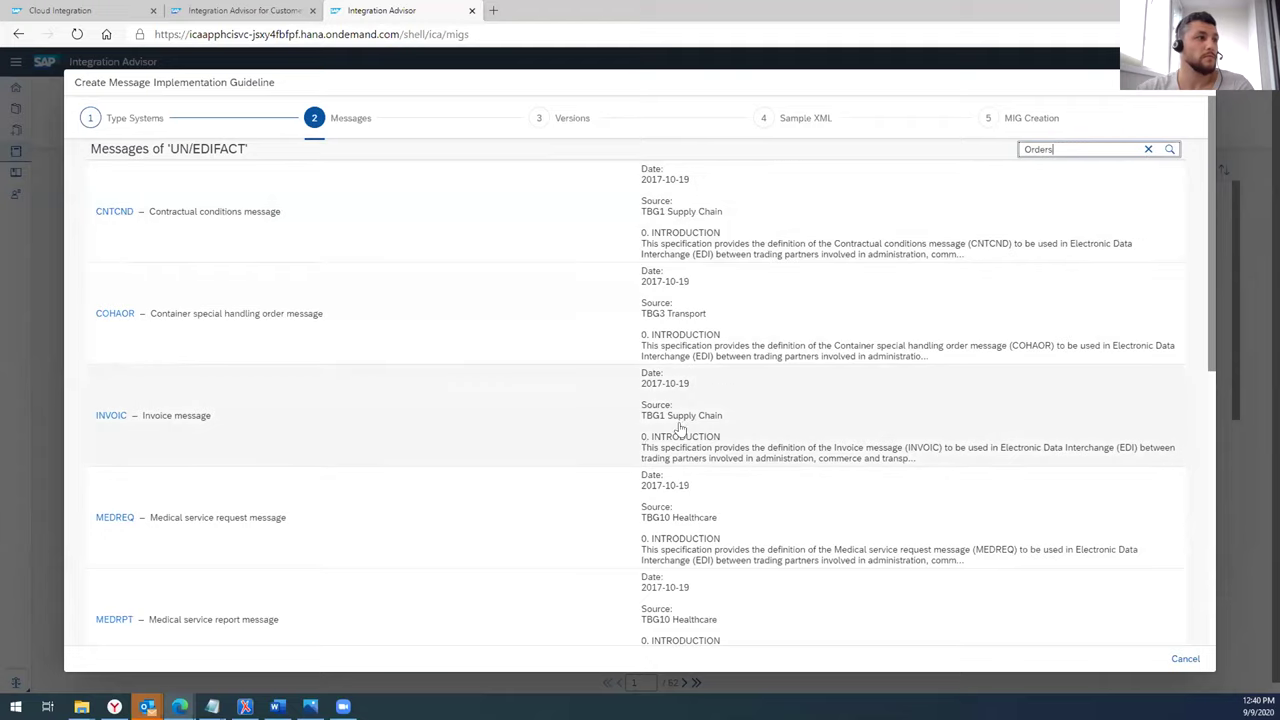
pyautogui.scroll(-3, 500, 391)
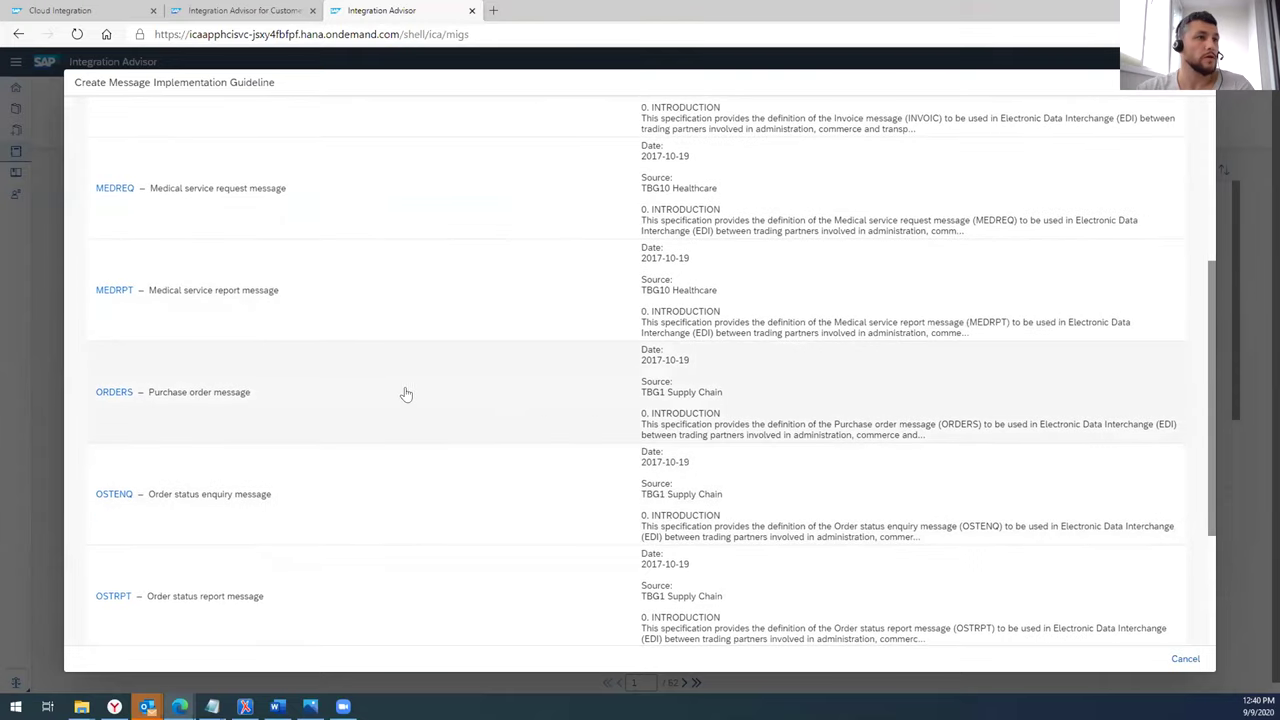
pyautogui.click(406, 394)
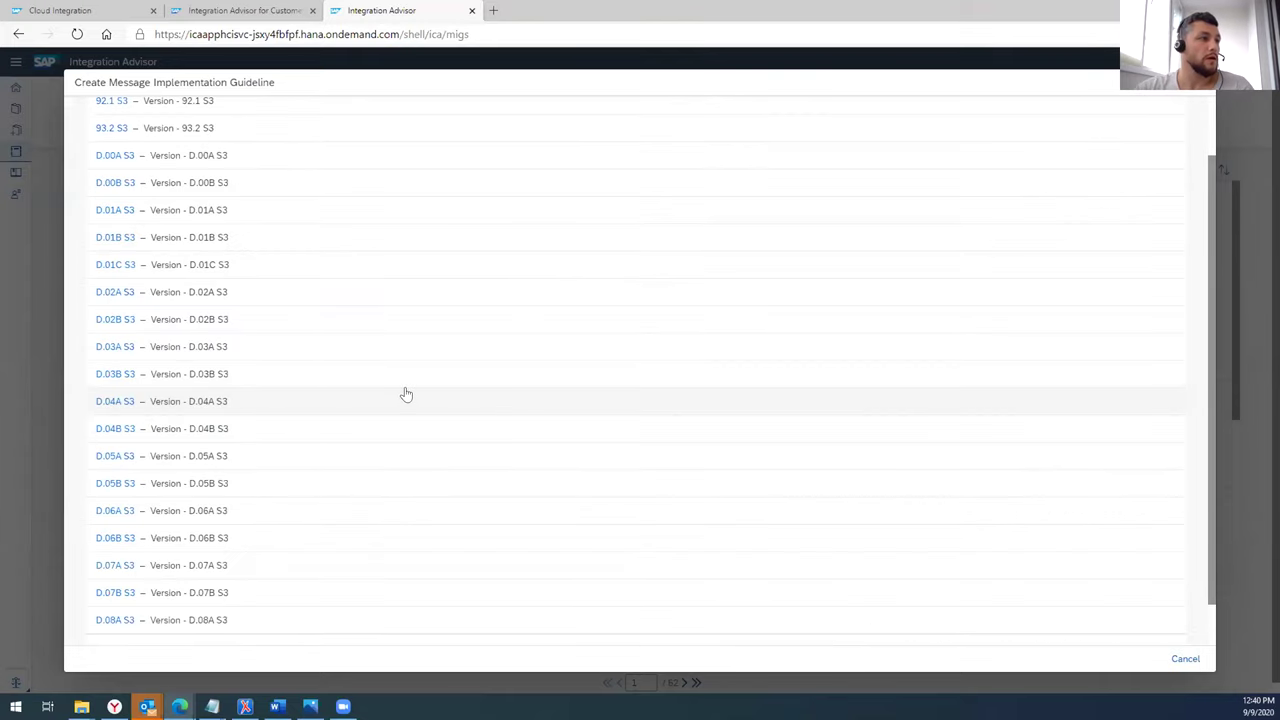
pyautogui.click(168, 243)
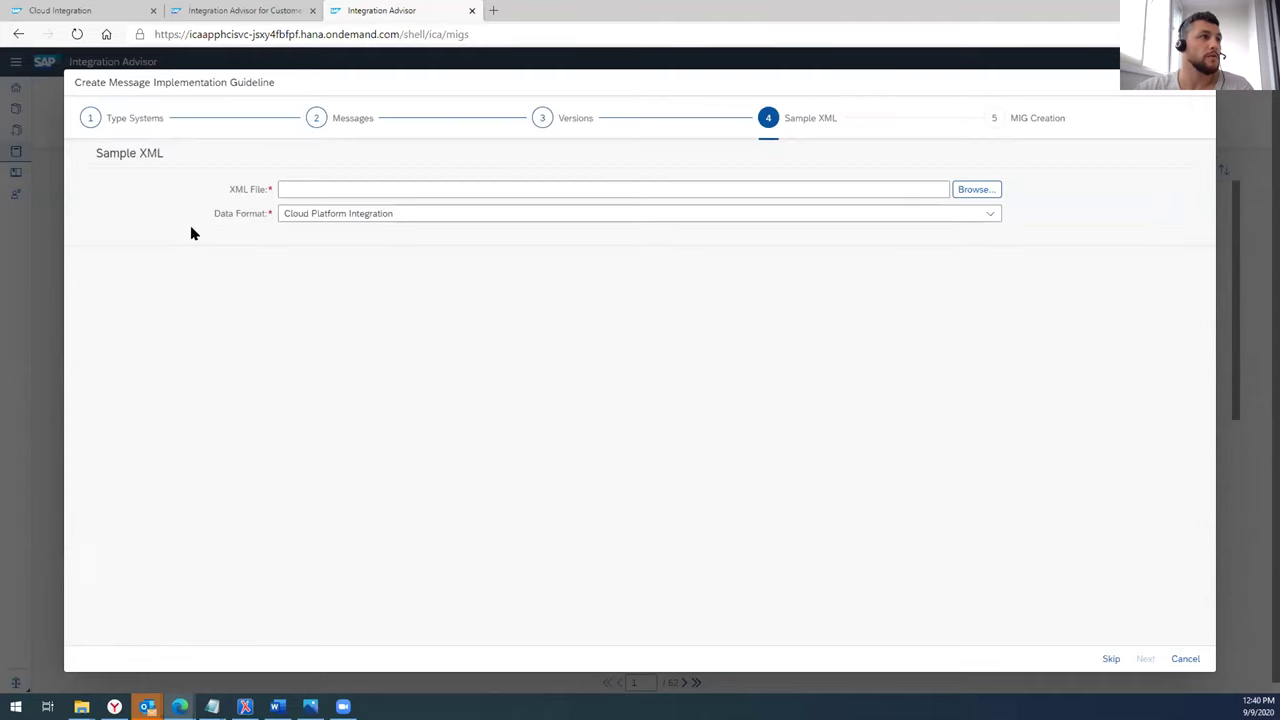
pyautogui.click(1110, 659)
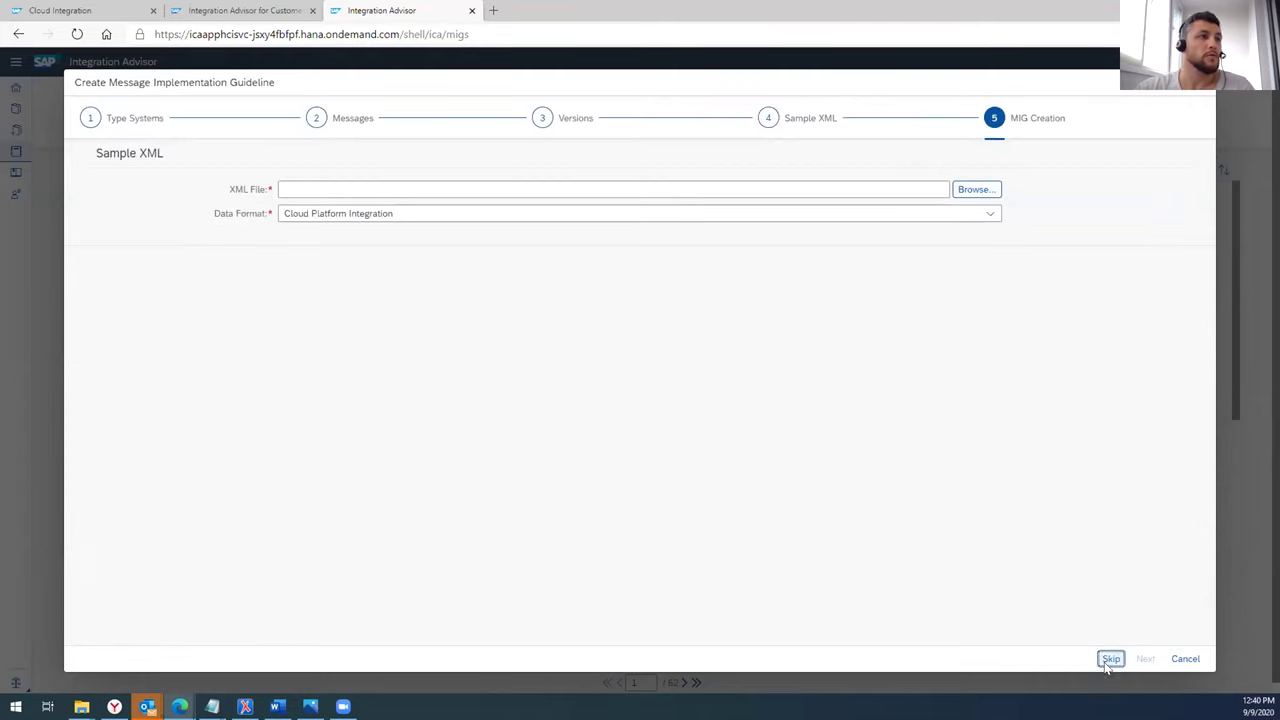
# - Name the guideline "Pmon Purchase Order"
pyautogui.click(306, 187)
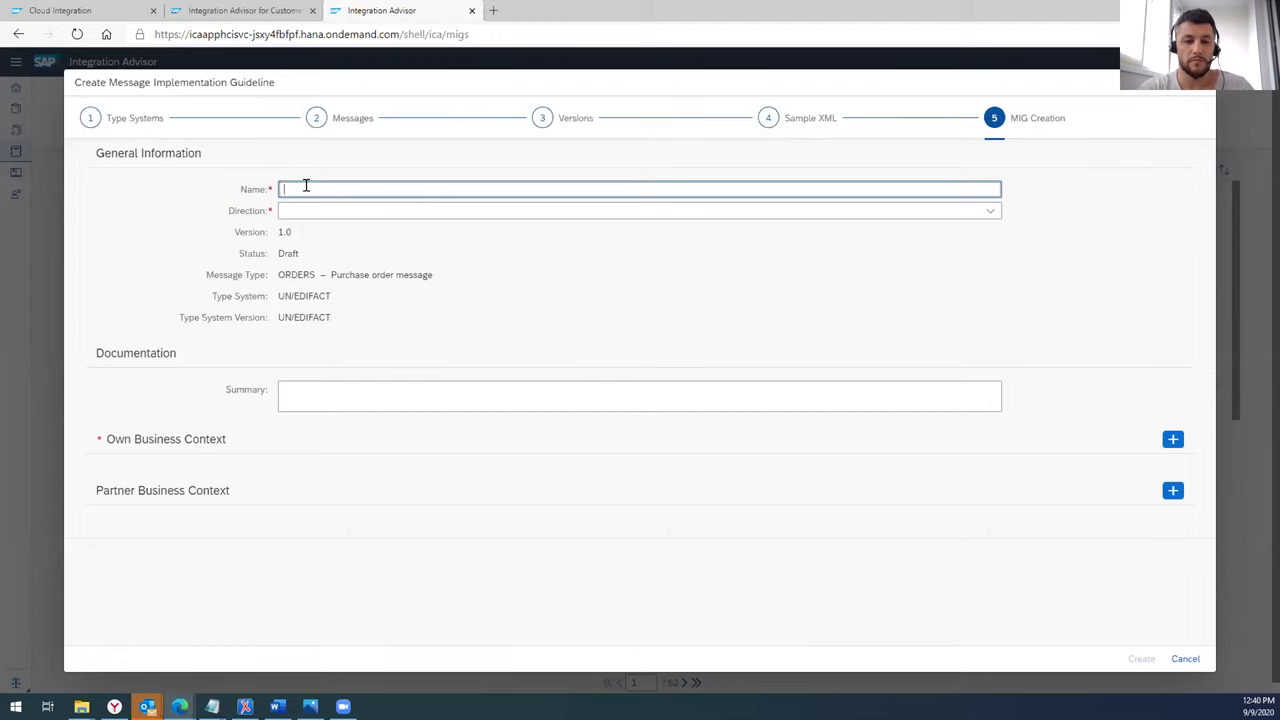
pyautogui.write('PMO')
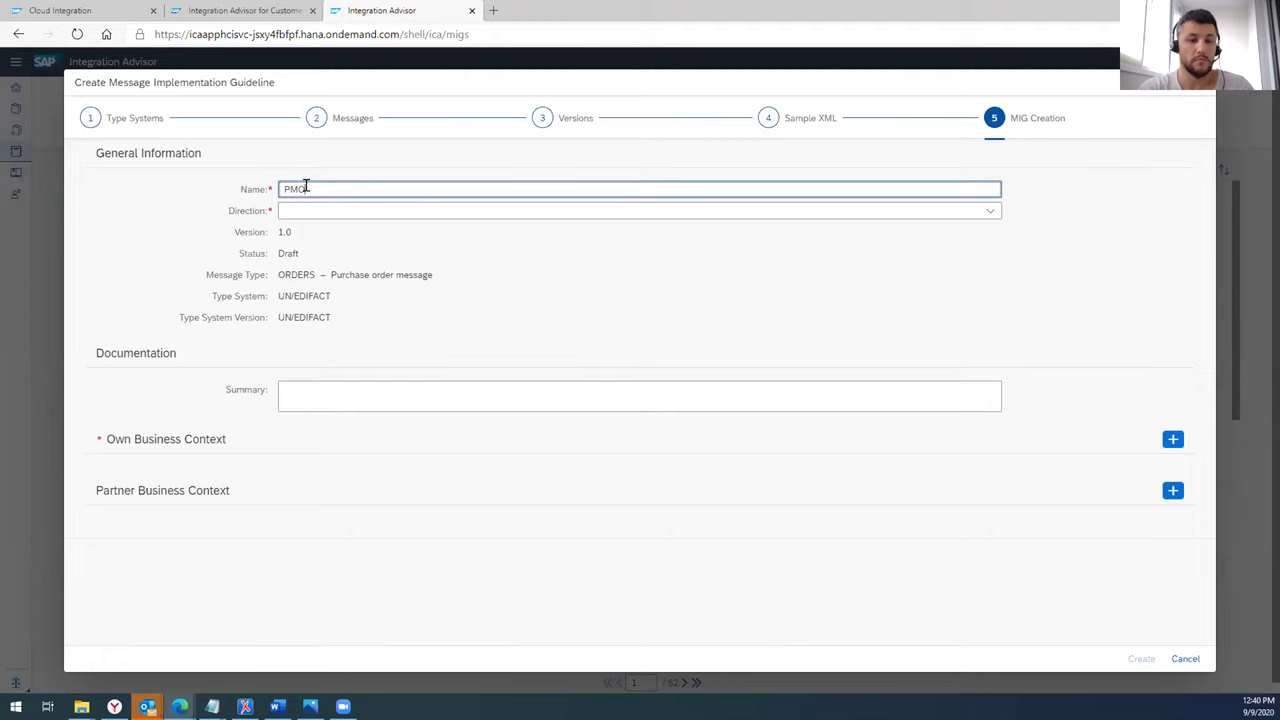
pyautogui.write('mo')
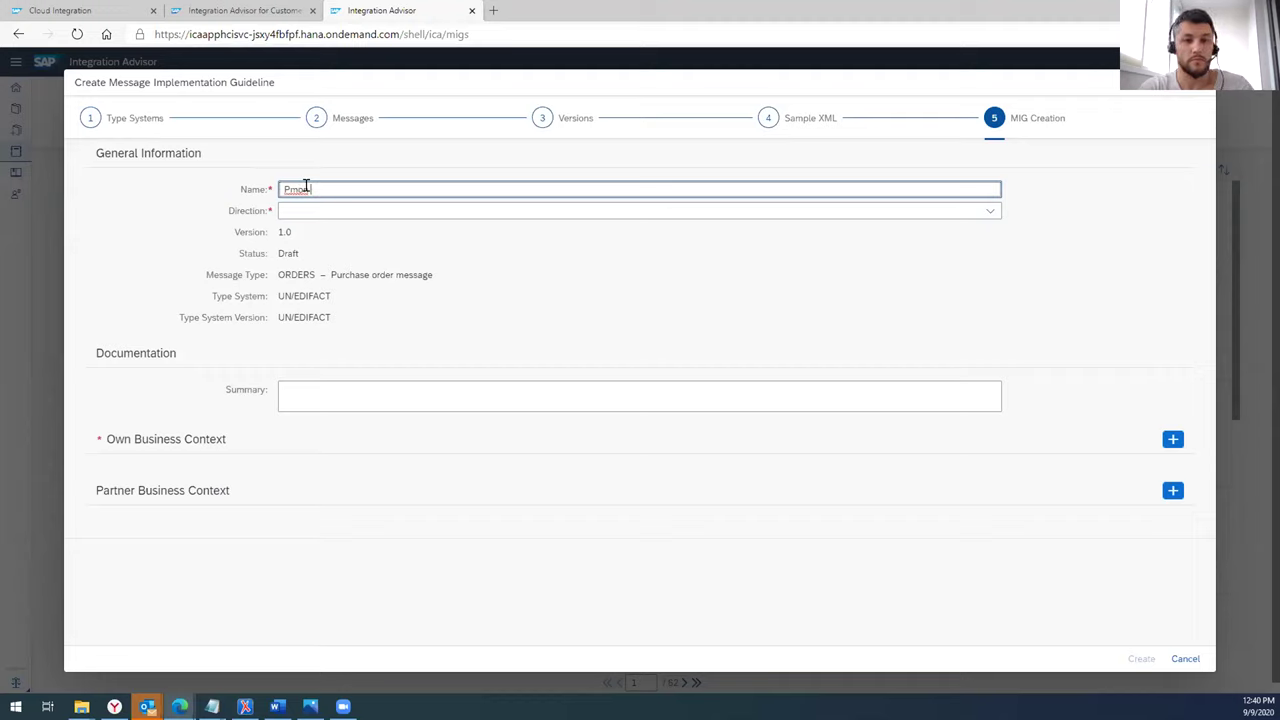
pyautogui.write(' Purcha')
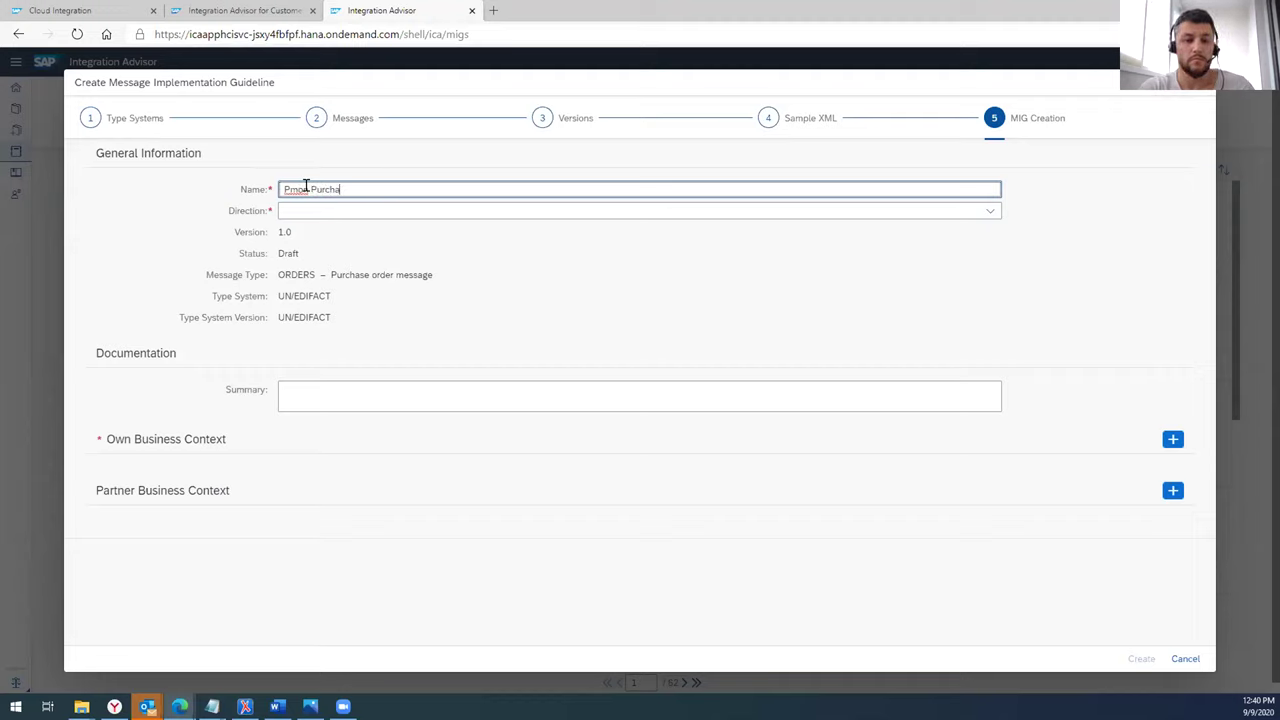
pyautogui.write('se Order')
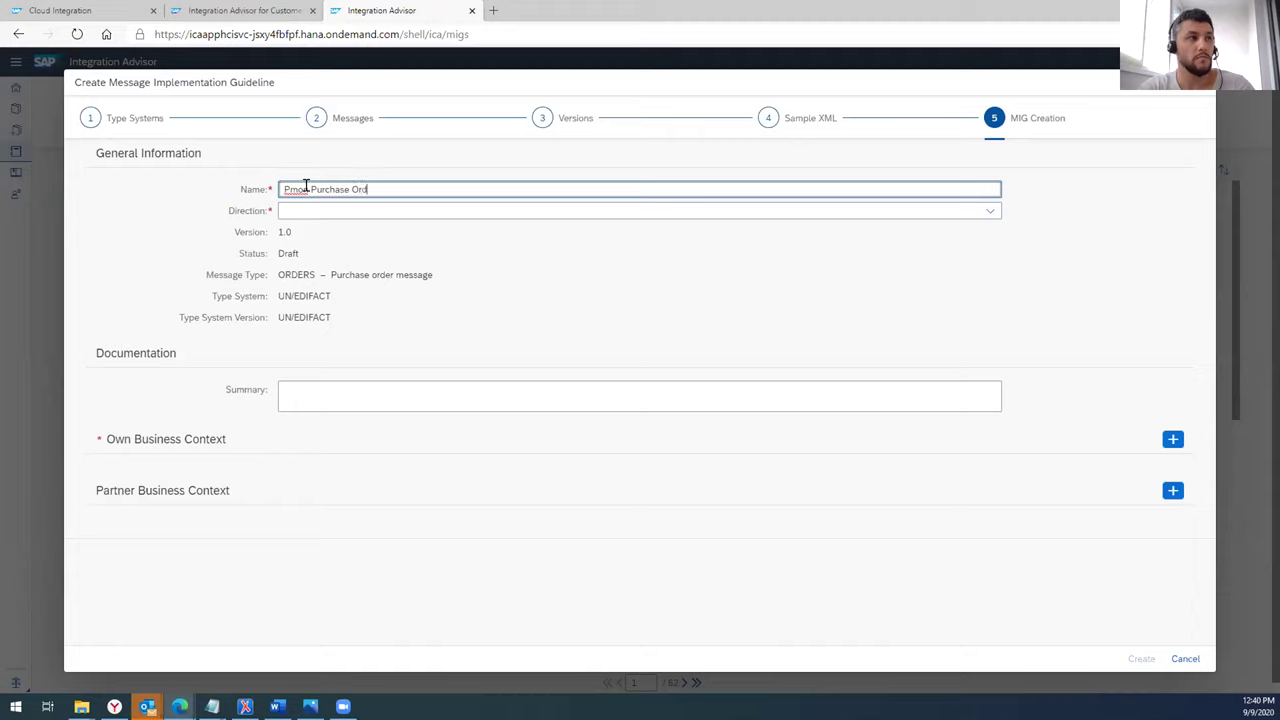
# - Try the Both, Out and In directions for the guideline and settle on Both, leaving the summary empty
pyautogui.click(316, 213)
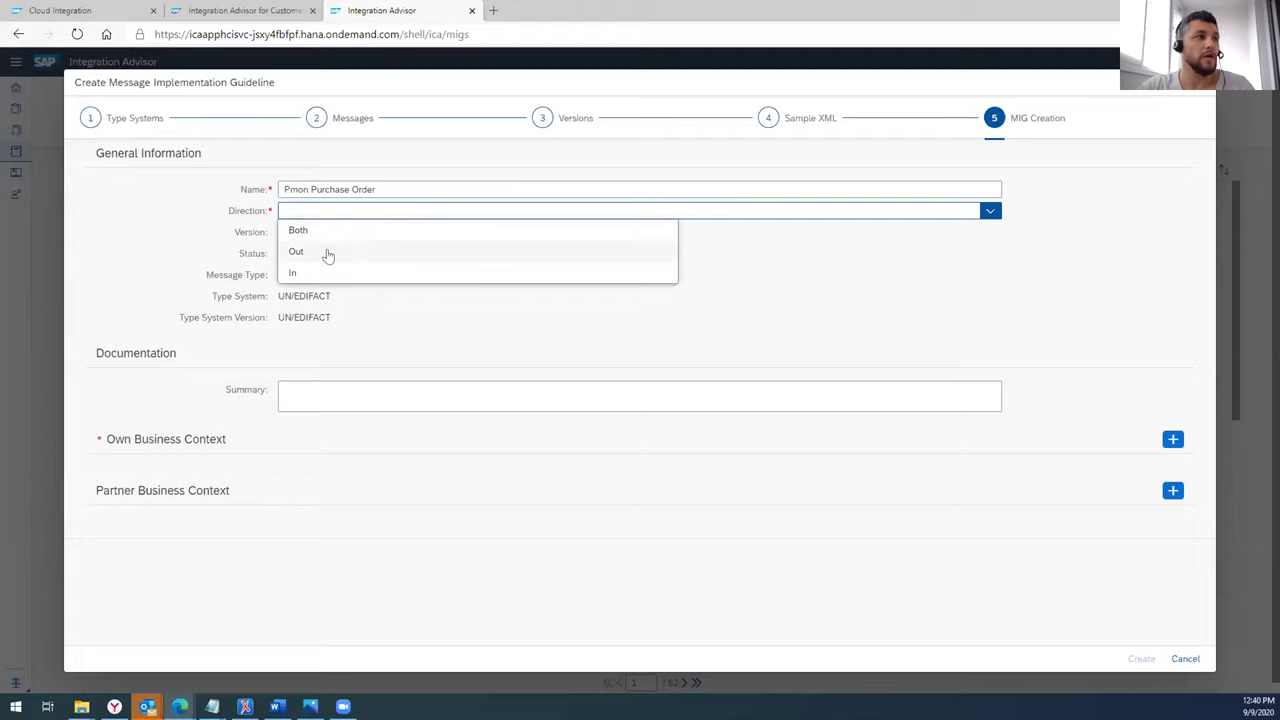
pyautogui.click(298, 233)
pyautogui.click(320, 214)
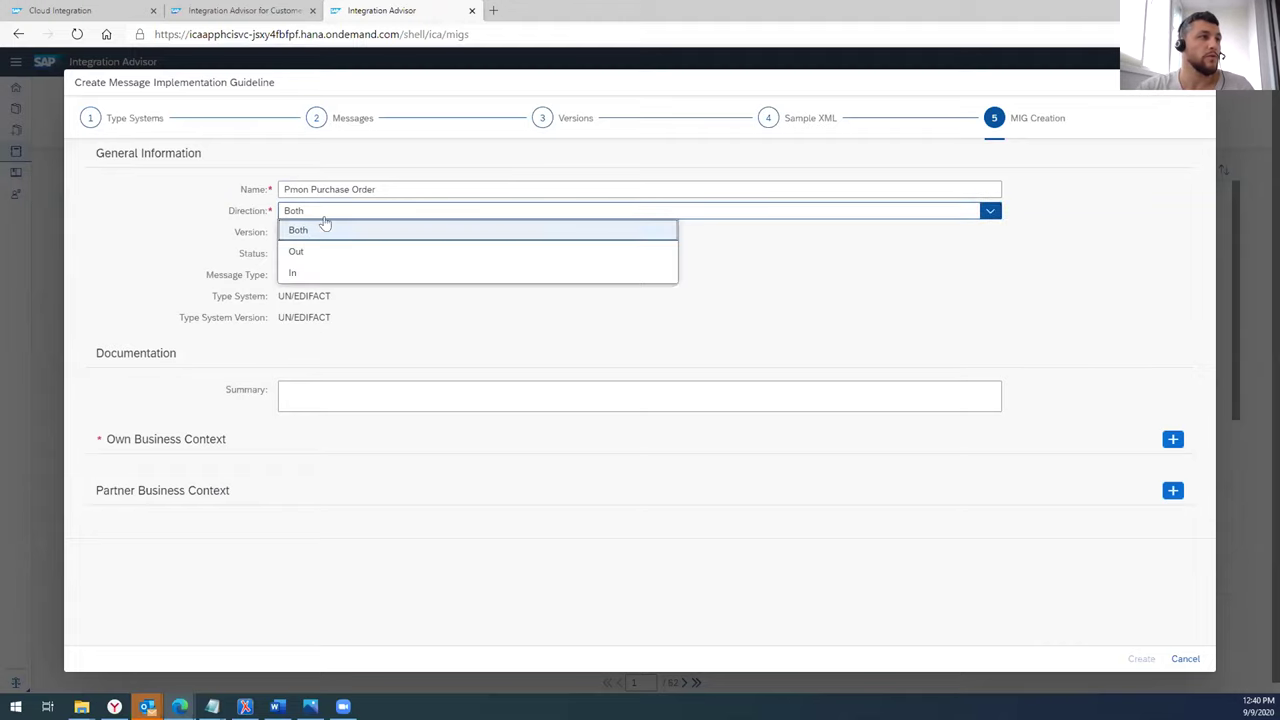
pyautogui.click(305, 253)
pyautogui.click(323, 212)
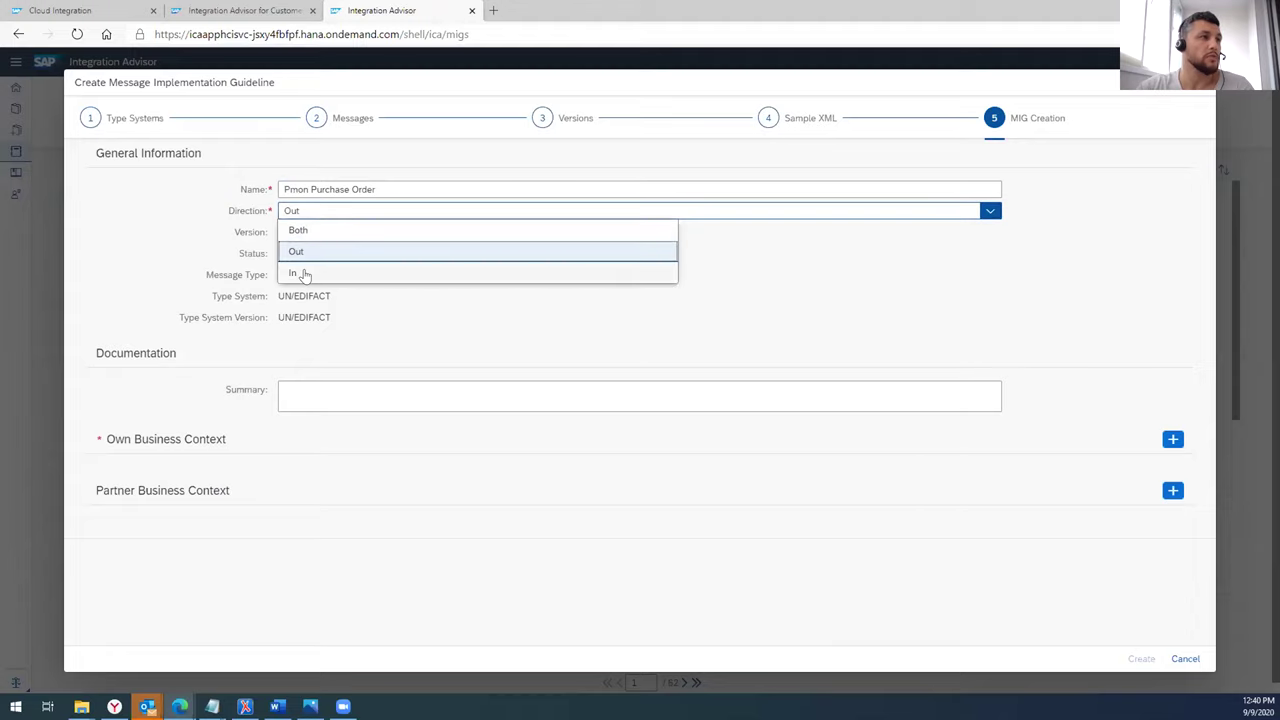
pyautogui.click(300, 272)
pyautogui.click(331, 216)
pyautogui.click(314, 231)
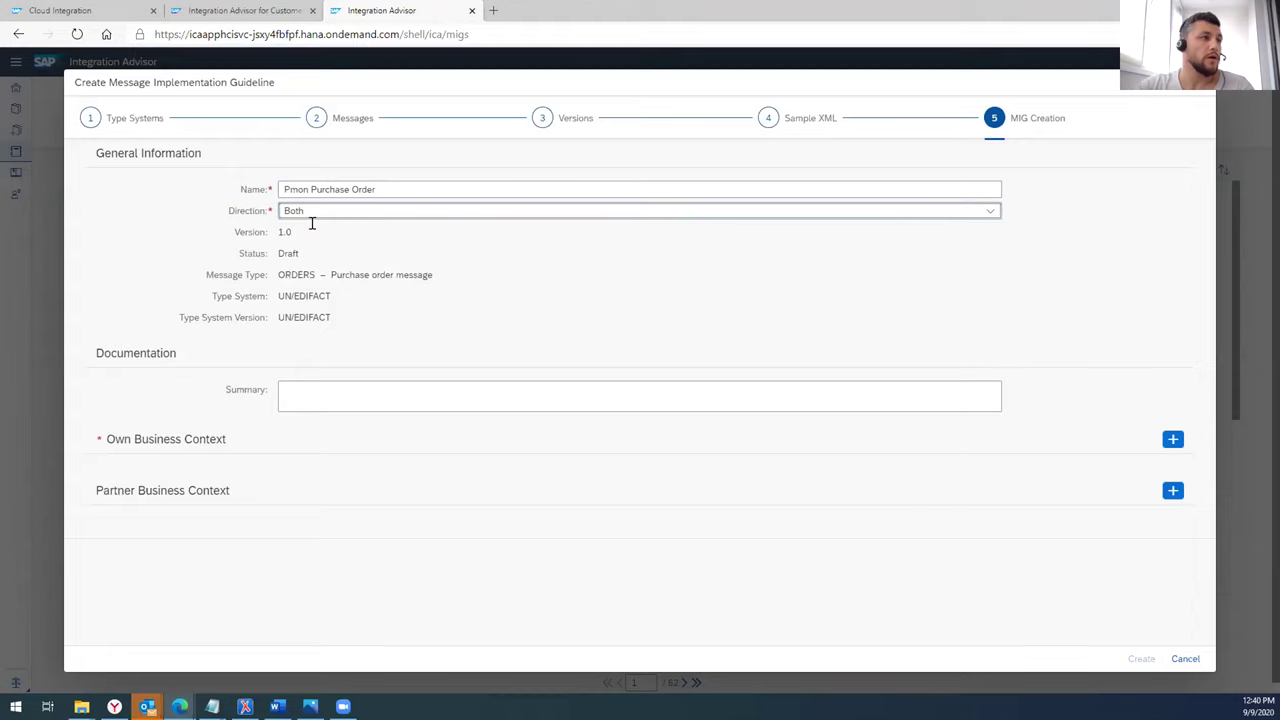
pyautogui.click(300, 390)
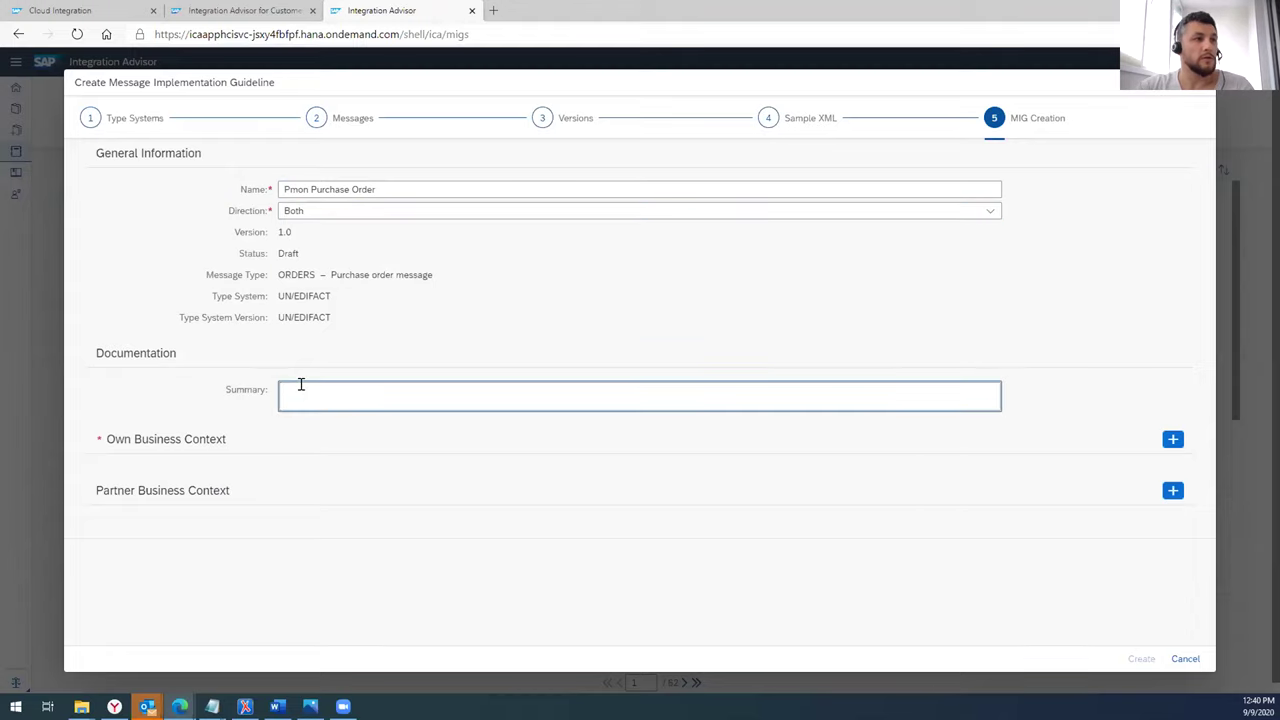
pyautogui.click(985, 514)
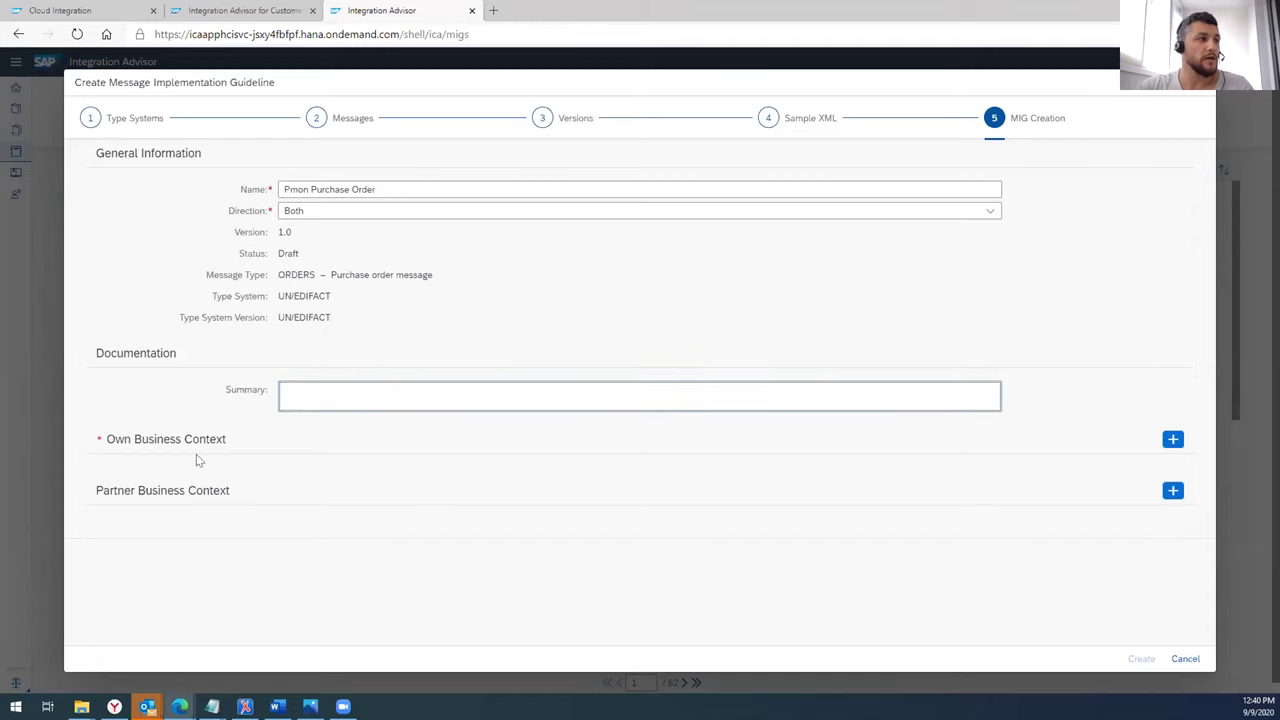
# - Add a Business Process entry to the own business context and set it to Cash Reconciliation
pyautogui.click(1172, 441)
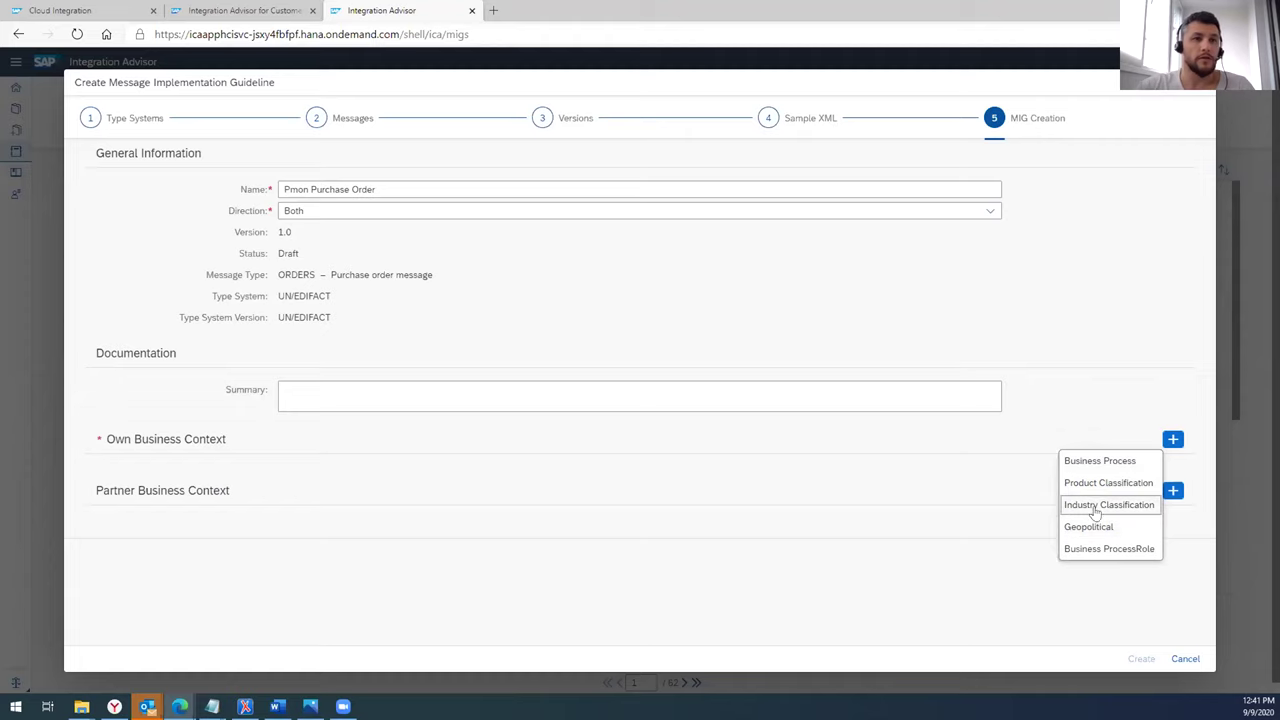
pyautogui.click(1078, 461)
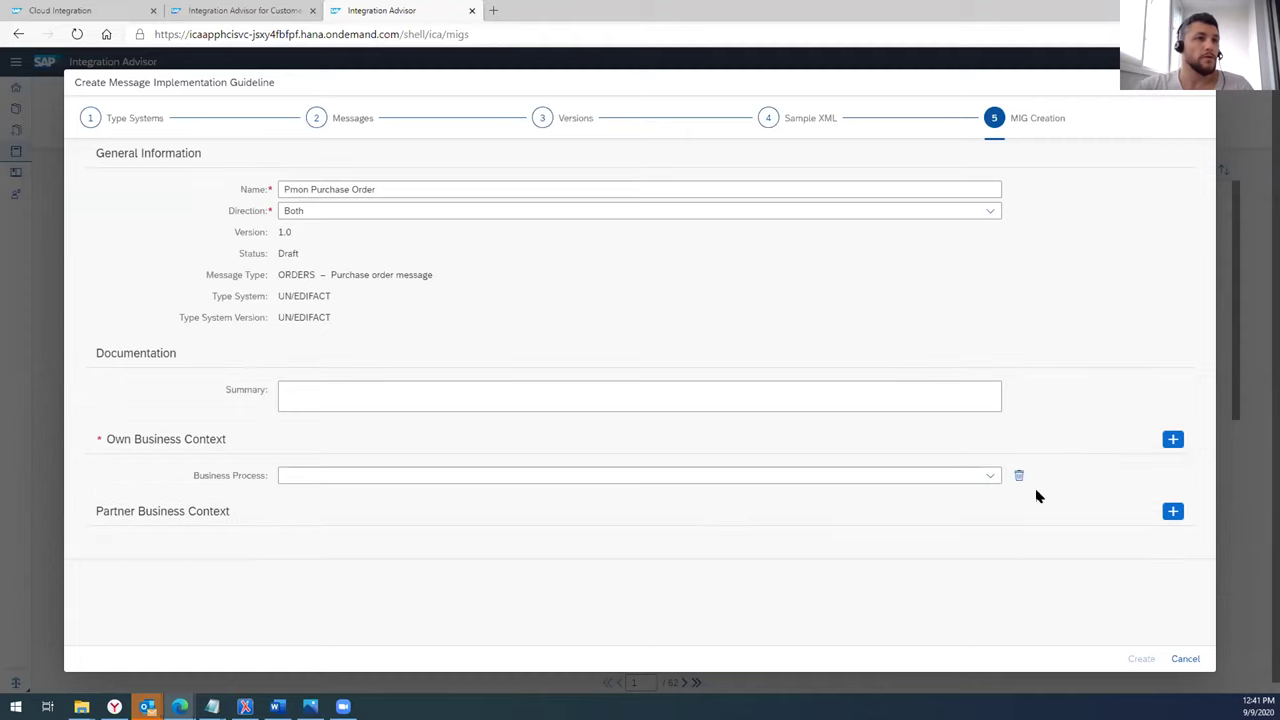
pyautogui.click(991, 477)
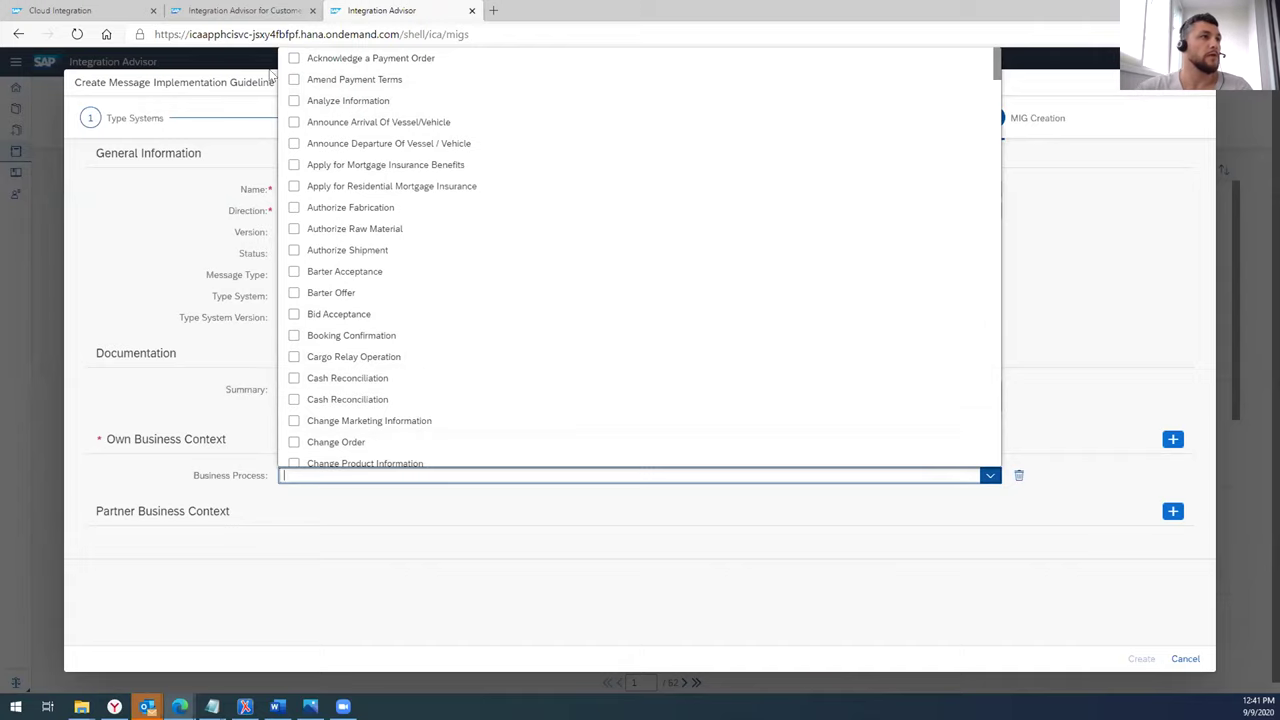
pyautogui.click(294, 381)
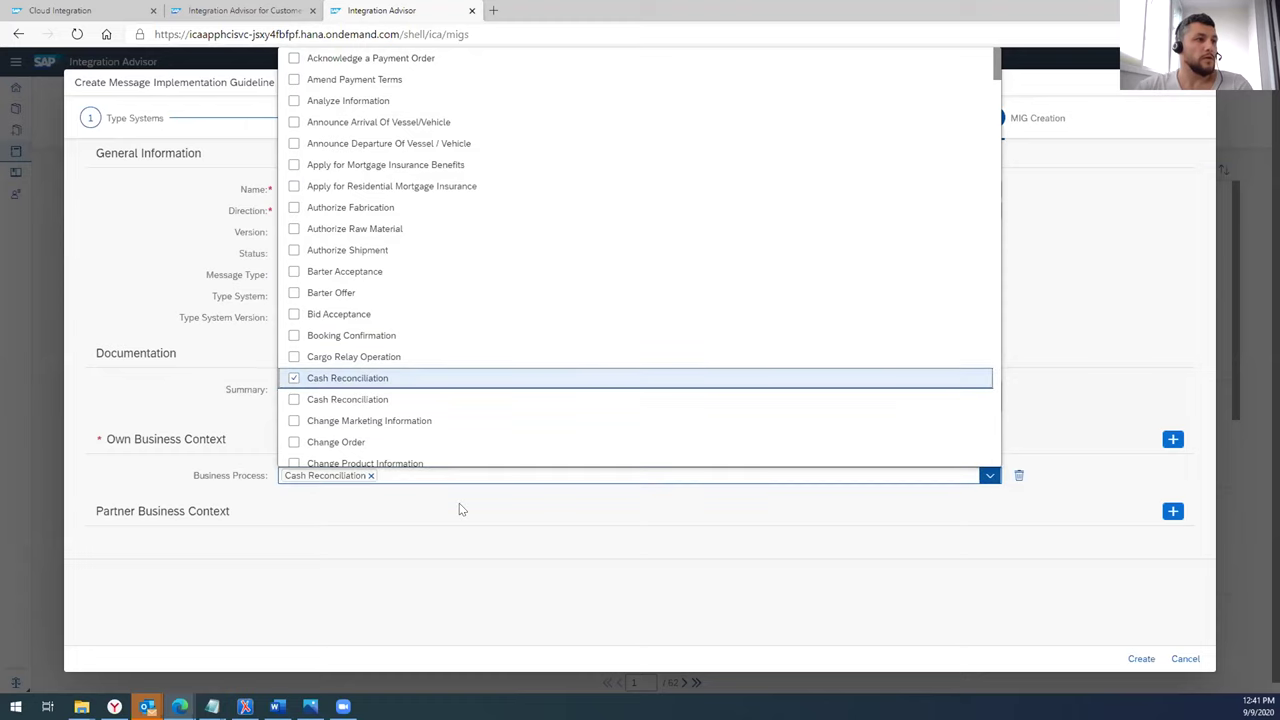
pyautogui.click(459, 503)
# - Add a Geopolitical entry to the own business context and set it to Russian Federation
pyautogui.click(1176, 442)
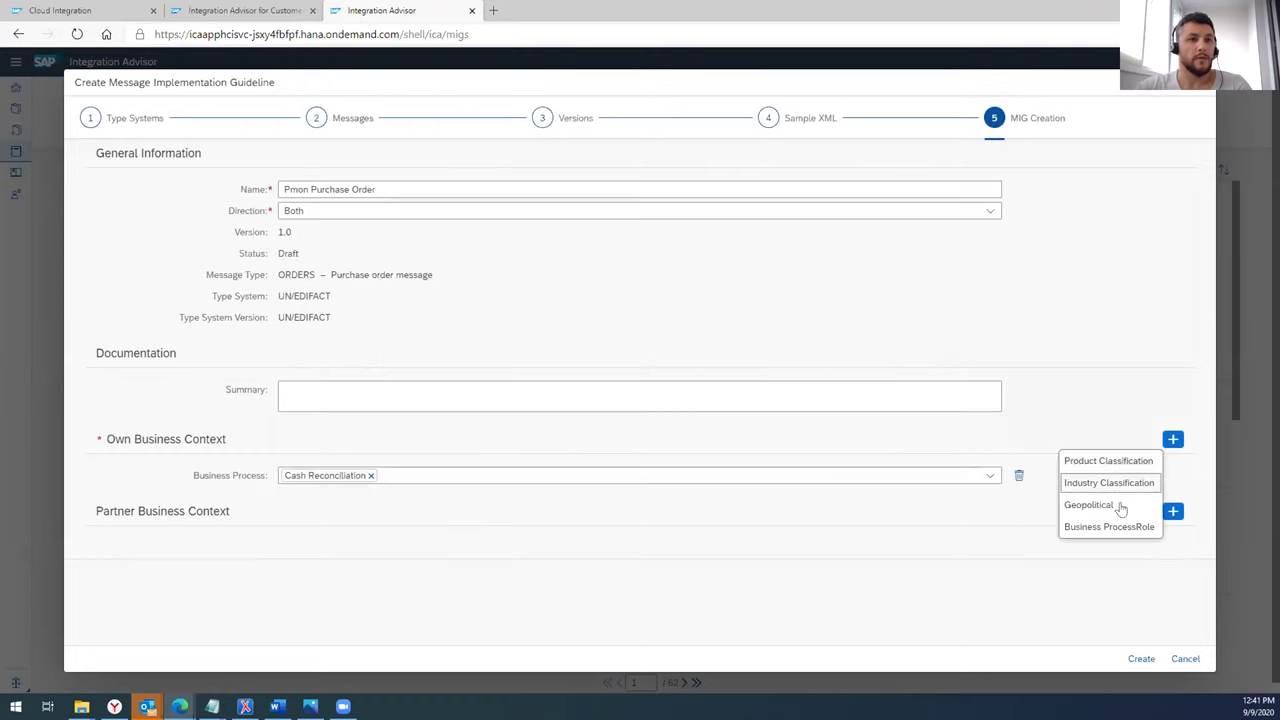
pyautogui.click(1114, 506)
pyautogui.click(386, 499)
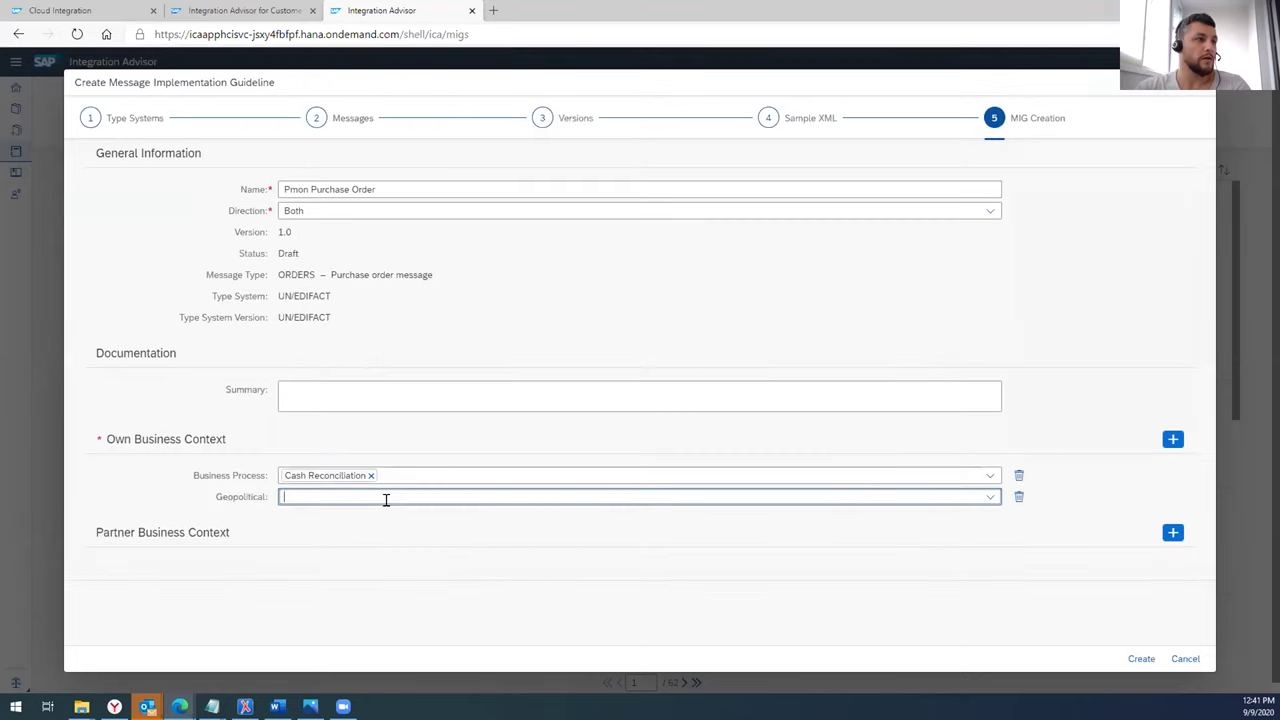
pyautogui.write('ru')
pyautogui.press('BackSpace')
pyautogui.press('BackSpace')
pyautogui.press('BackSpace')
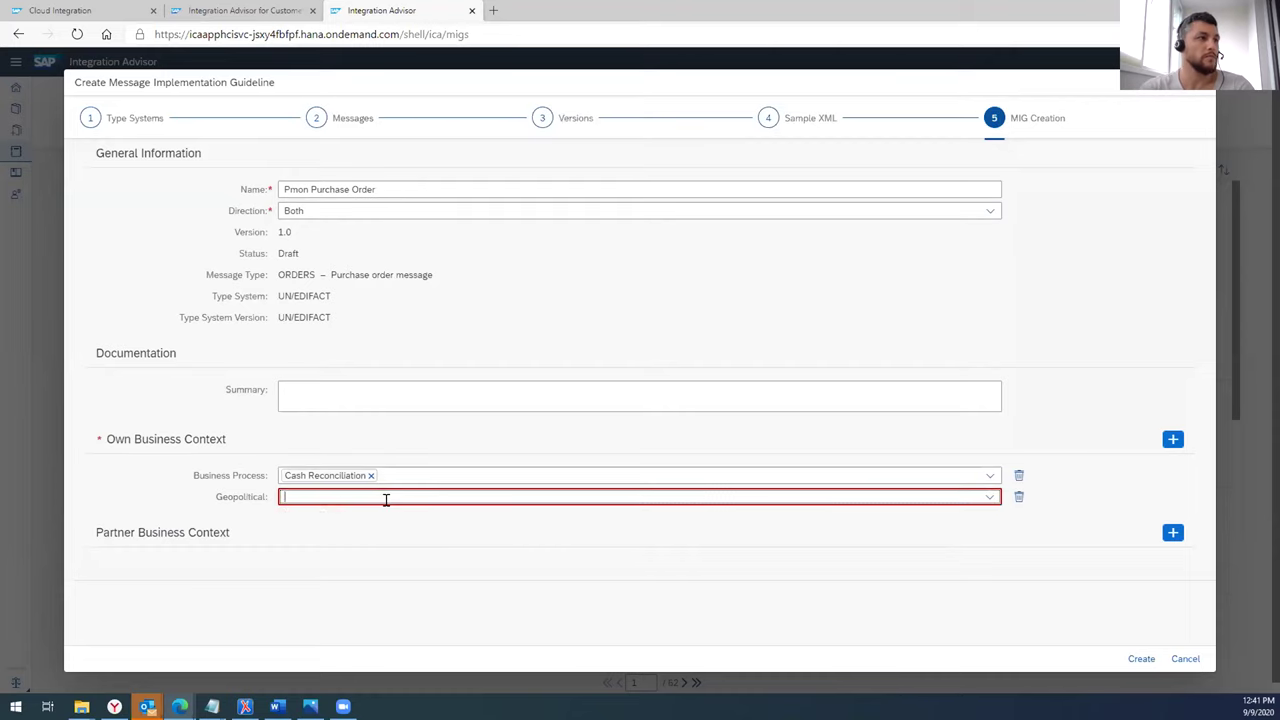
pyautogui.write('Russ')
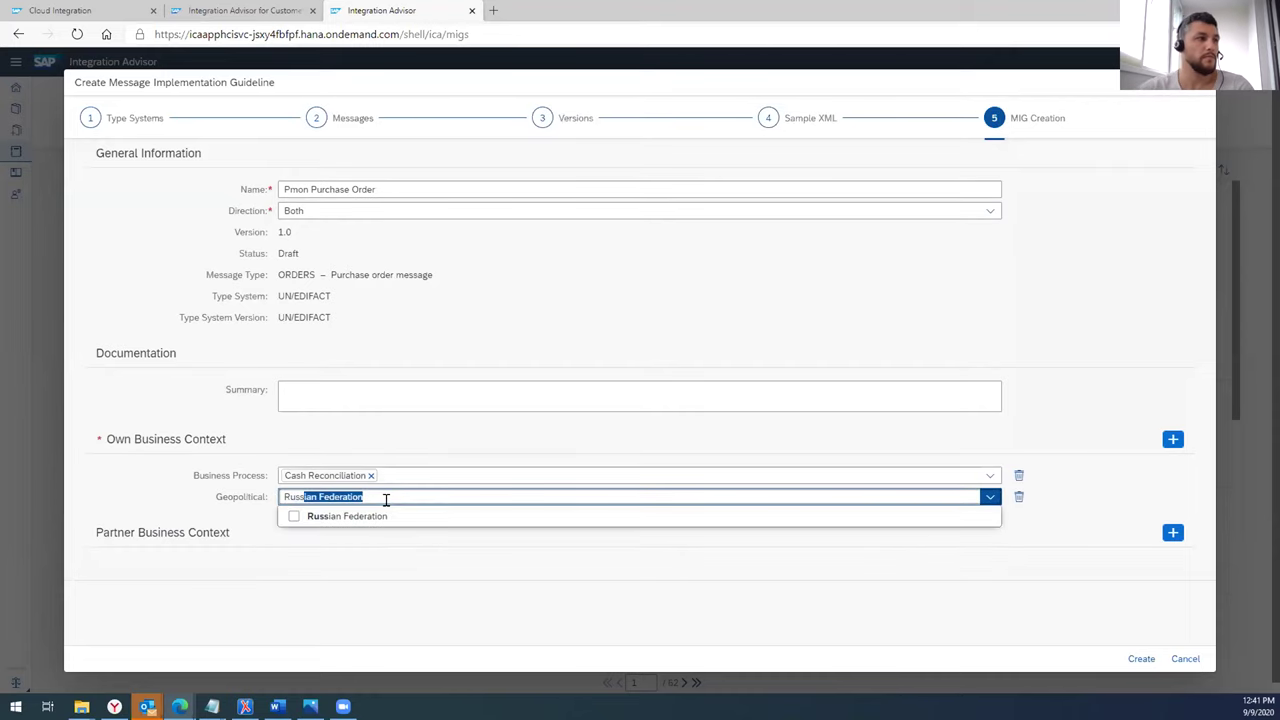
pyautogui.click(293, 516)
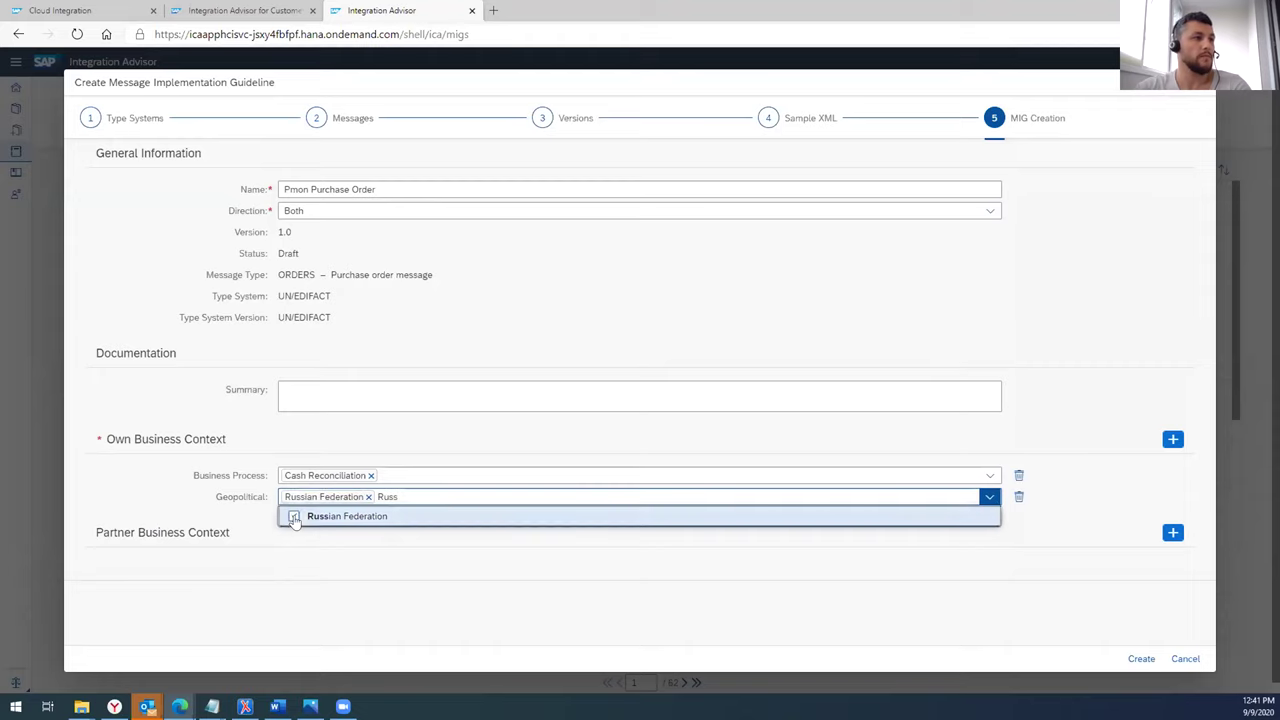
pyautogui.click(1080, 413)
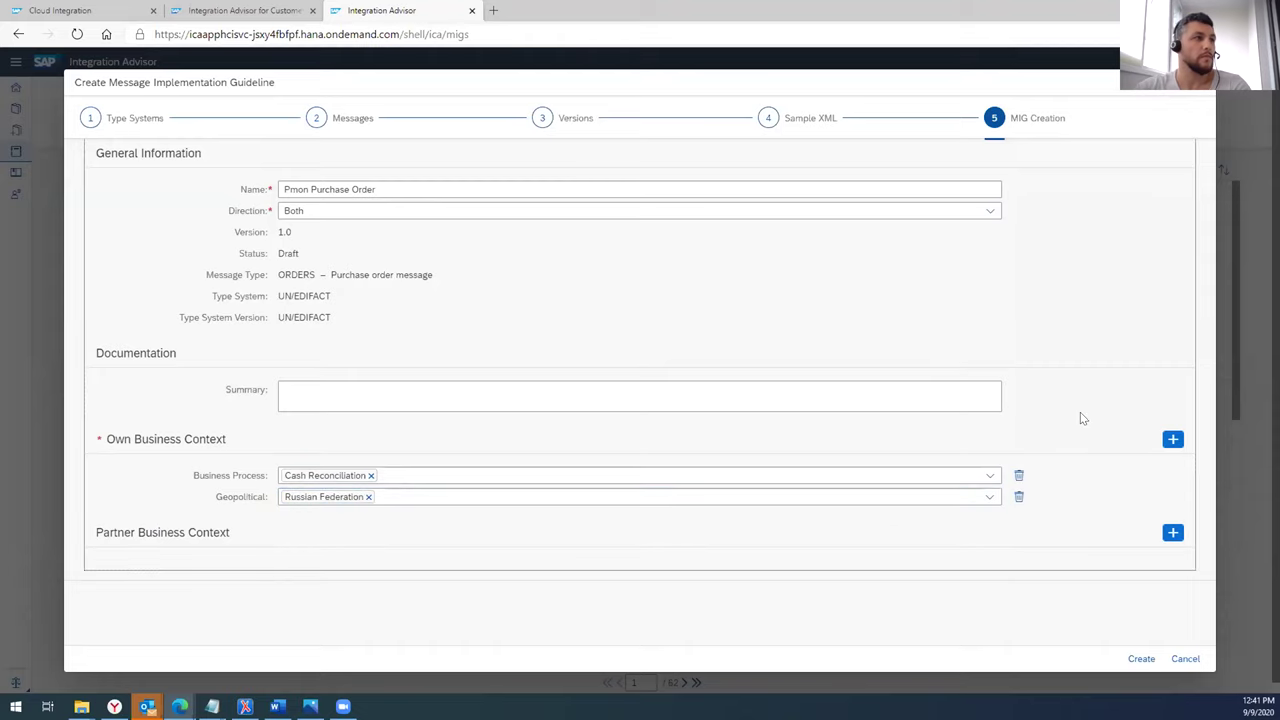
# - Create the guideline, then examine its overview details and open its message structure
pyautogui.click(1142, 659)
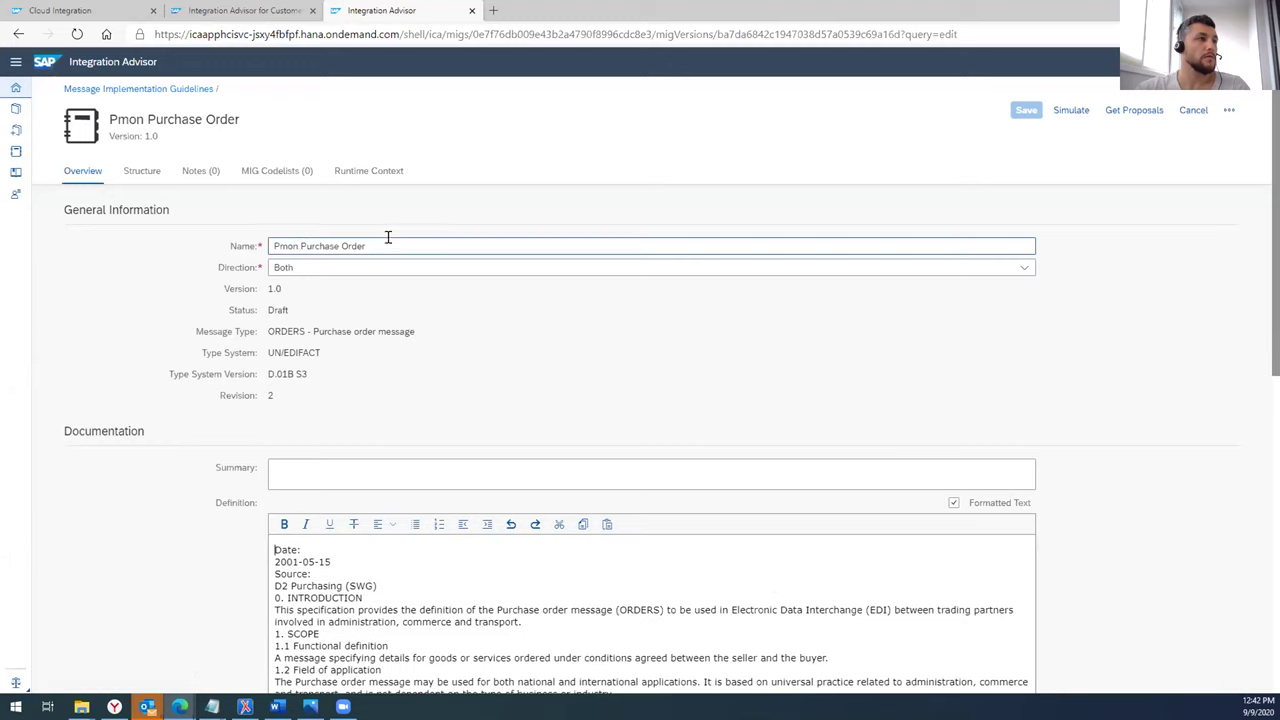
pyautogui.scroll(-3, 1065, 440)
pyautogui.scroll(-3, 1064, 439)
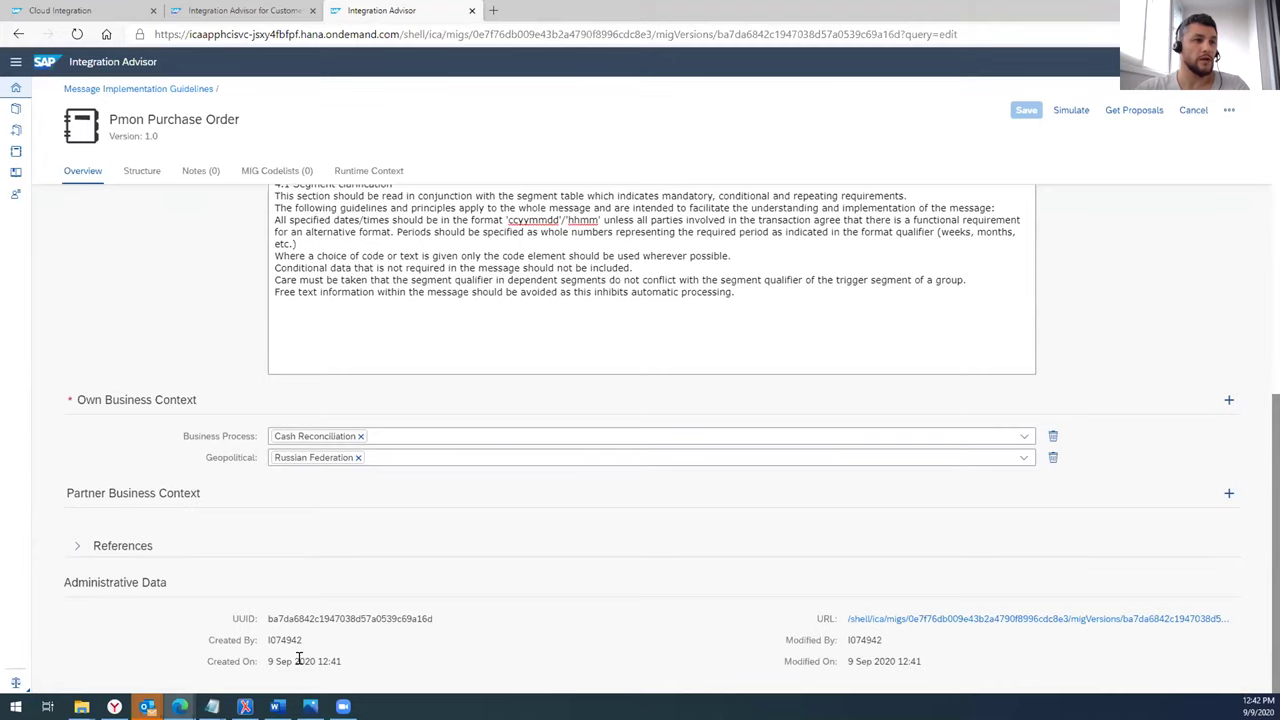
pyautogui.scroll(5, 1135, 558)
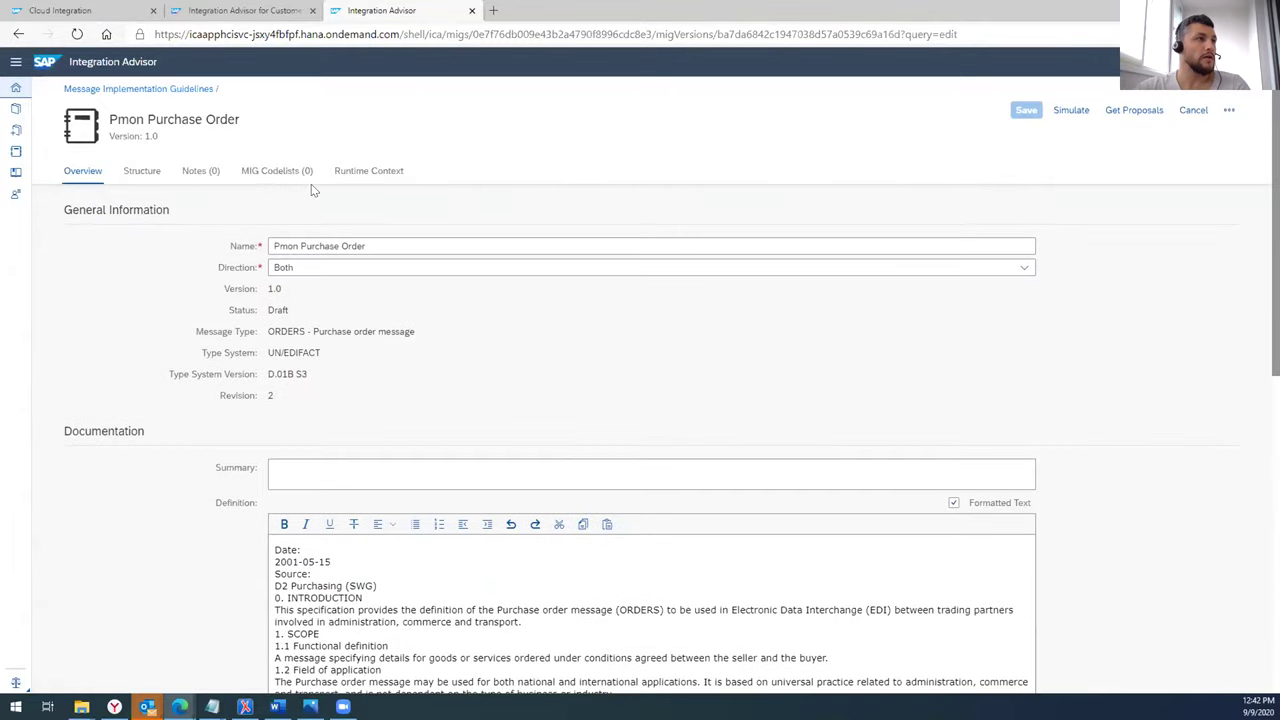
pyautogui.click(140, 173)
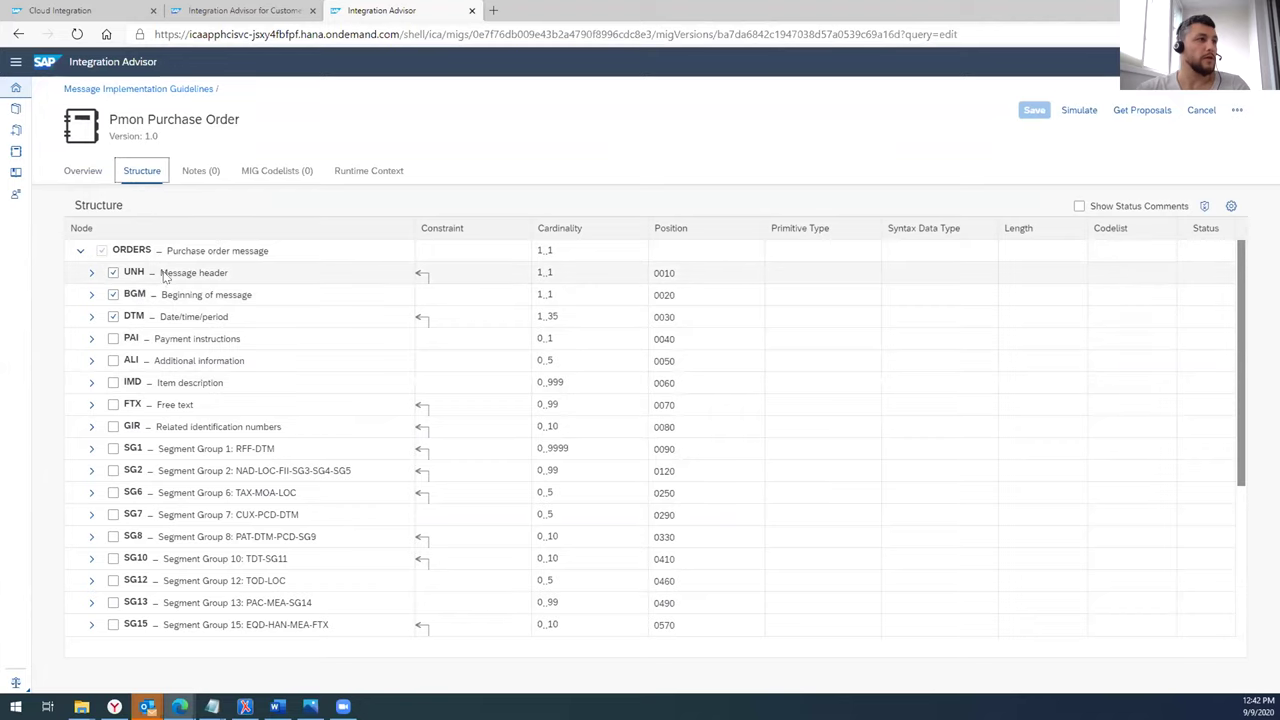
# - Expand Payment instructions down to C534 and include the Payment conditions code, Payment guarantee means code and Code list identification code
pyautogui.click(91, 338)
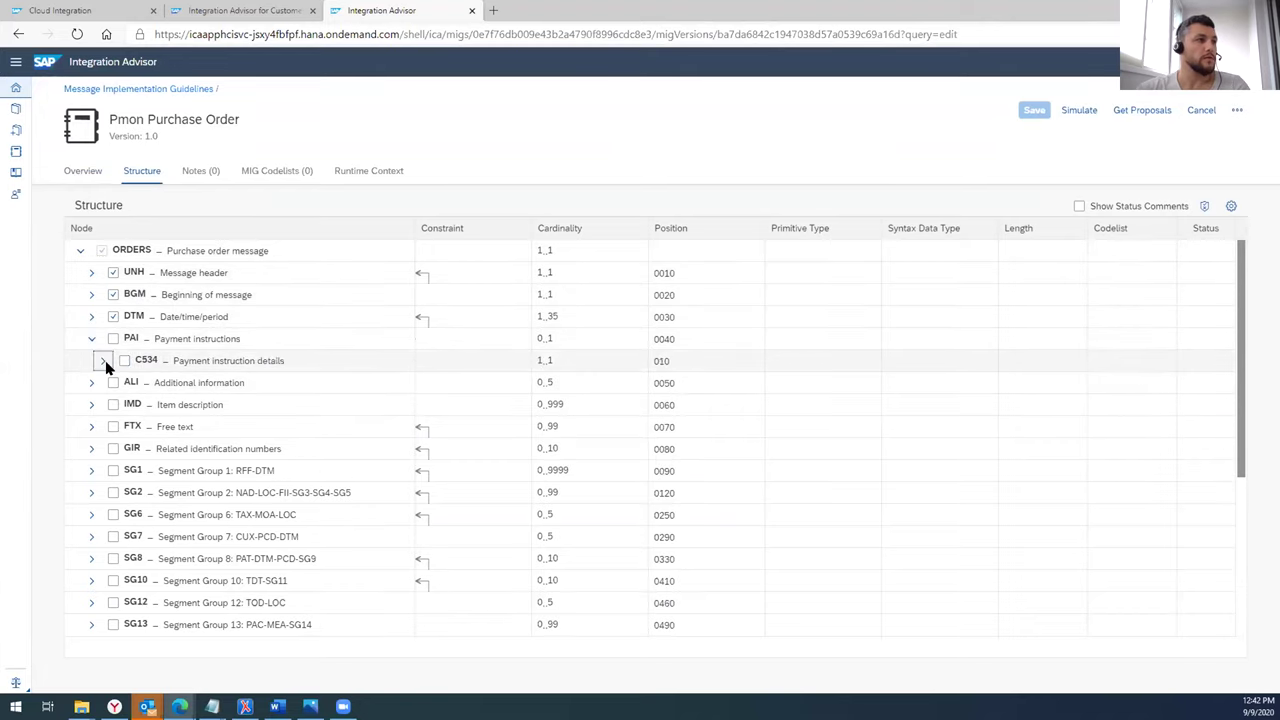
pyautogui.click(103, 360)
pyautogui.click(132, 382)
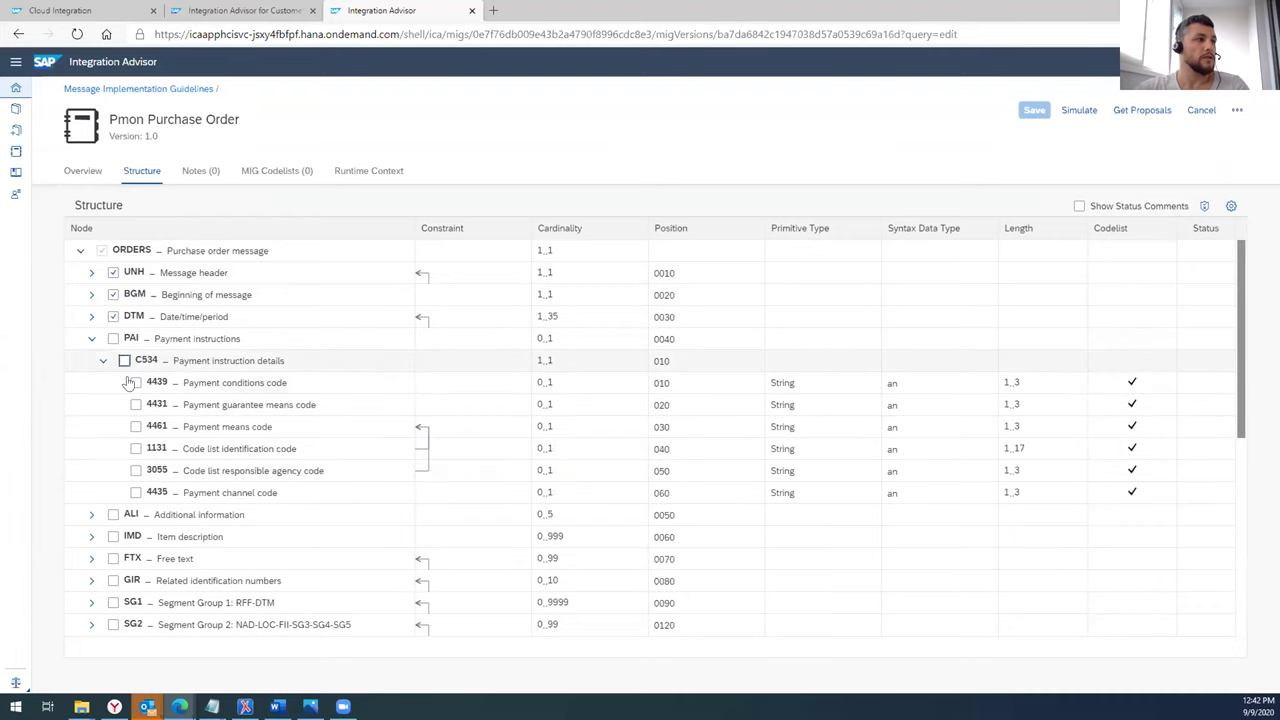
pyautogui.click(136, 443)
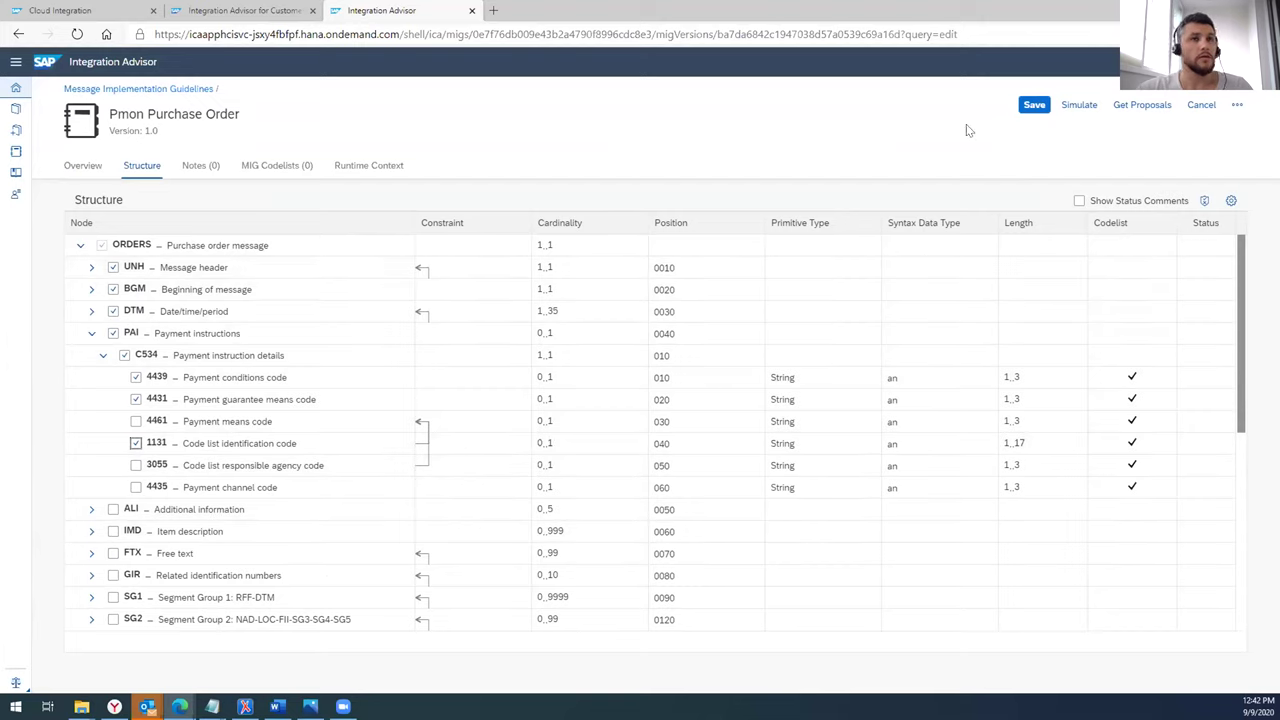
# - Get proposals for the guideline and review the confidence ratings across all segments of the ORDERS structure
pyautogui.click(1137, 113)
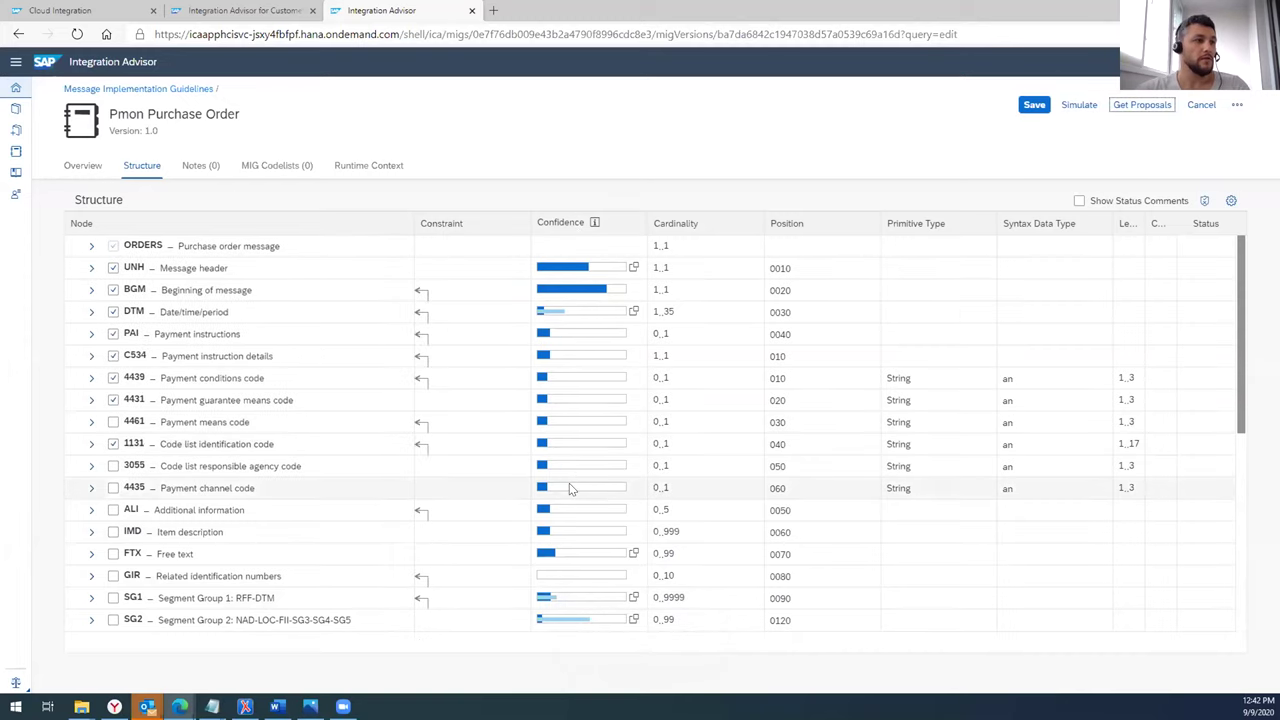
pyautogui.scroll(-10, 569, 483)
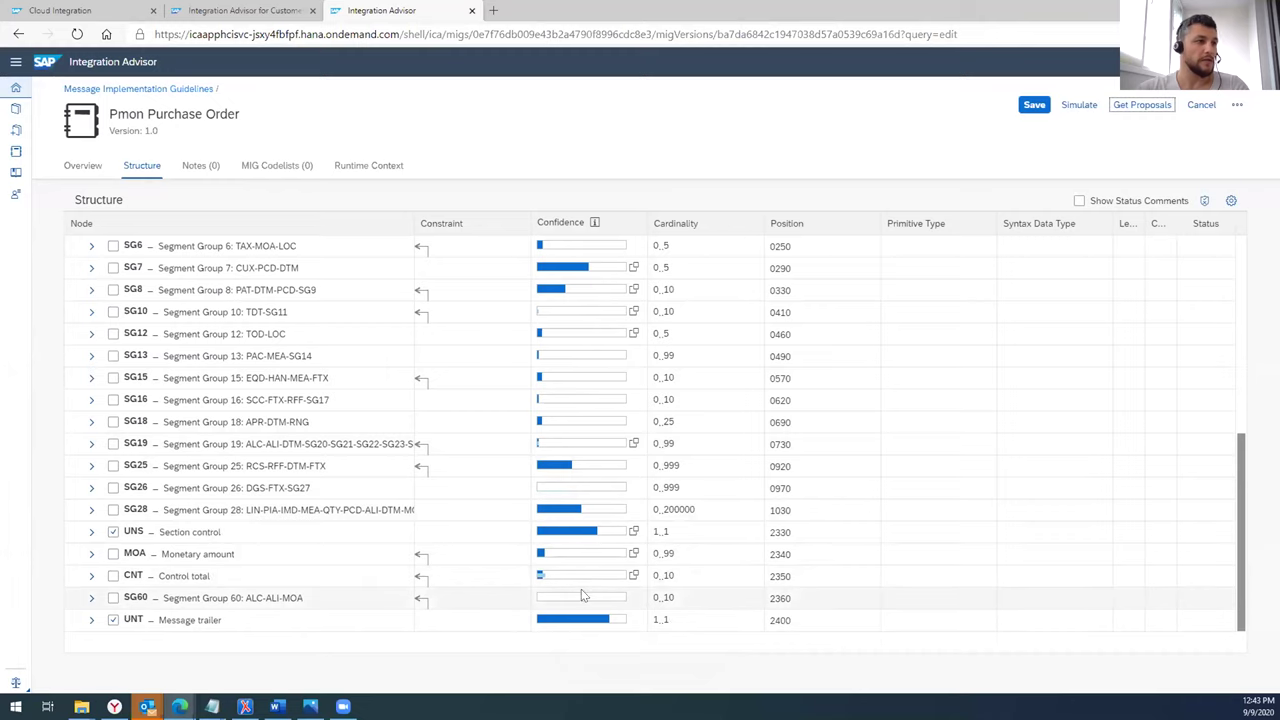
pyautogui.scroll(10, 579, 508)
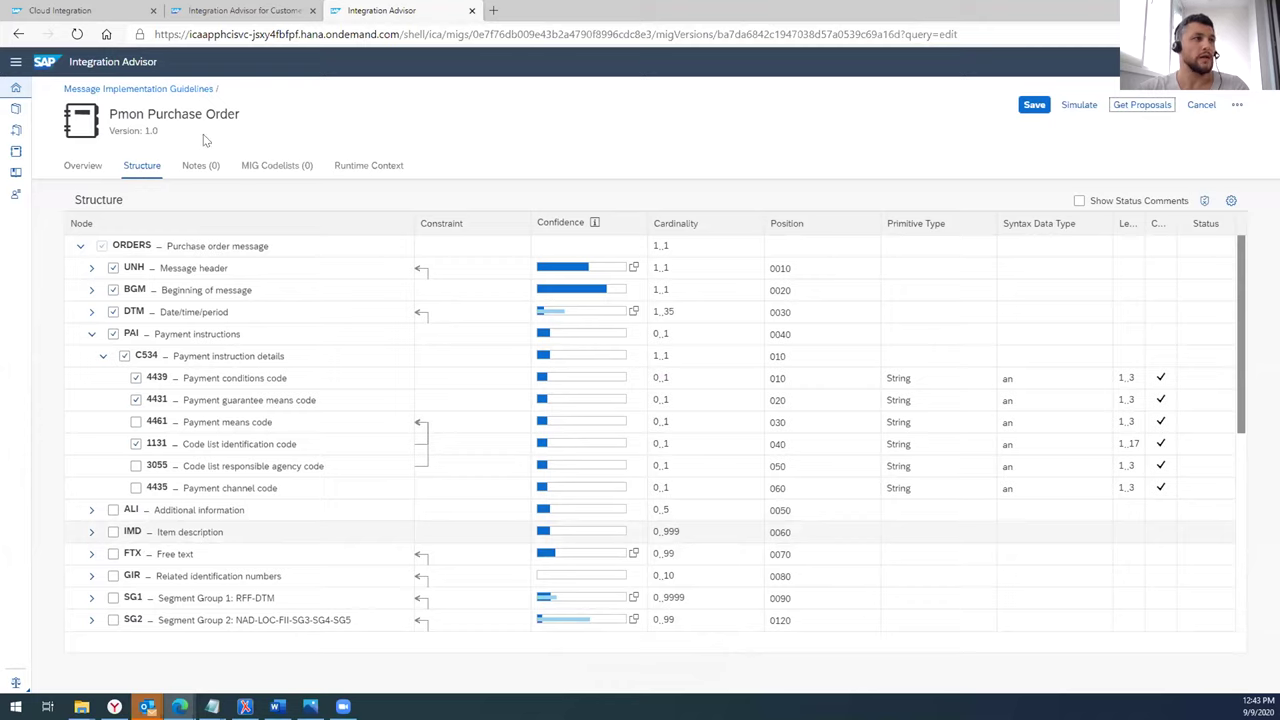
# - Apply the ORDERS – Purchase order message qualifier proposal to the UNH message header
pyautogui.click(631, 270)
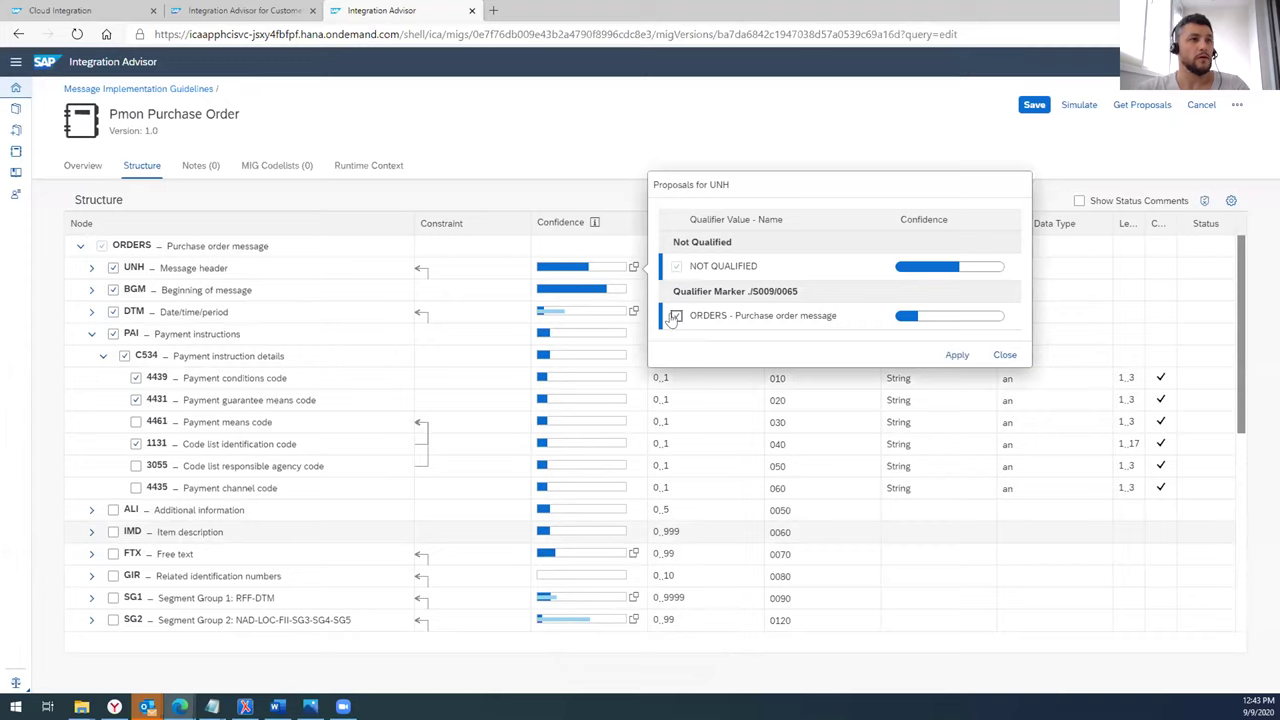
pyautogui.click(952, 355)
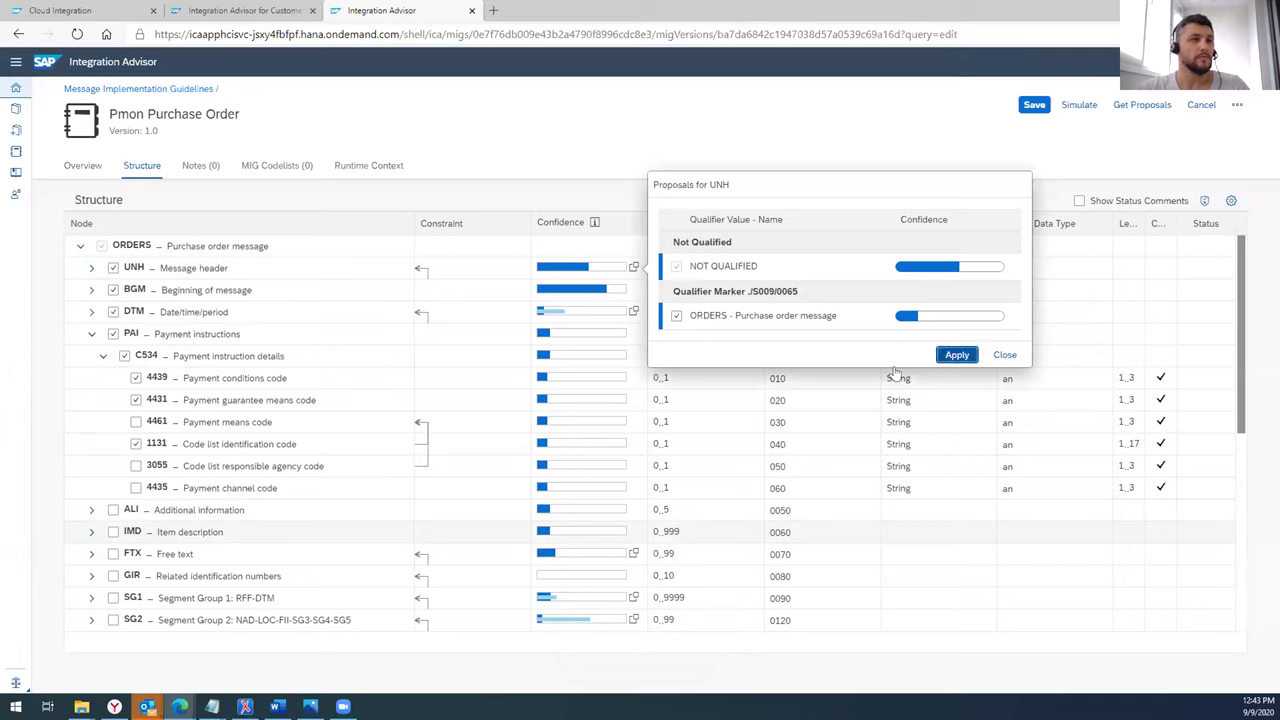
pyautogui.click(956, 356)
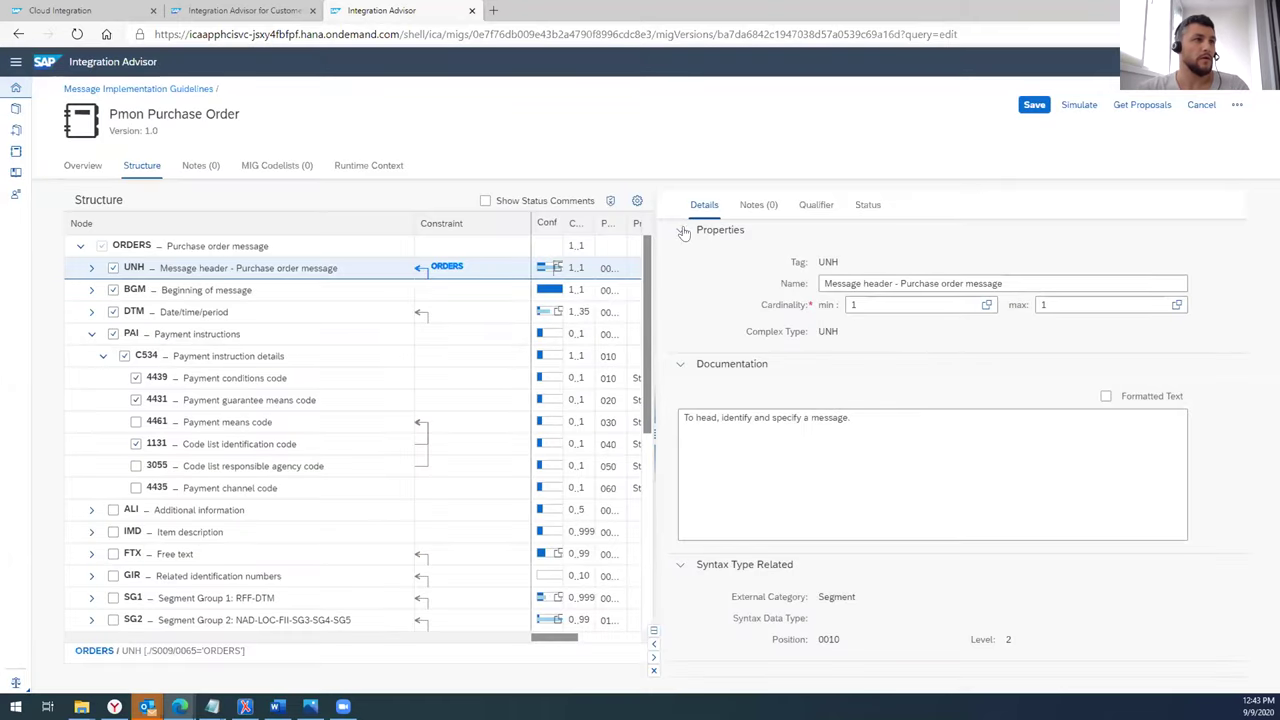
# - Examine the details of the Payment conditions code and Payment instruction details nodes, and close the details view
pyautogui.click(238, 377)
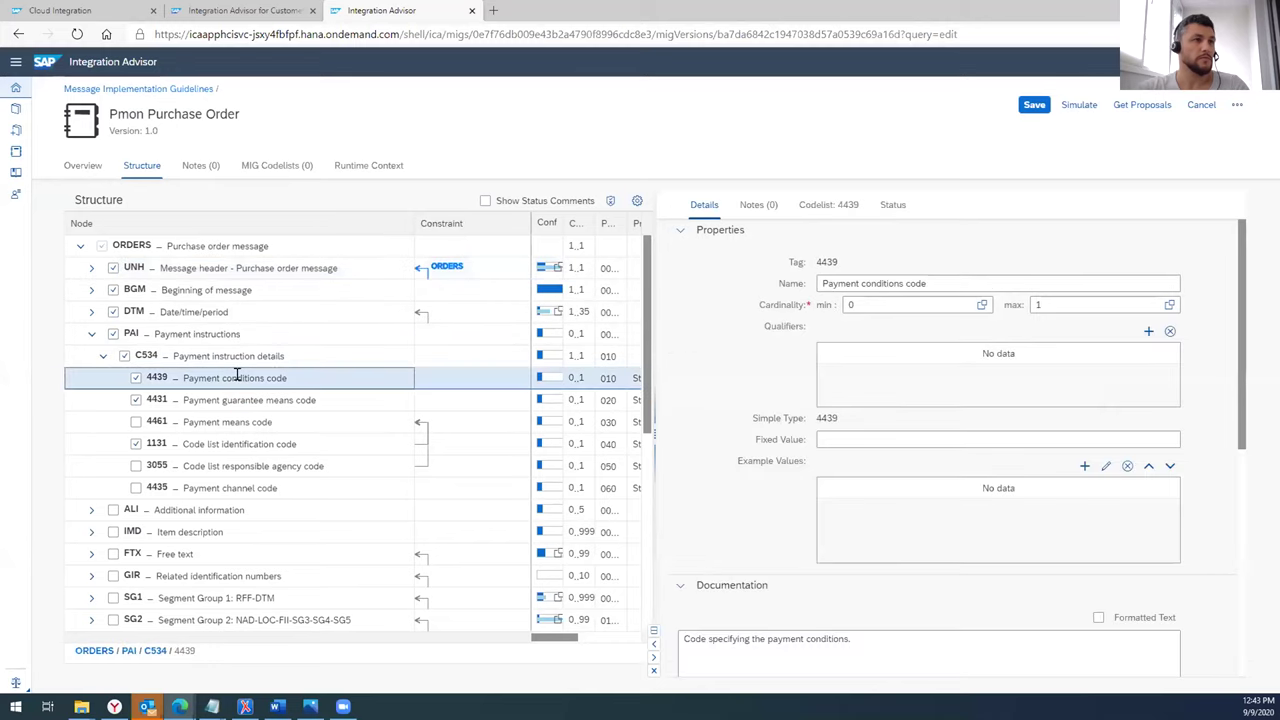
pyautogui.click(258, 360)
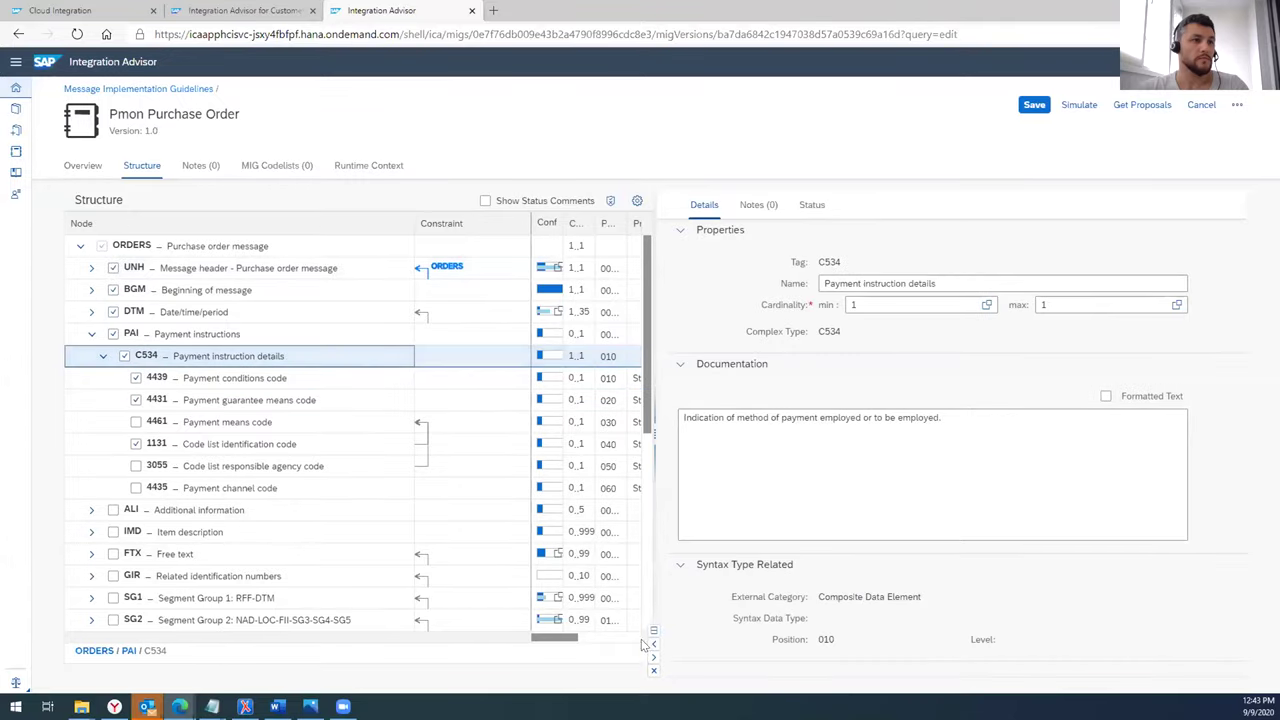
pyautogui.click(655, 673)
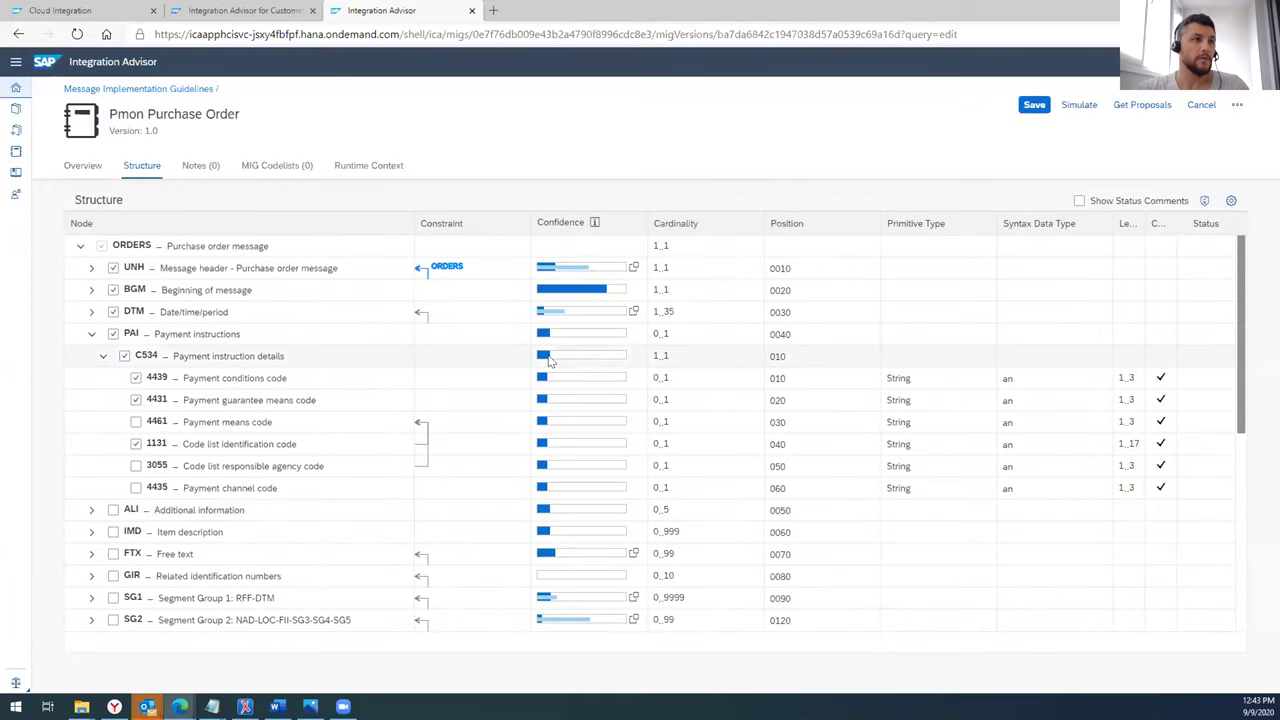
# - Include the Code list responsible agency code and Payment channel code under Payment instruction details
pyautogui.moveTo(547, 359)
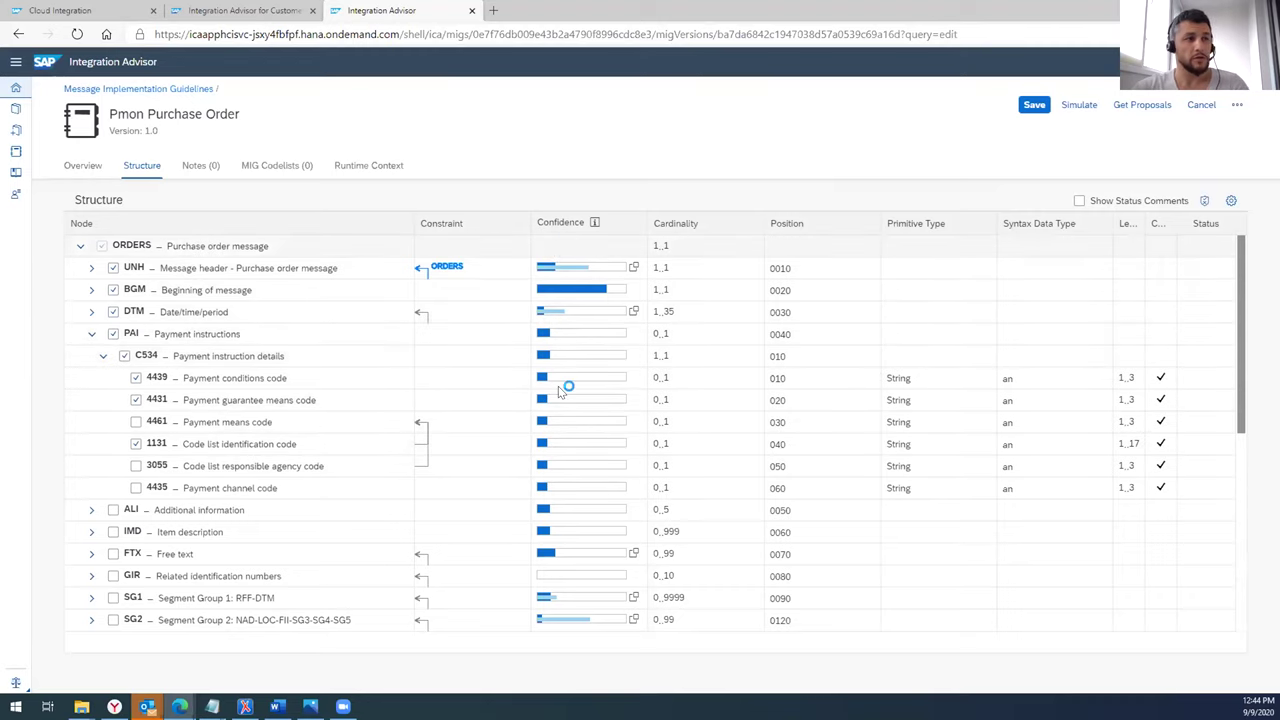
pyautogui.moveTo(560, 581)
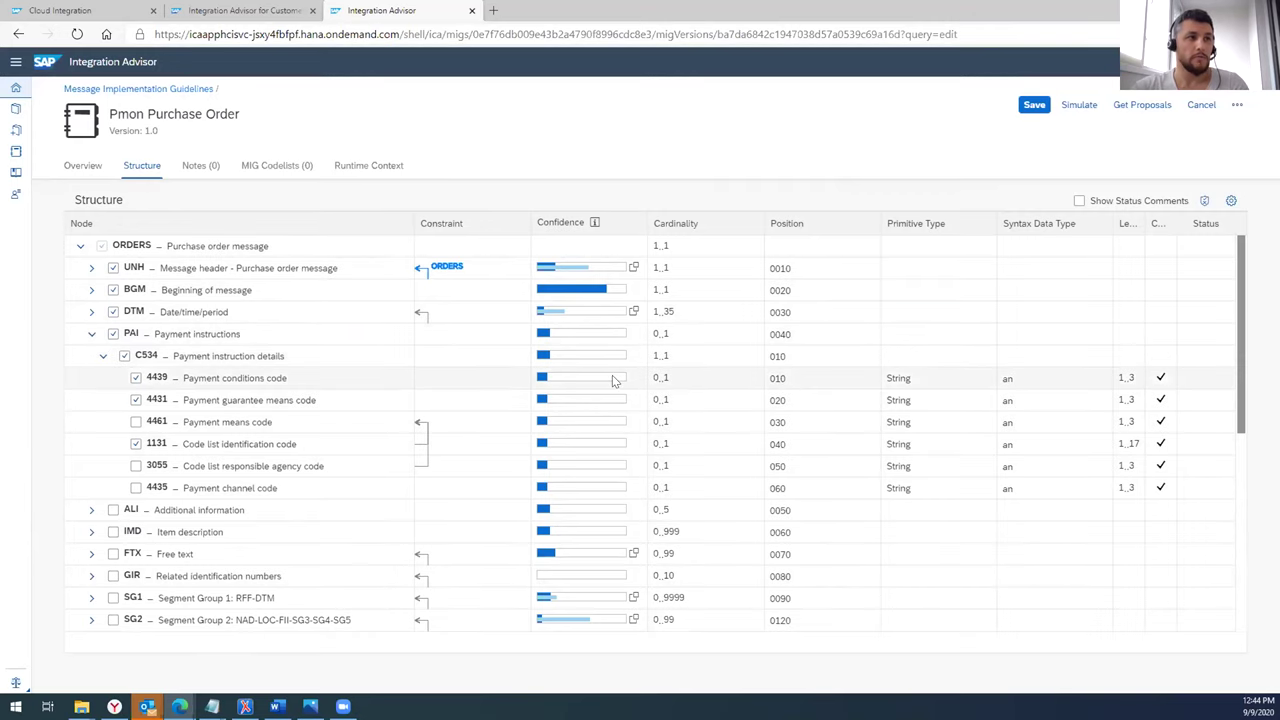
pyautogui.moveTo(613, 378)
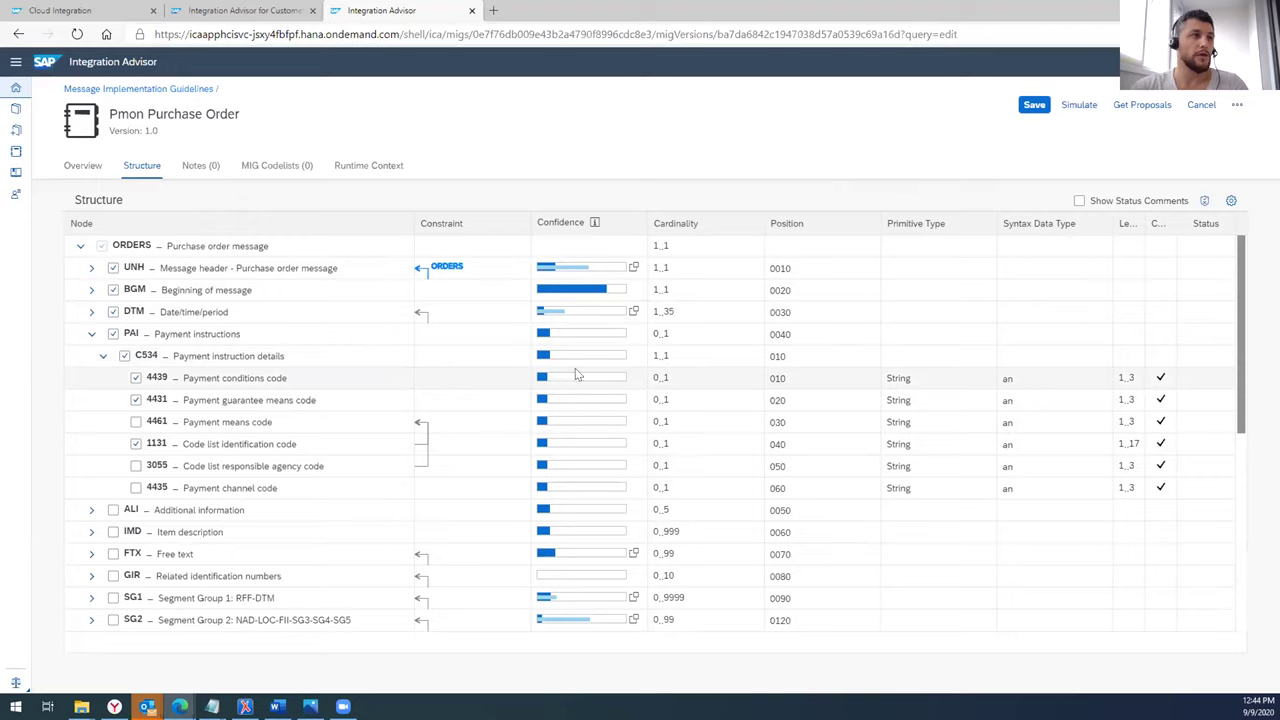
pyautogui.click(136, 466)
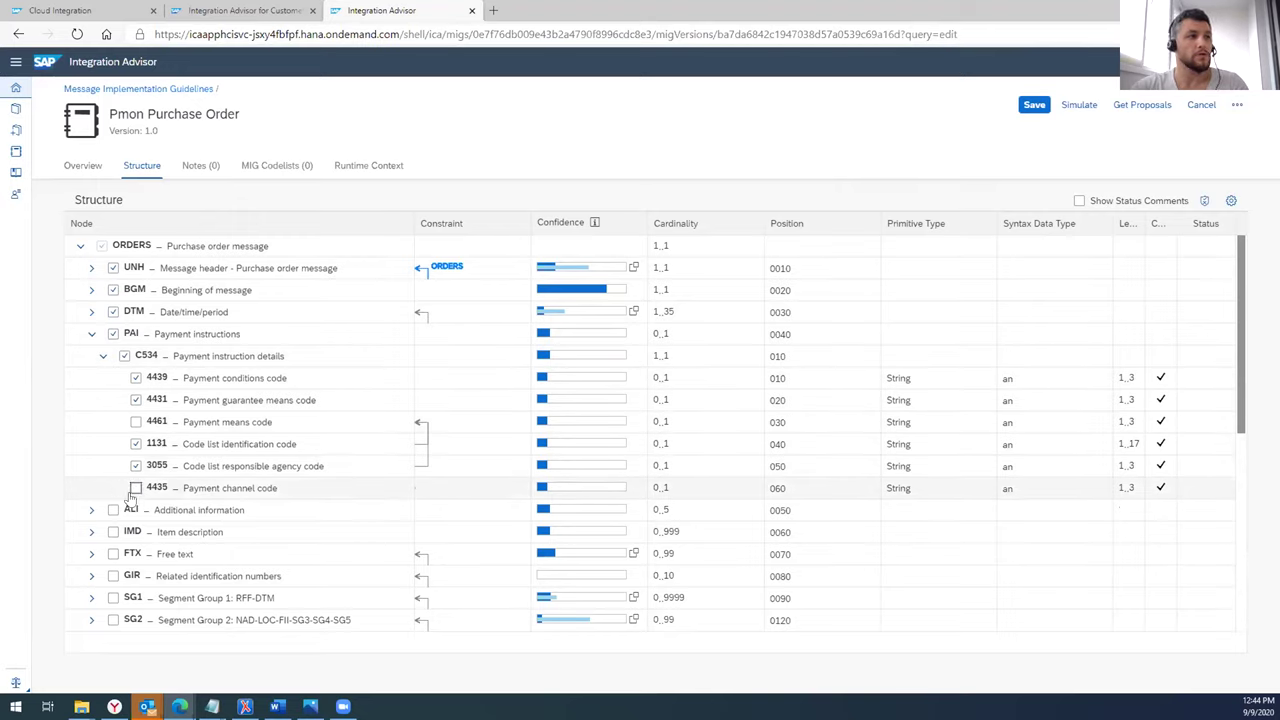
# - Examine the Payment conditions code's fixed and example value properties, and include the IMD Item description segment
pyautogui.click(239, 377)
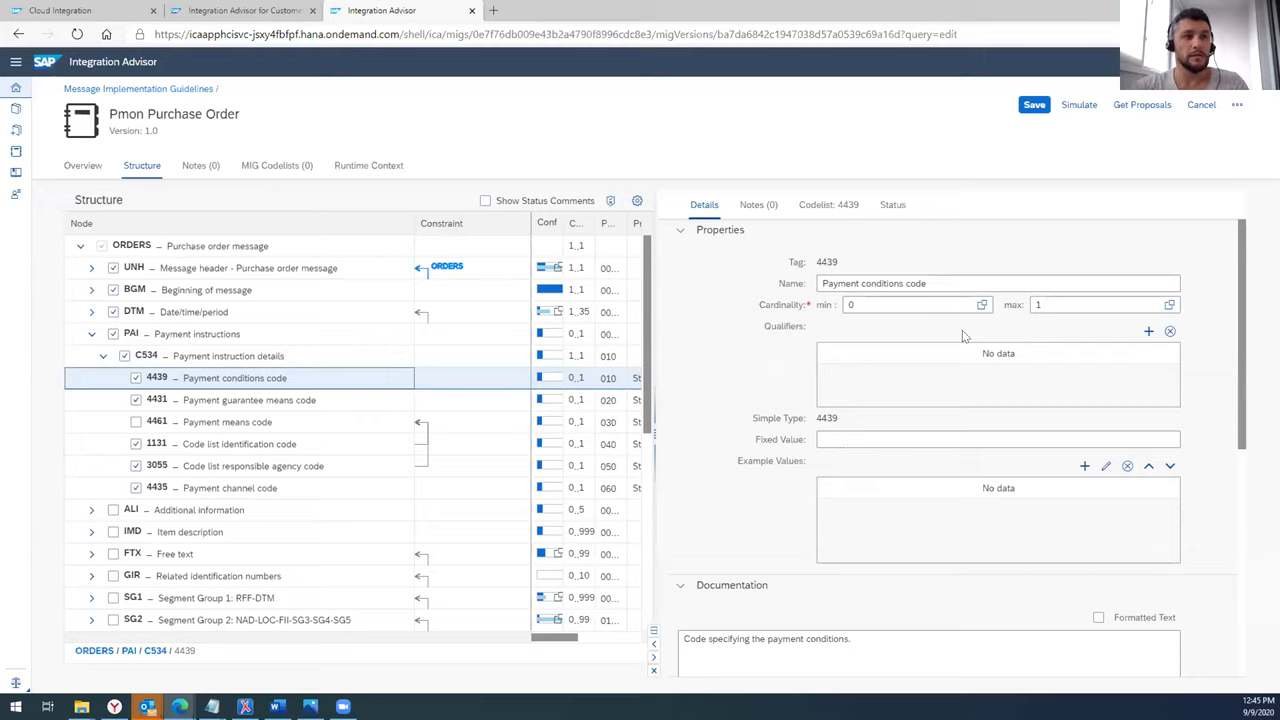
pyautogui.click(838, 438)
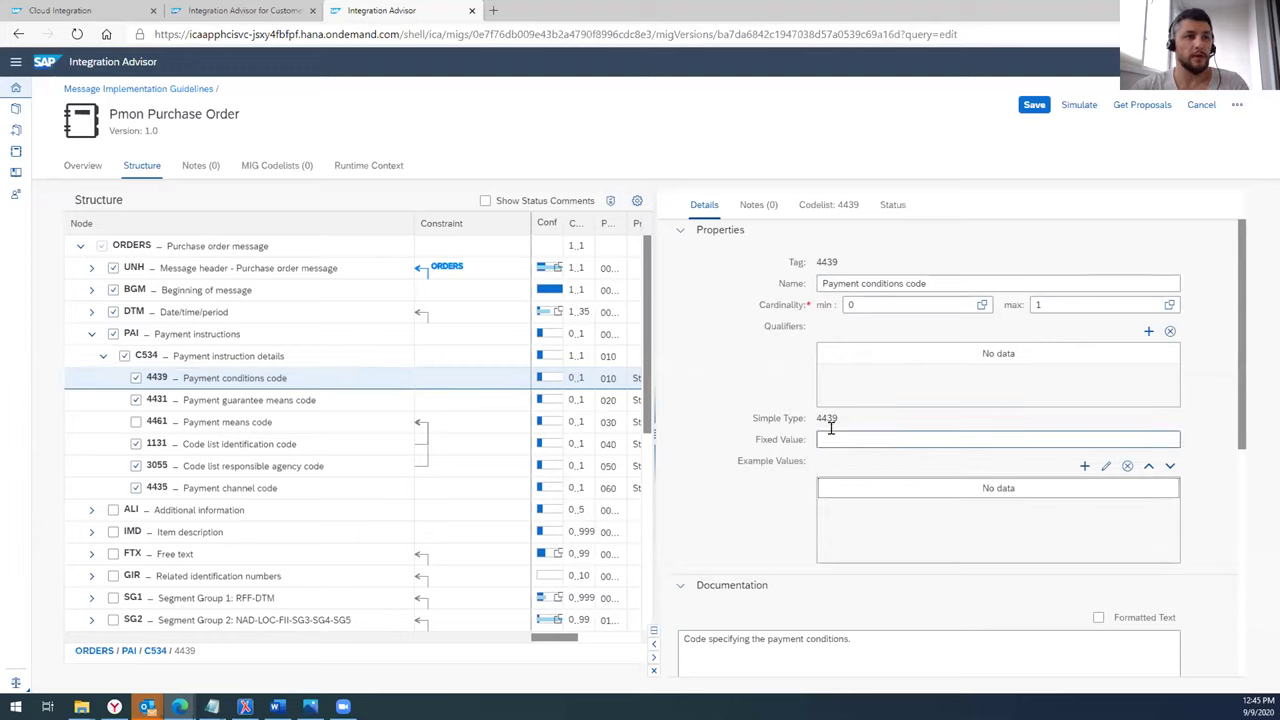
pyautogui.click(836, 488)
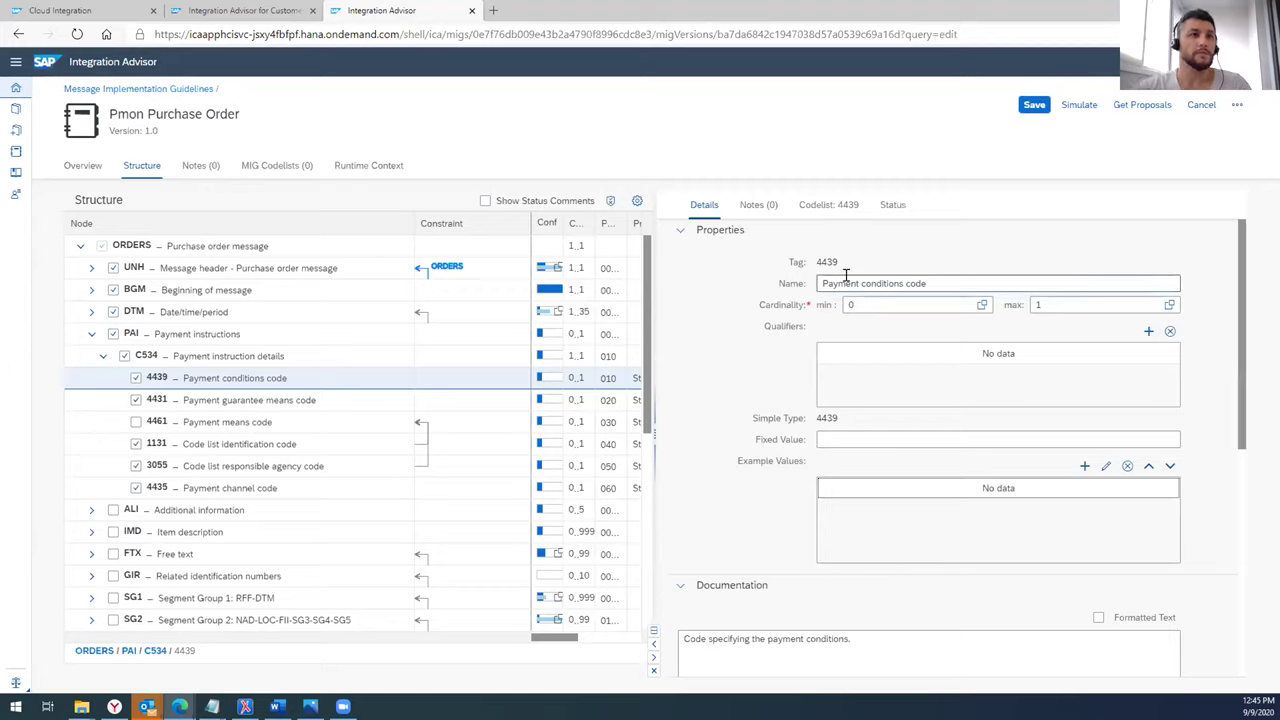
pyautogui.click(113, 532)
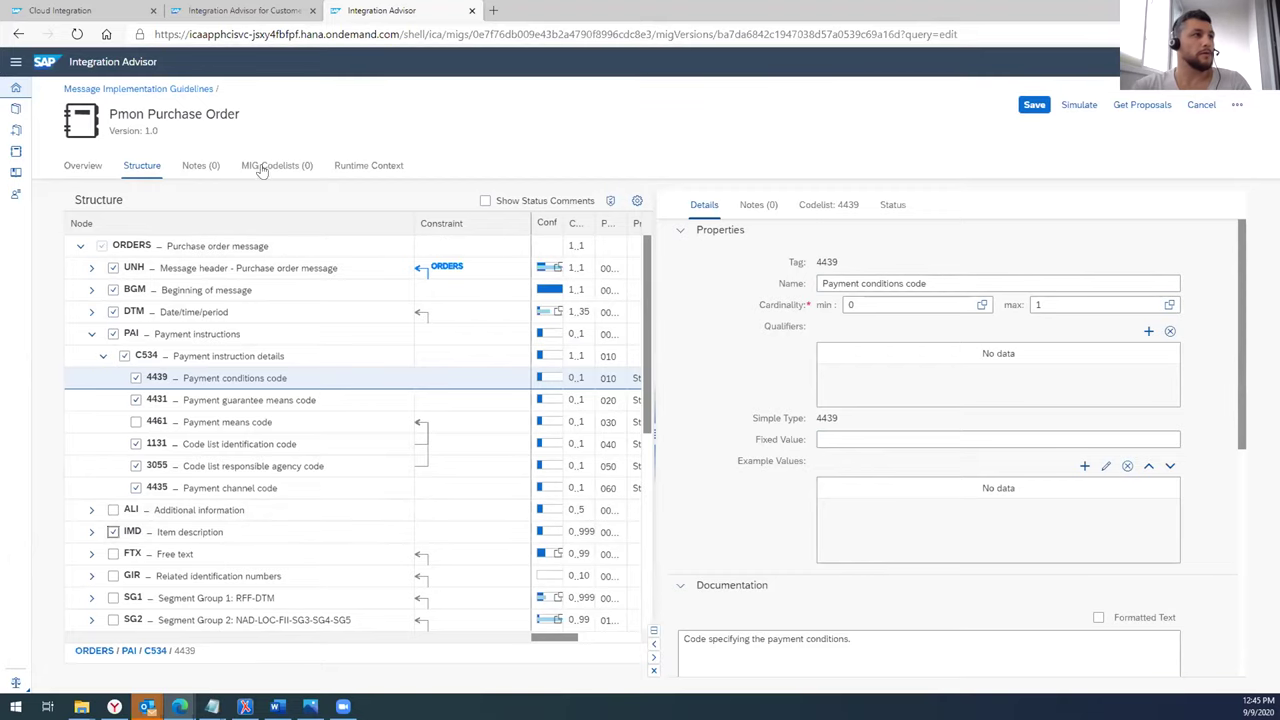
# - Start a new note for the guideline, examine its category options and discard it
pyautogui.click(188, 167)
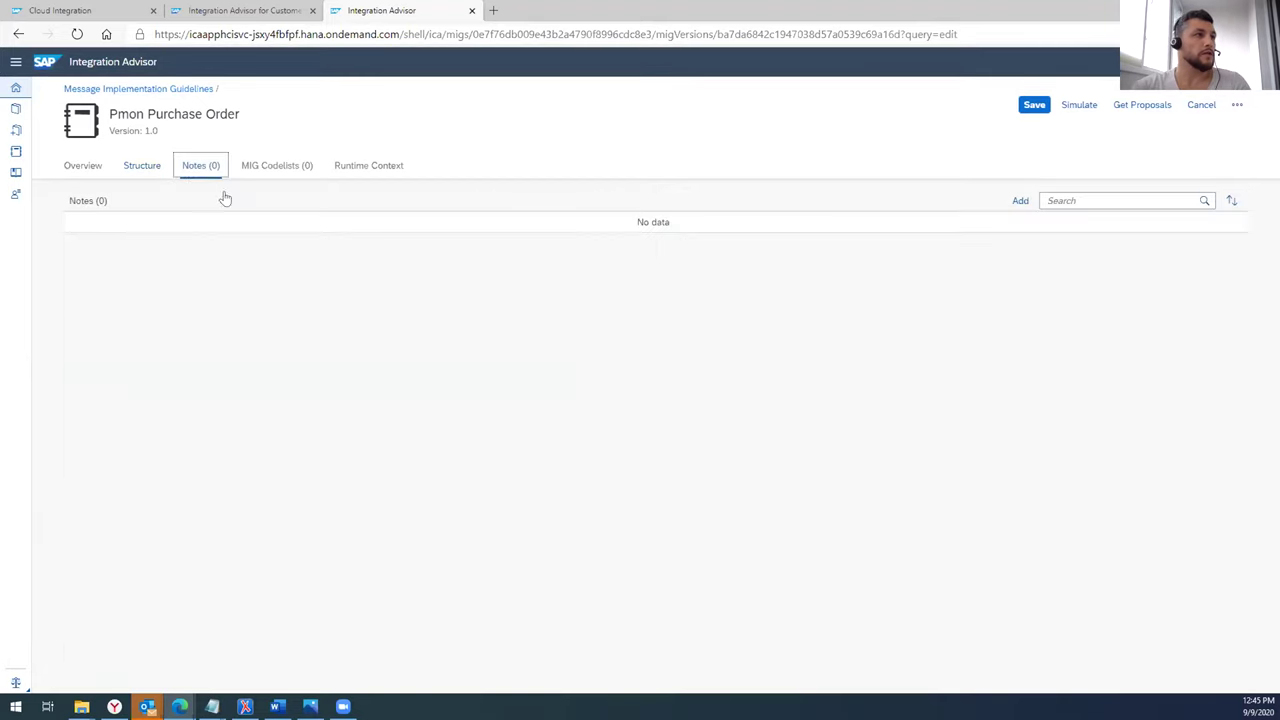
pyautogui.click(1020, 200)
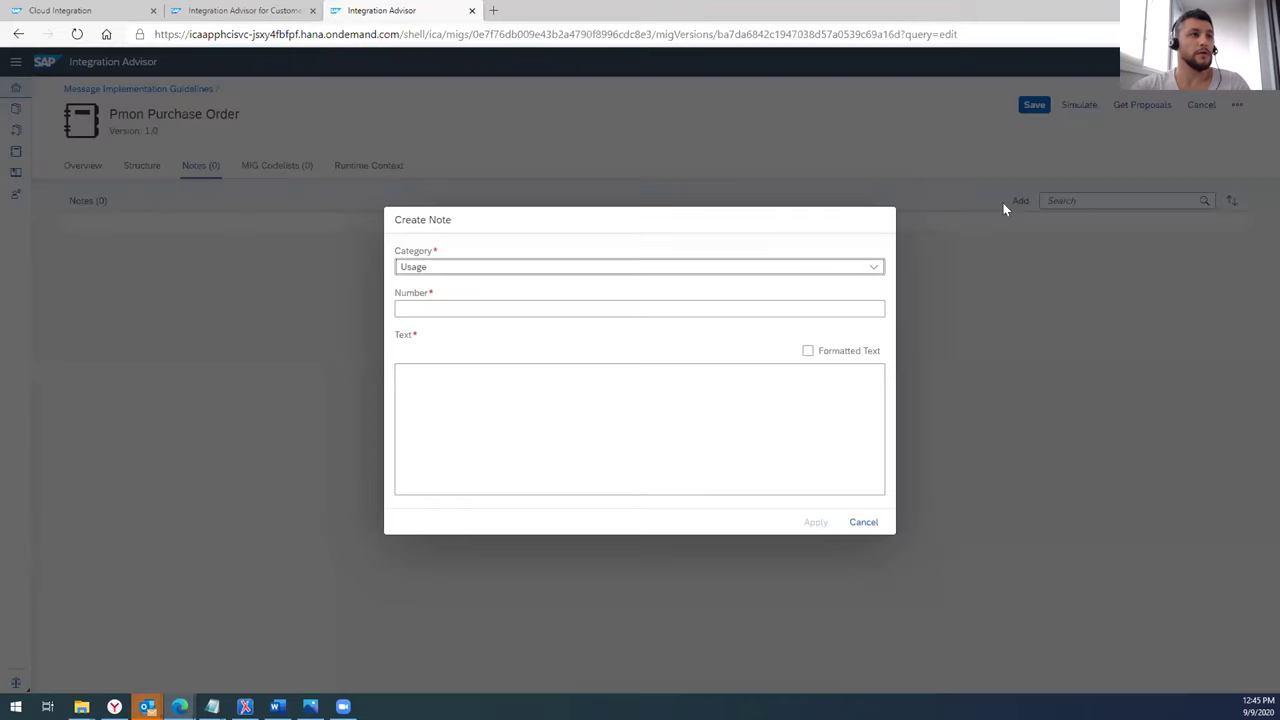
pyautogui.click(434, 265)
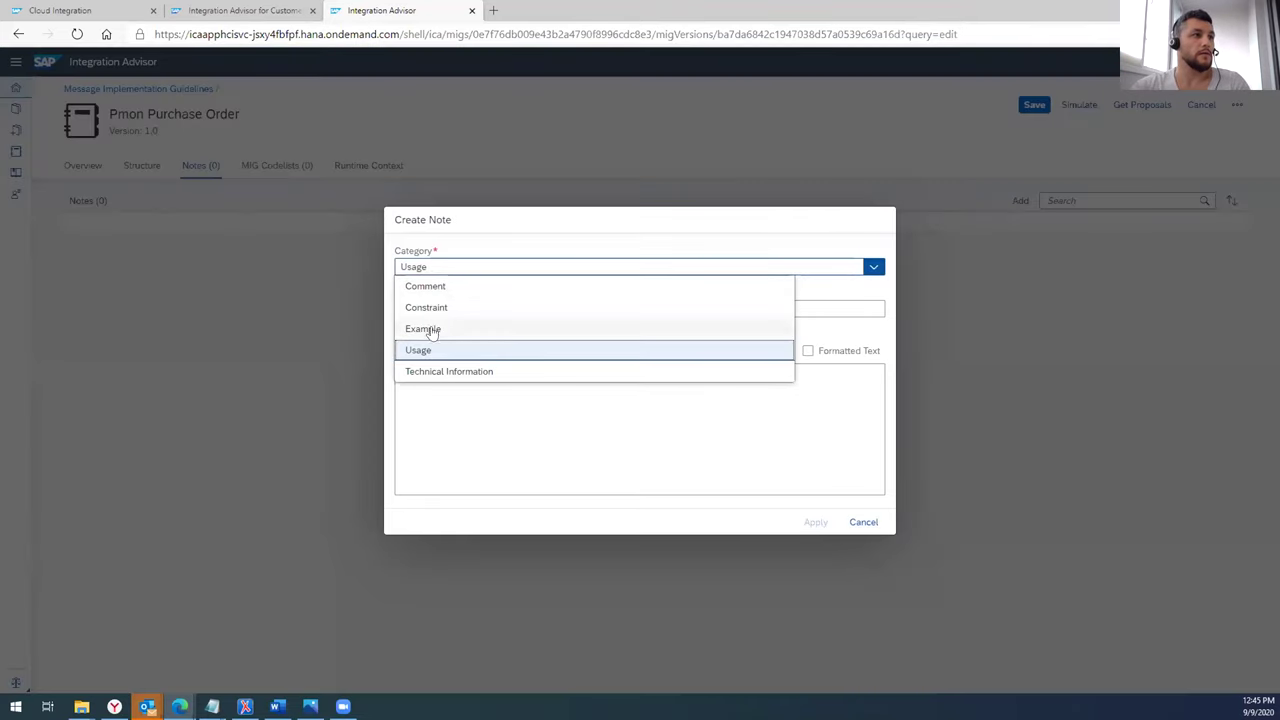
pyautogui.click(860, 523)
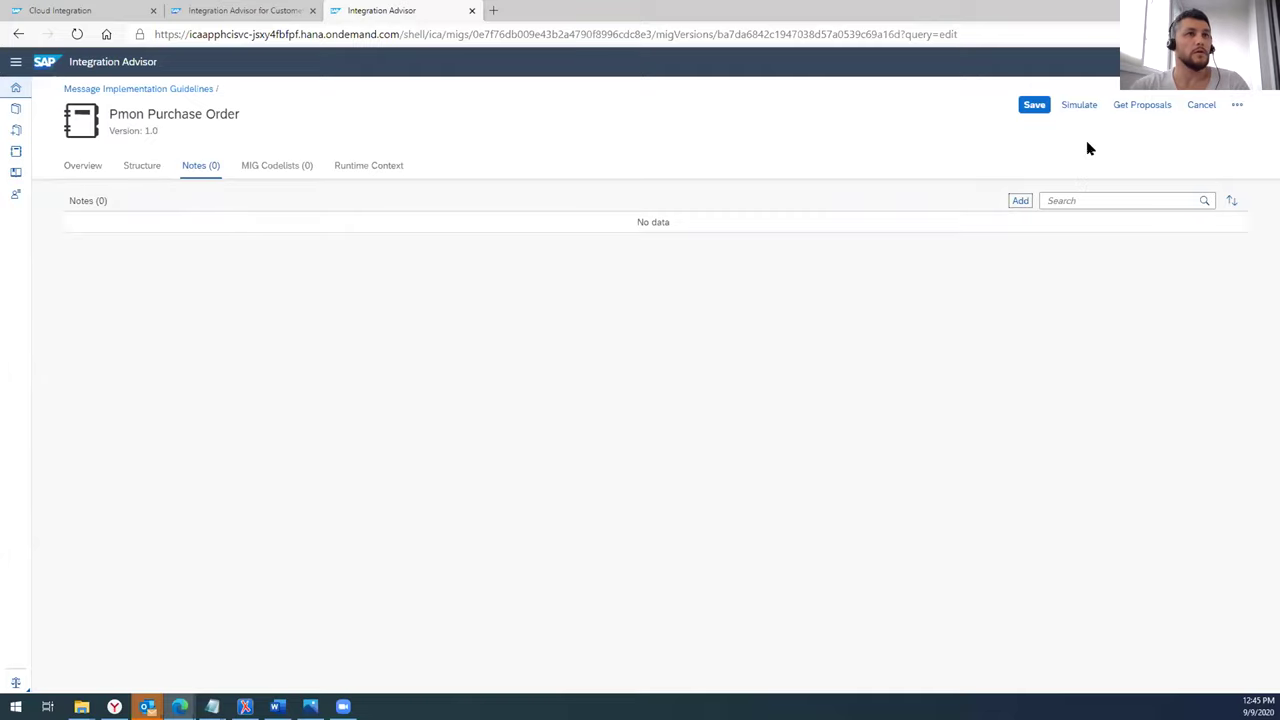
# - Save the guideline and show its Activate and Export actions
pyautogui.click(1035, 107)
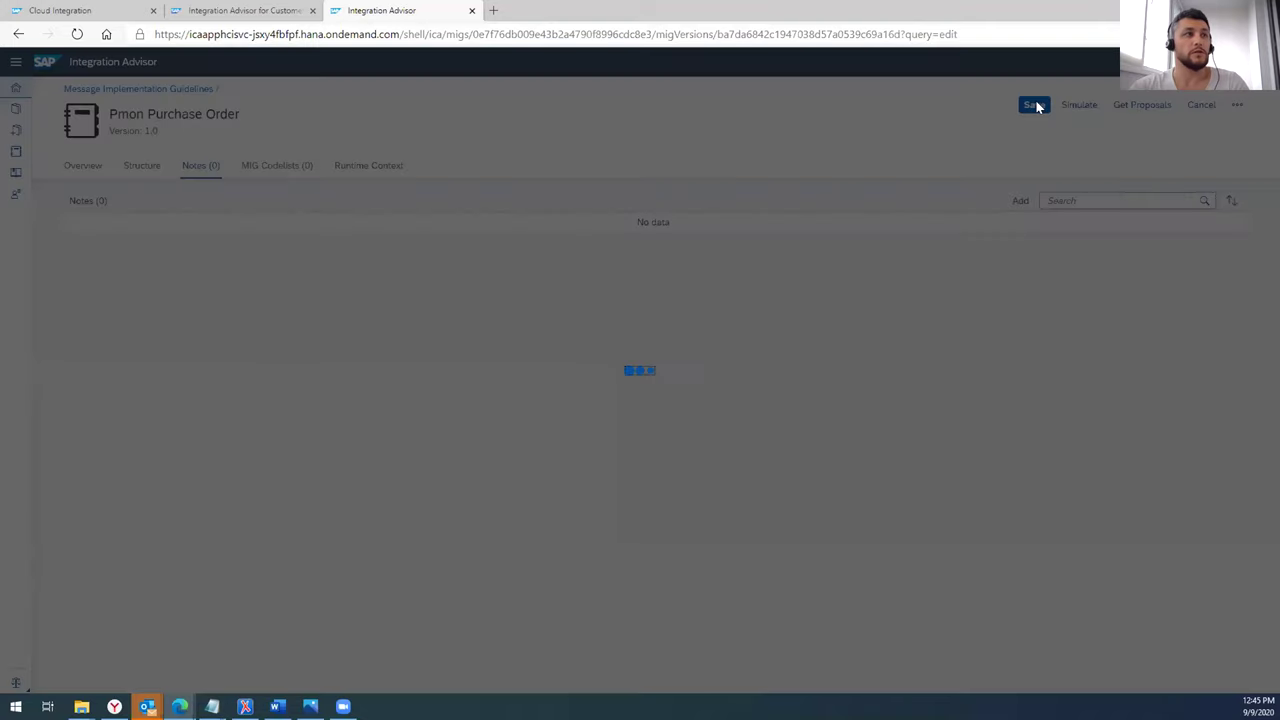
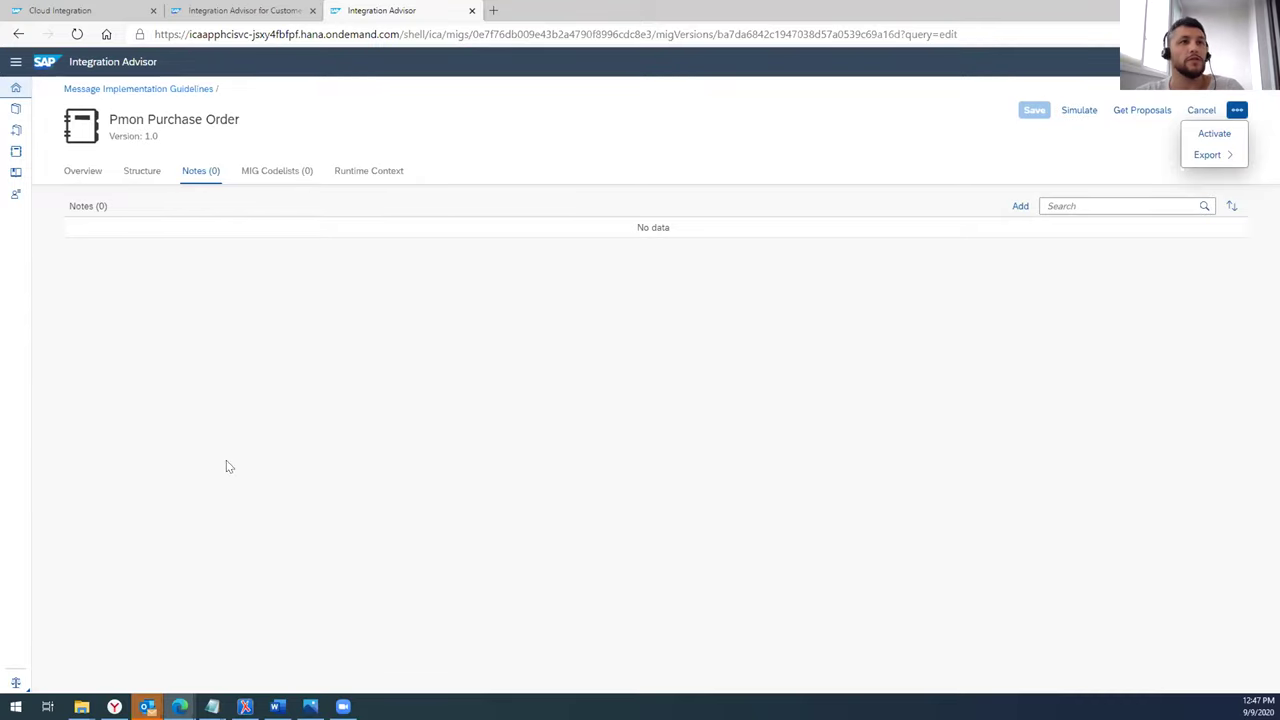
pyautogui.click(1222, 135)
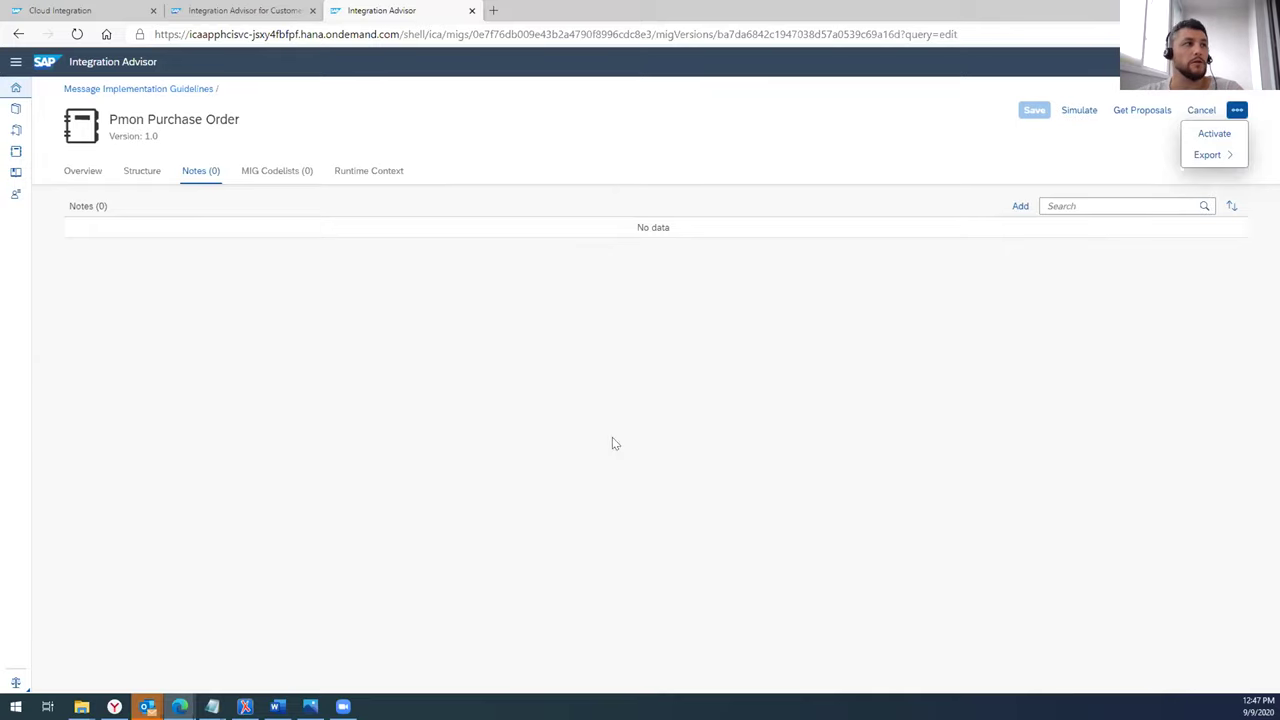
# - Start another Message Implementation Guideline with SAP S/4HANA On Premise IDoc as its type system
pyautogui.click(16, 153)
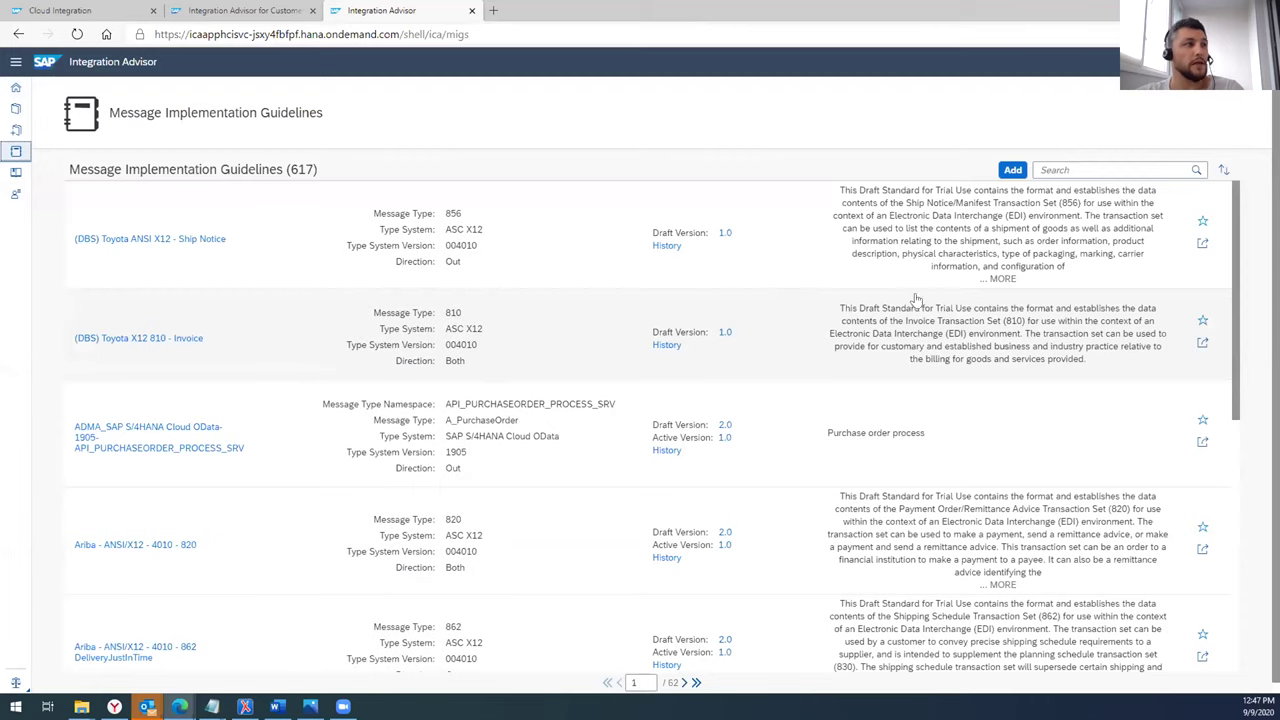
pyautogui.click(1010, 170)
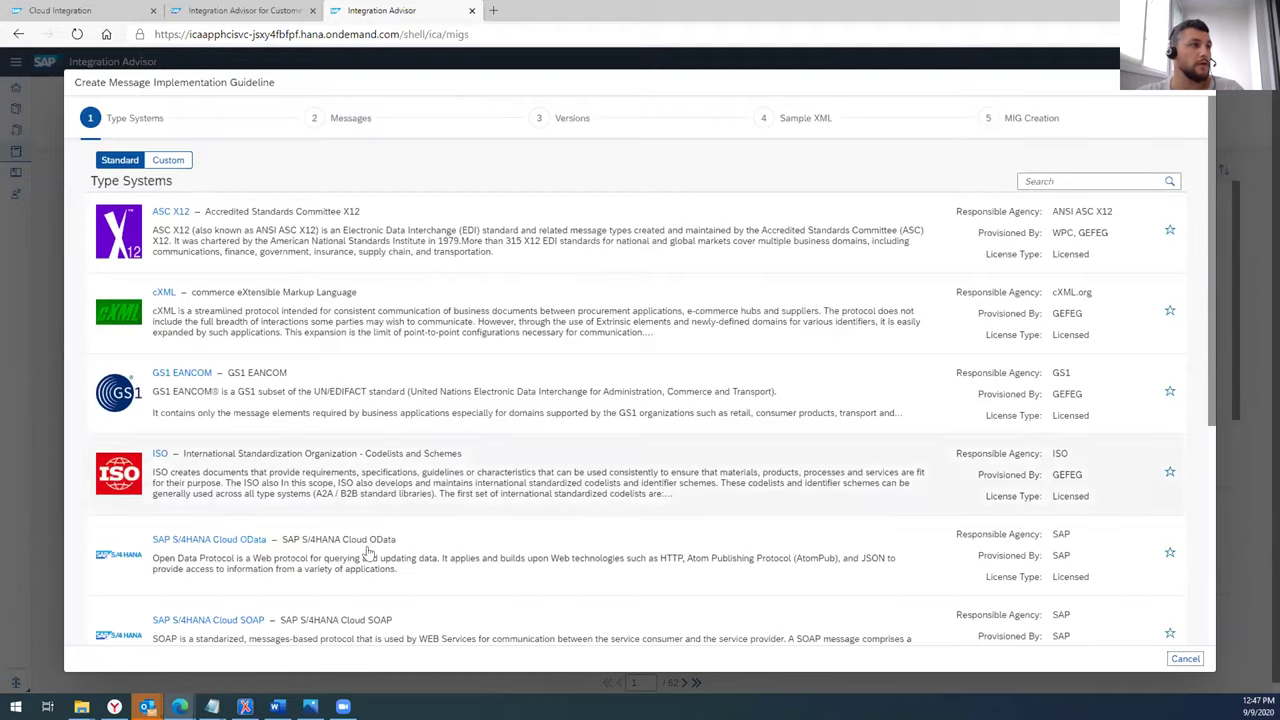
pyautogui.scroll(-1, 480, 437)
pyautogui.scroll(-1, 325, 522)
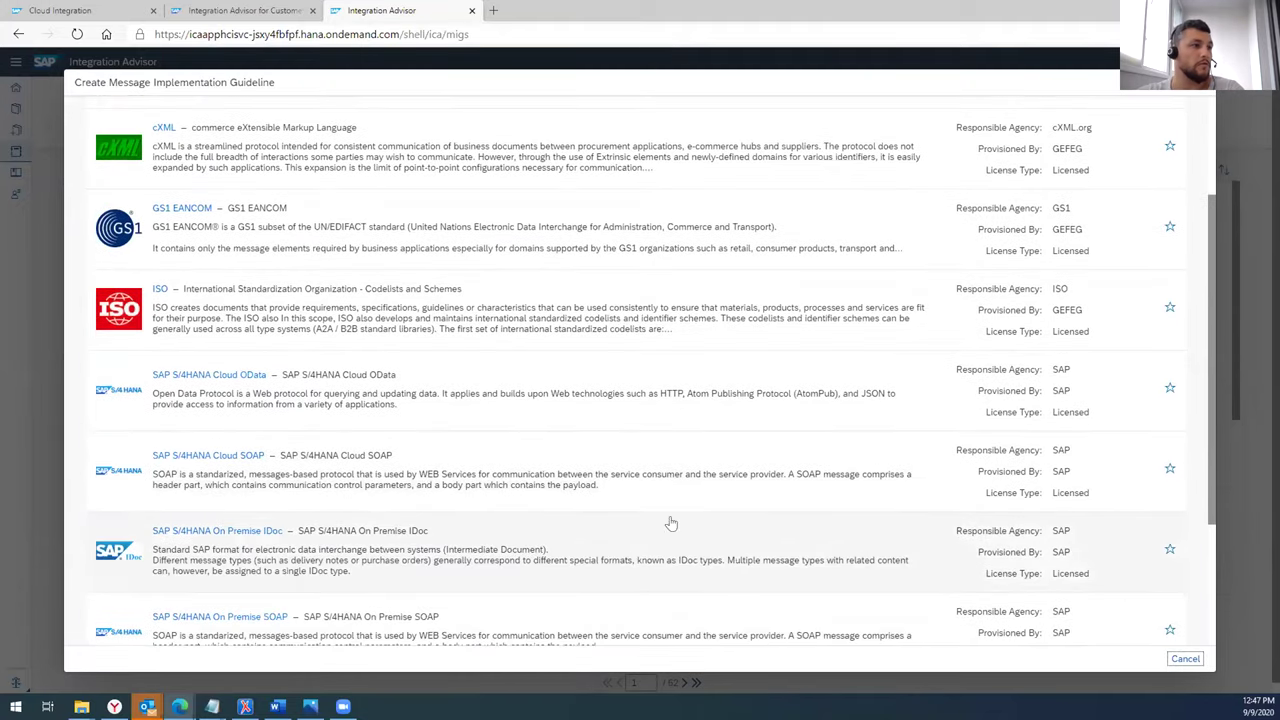
pyautogui.click(465, 545)
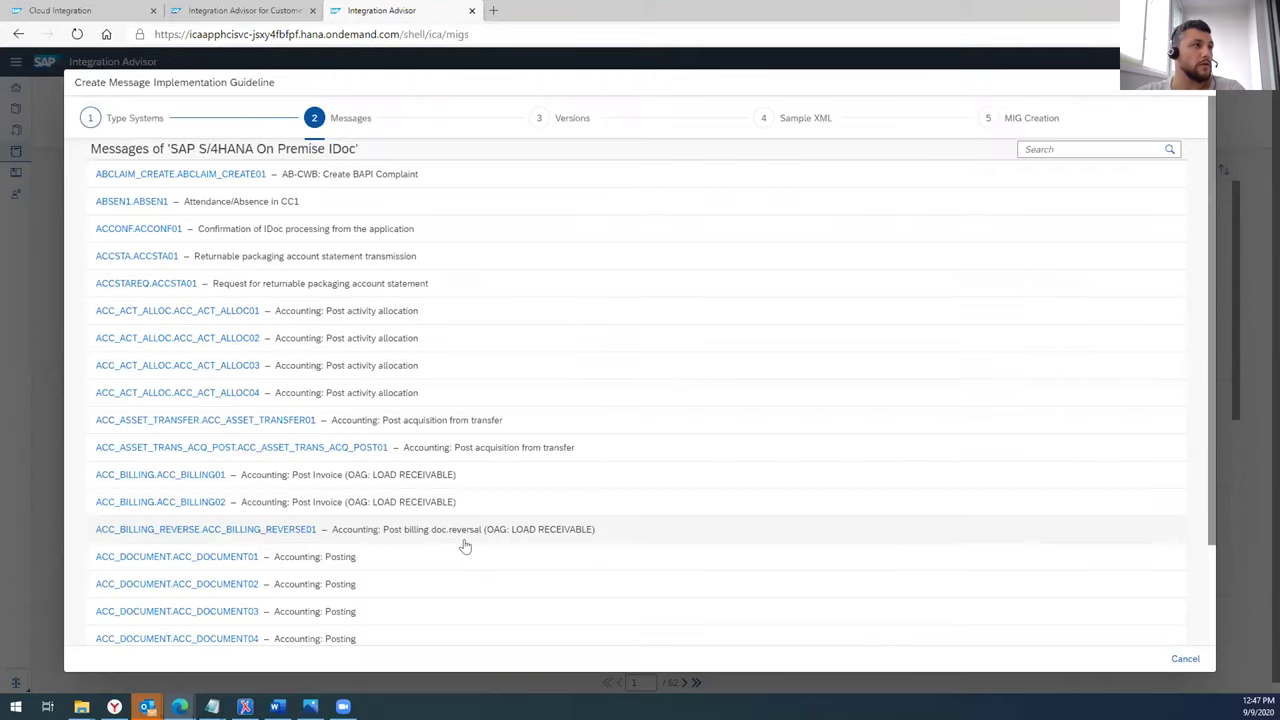
# - Search the messages for Orders, choose ORDERS.ORDERS05 in version 1809_FPS02, and skip the sample XML
pyautogui.click(1053, 146)
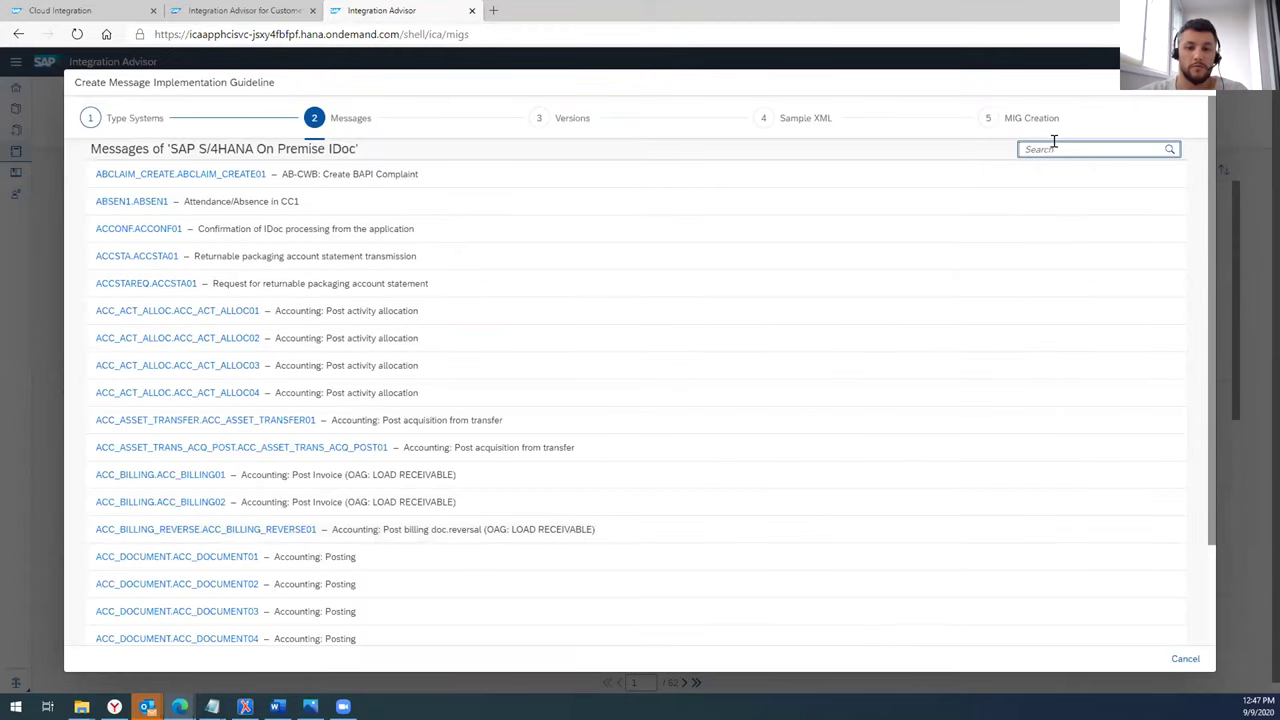
pyautogui.write('Ord')
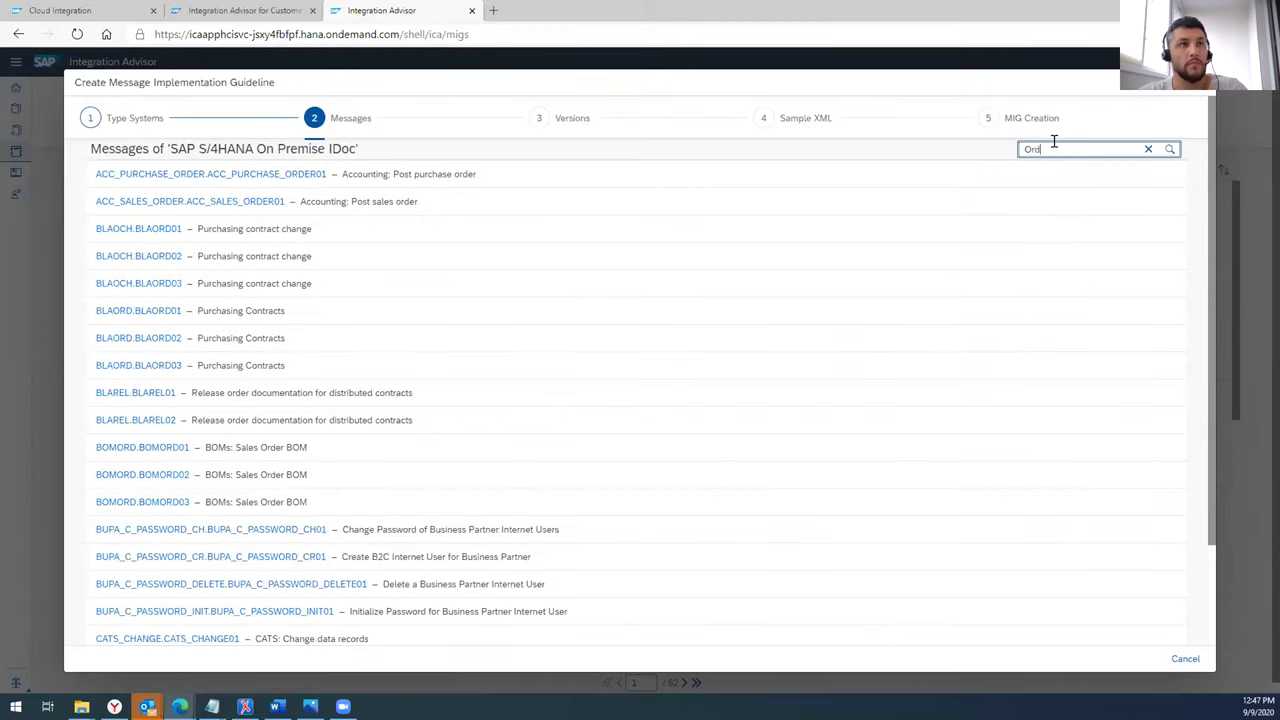
pyautogui.write('ers')
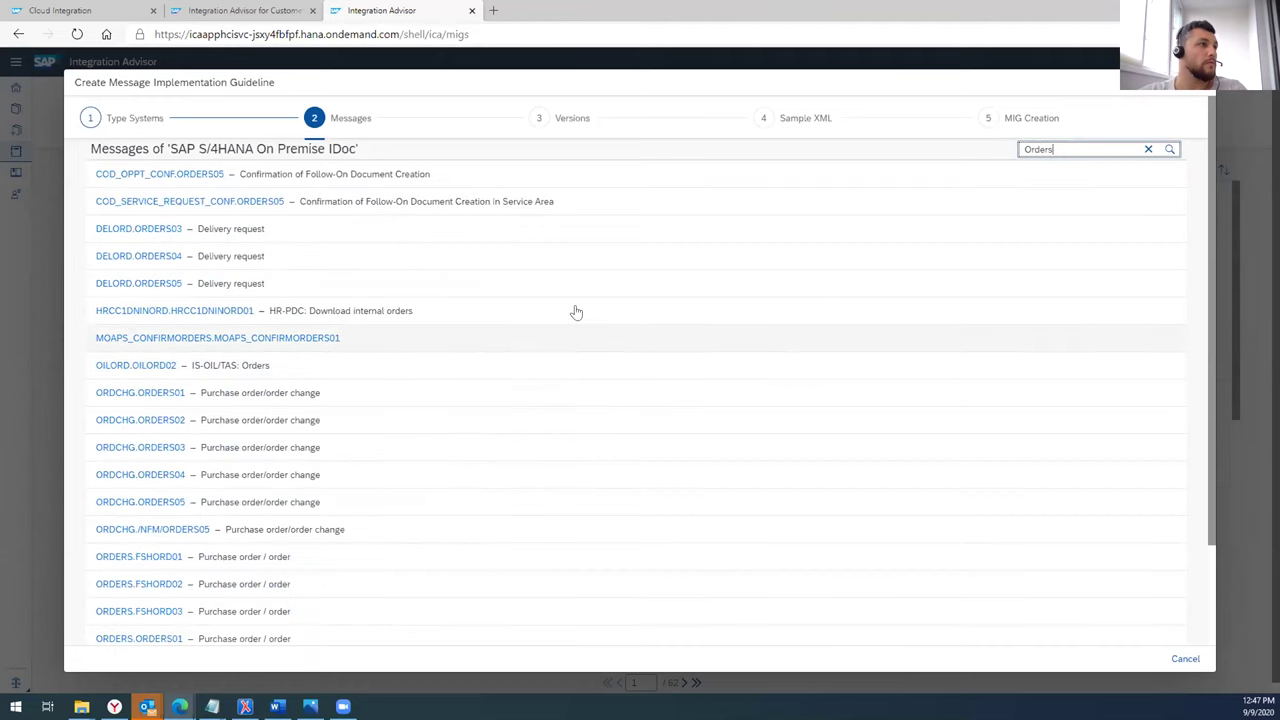
pyautogui.scroll(-2, 289, 360)
pyautogui.scroll(-1, 289, 360)
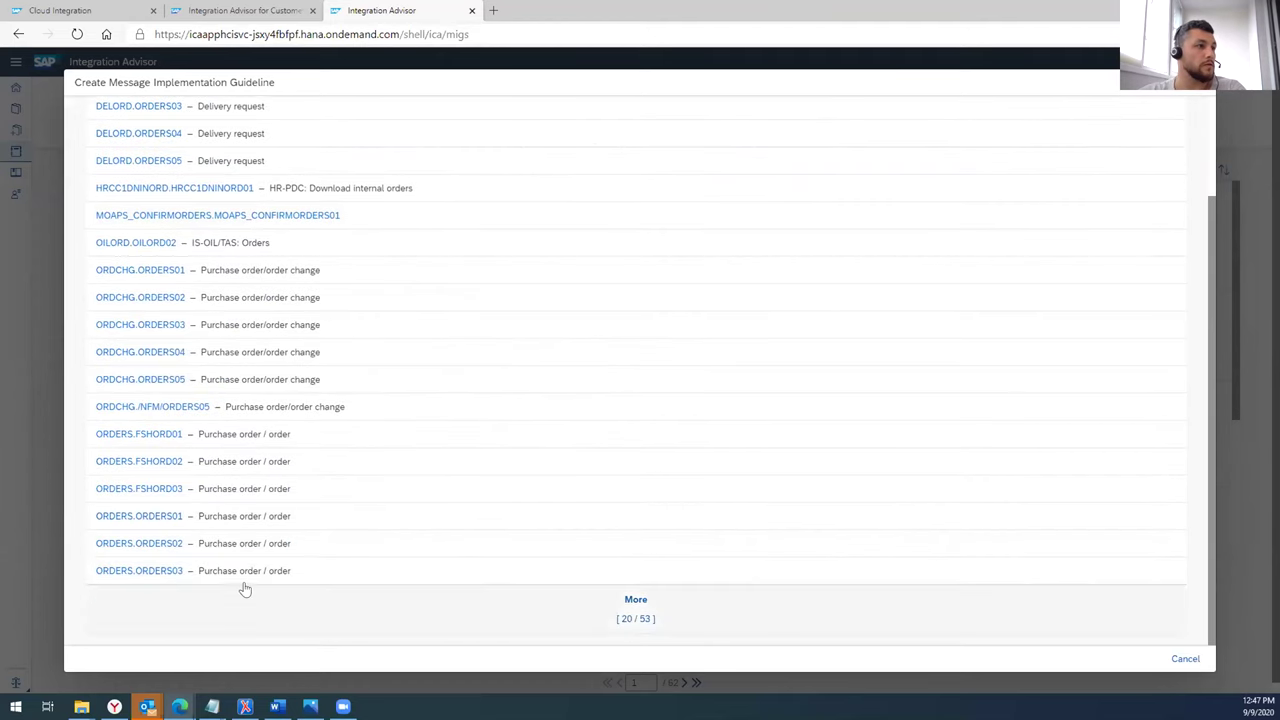
pyautogui.click(634, 612)
pyautogui.scroll(-2, 200, 600)
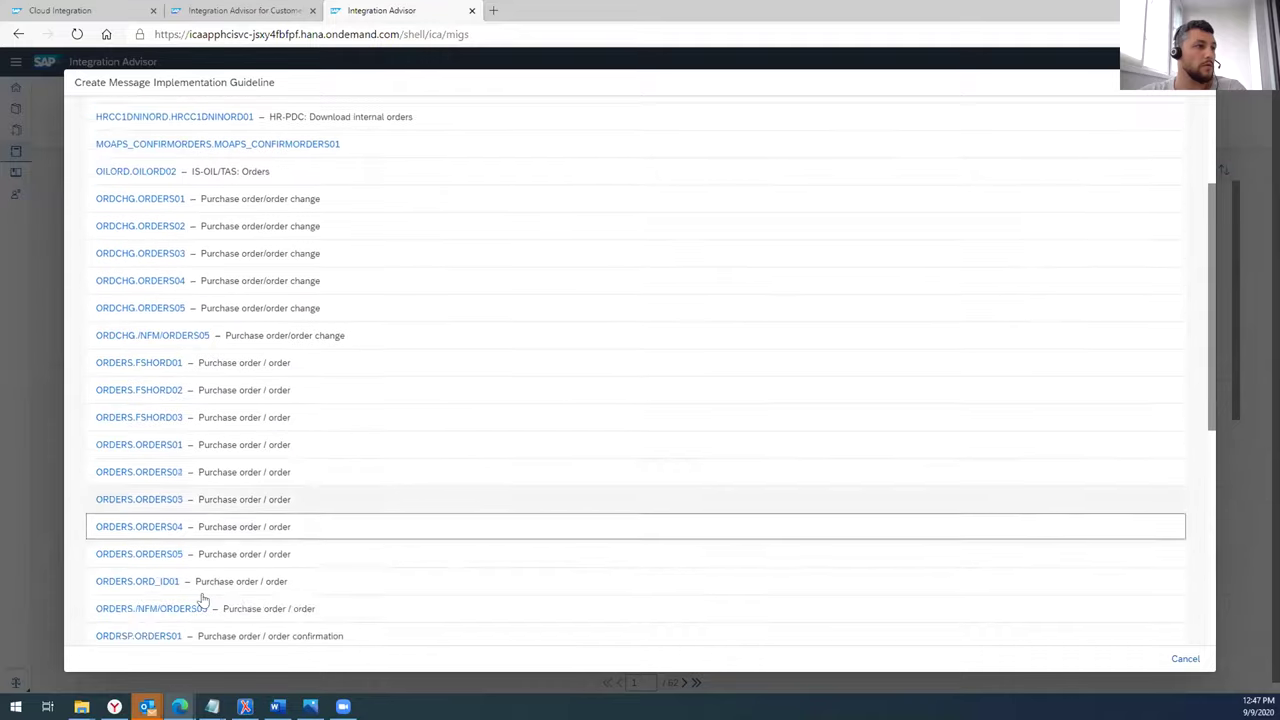
pyautogui.click(160, 542)
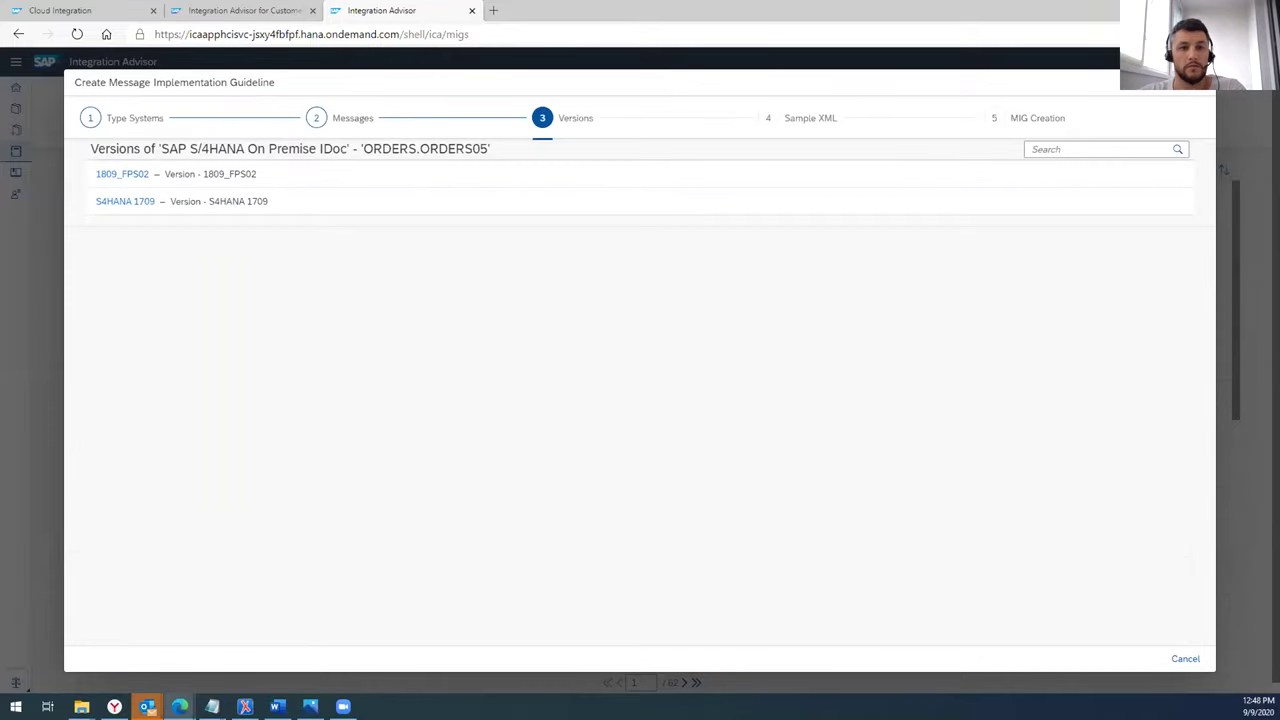
pyautogui.click(207, 176)
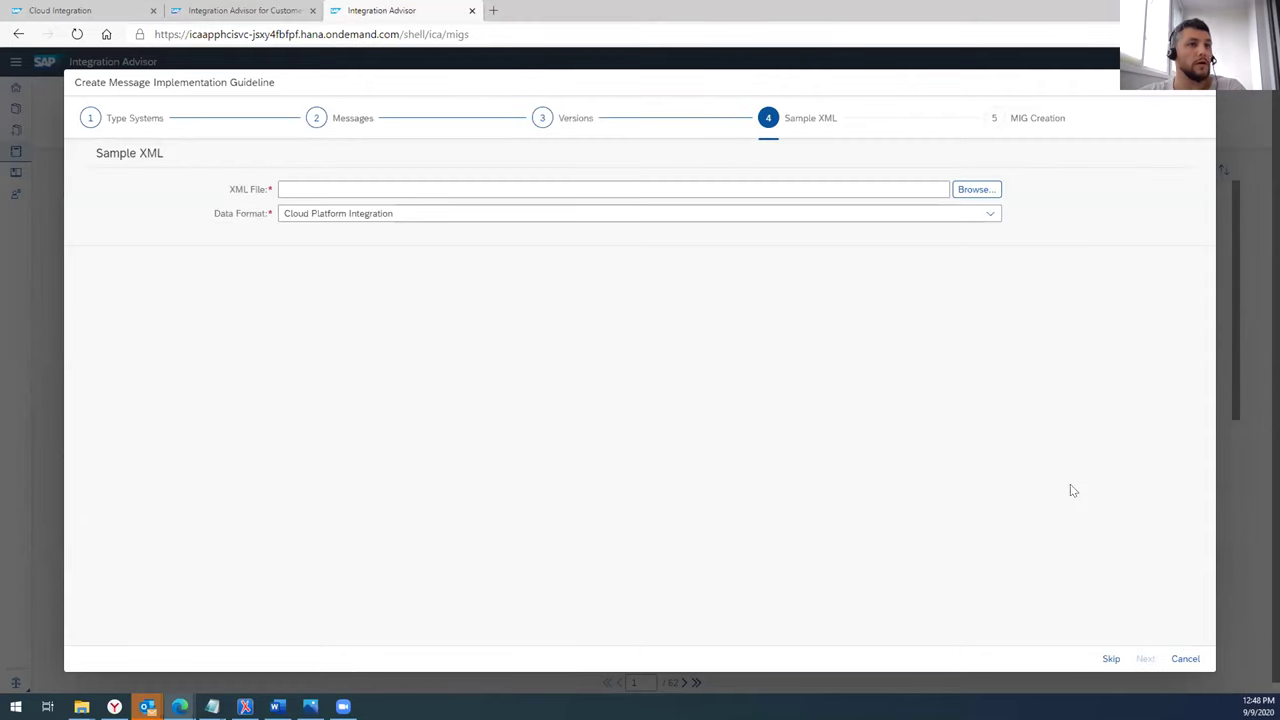
pyautogui.click(1110, 659)
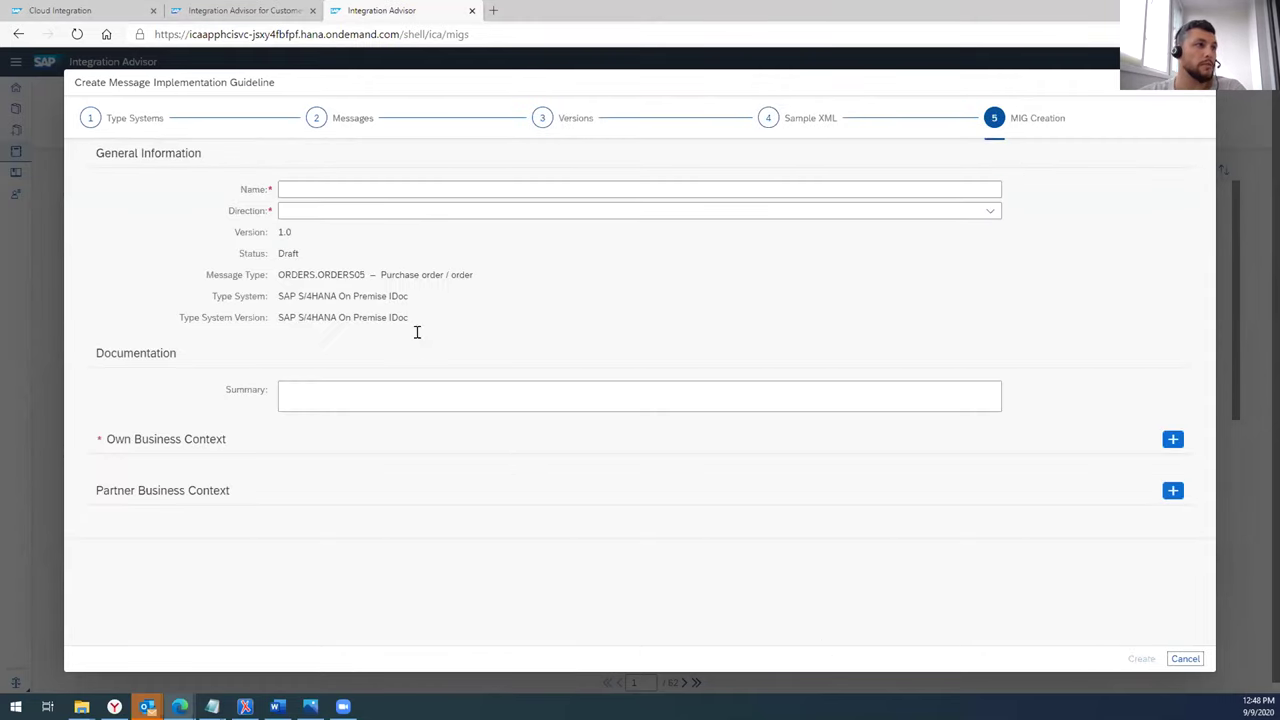
# - Name the new guideline "Pmon IDOC Orders" and set its direction to In
pyautogui.click(298, 187)
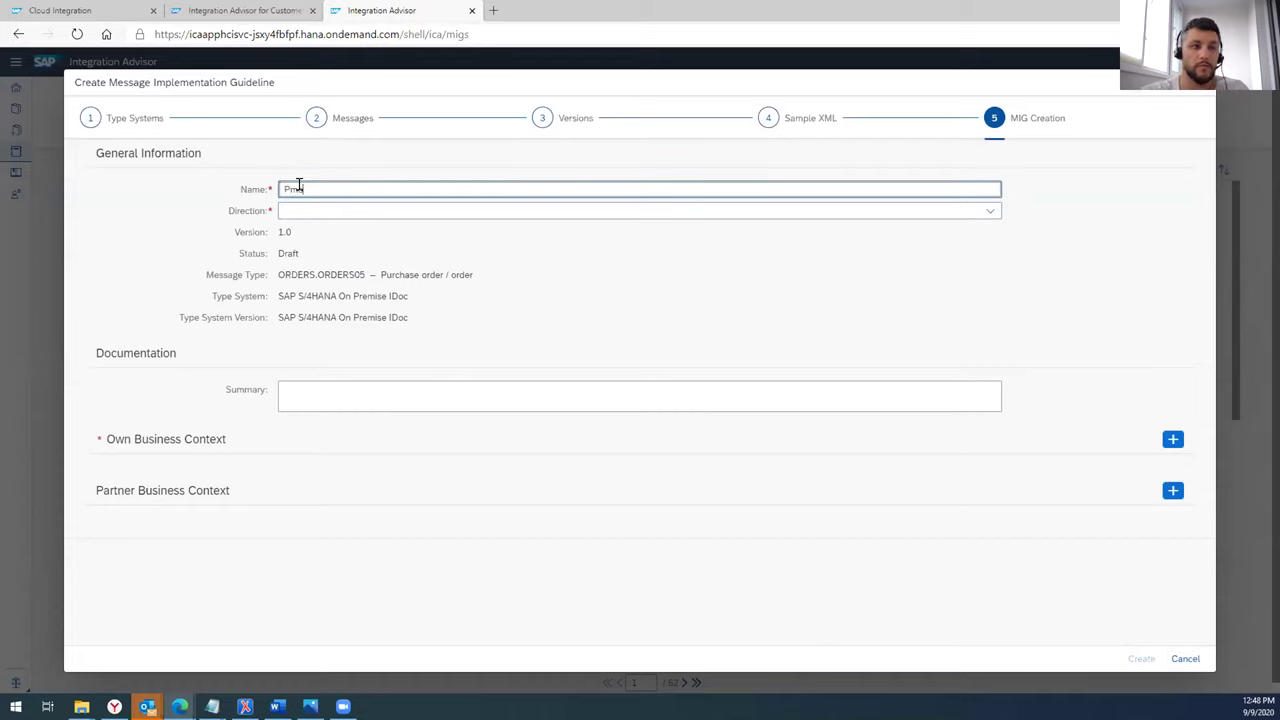
pyautogui.write('Pmon IDOC Orders')
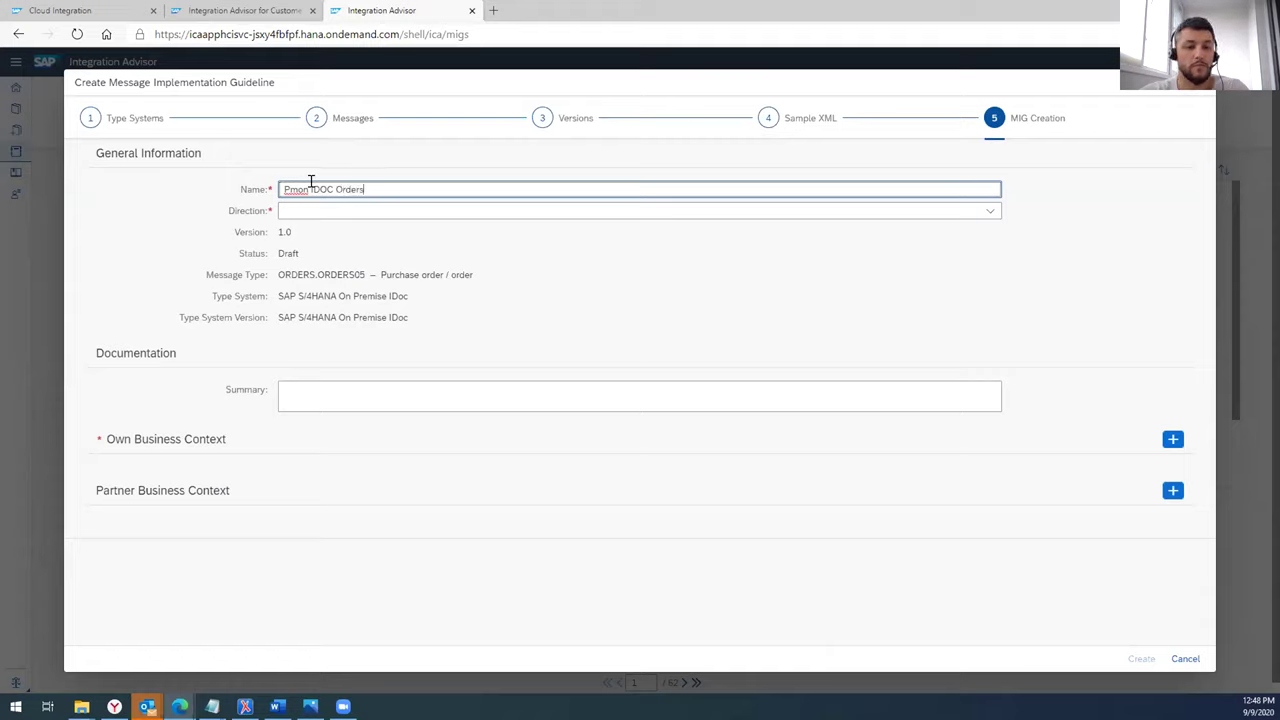
pyautogui.click(306, 210)
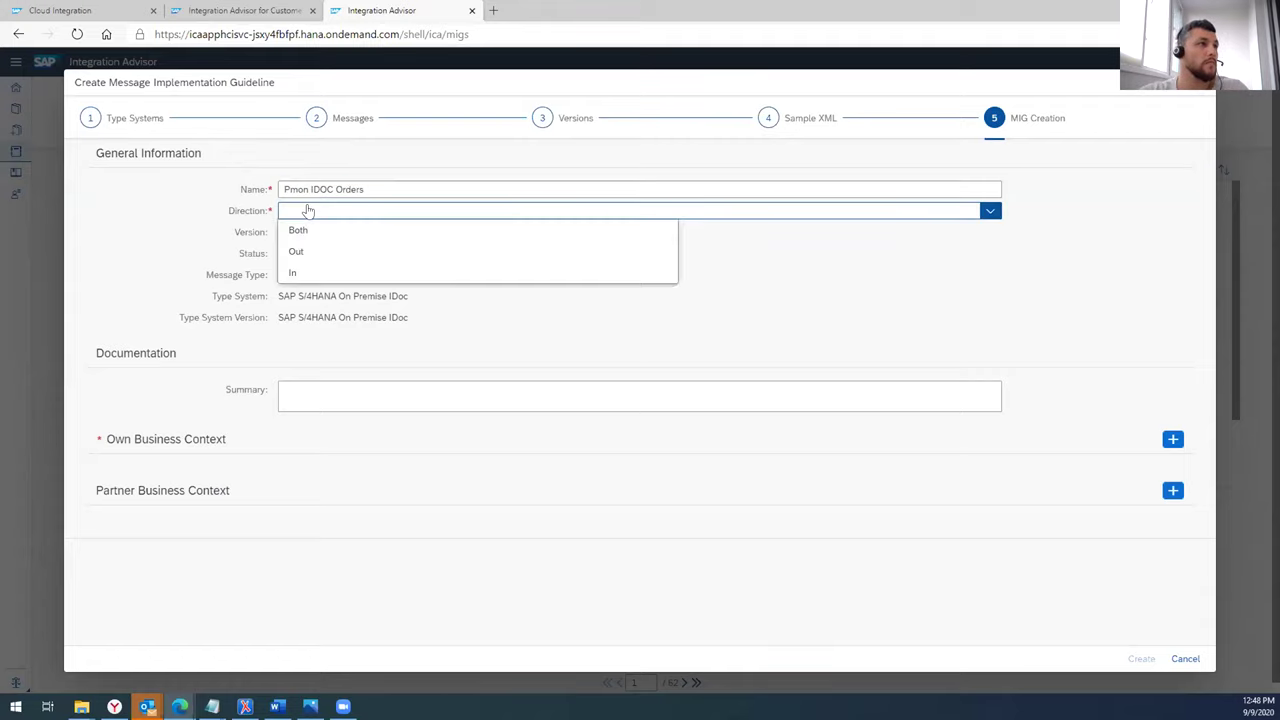
pyautogui.click(293, 274)
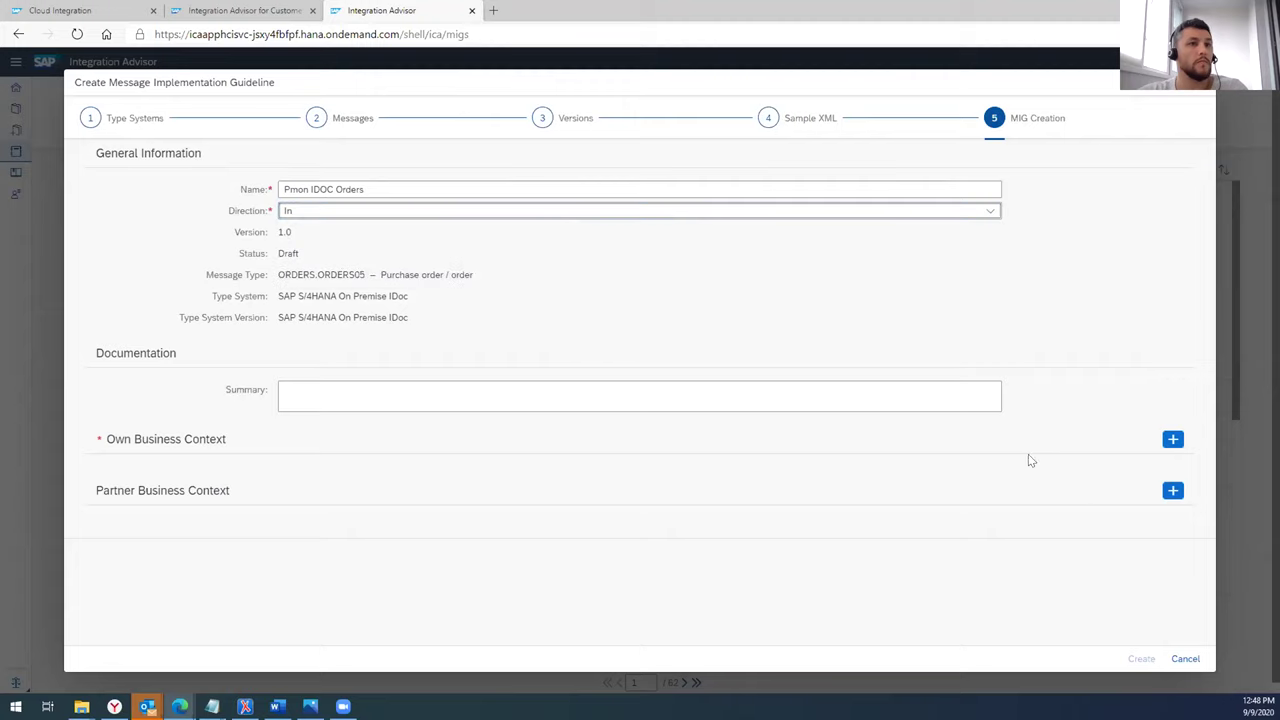
# - Add a Business Process entry to the own business context and set it to Change Order
pyautogui.click(1170, 441)
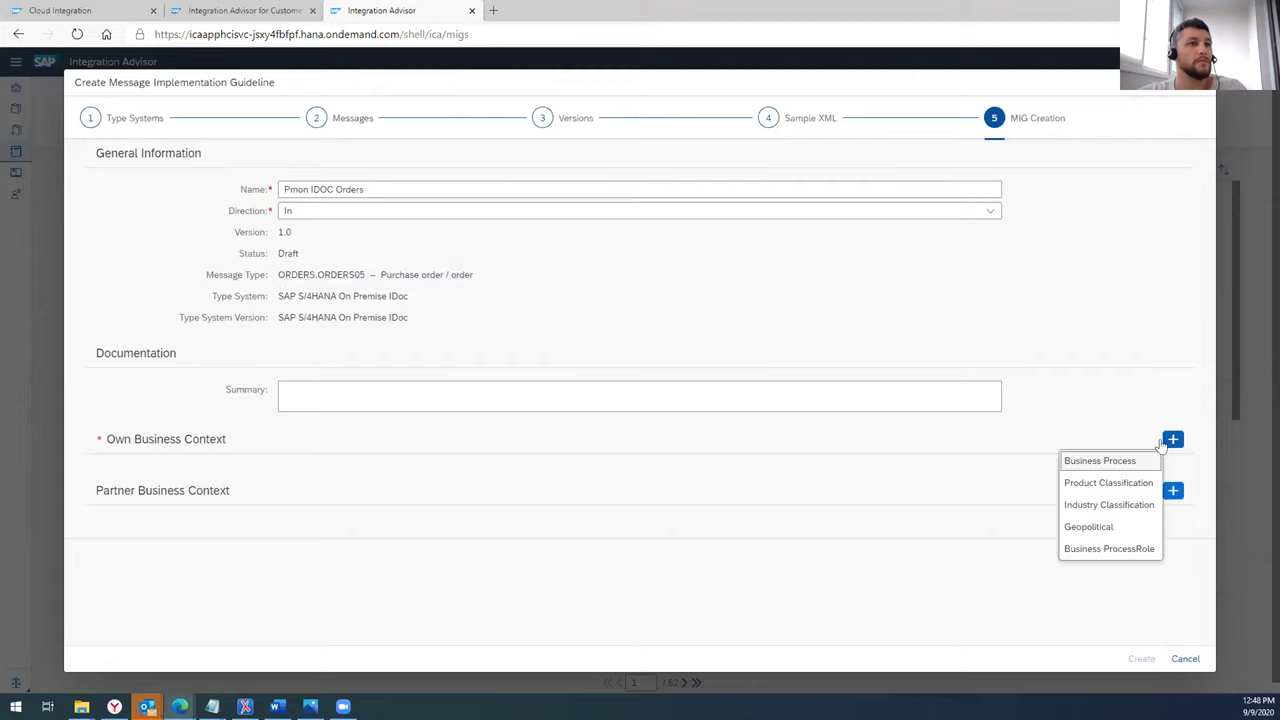
pyautogui.click(1070, 462)
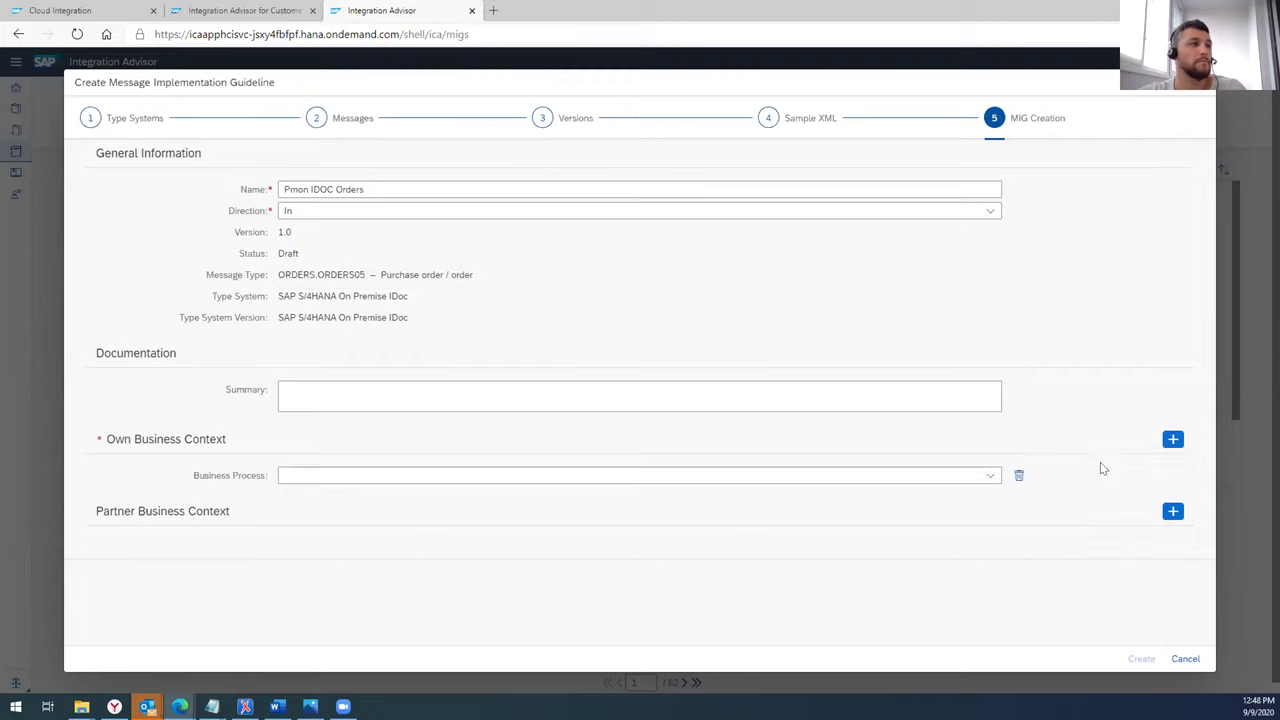
pyautogui.click(950, 473)
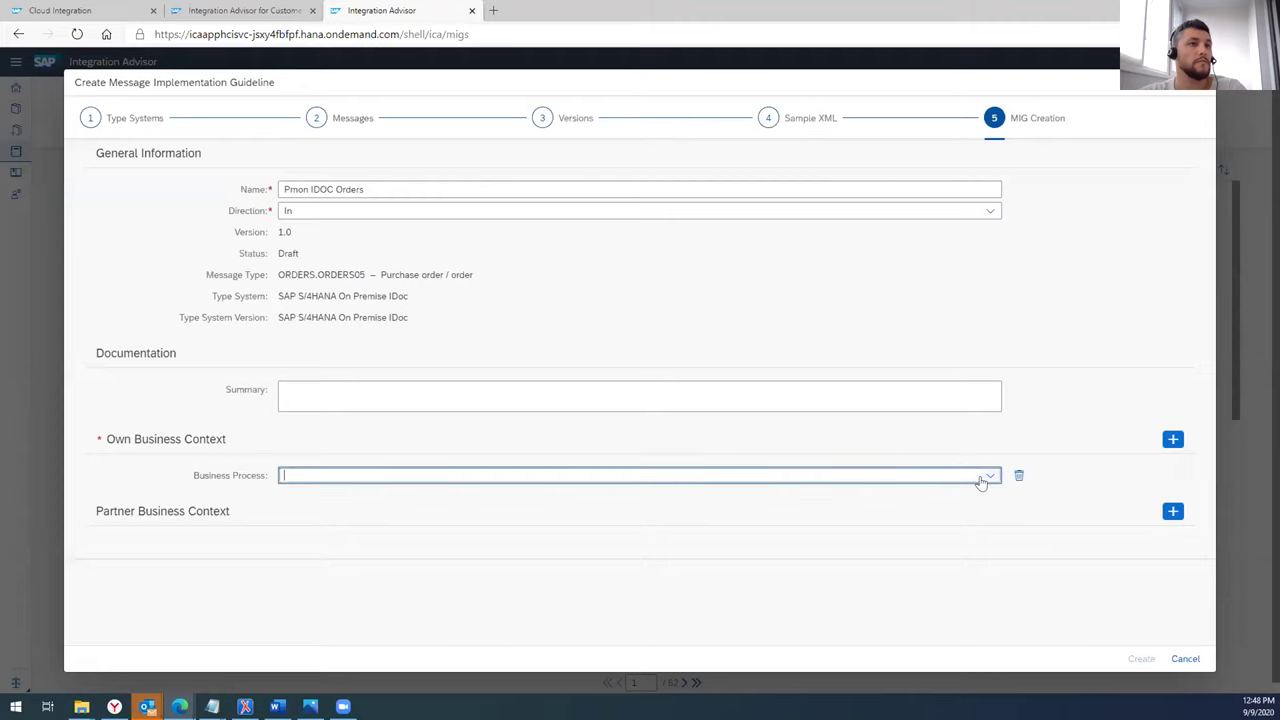
pyautogui.click(981, 477)
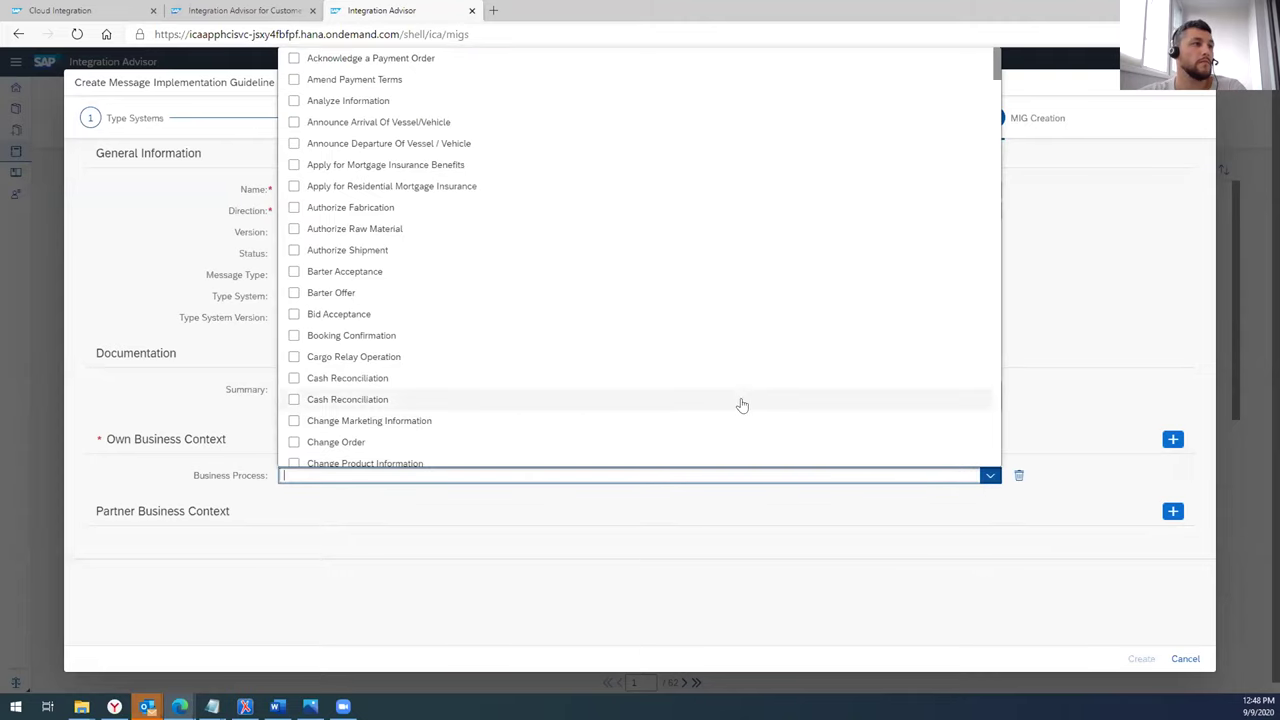
pyautogui.scroll(-2, 680, 403)
pyautogui.click(294, 380)
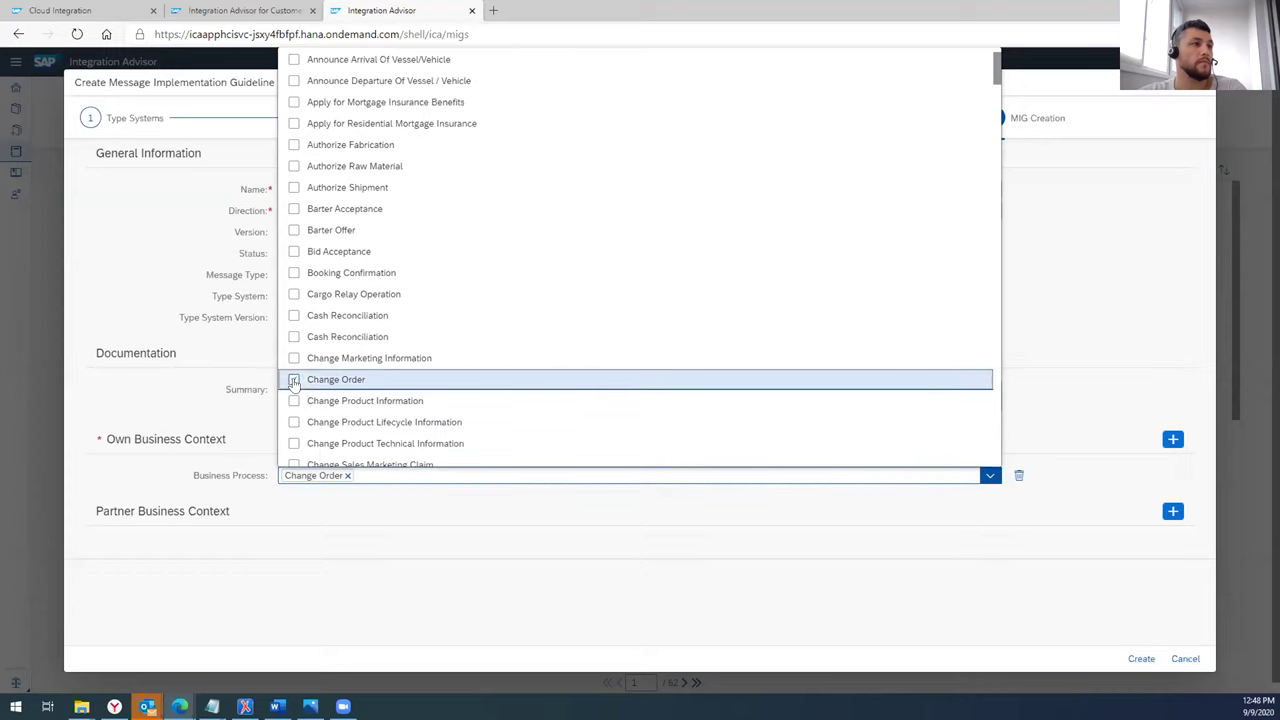
pyautogui.click(400, 517)
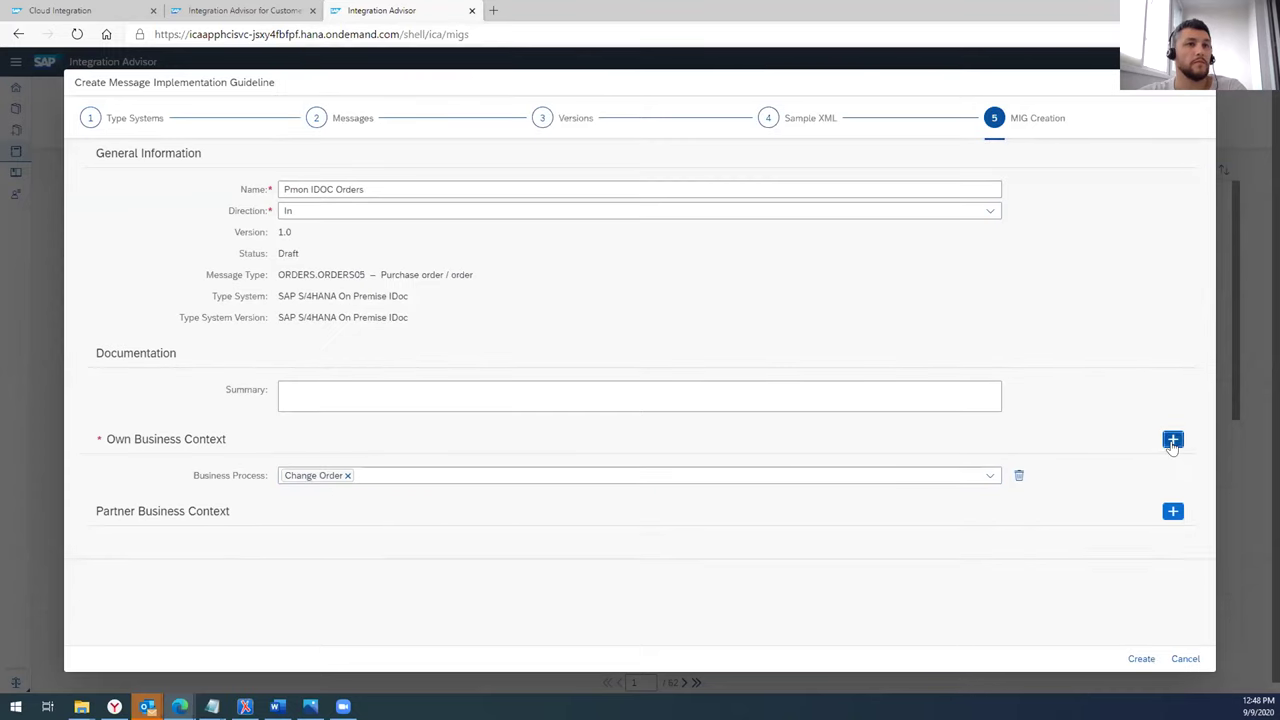
# - Add an Industry Classification of Automotive to the own business context and create the guideline
pyautogui.click(1173, 439)
pyautogui.click(1110, 484)
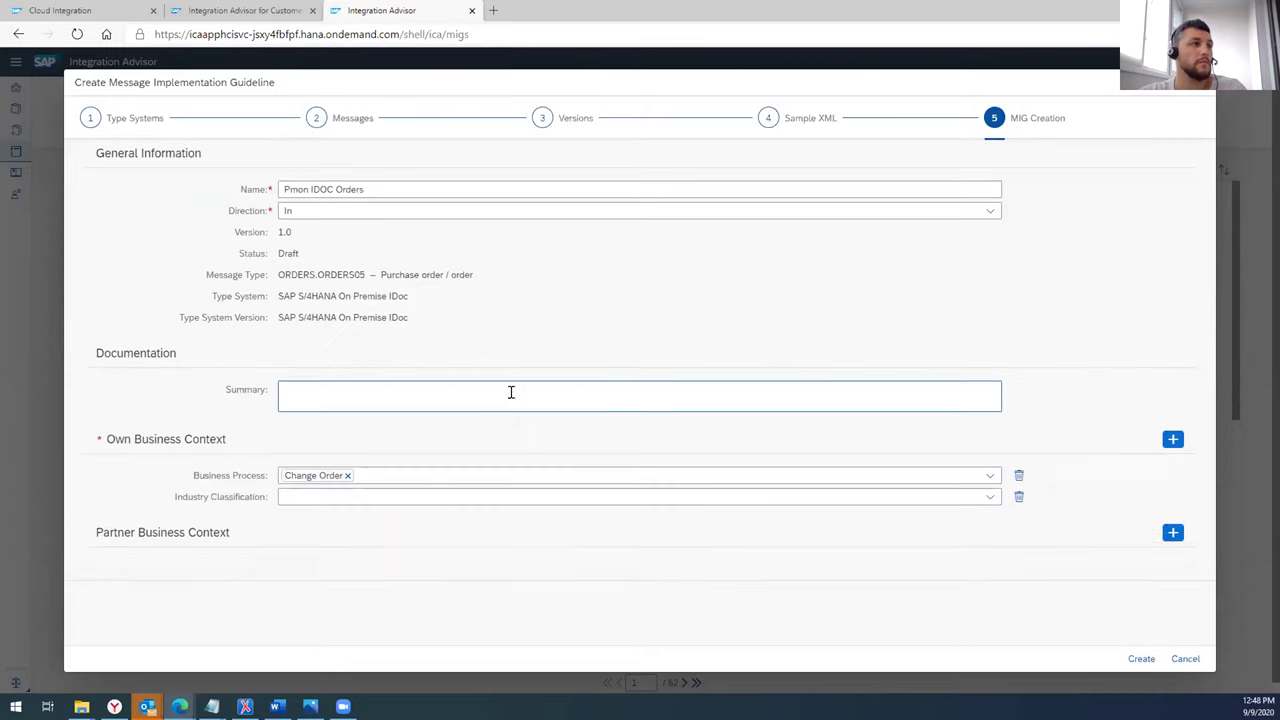
pyautogui.click(989, 498)
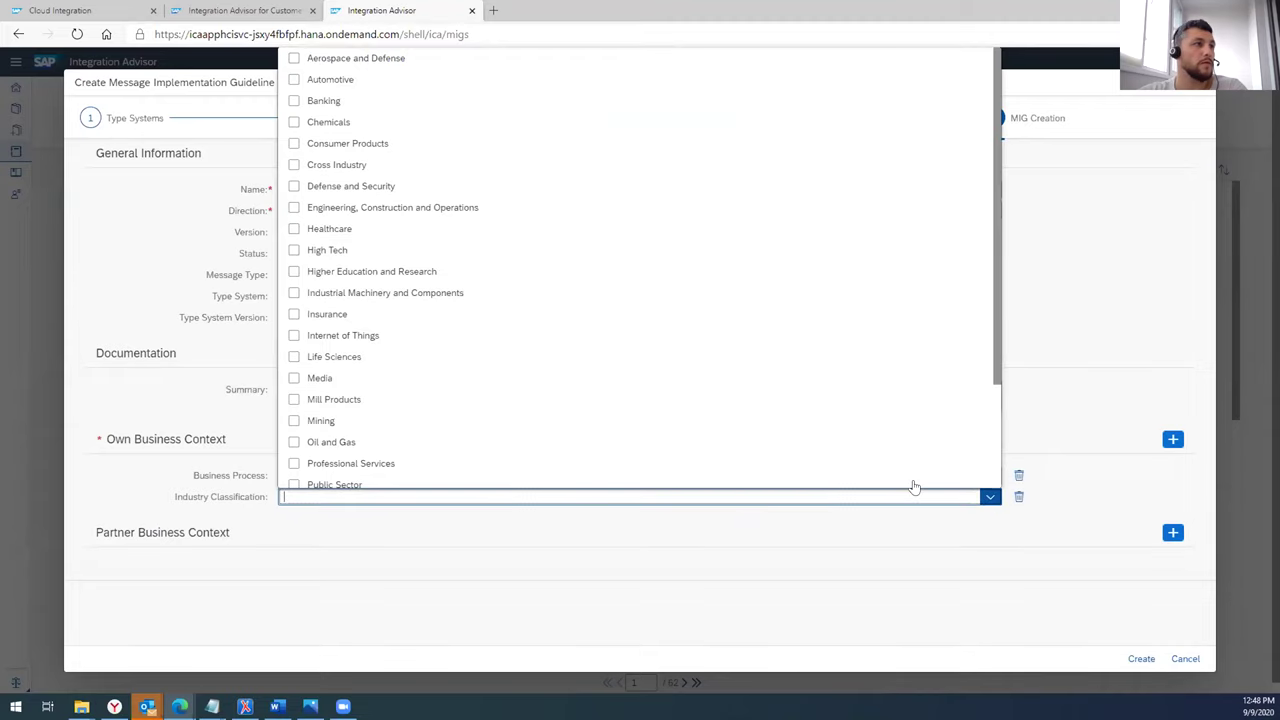
pyautogui.click(294, 80)
pyautogui.click(1067, 357)
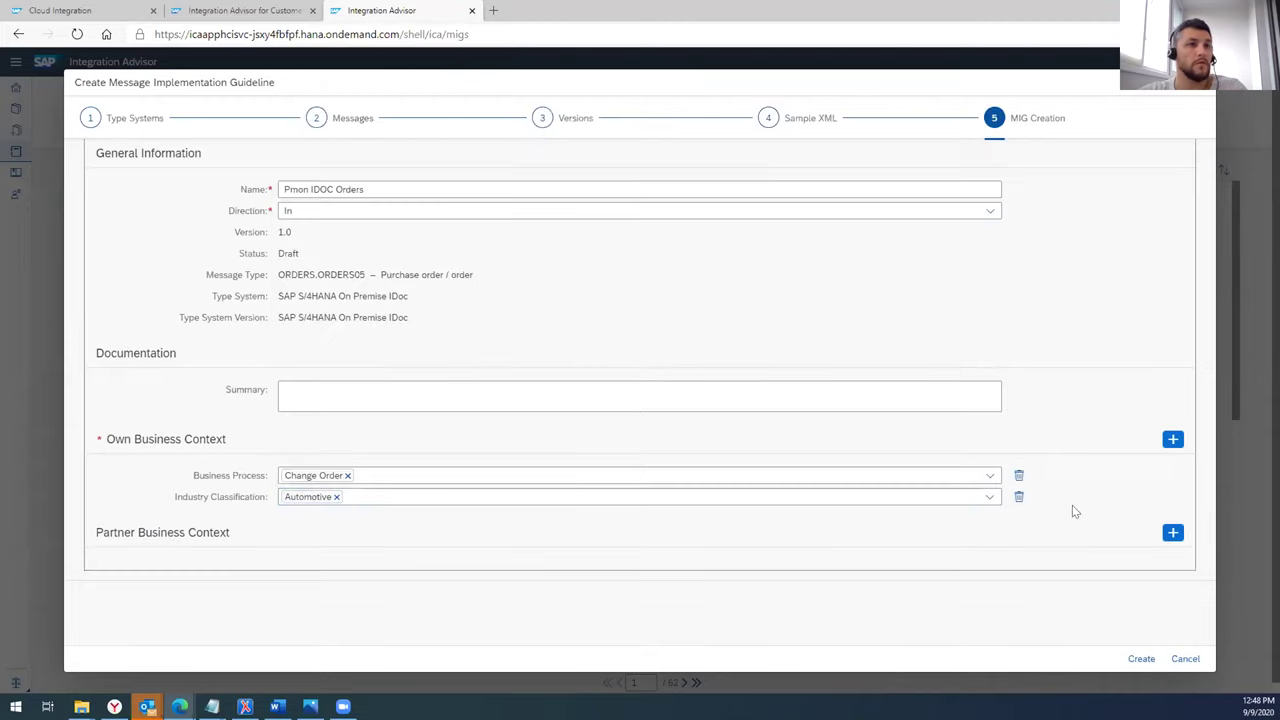
pyautogui.click(1133, 658)
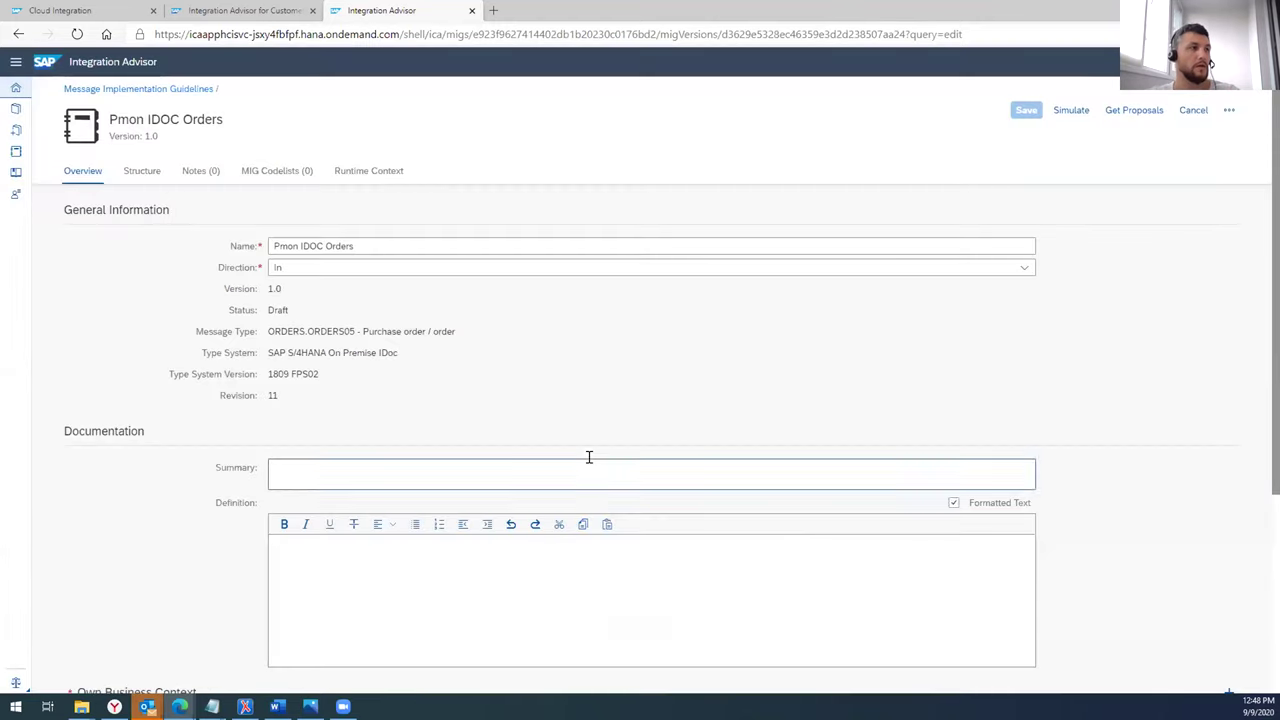
# - In the guideline's structure, include QUALF and ORGID under E1EDK14, and IDDAT and DATUM under E1EDK03
pyautogui.click(136, 172)
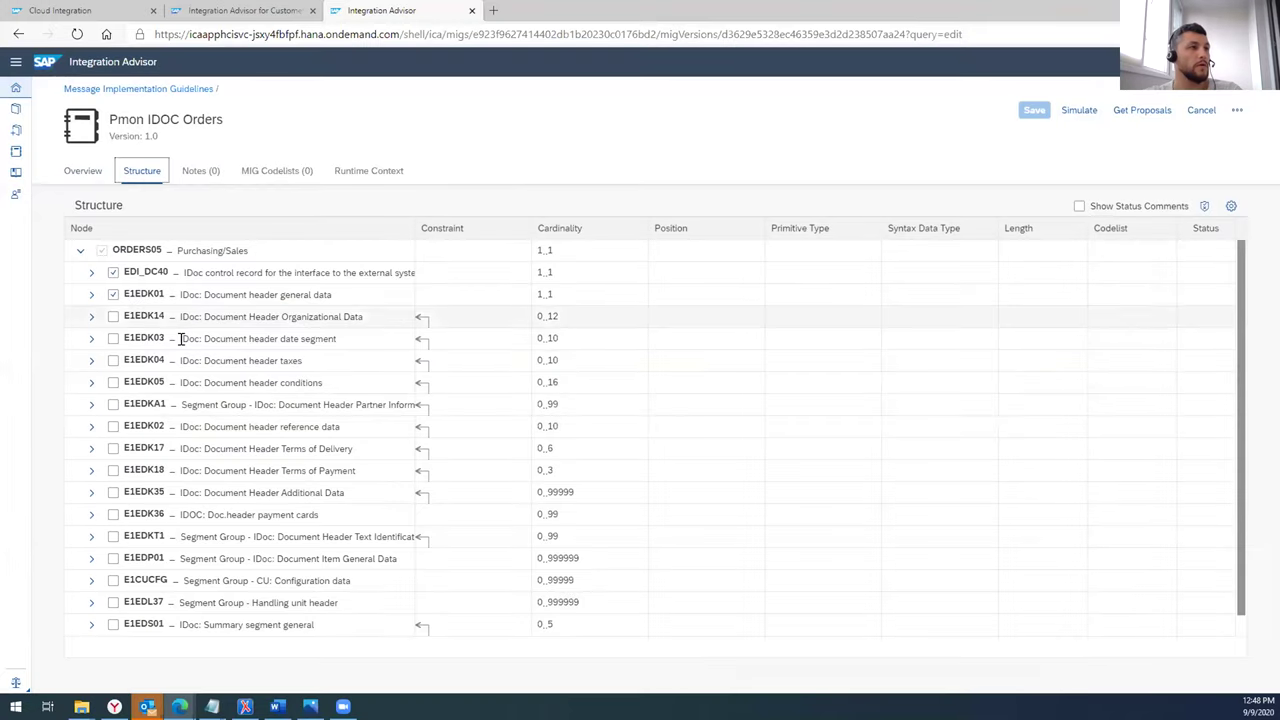
pyautogui.click(91, 316)
pyautogui.click(124, 338)
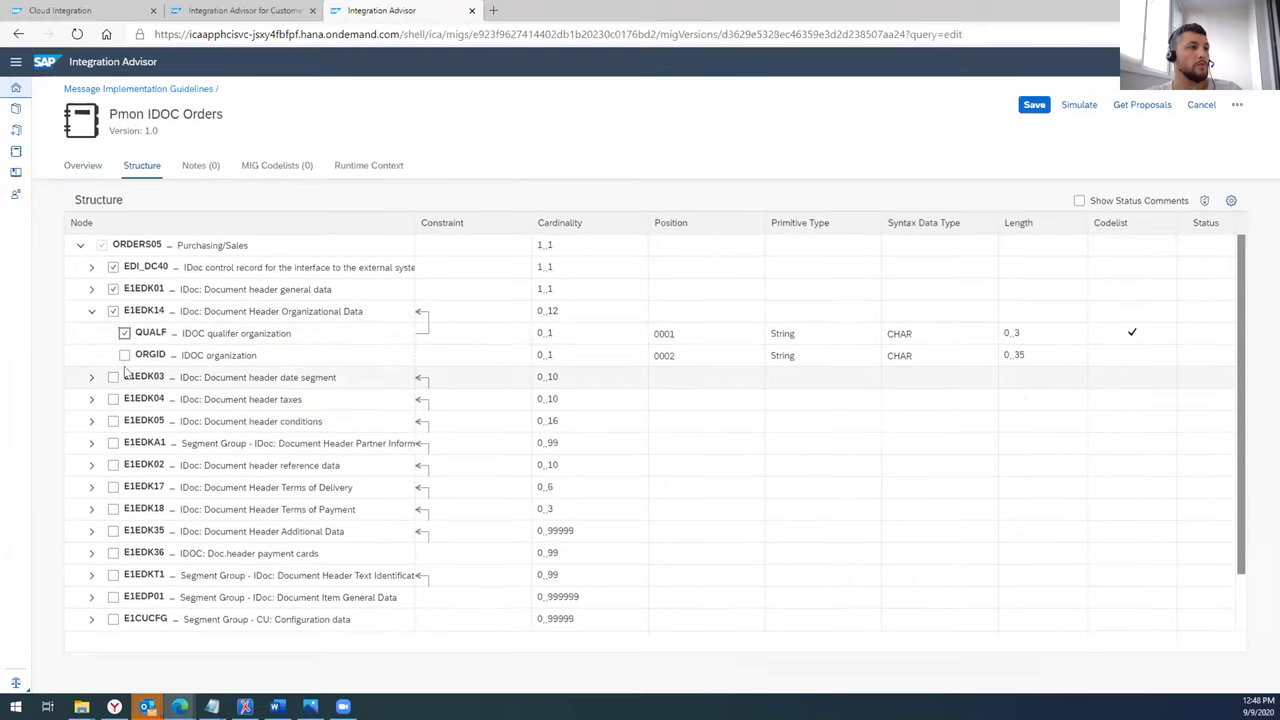
pyautogui.click(124, 355)
pyautogui.click(91, 377)
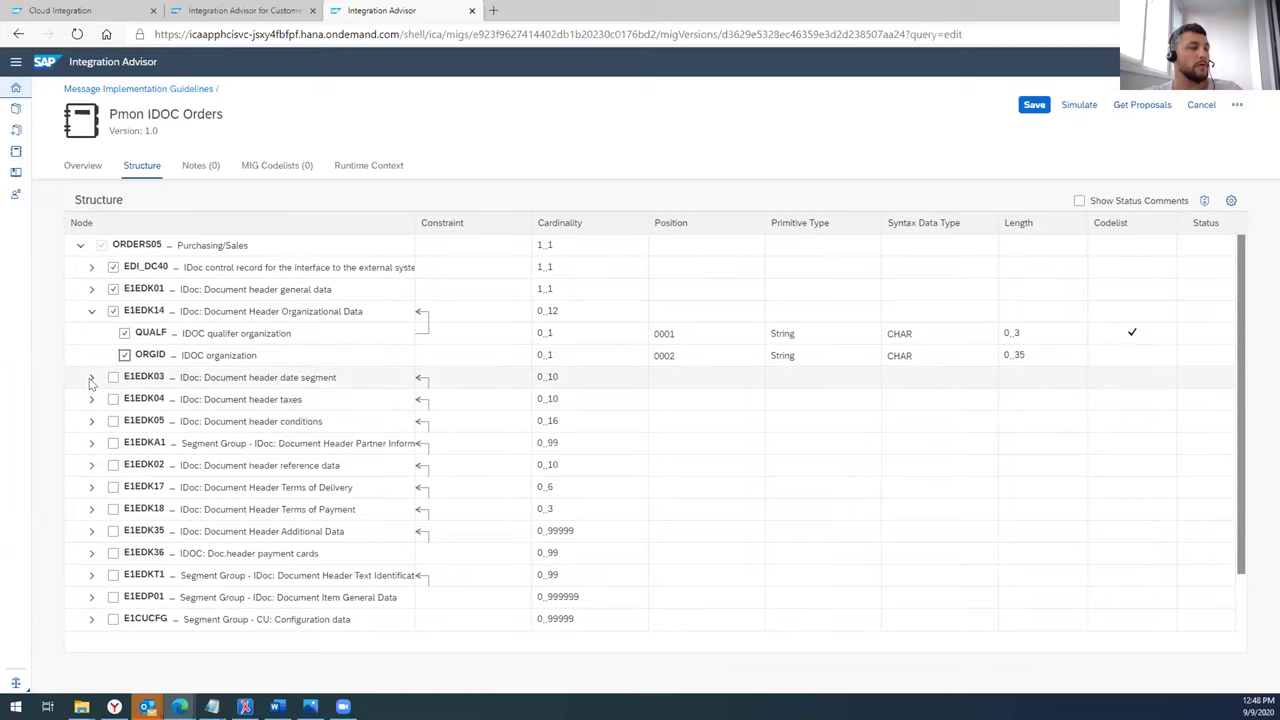
pyautogui.click(124, 400)
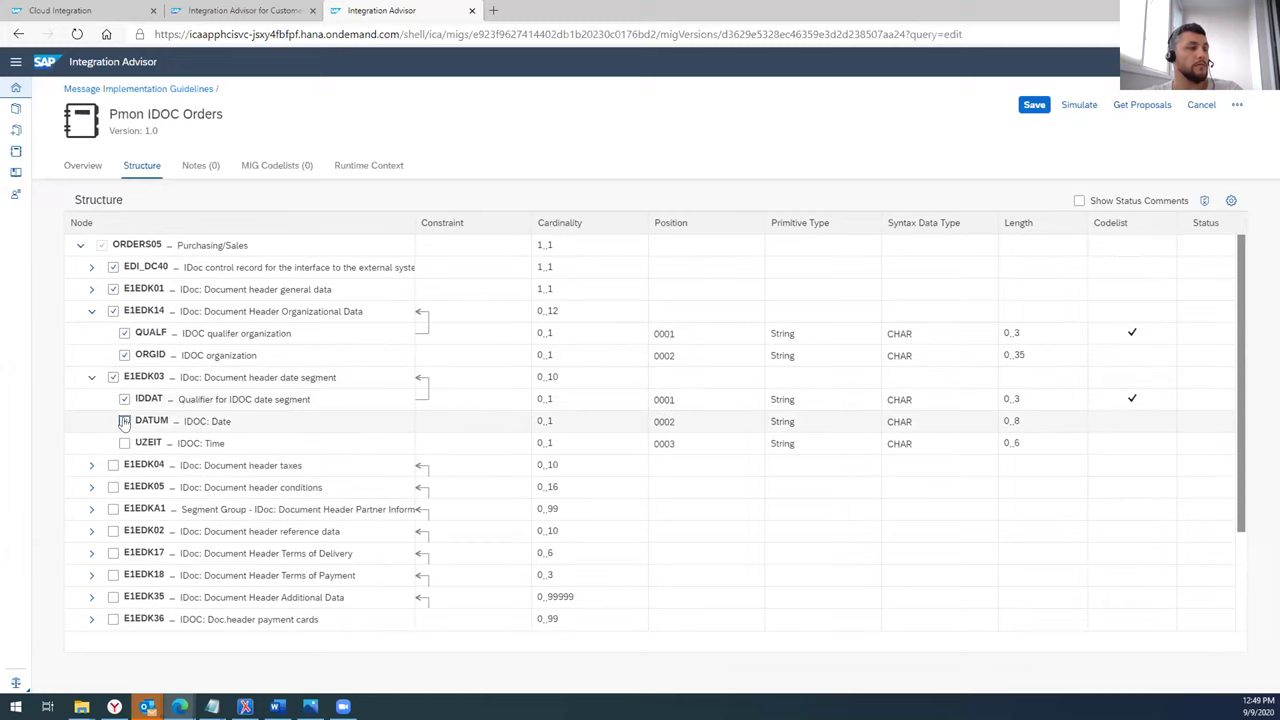
pyautogui.click(124, 421)
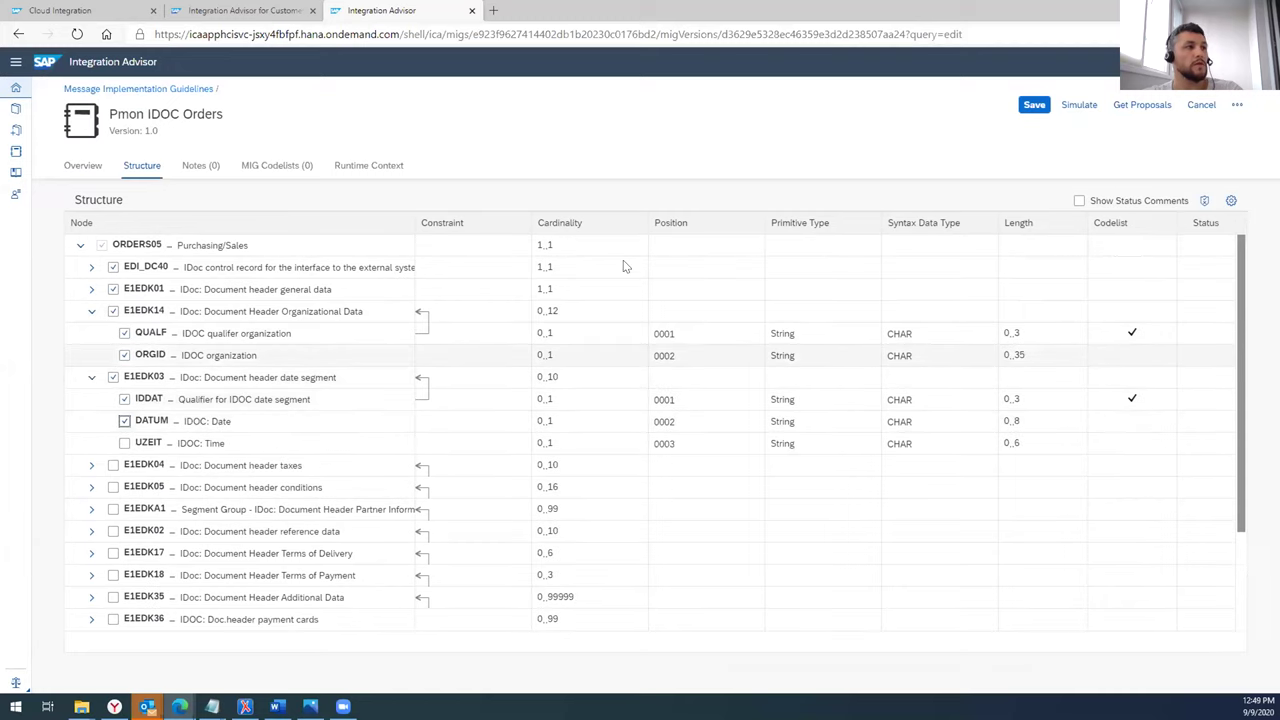
# - Get proposals for the structure and apply the proposed qualifier 019 - PO type (SD) to the E1EDK14 segment
pyautogui.click(1140, 105)
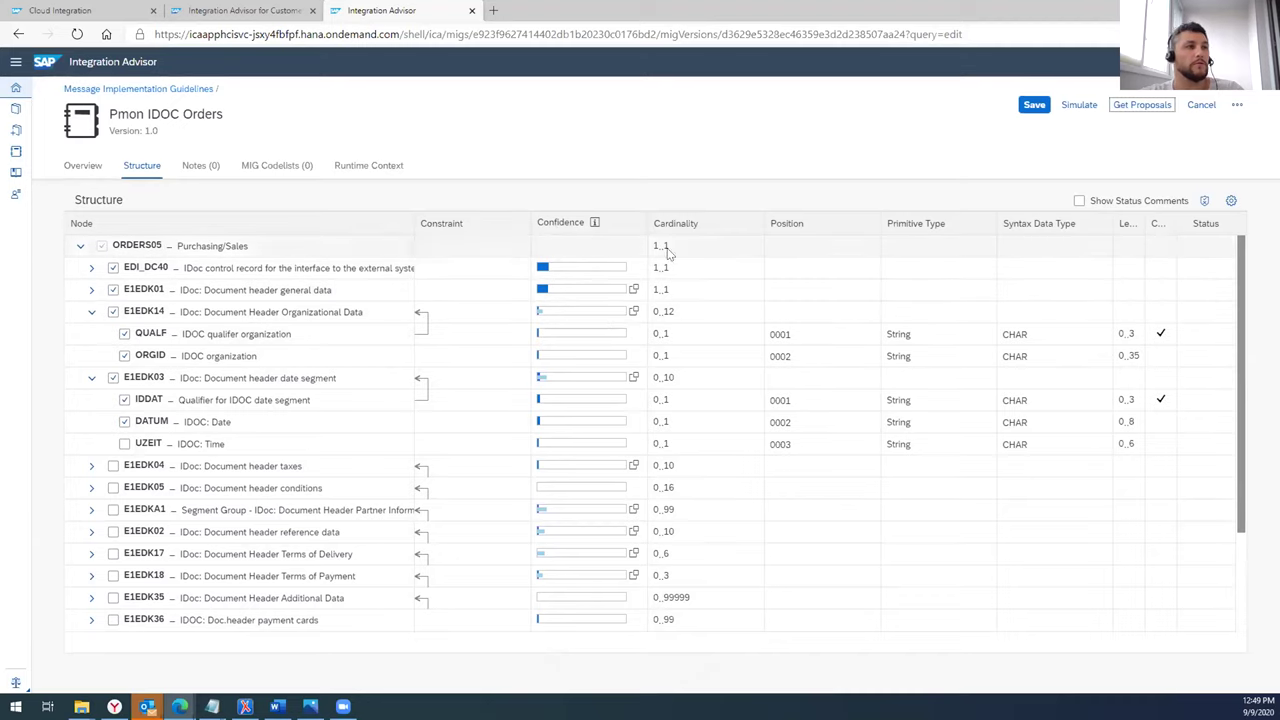
pyautogui.click(633, 312)
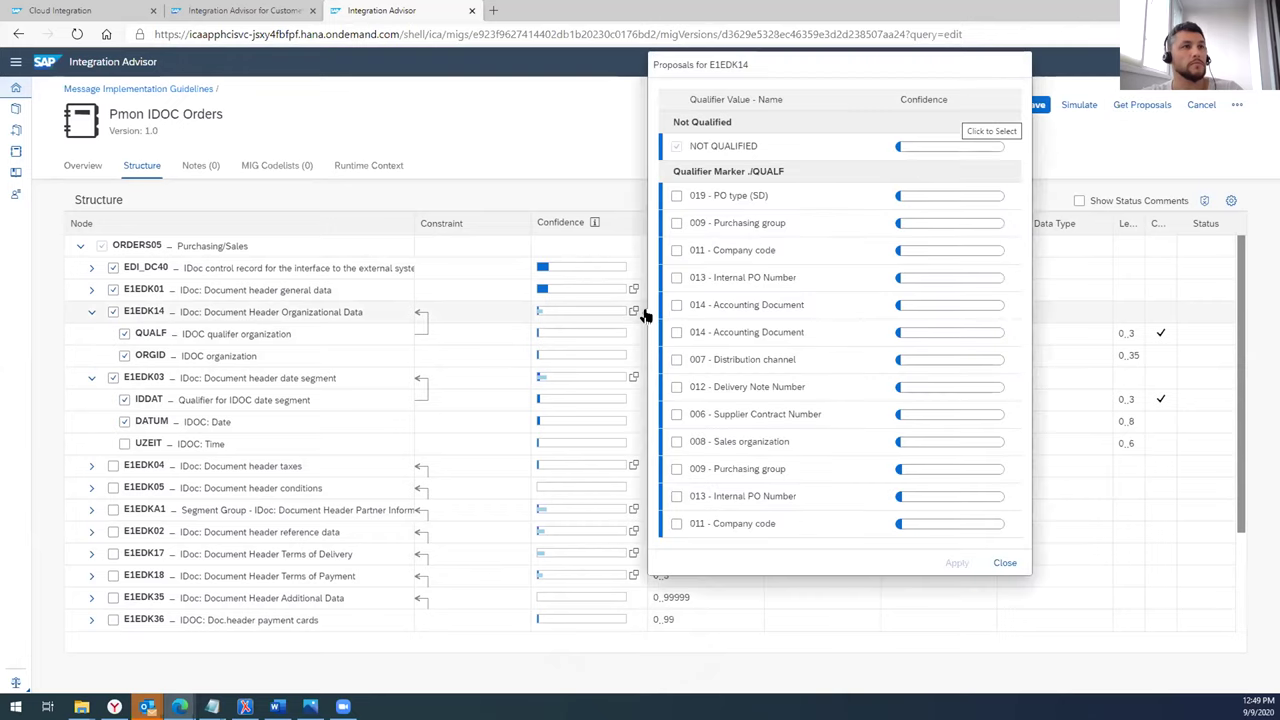
pyautogui.click(676, 196)
pyautogui.click(957, 562)
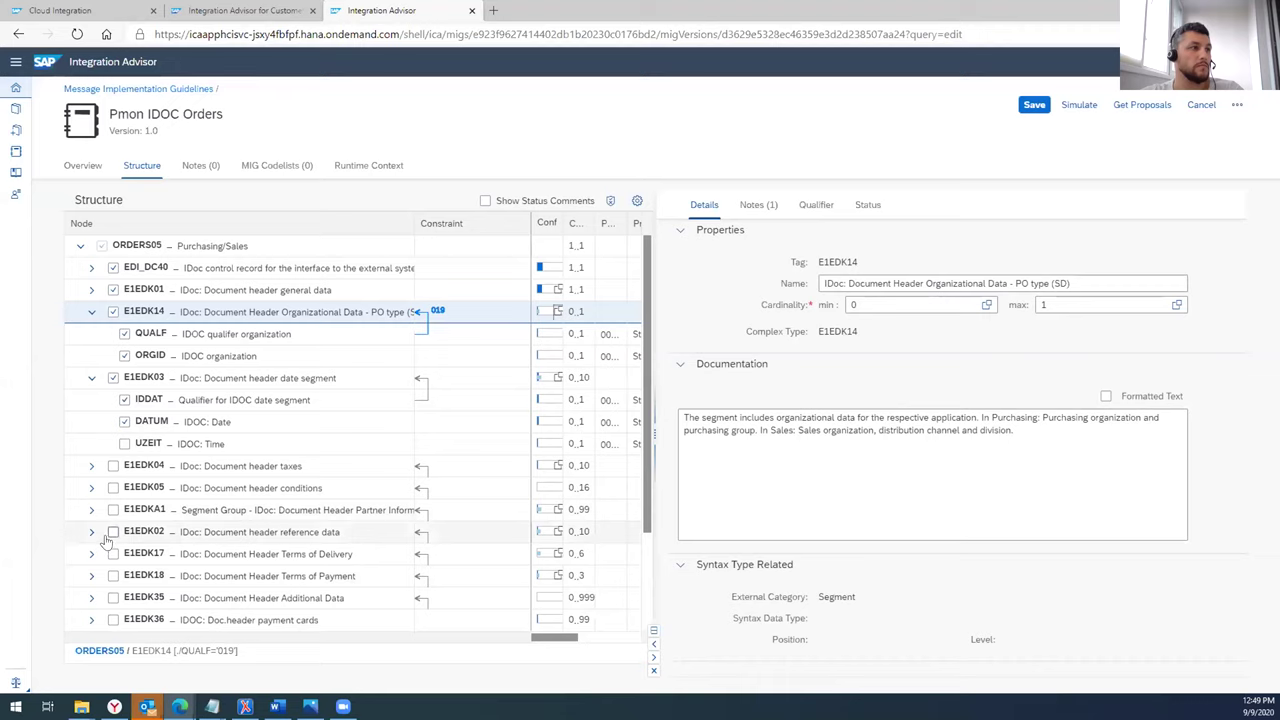
# - Include the E1EDK02 reference data and E1EDK17 Terms of Delivery segments, and close the details of E1EDK14
pyautogui.click(113, 531)
pyautogui.click(113, 553)
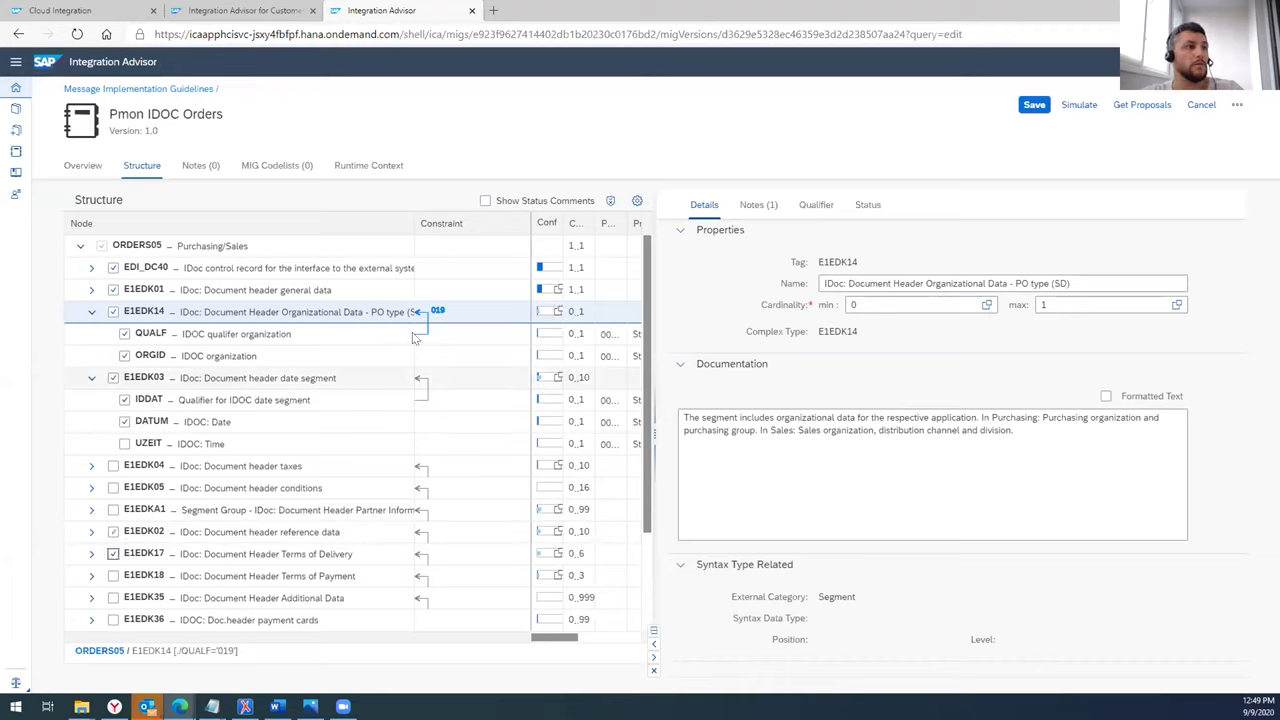
pyautogui.click(652, 676)
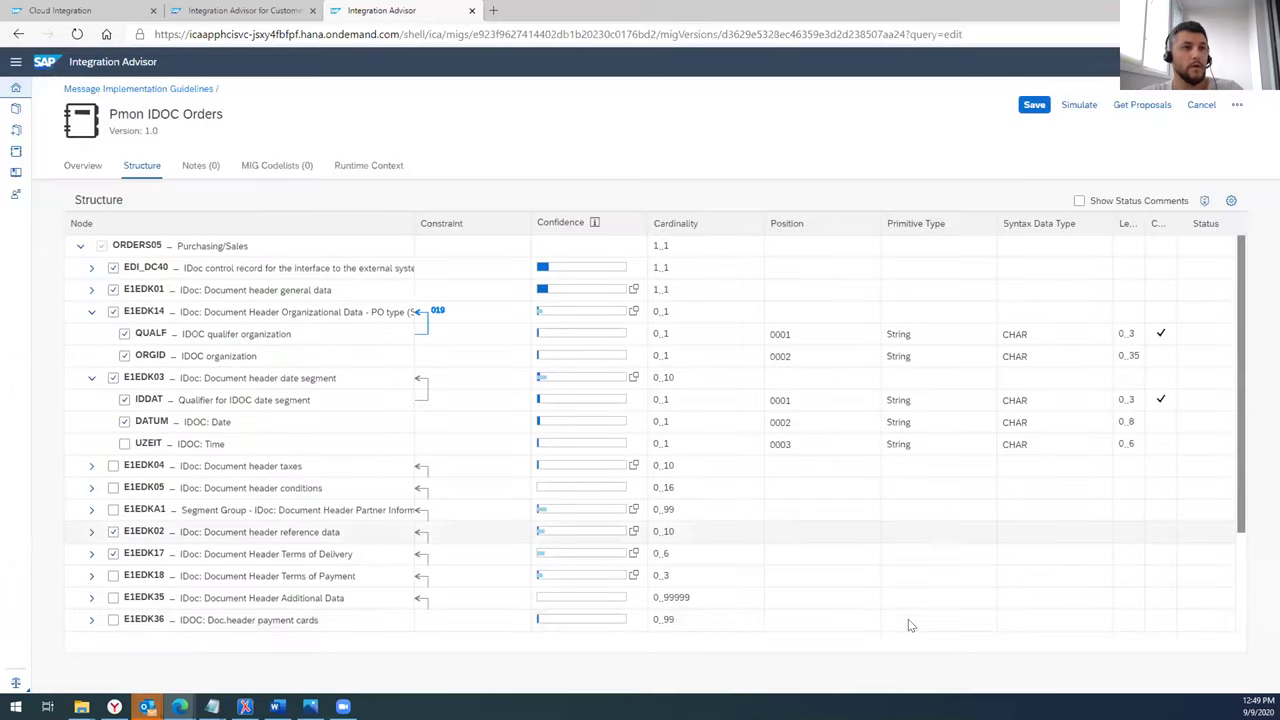
# - Simulate the guideline's data and narrow the structure table's Status column
pyautogui.click(1078, 106)
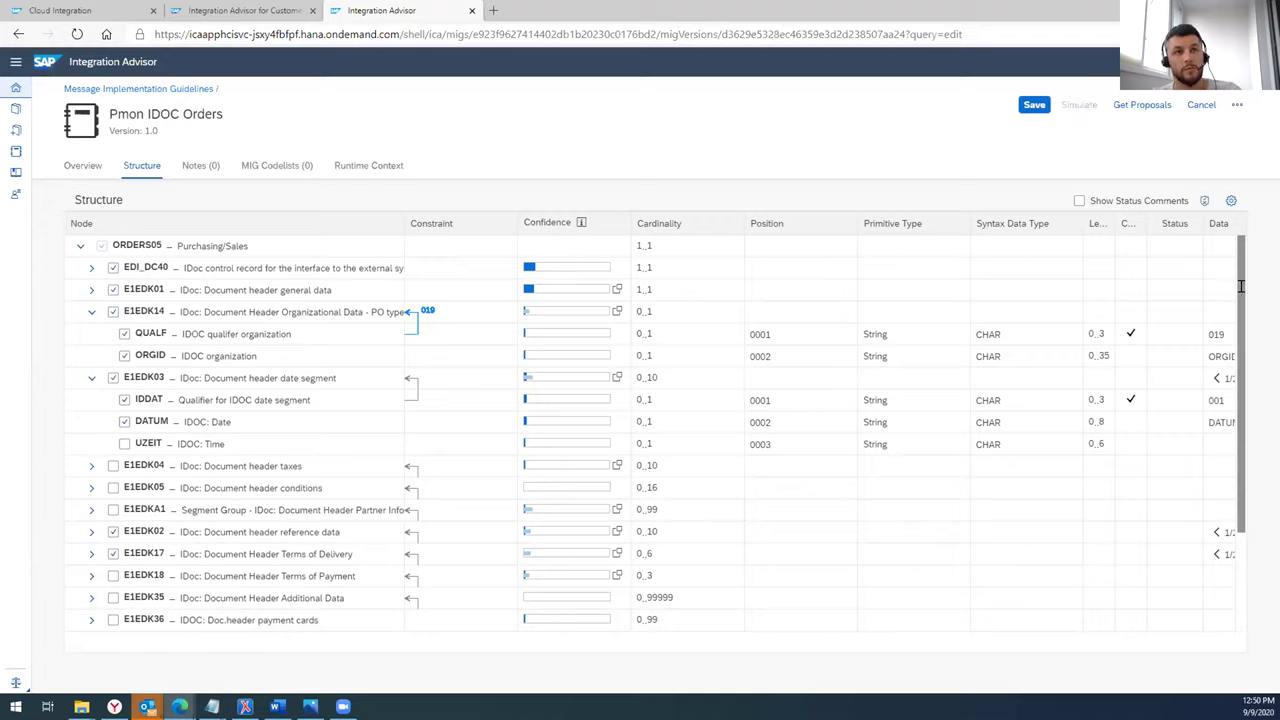
pyautogui.click(1195, 235)
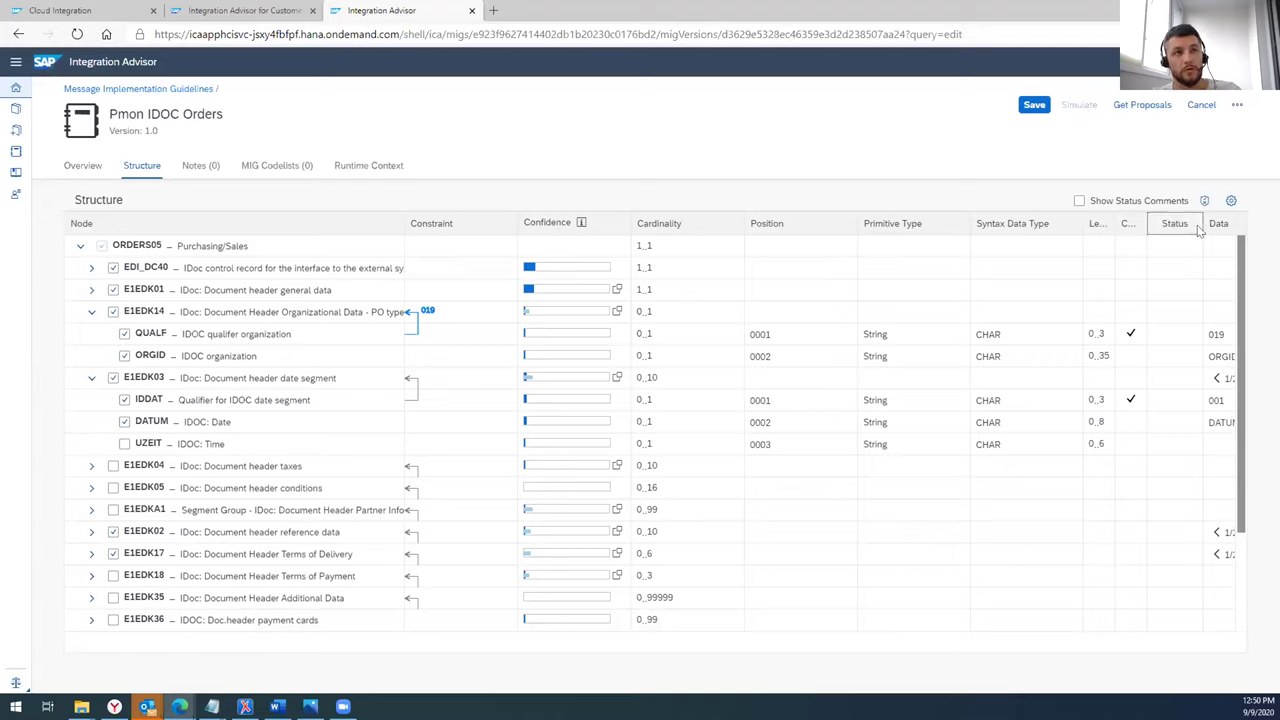
pyautogui.moveTo(1203, 226); pyautogui.dragTo(1050, 224)
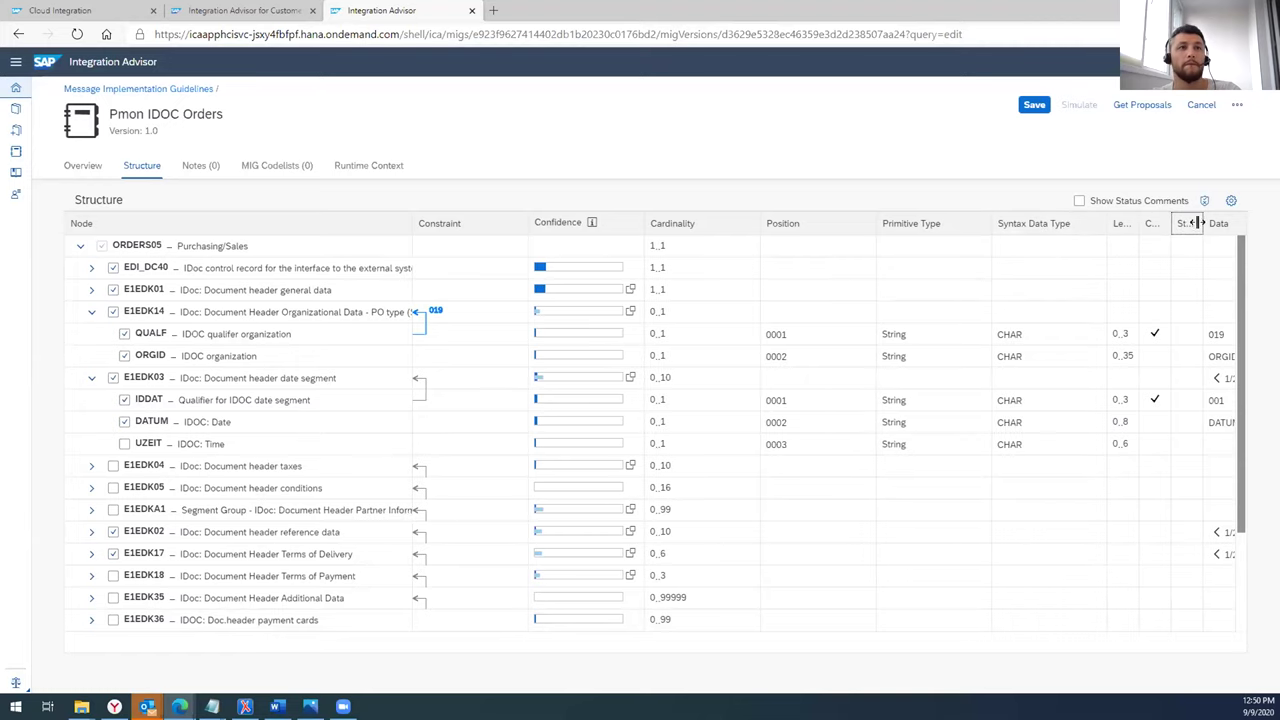
# - Review the simulated data in the Pmon IDOC Orders structure and save the message implementation guideline
pyautogui.moveTo(1200, 224); pyautogui.dragTo(1162, 223)
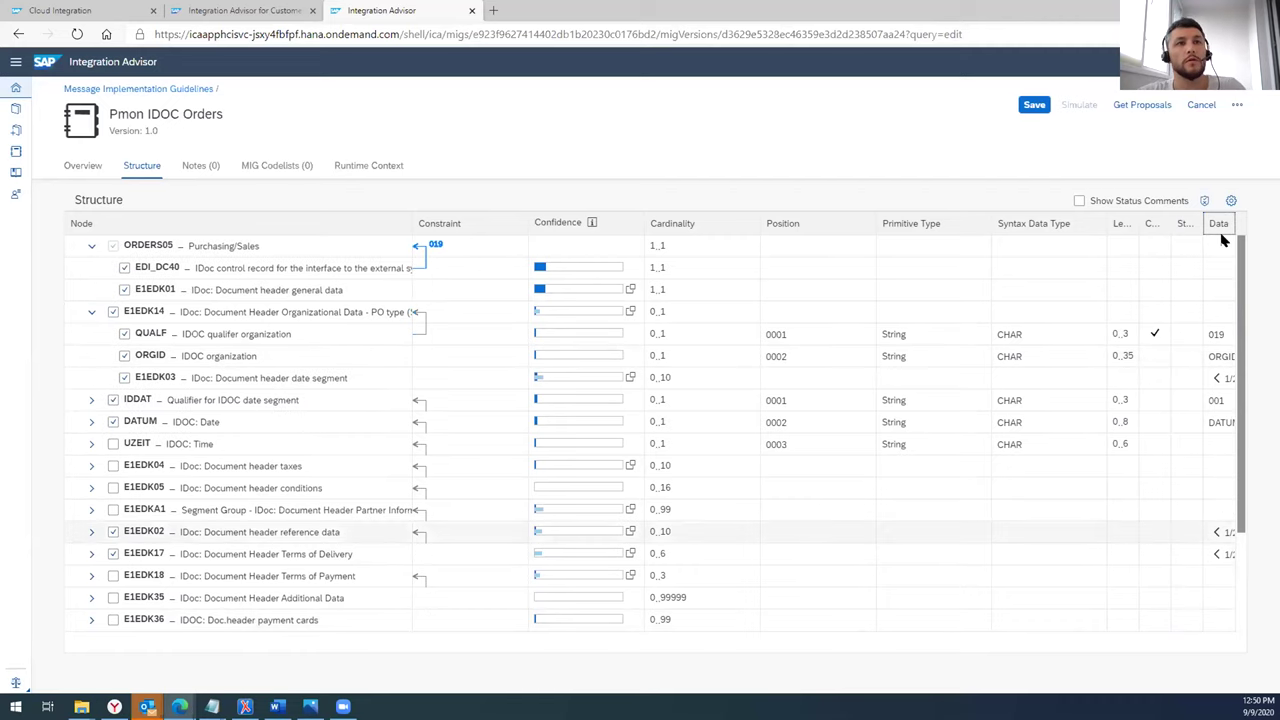
pyautogui.scroll(-3, 1220, 240)
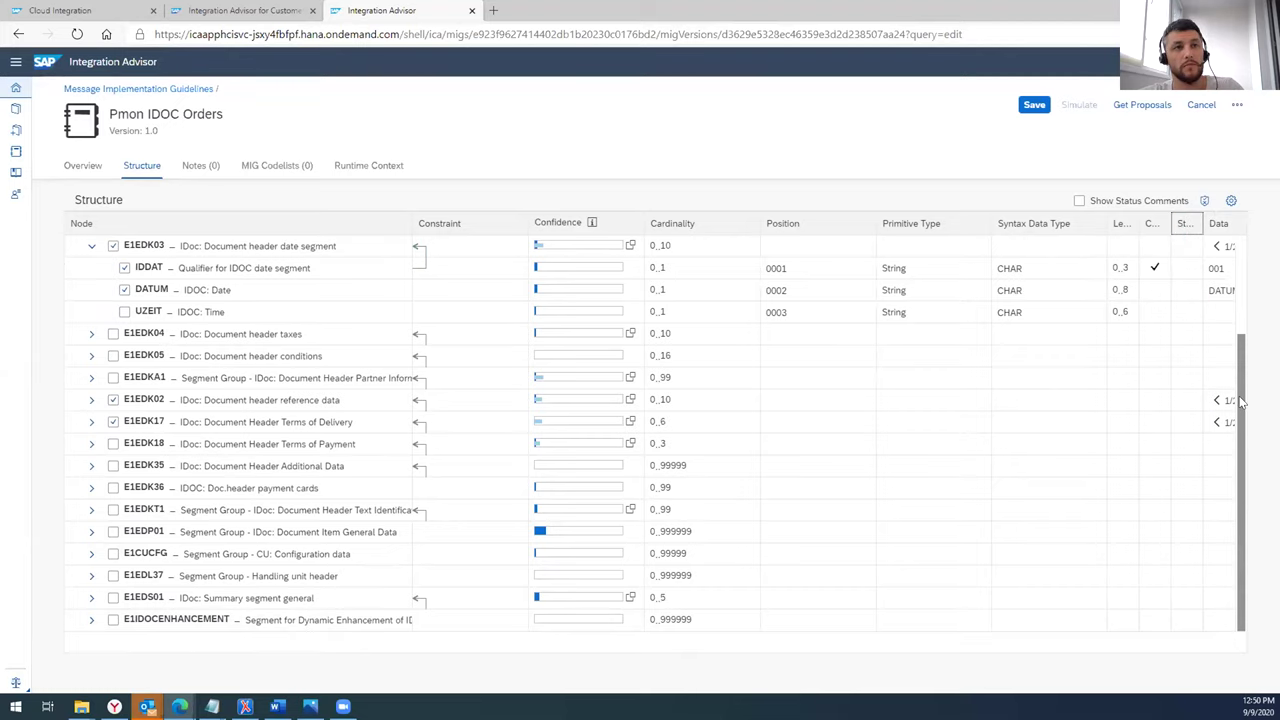
pyautogui.scroll(1, 1247, 265)
pyautogui.scroll(3, 1247, 265)
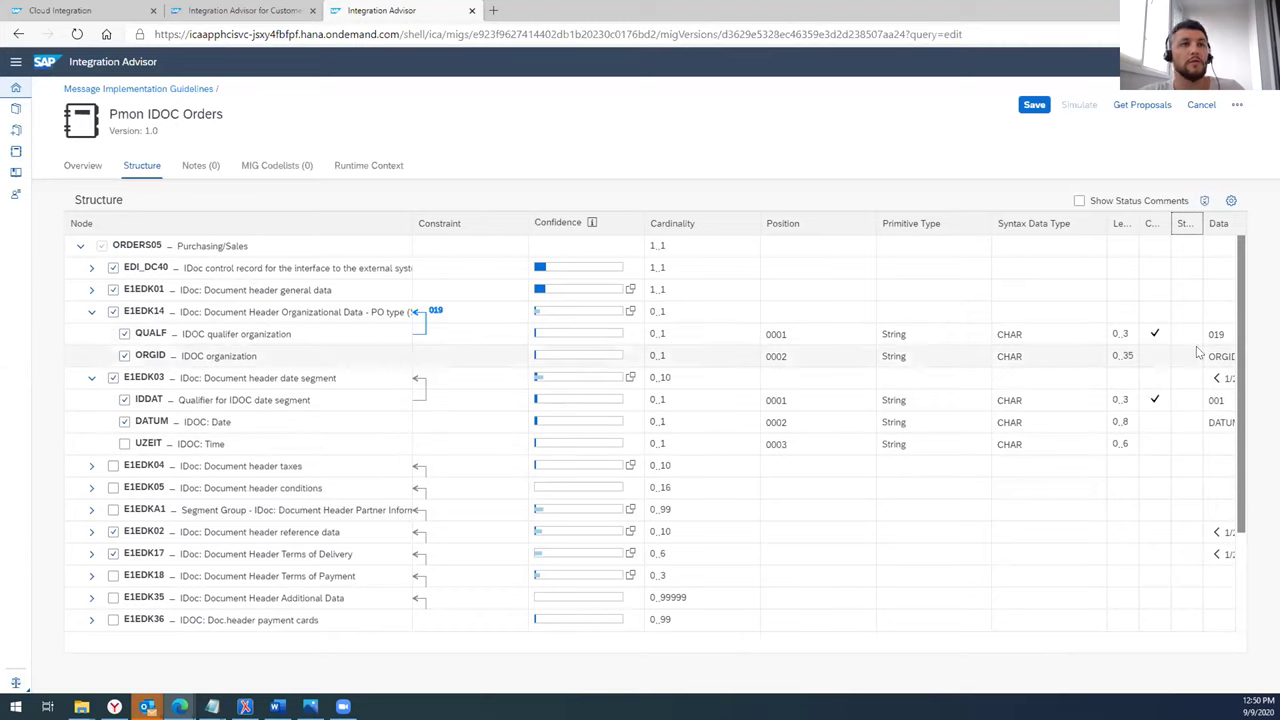
pyautogui.click(1237, 105)
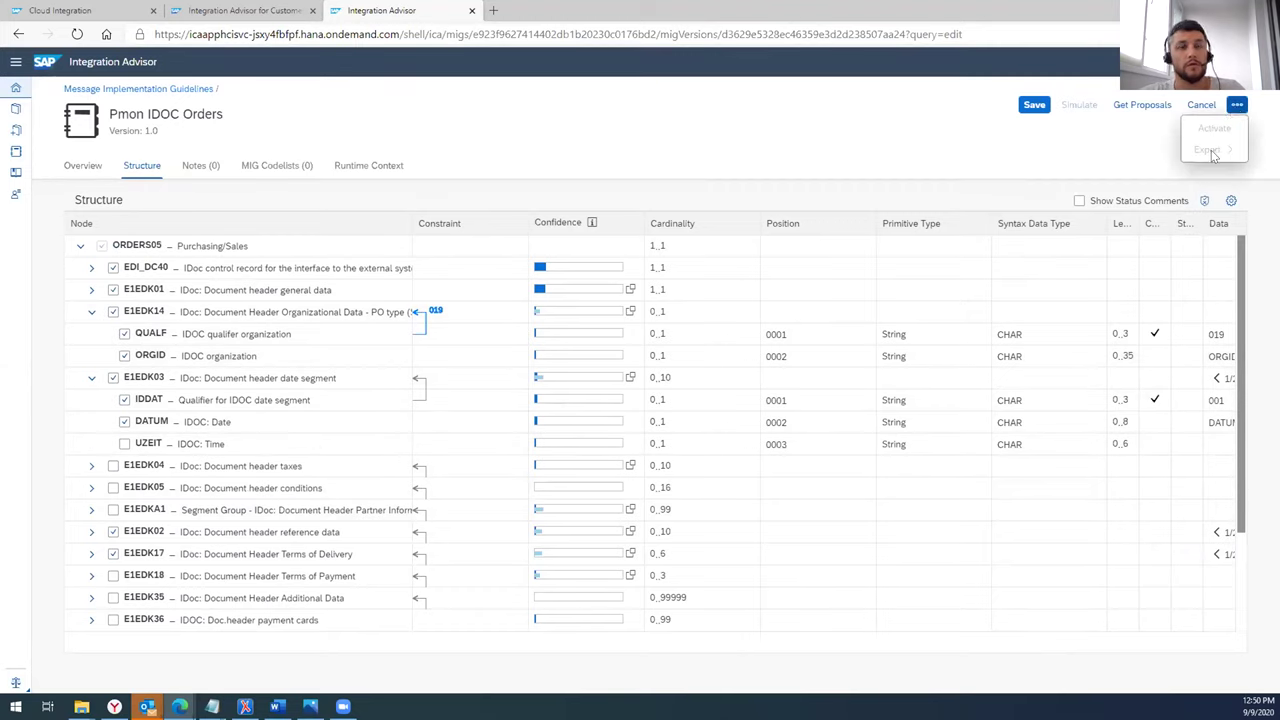
pyautogui.click(1083, 129)
pyautogui.click(1034, 106)
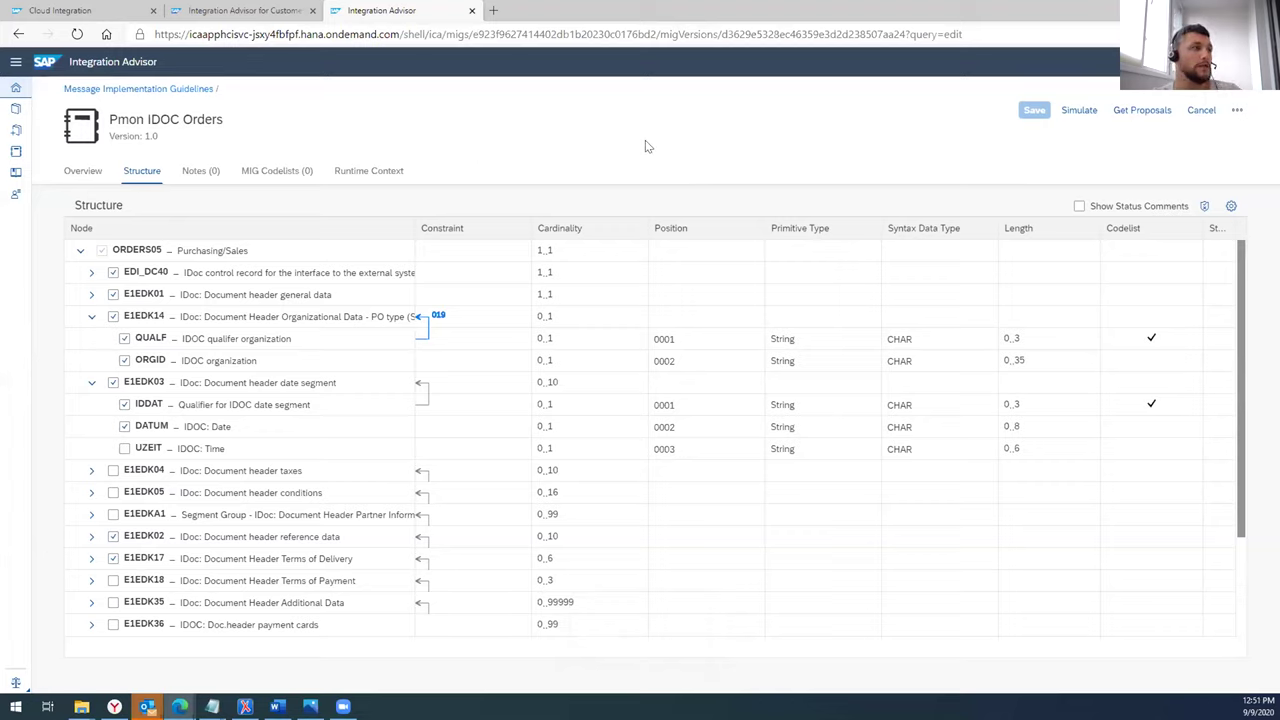
# - Create a mapping guideline with Pmon Purchase Order as the source MIG and Pmon IDOC Orders as the target MIG
pyautogui.click(16, 174)
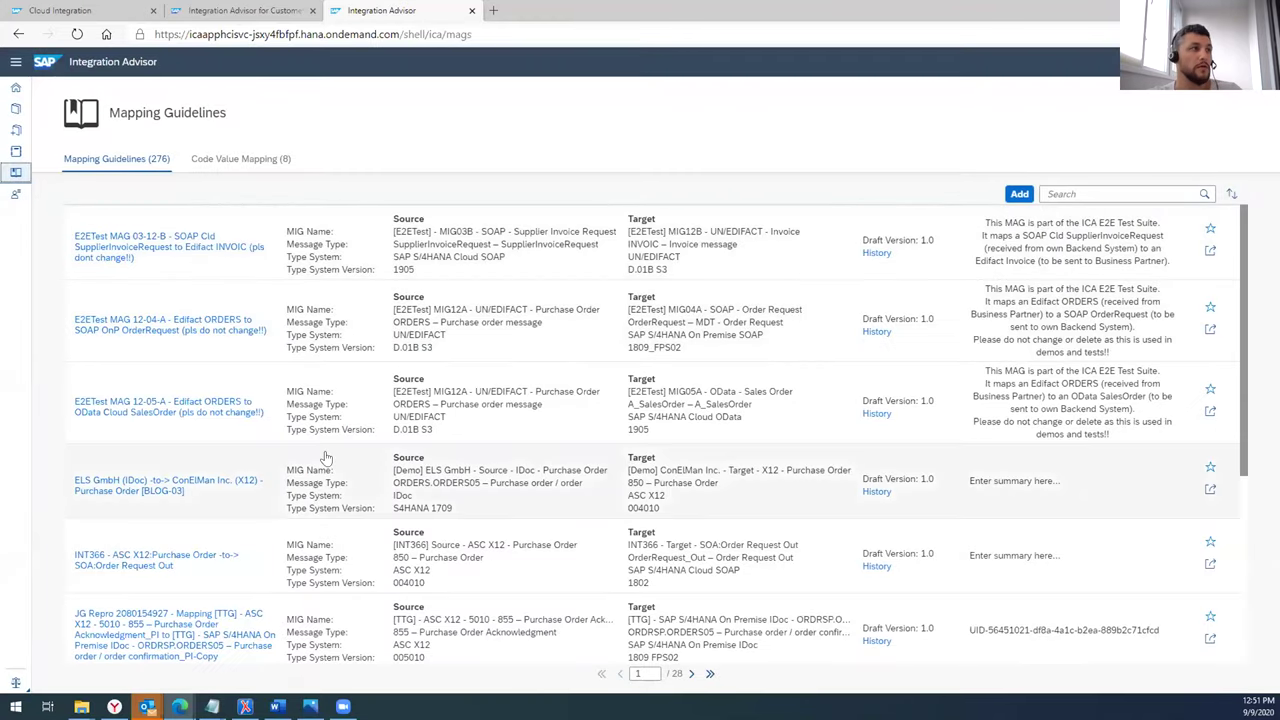
pyautogui.click(1019, 196)
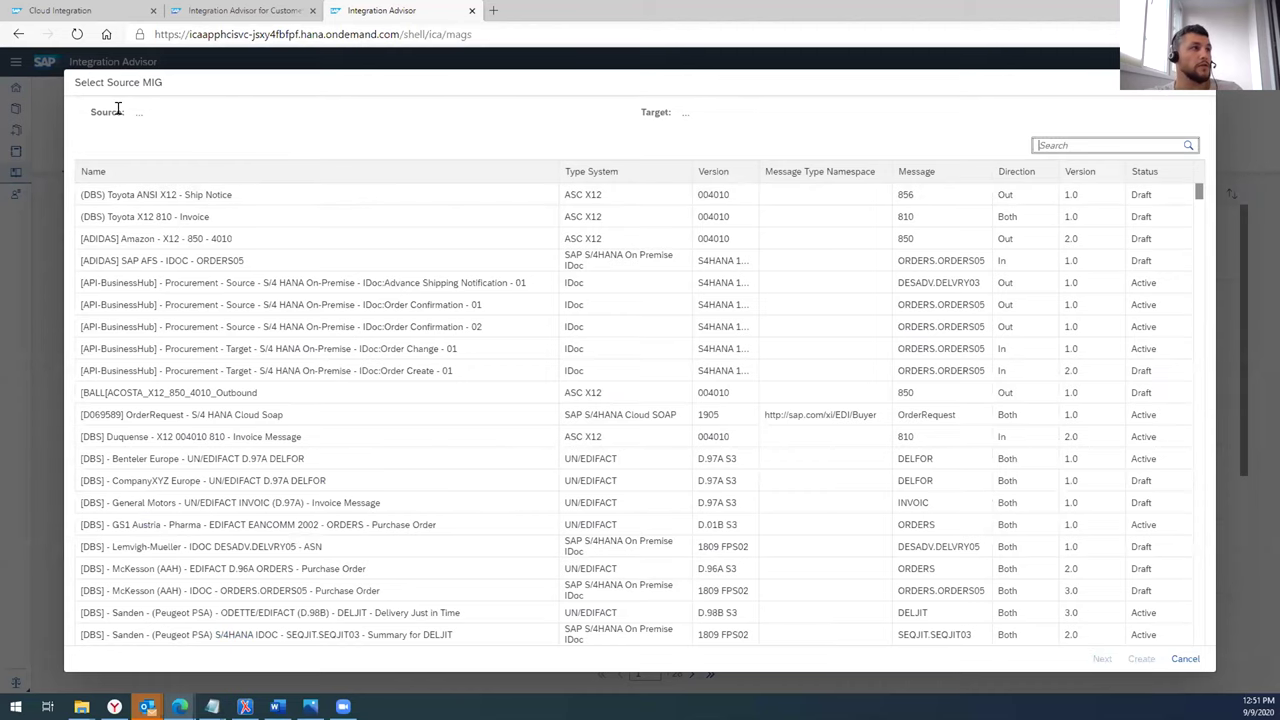
pyautogui.click(1044, 143)
pyautogui.write('E')
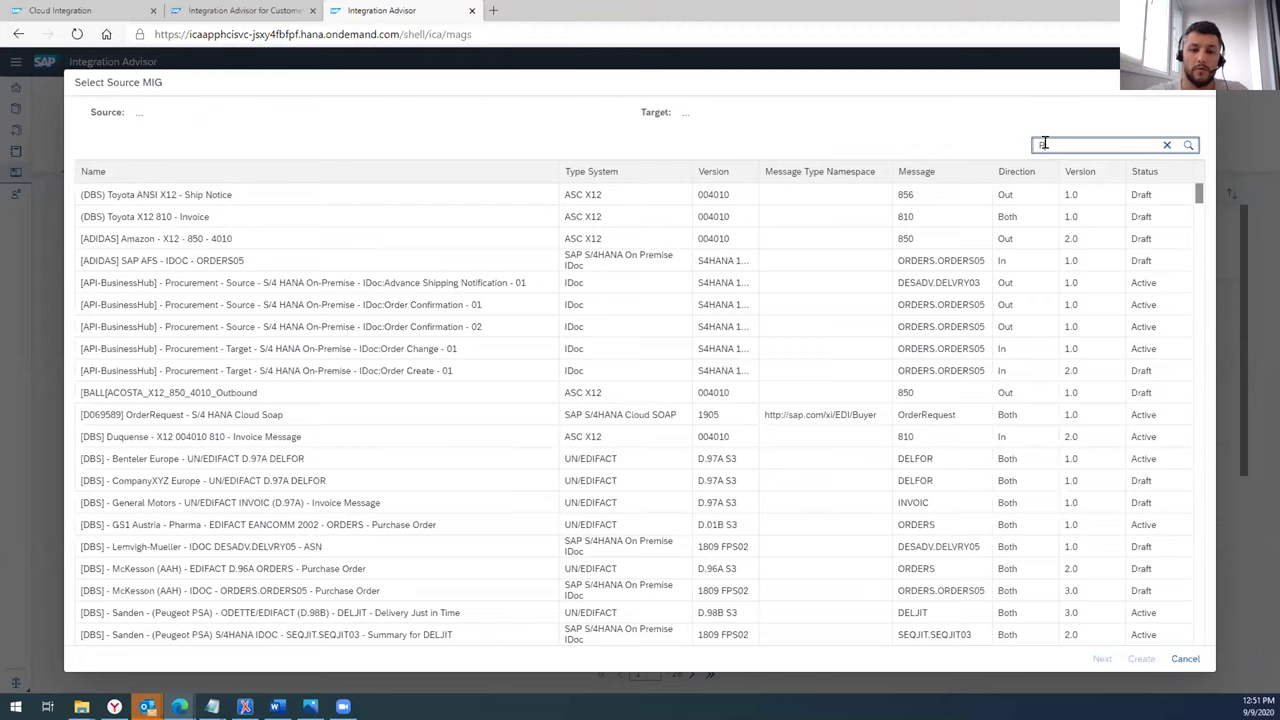
pyautogui.write('d')
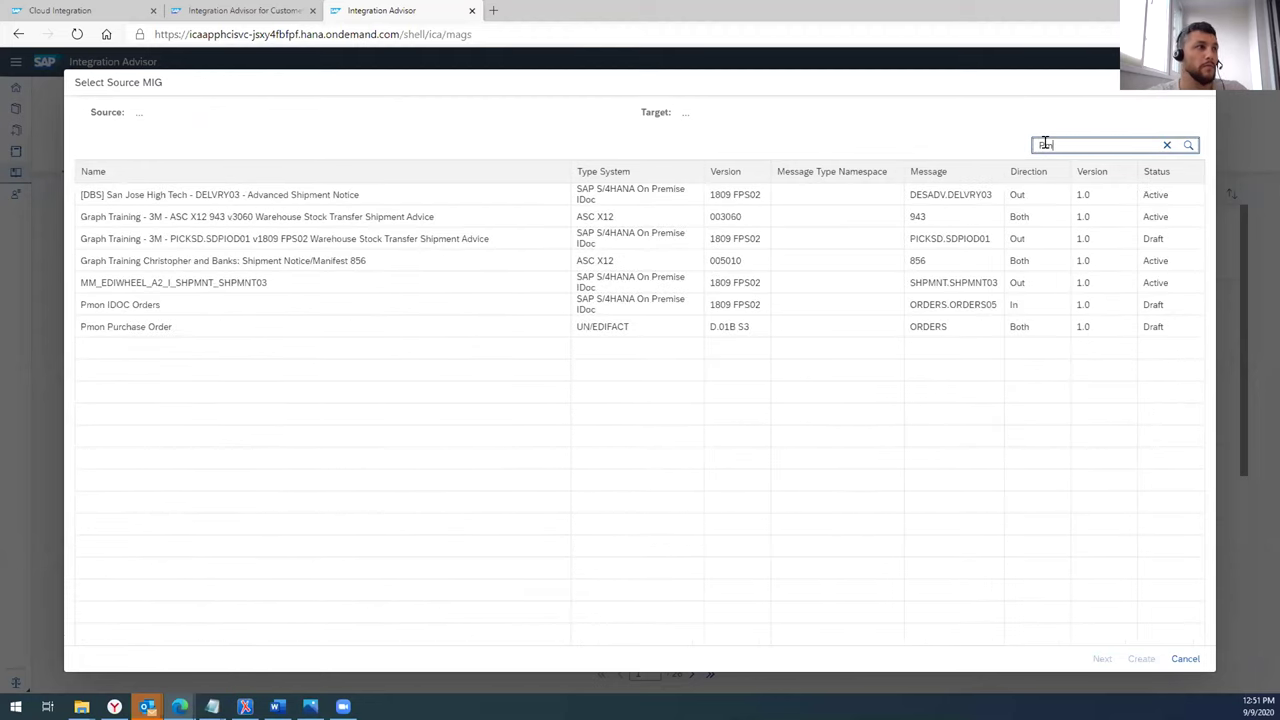
pyautogui.click(441, 337)
pyautogui.click(1100, 659)
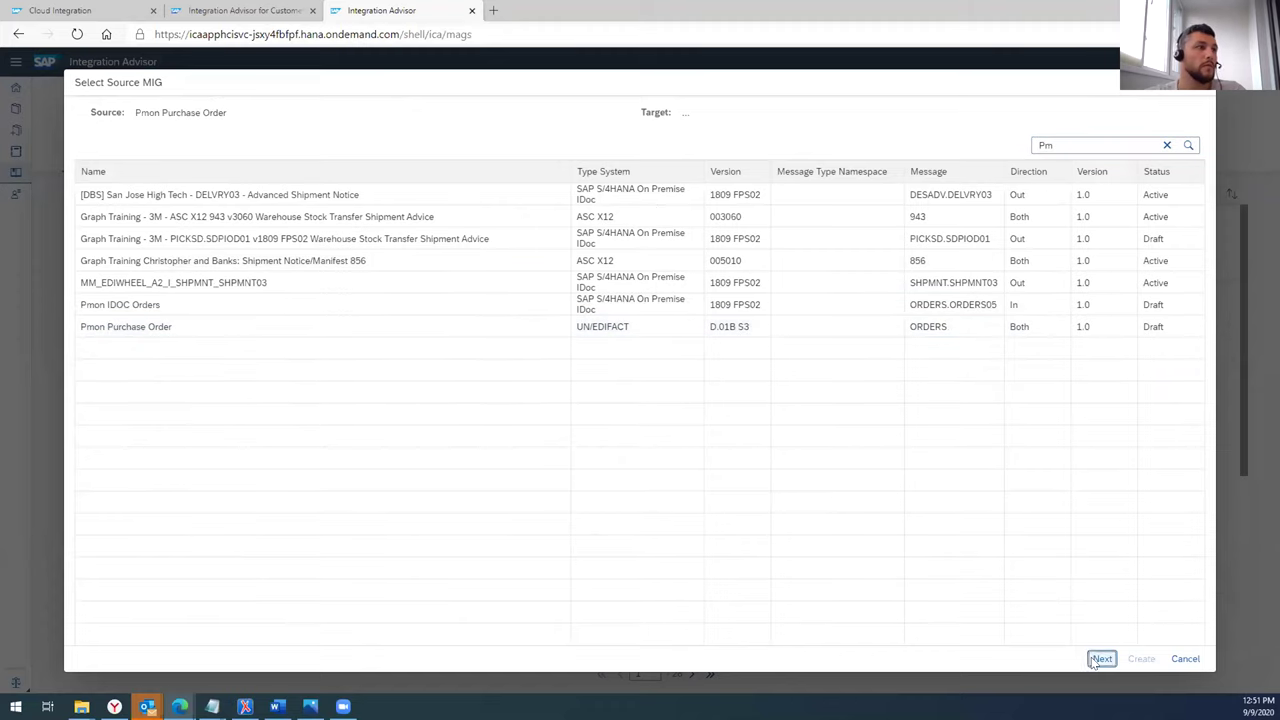
pyautogui.click(192, 305)
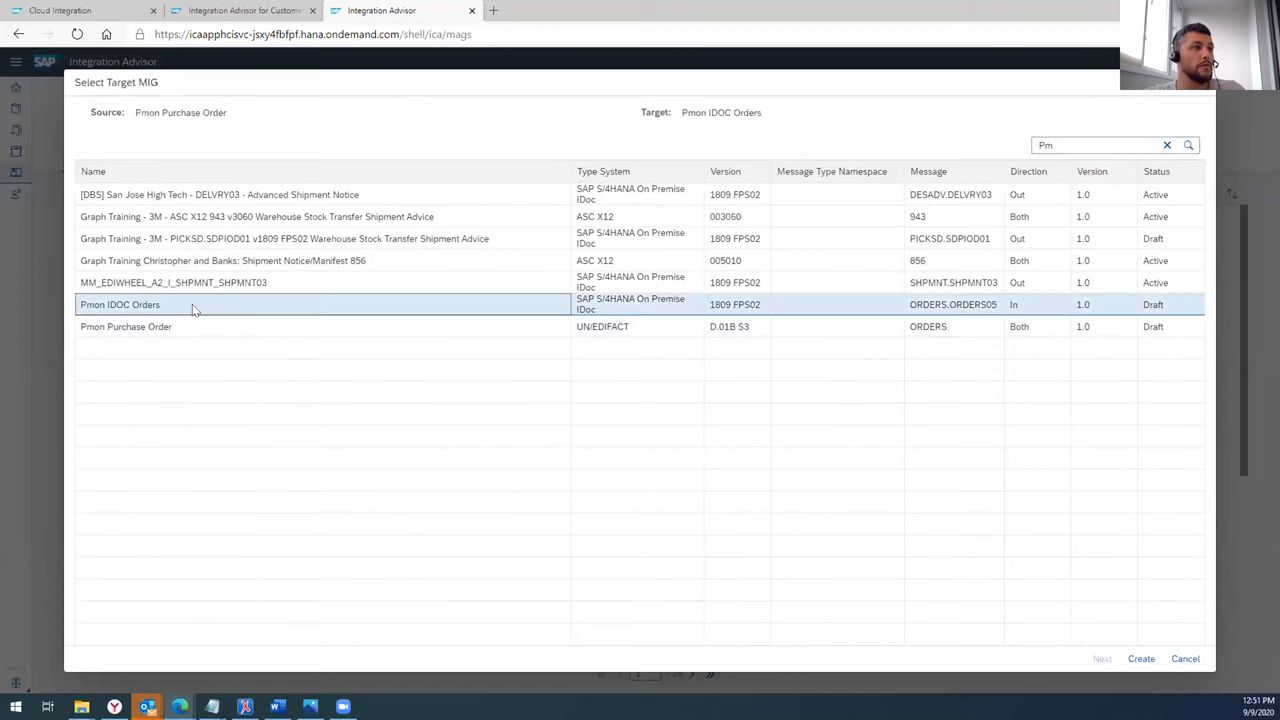
pyautogui.click(1141, 658)
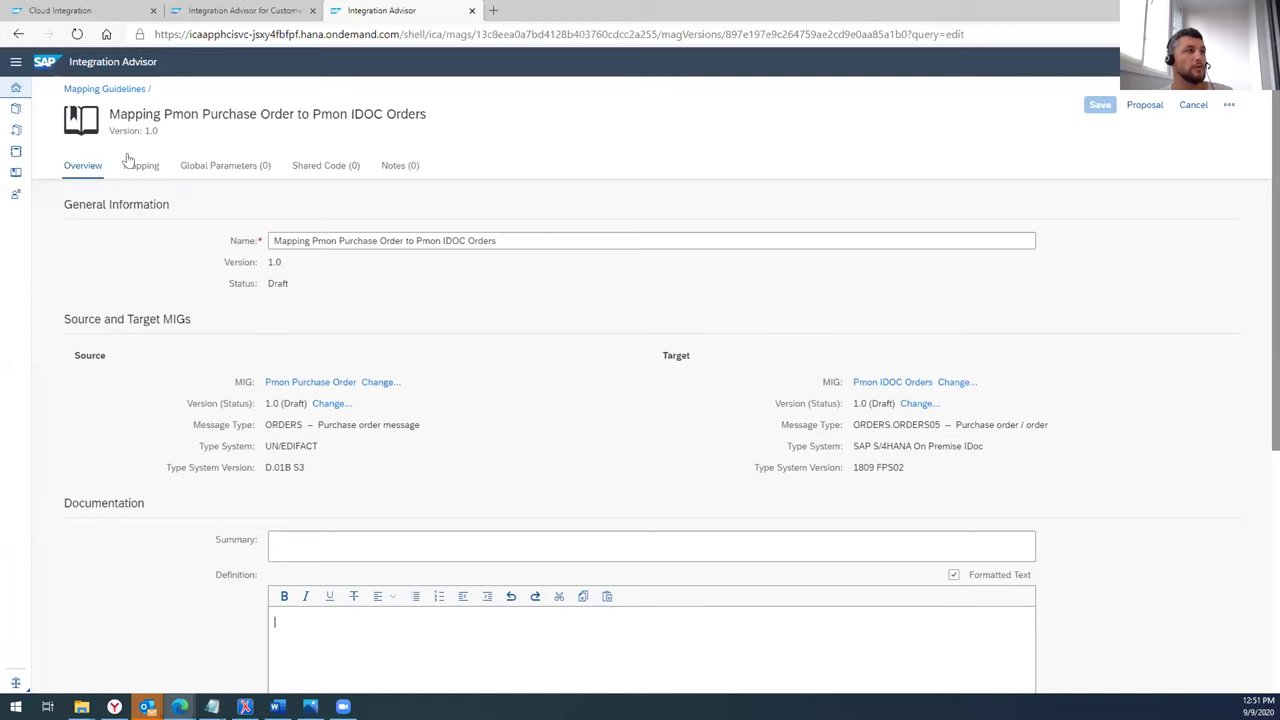
# - In the new guideline's mapping, map the source's UNH header to EDI_DC40 and BGM to TABNAM
pyautogui.click(138, 167)
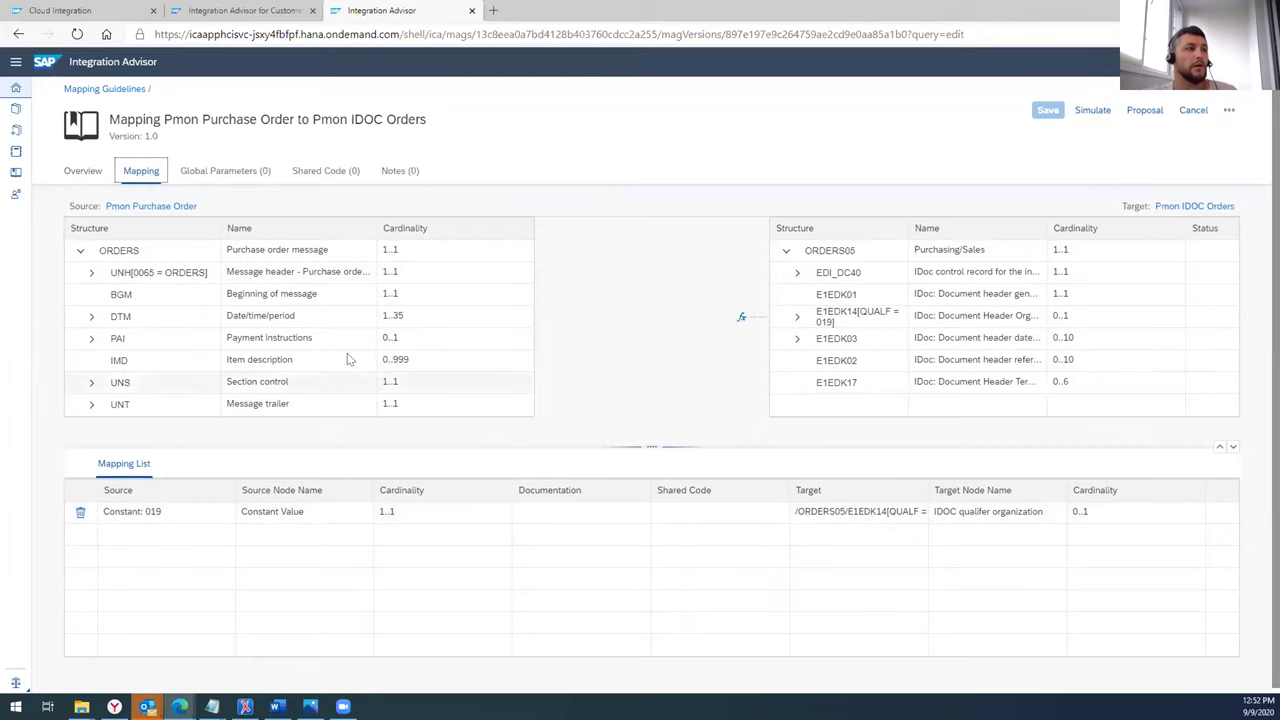
pyautogui.click(172, 273)
pyautogui.moveTo(585, 279); pyautogui.dragTo(838, 272)
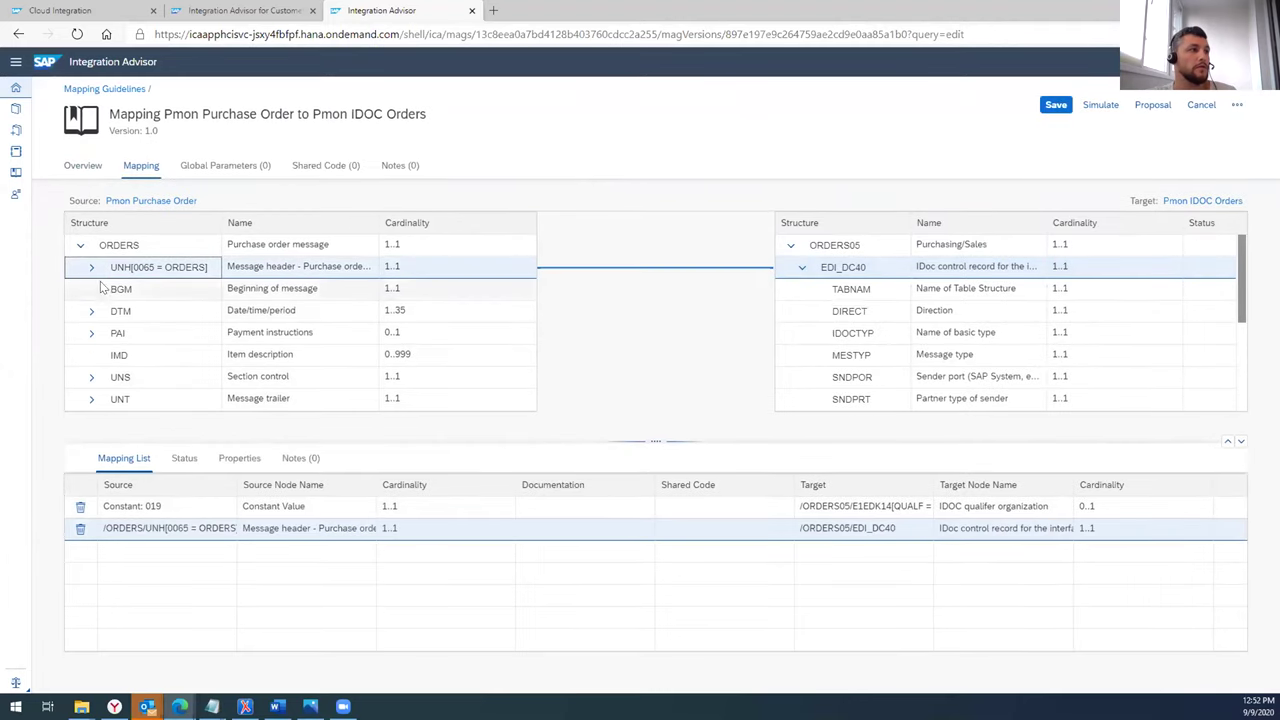
pyautogui.press('Down')
pyautogui.moveTo(432, 286); pyautogui.dragTo(847, 292)
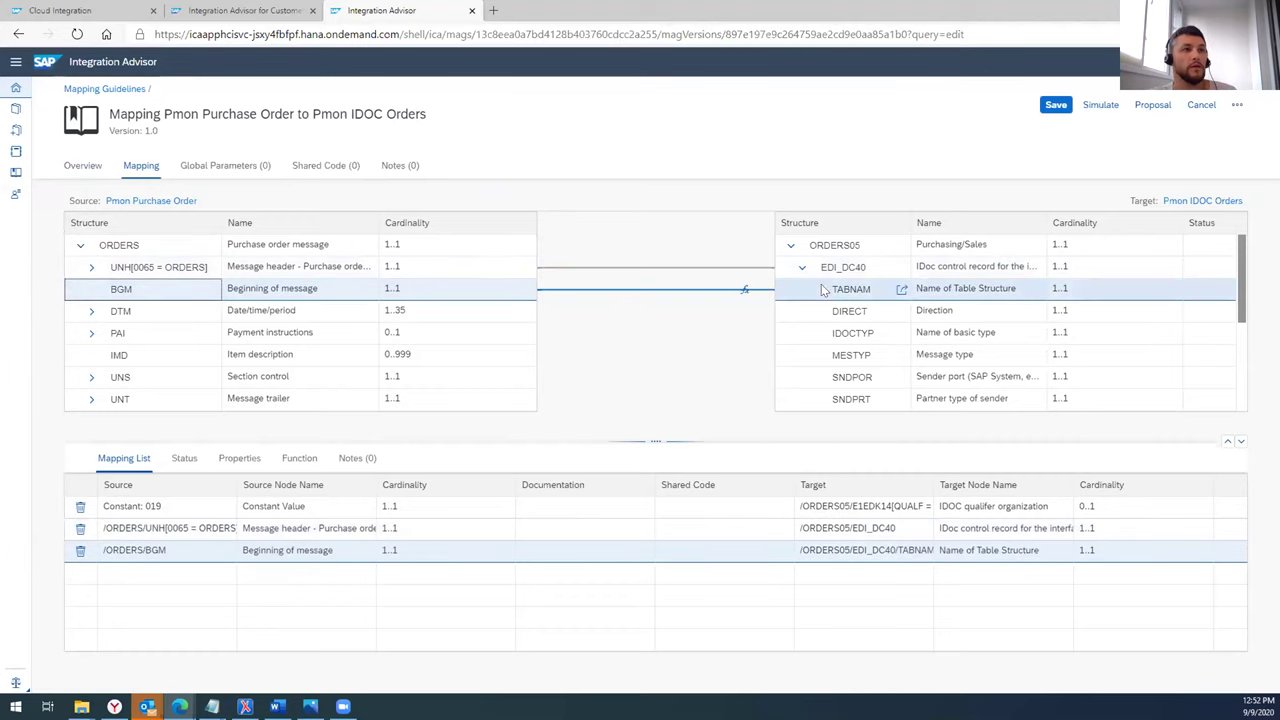
# - Examine the properties, documentation and syntax details of the BGM source element and the TABNAM target element
pyautogui.click(236, 460)
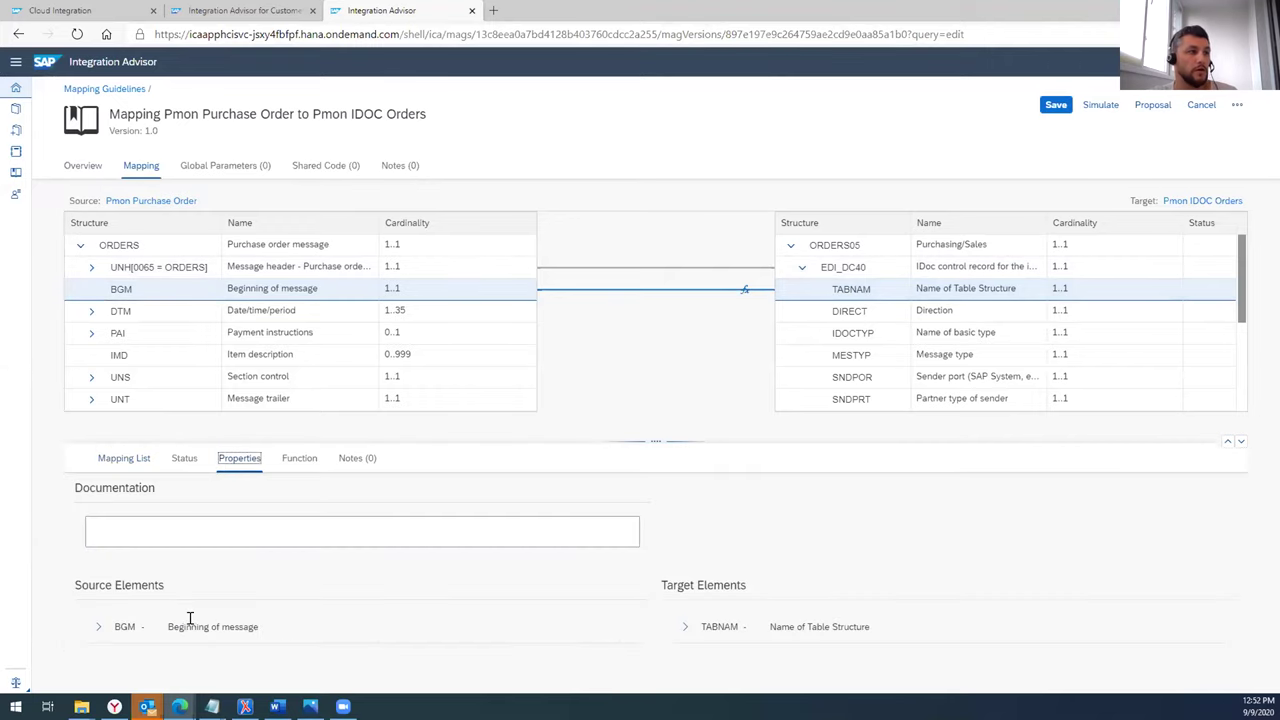
pyautogui.click(100, 627)
pyautogui.scroll(-2, 405, 605)
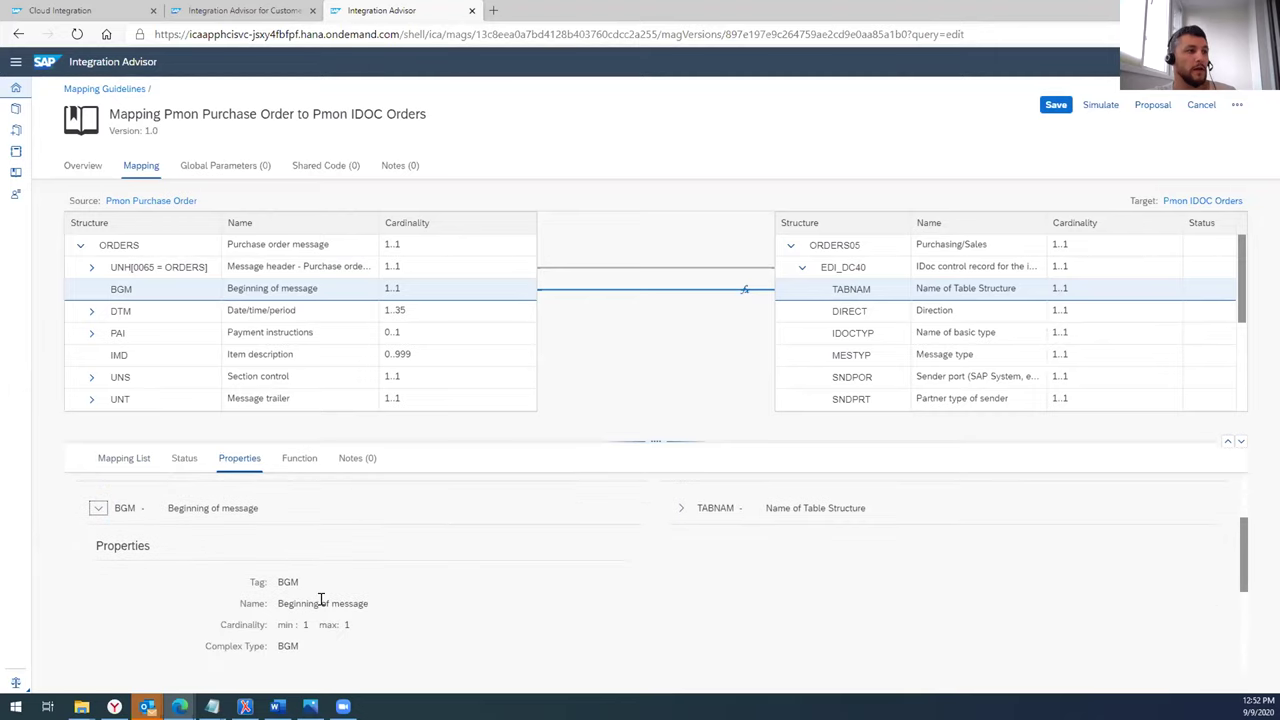
pyautogui.scroll(1, 252, 593)
pyautogui.scroll(-4, 236, 549)
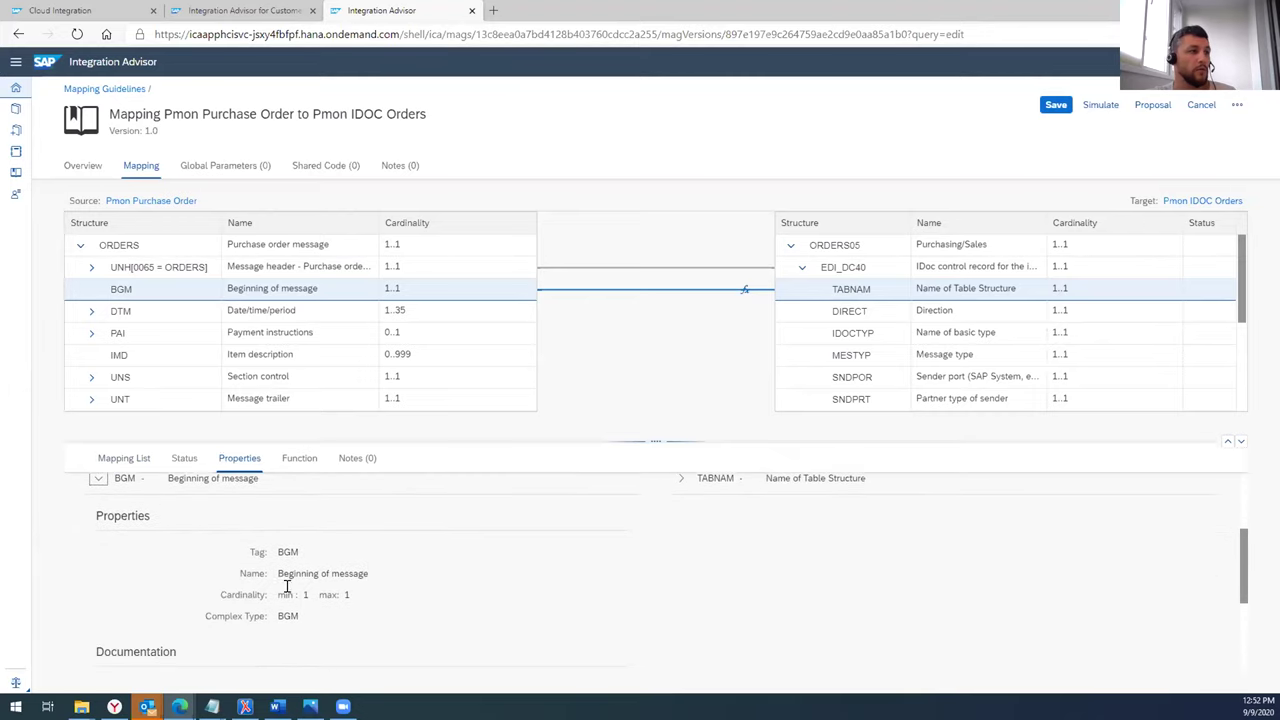
pyautogui.scroll(-4, 378, 567)
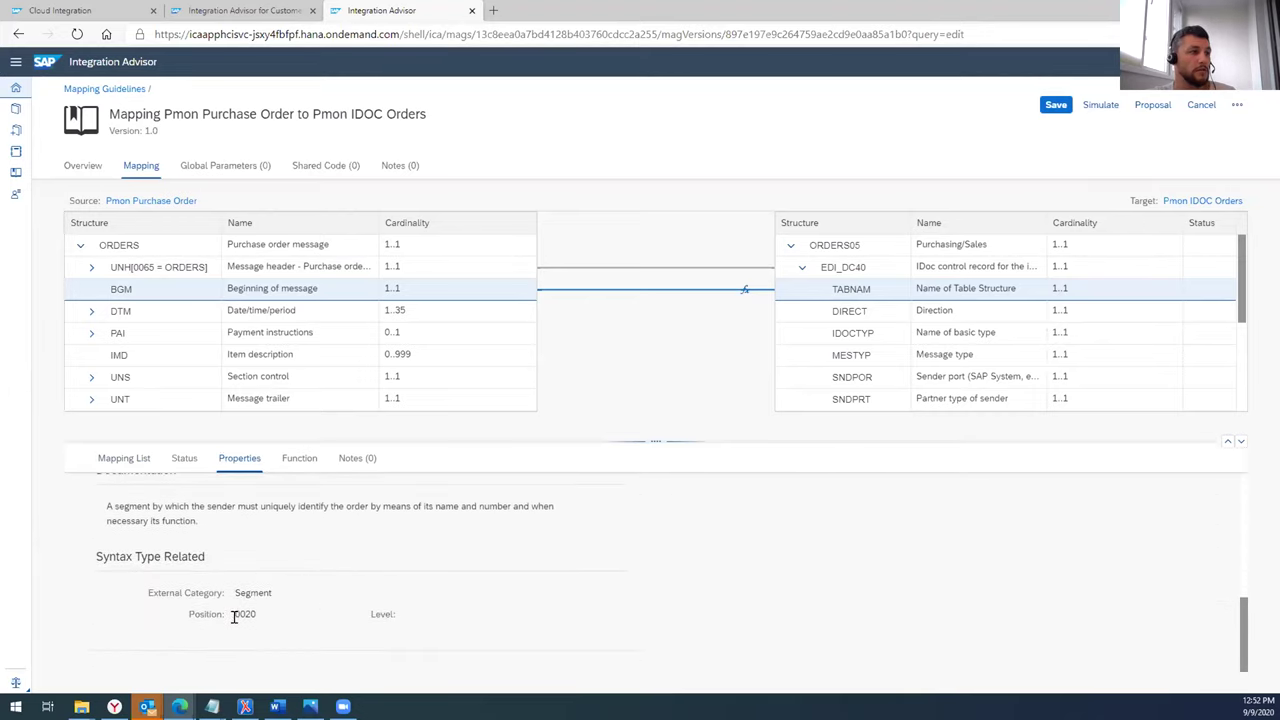
pyautogui.scroll(10, 267, 600)
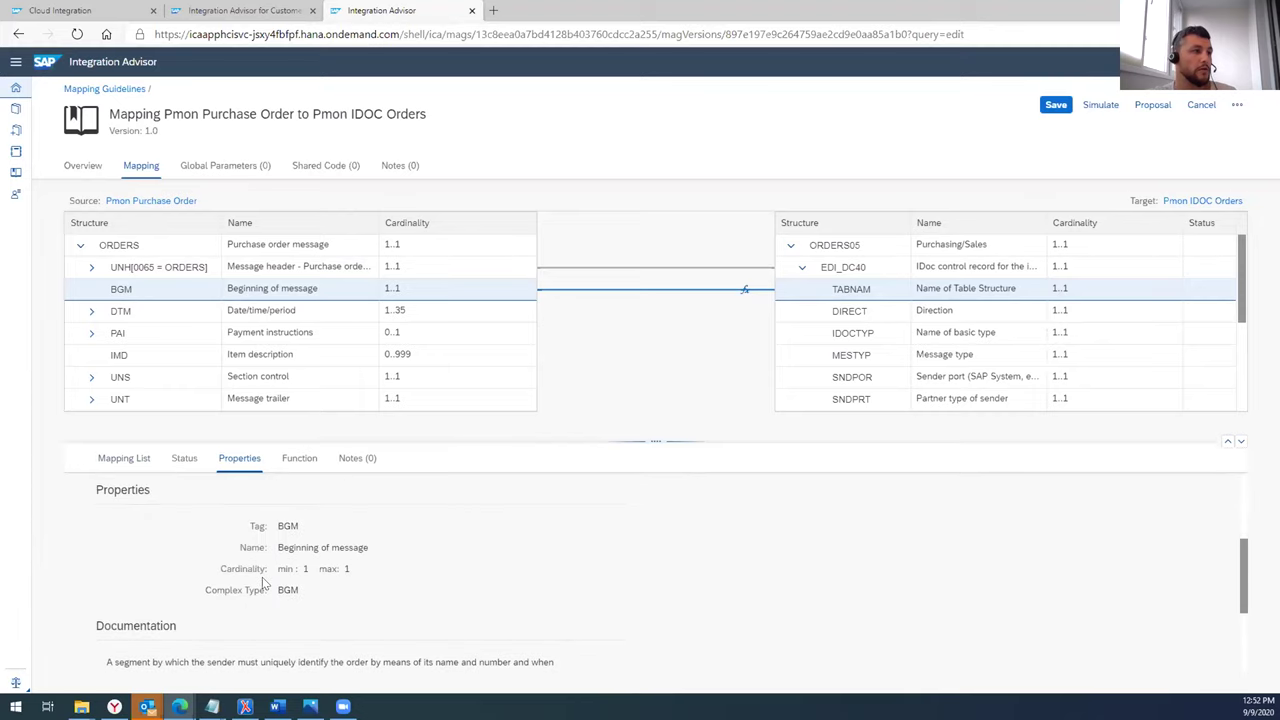
pyautogui.click(681, 626)
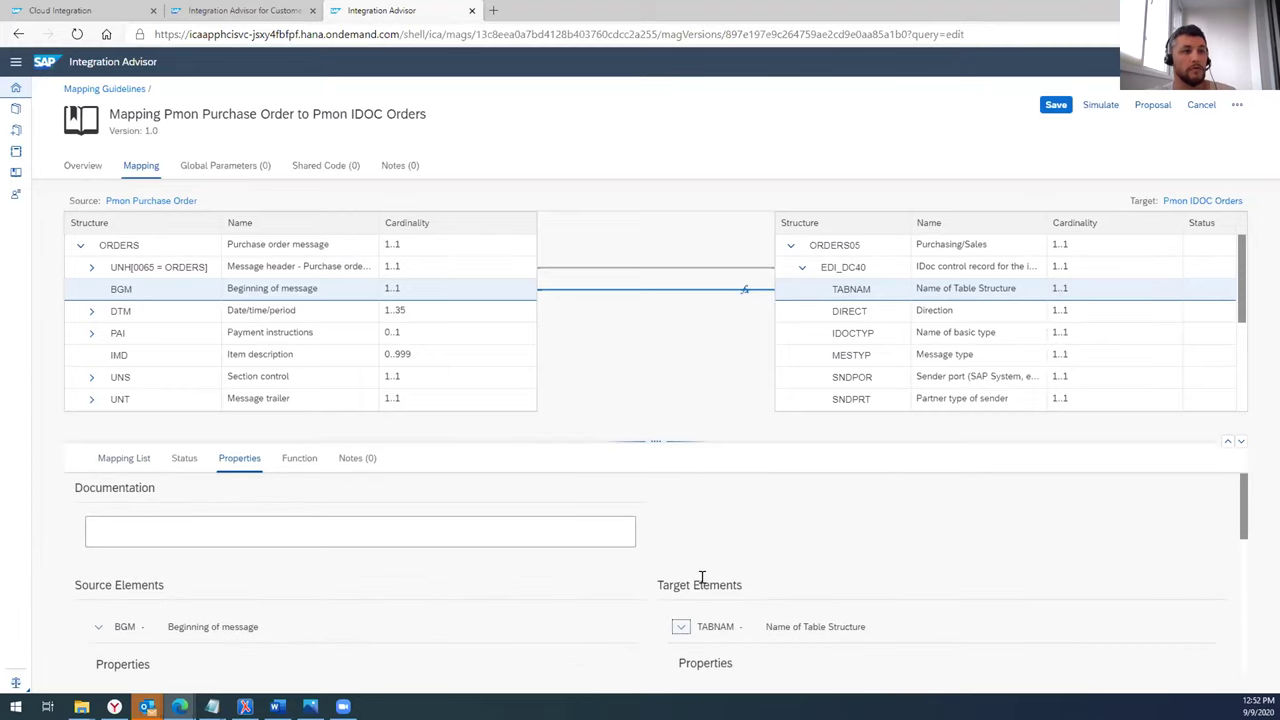
pyautogui.scroll(-3, 878, 615)
pyautogui.scroll(-3, 892, 597)
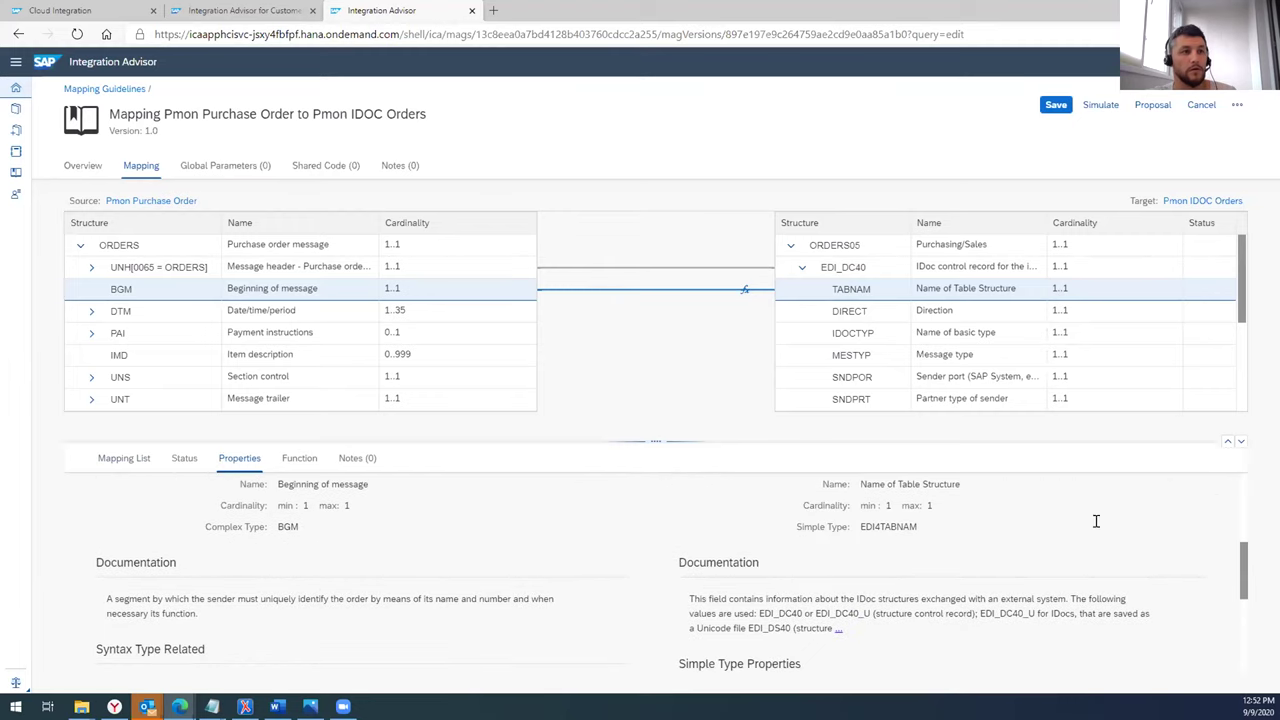
pyautogui.scroll(-5, 928, 567)
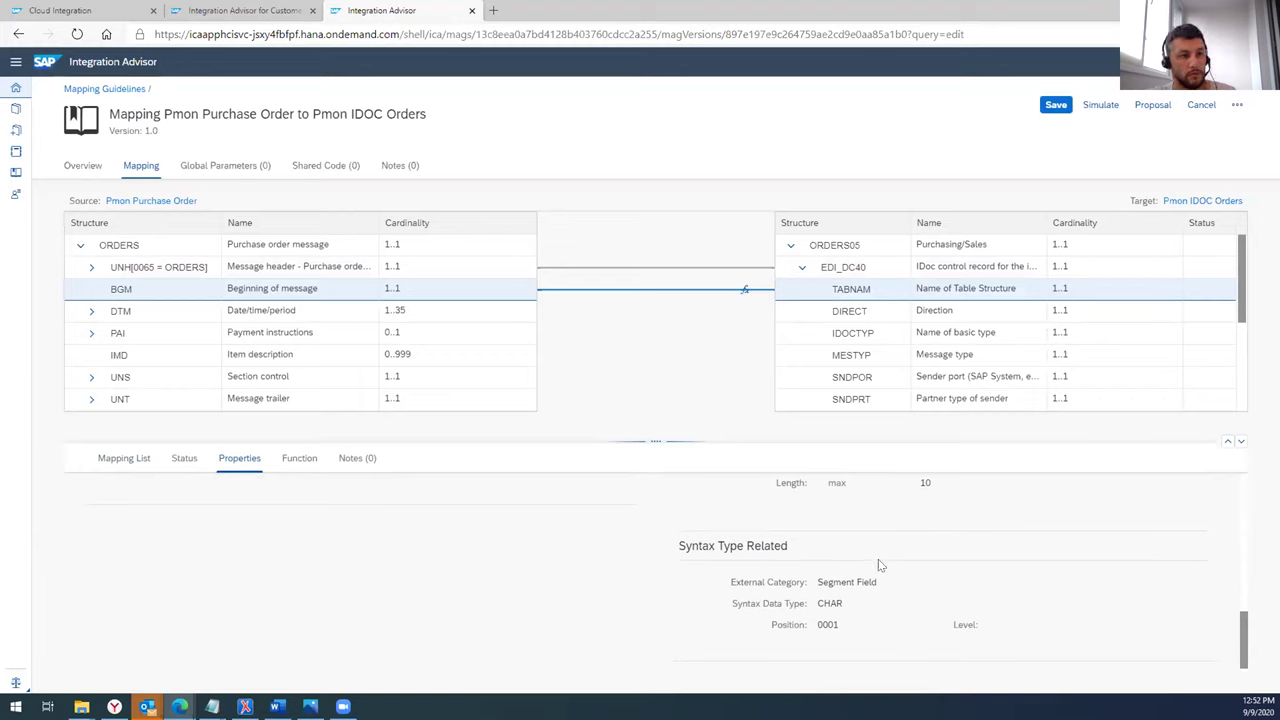
pyautogui.scroll(3, 1031, 574)
pyautogui.scroll(5, 1031, 574)
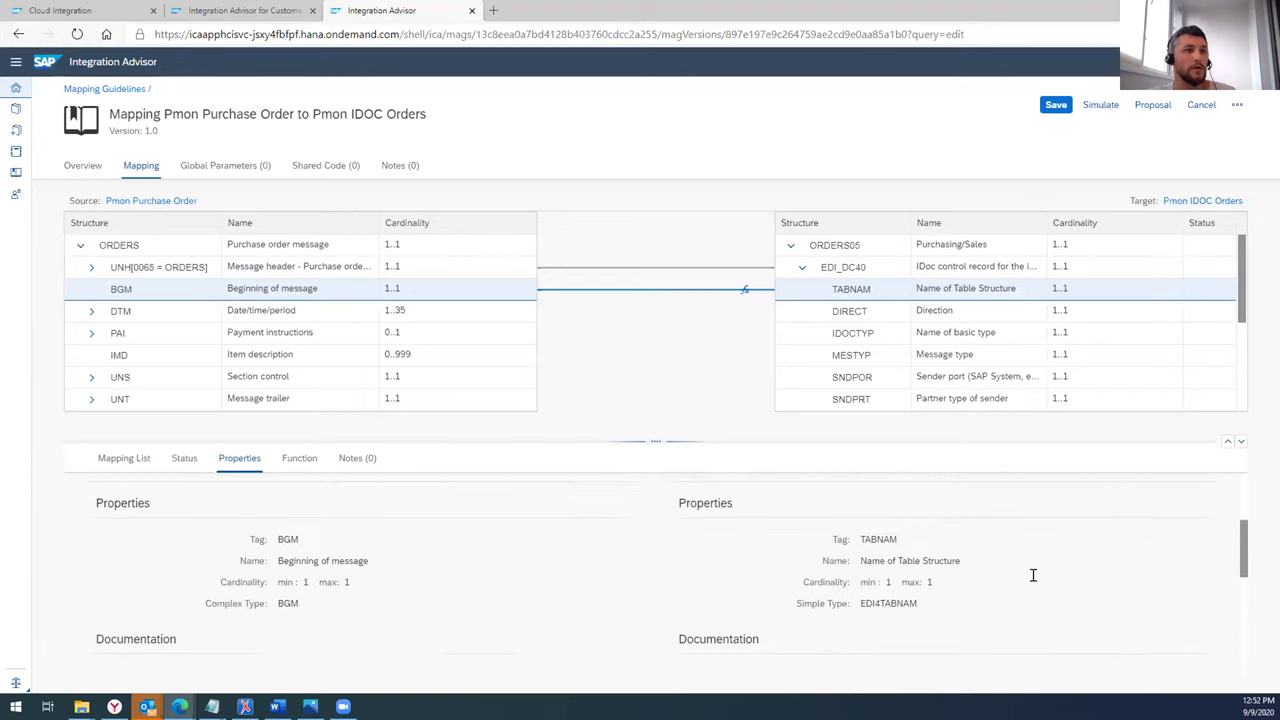
# - Examine the XSLT function code and parameters of the BGM to TABNAM mapping, and expand the source's DTM segment
pyautogui.click(301, 462)
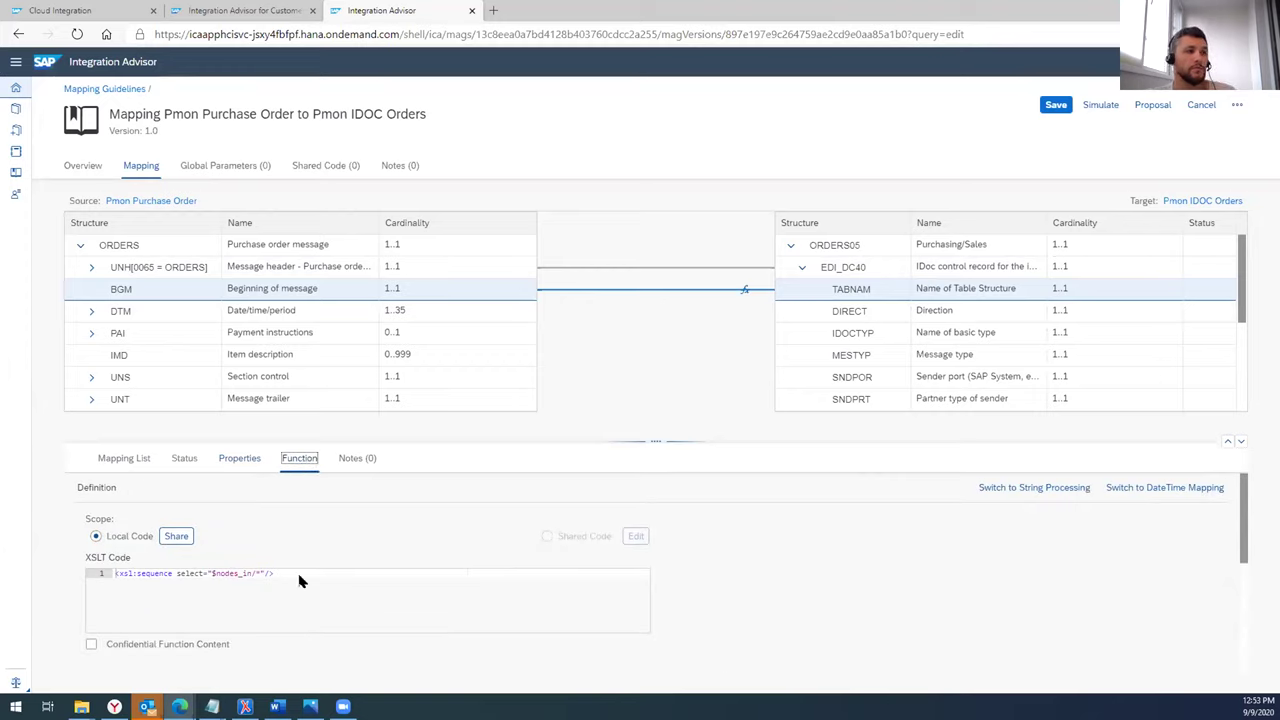
pyautogui.moveTo(292, 576); pyautogui.dragTo(110, 577)
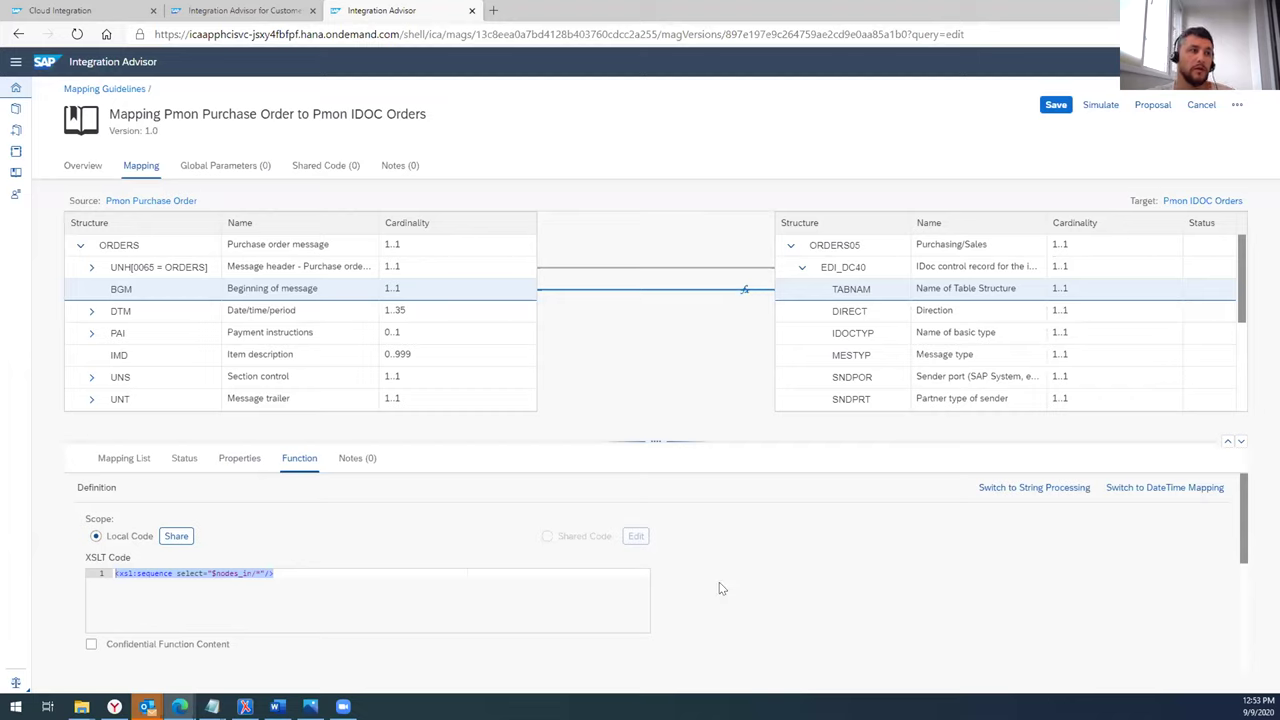
pyautogui.scroll(-5, 320, 598)
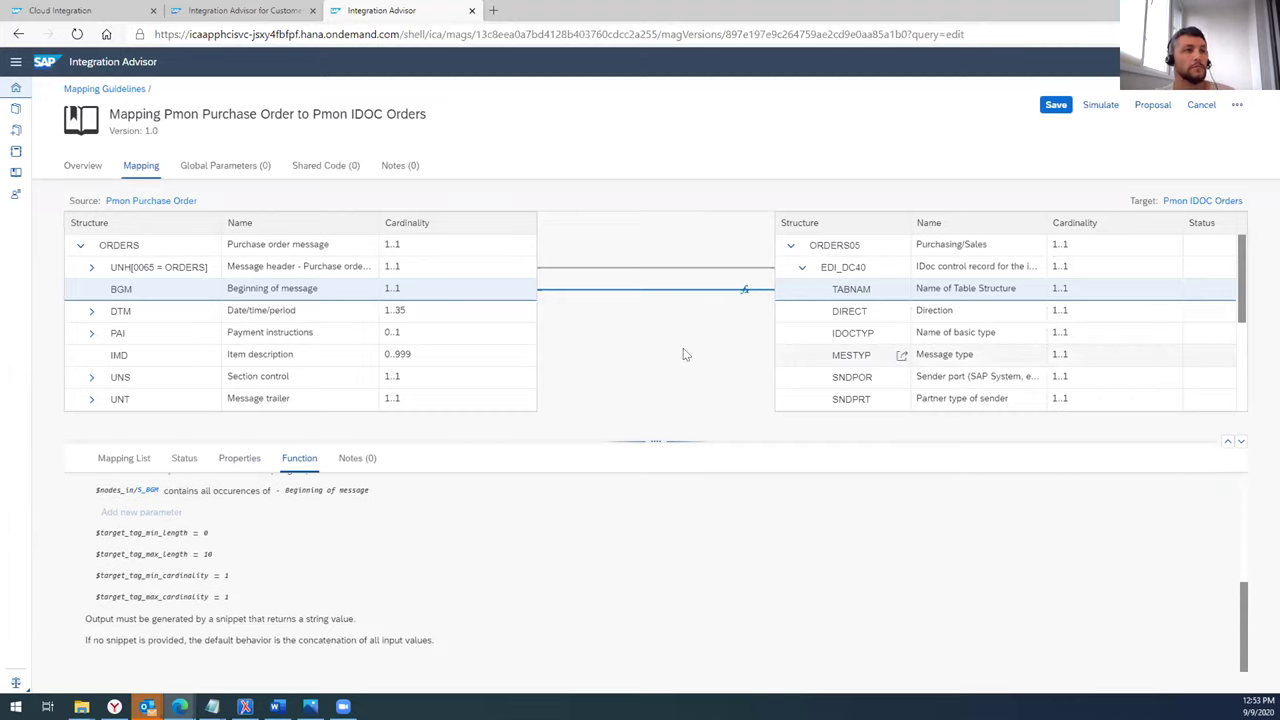
pyautogui.click(91, 311)
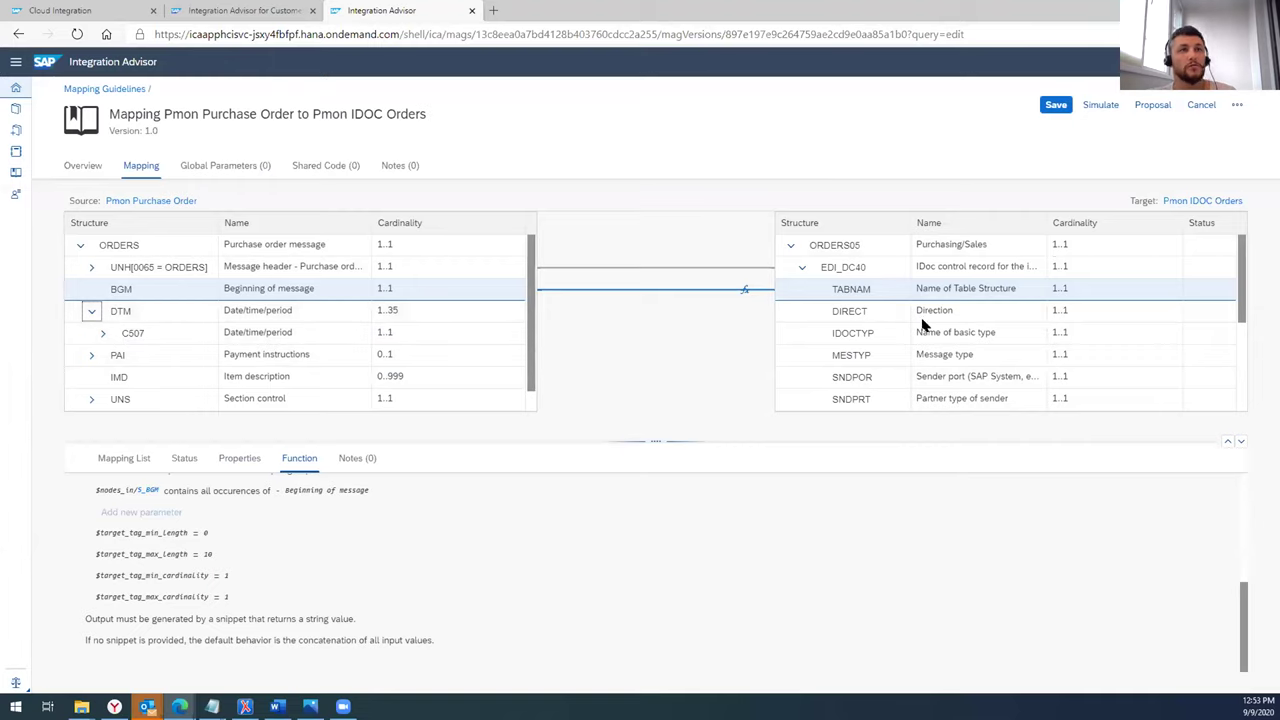
# - Get proposals for the mapping guideline and select the best proposal
pyautogui.click(1151, 107)
pyautogui.click(1151, 106)
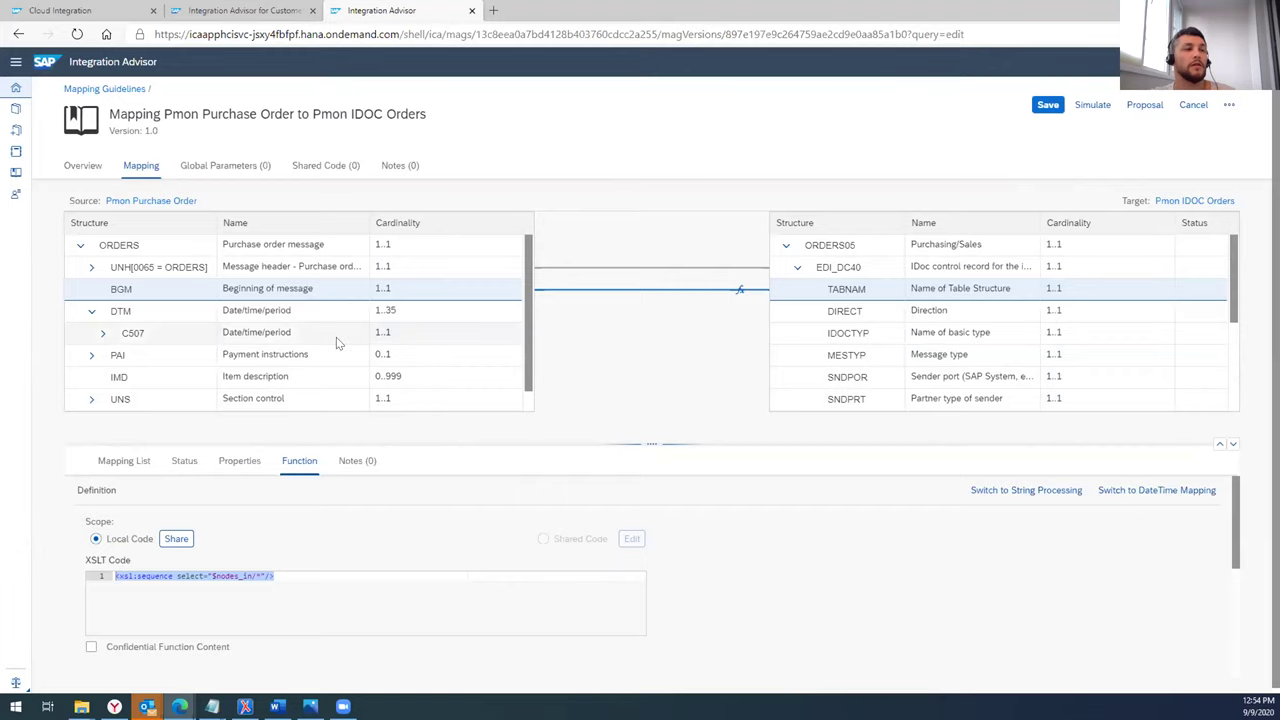
pyautogui.click(1143, 106)
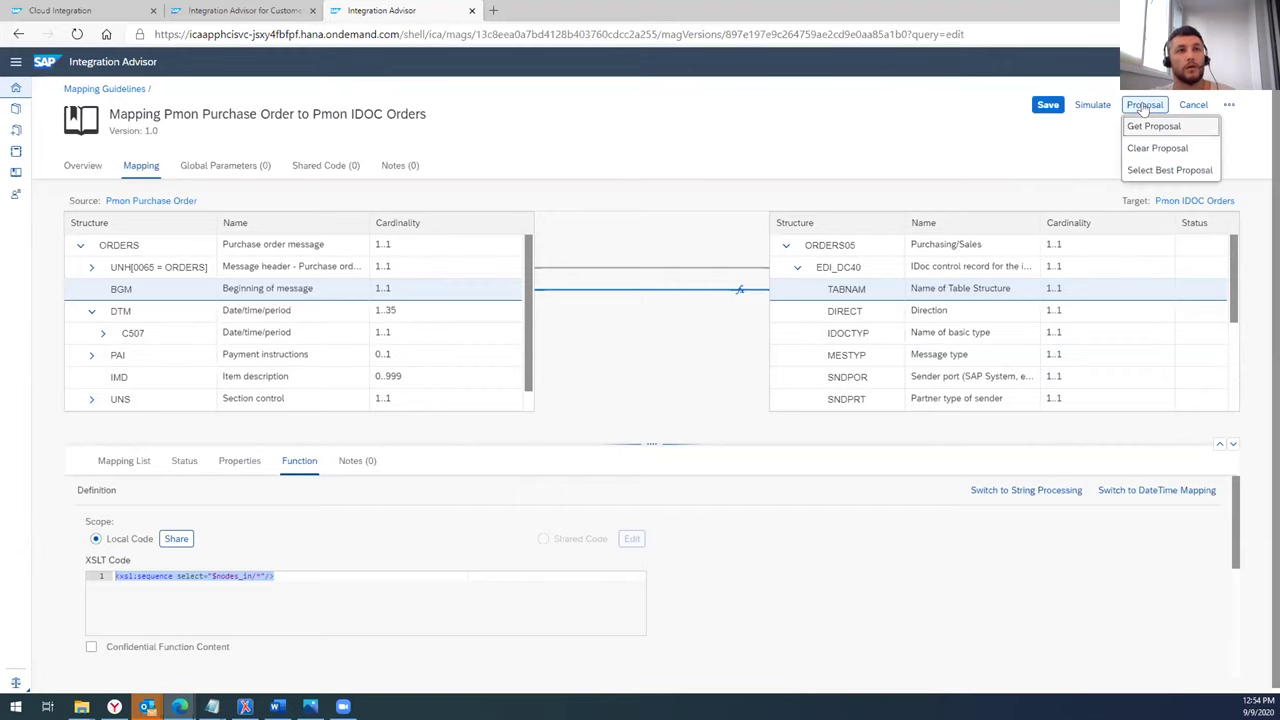
pyautogui.click(1160, 170)
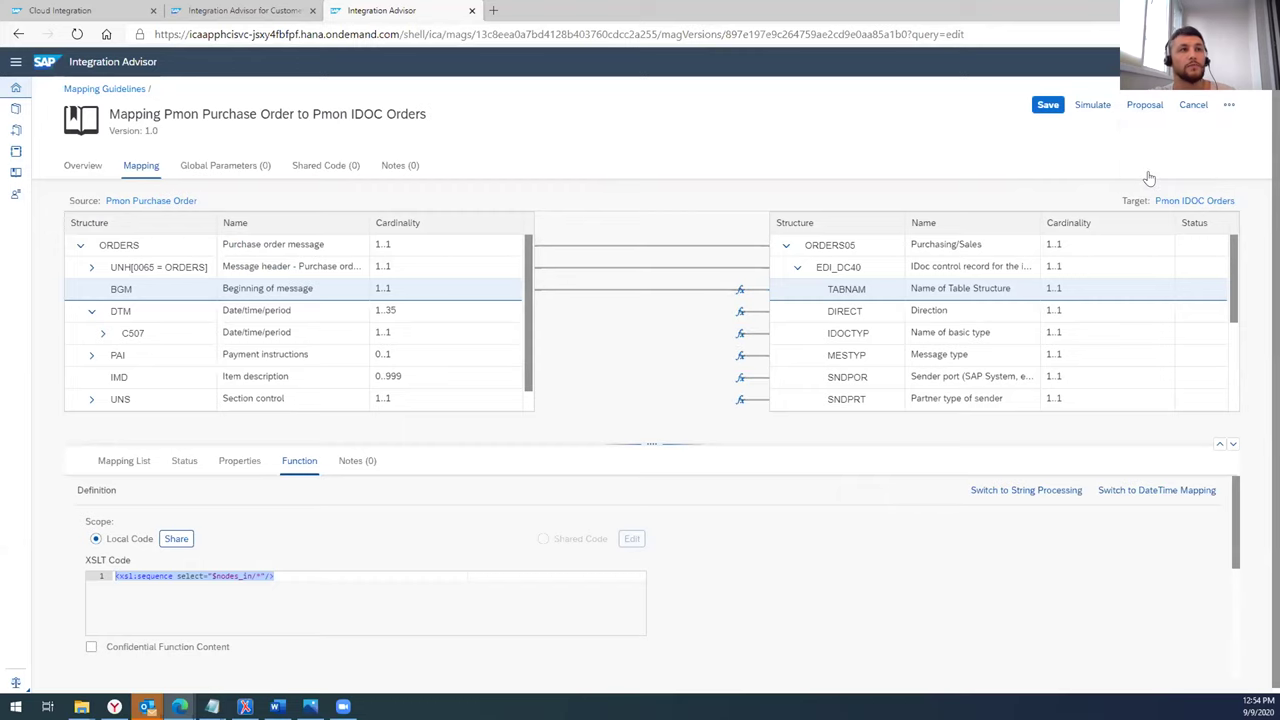
# - Review the proposed mappings for the target's DIRECT, IDOCTYP and MESTYP fields and look through the remaining target nodes
pyautogui.click(846, 313)
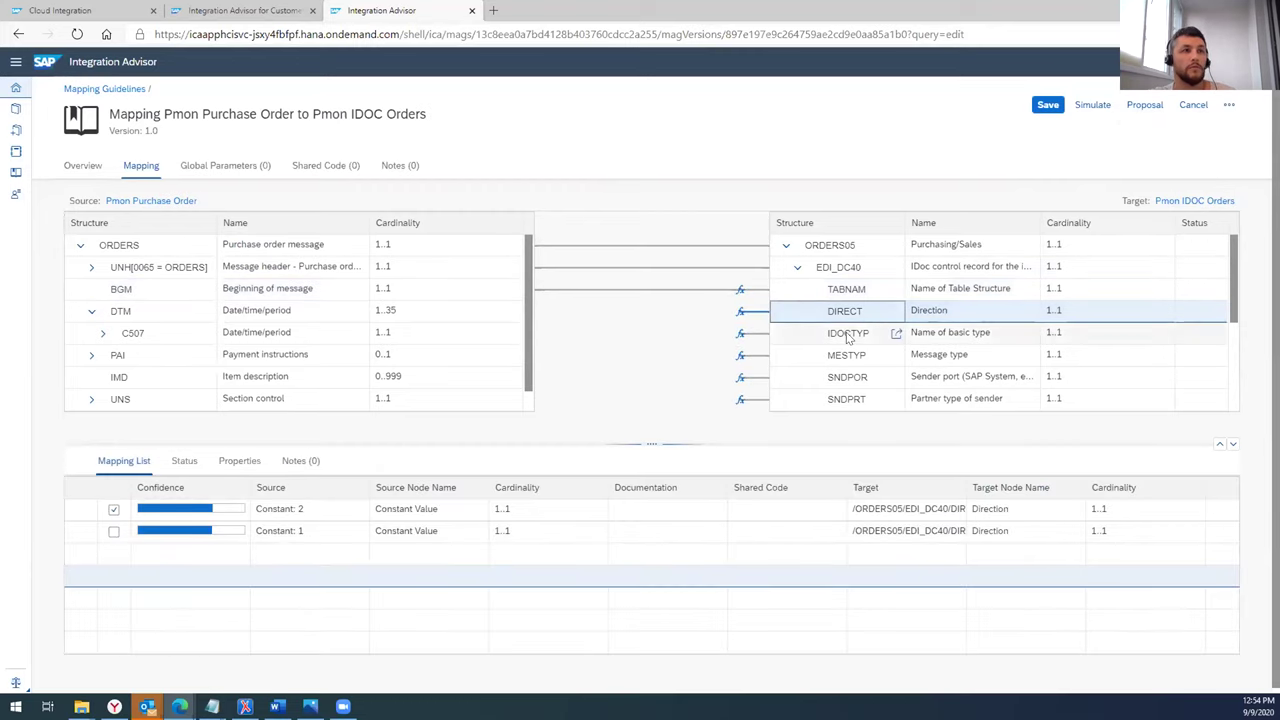
pyautogui.click(847, 335)
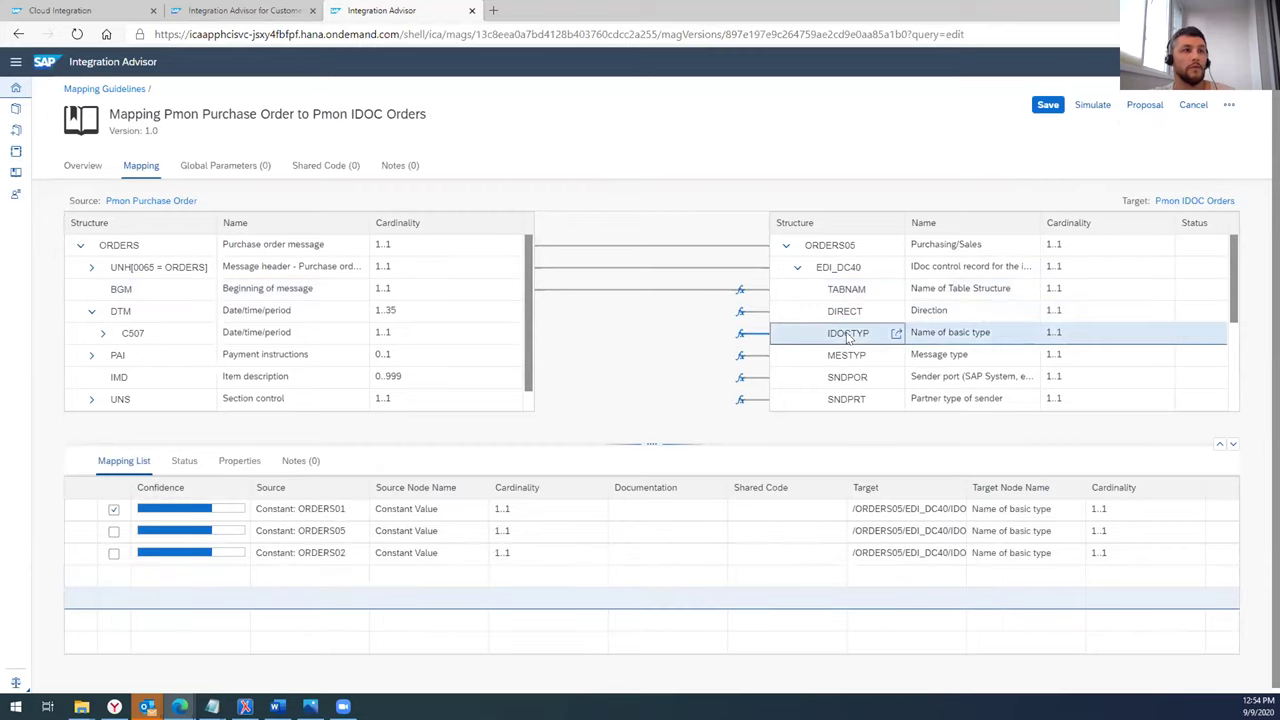
pyautogui.click(893, 355)
pyautogui.scroll(-4, 878, 345)
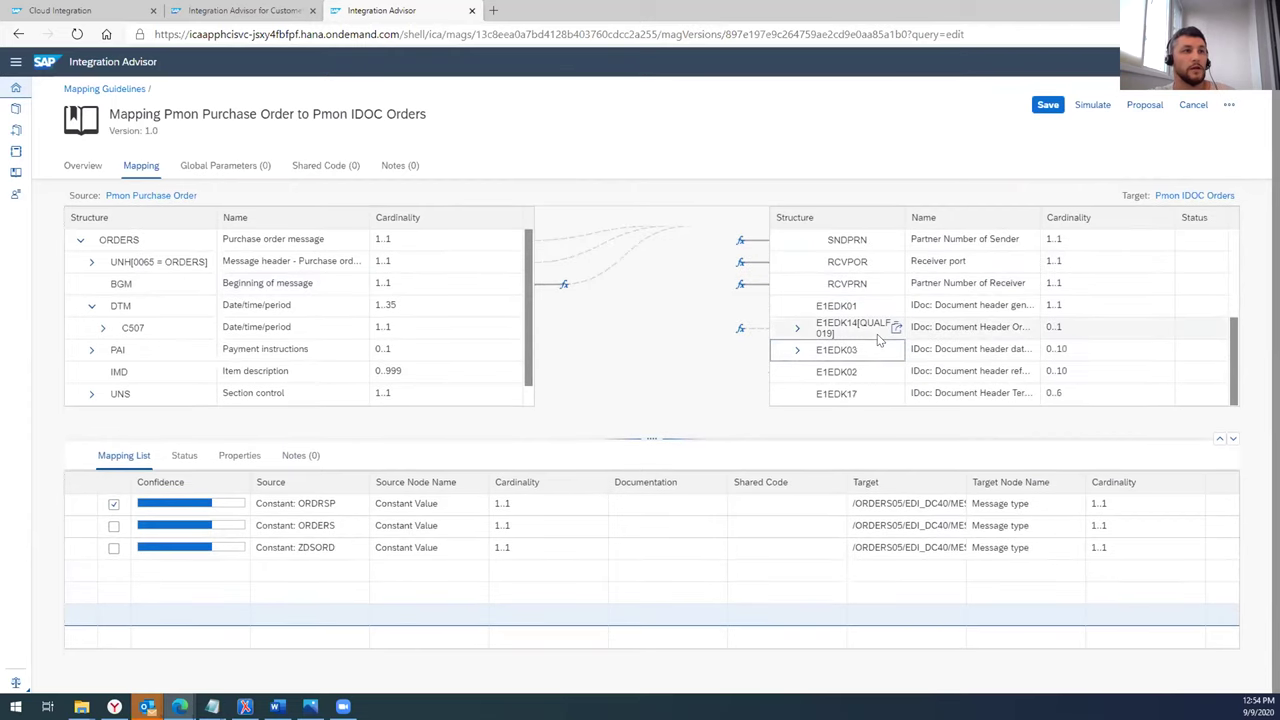
pyautogui.scroll(2, 860, 322)
pyautogui.scroll(-2, 826, 320)
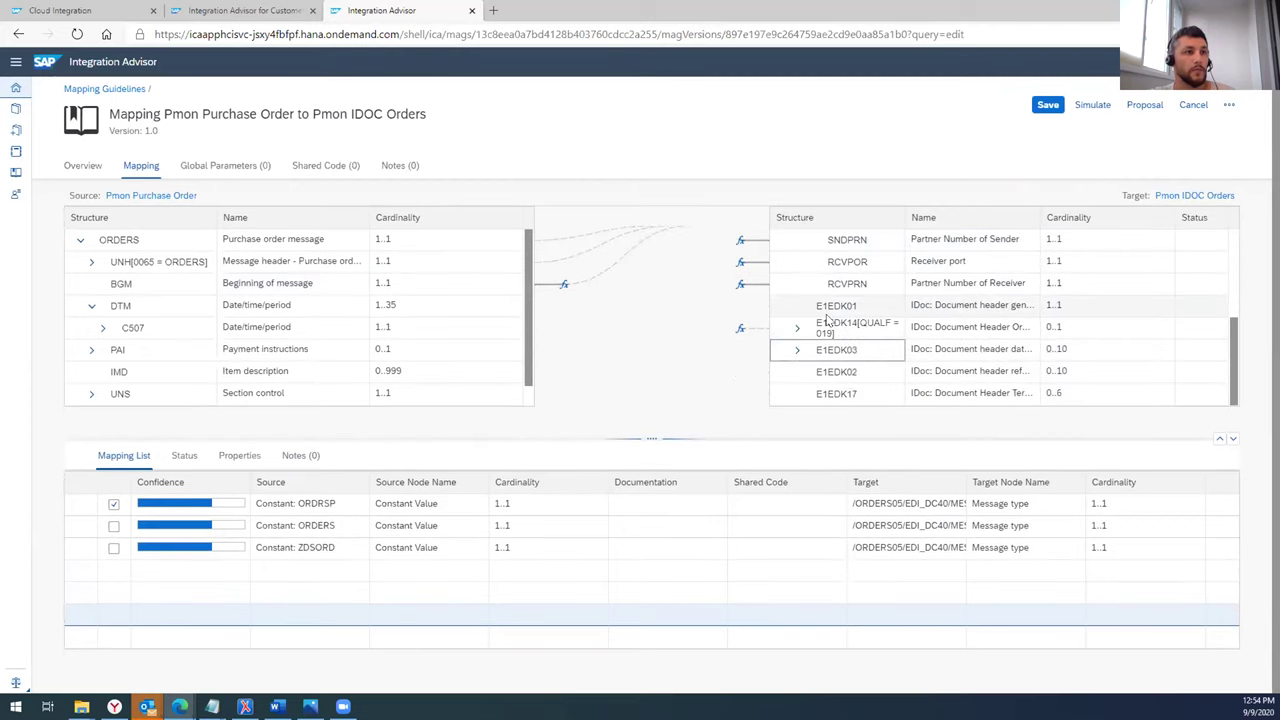
# - Enlarge the structure area, look through the target's E1EDK14 segment and save the mapping guideline
pyautogui.moveTo(655, 436); pyautogui.dragTo(700, 538)
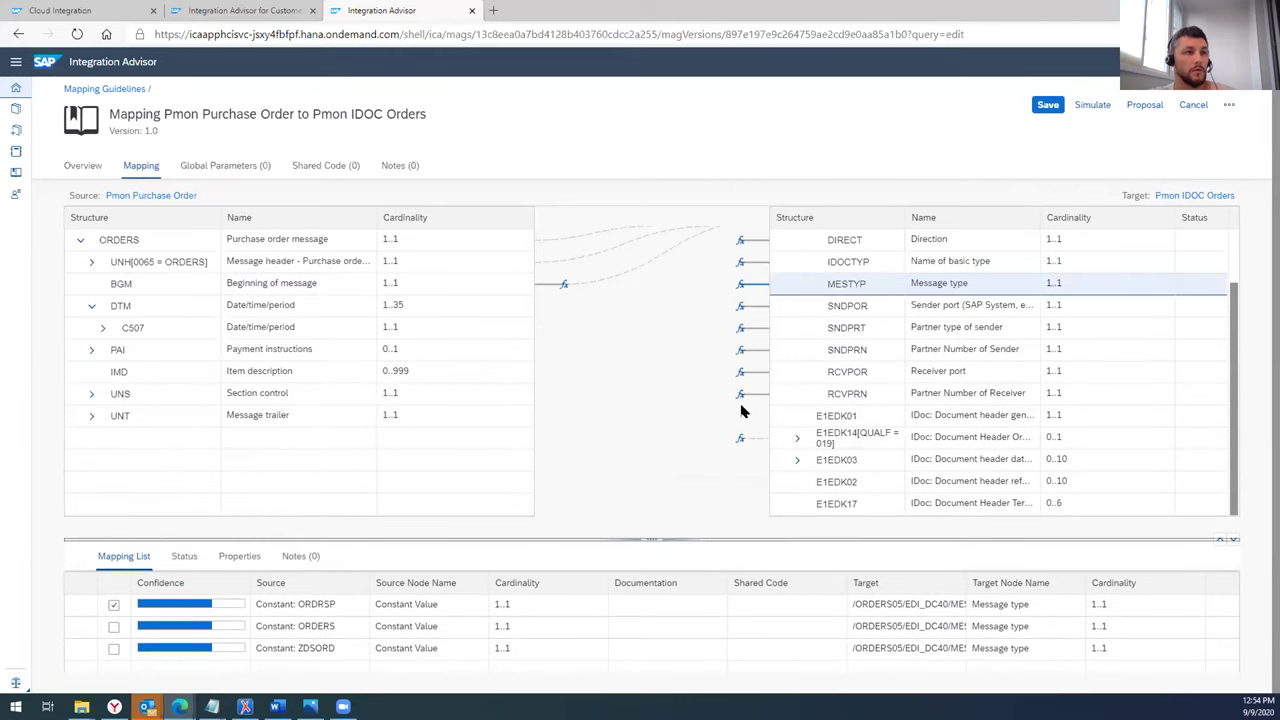
pyautogui.click(797, 429)
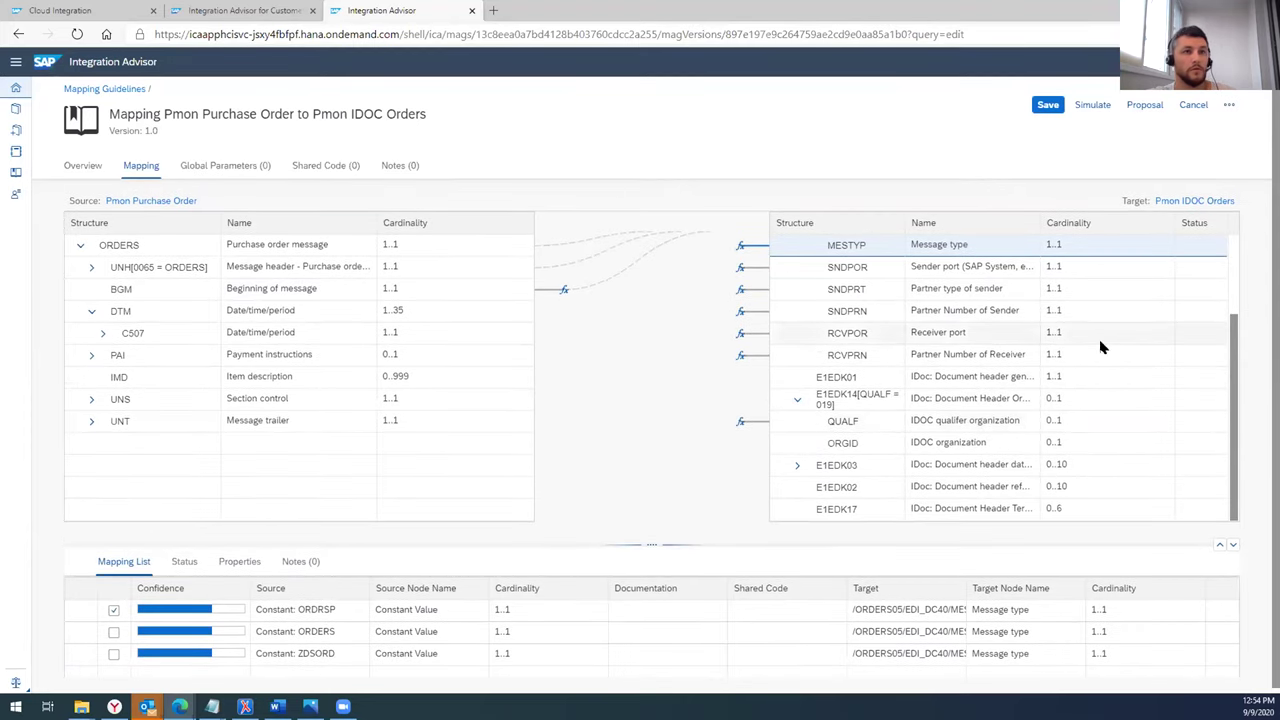
pyautogui.moveTo(1236, 414)
pyautogui.mouseDown()
pyautogui.moveTo(1232, 310)
pyautogui.moveTo(1232, 435)
pyautogui.mouseUp()
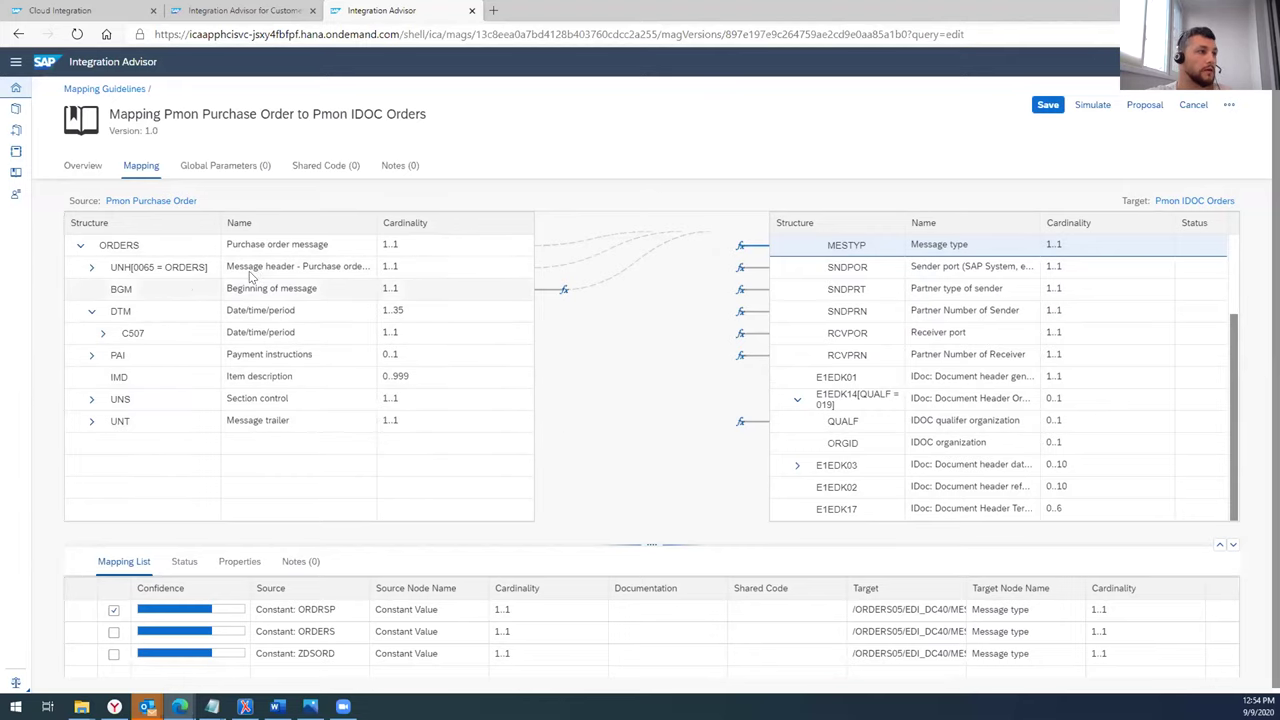
pyautogui.click(1048, 106)
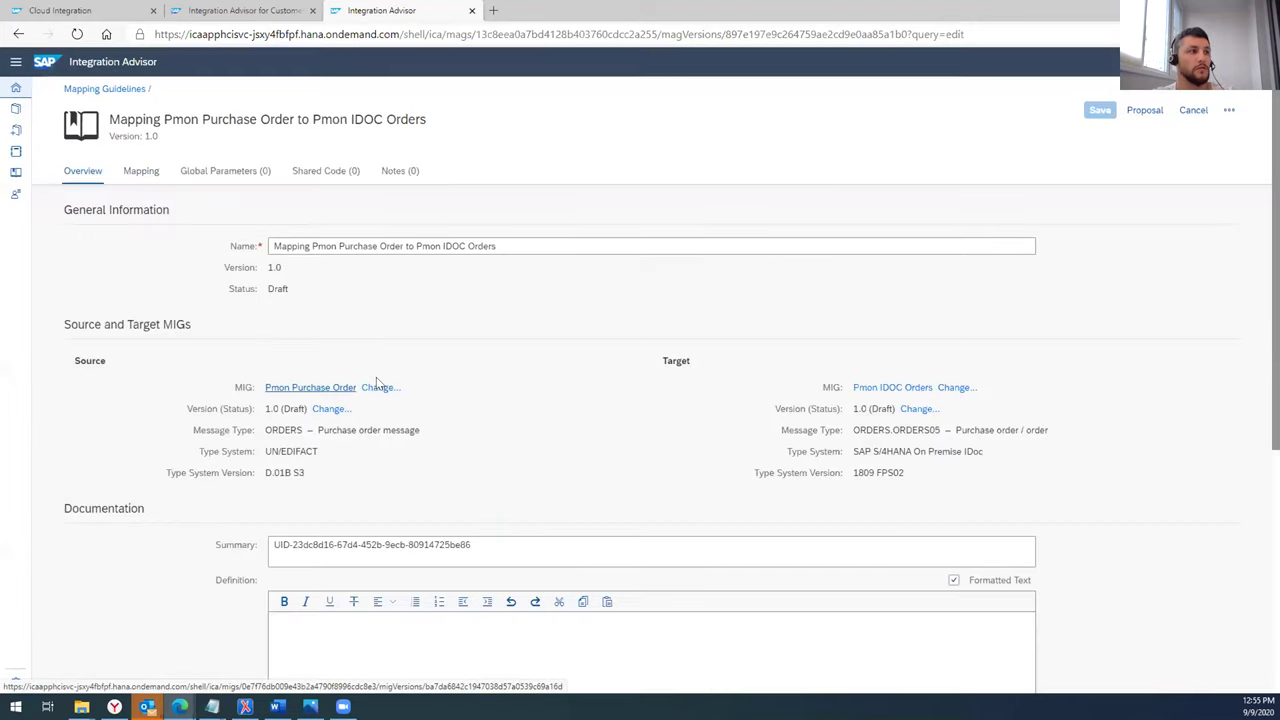
# - Open the source MIG Pmon Purchase Order and start editing its structure
pyautogui.click(300, 385)
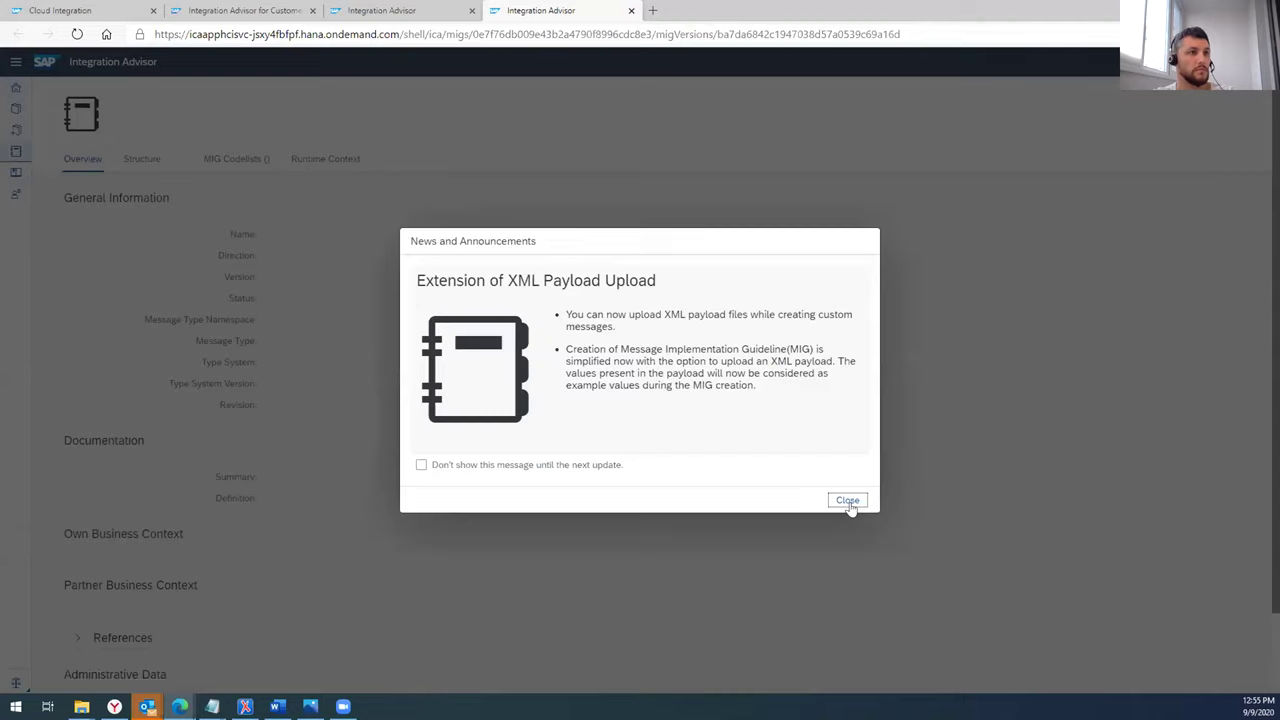
pyautogui.press('Return')
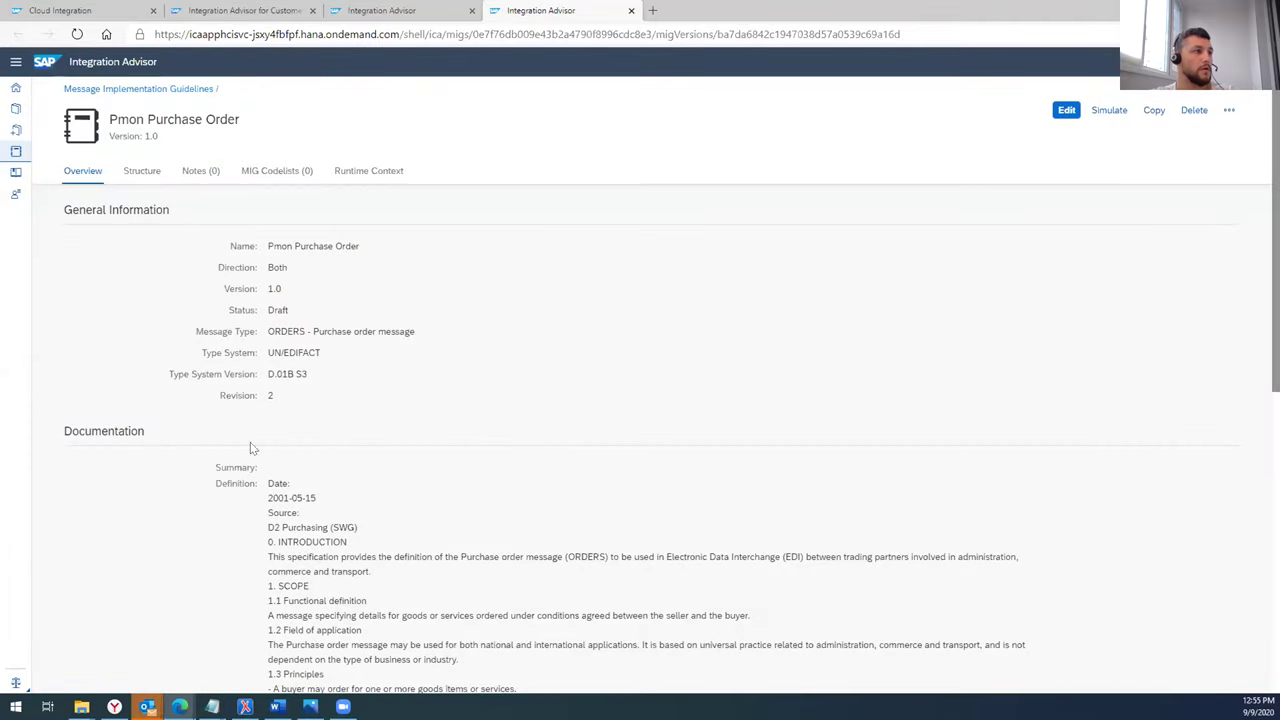
pyautogui.click(141, 170)
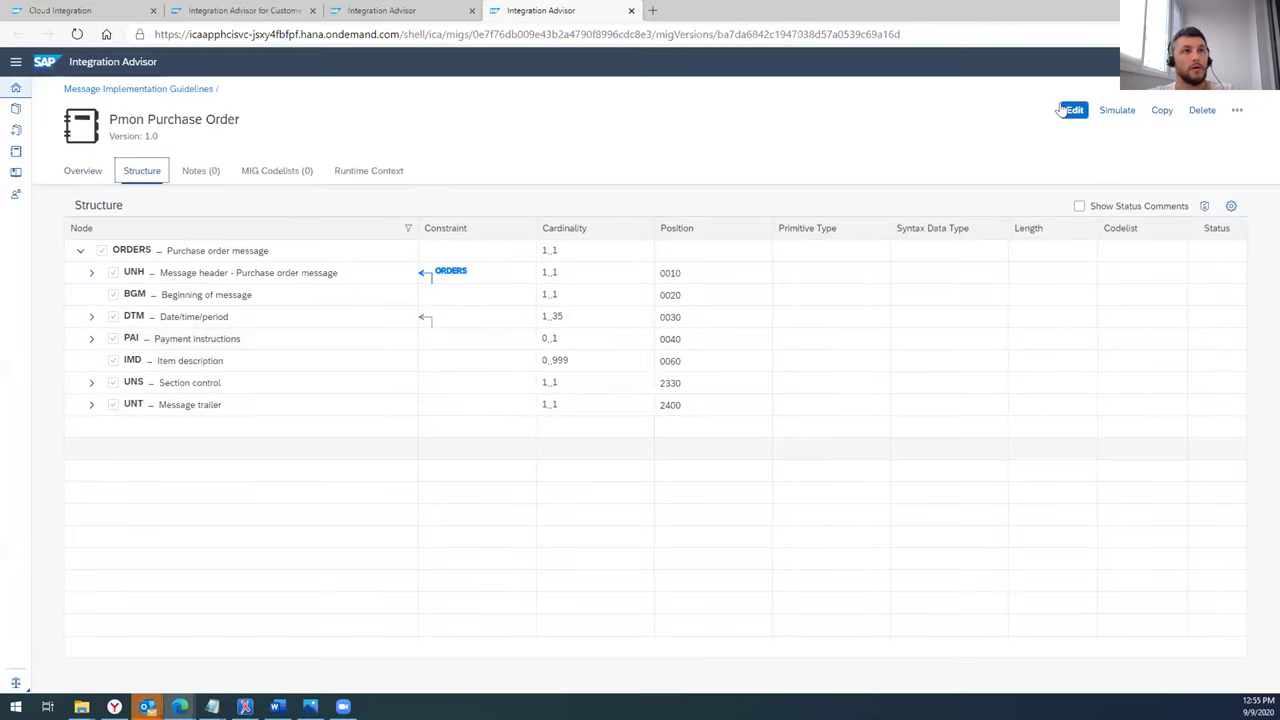
pyautogui.click(1064, 110)
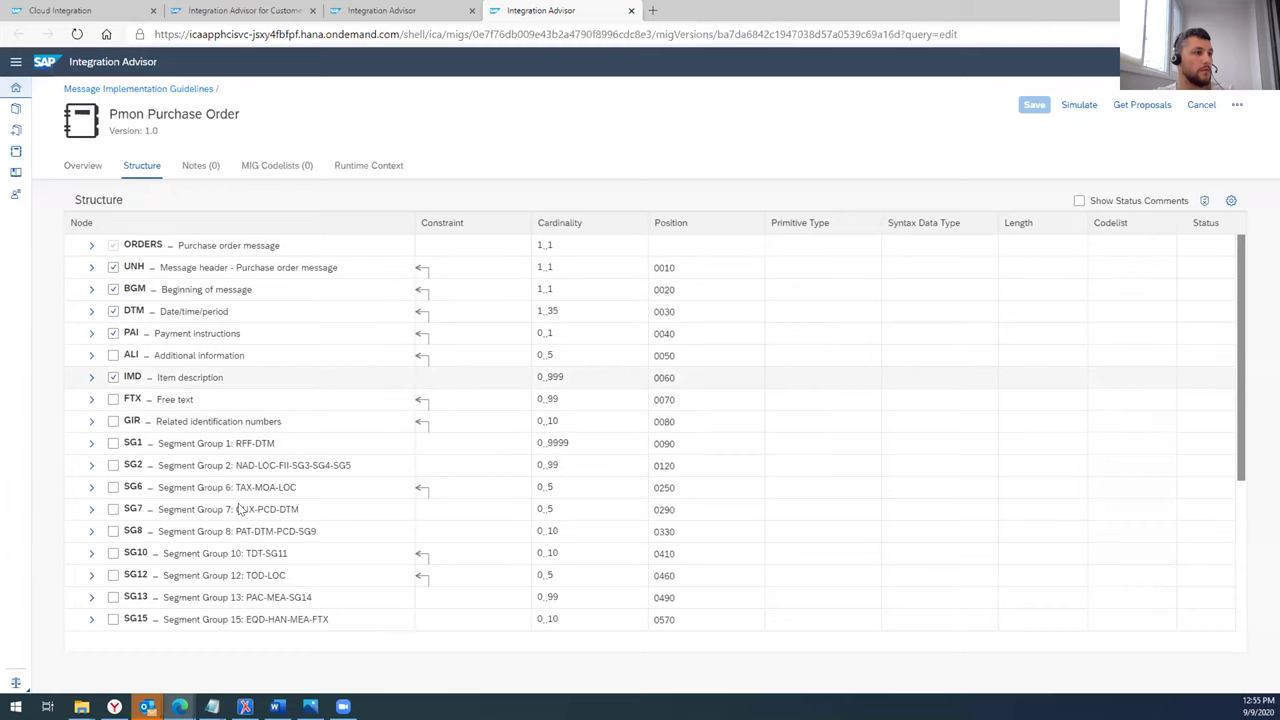
# - Look through the segment groups of the ORDERS structure and include Segment Group 28 (SG28)
pyautogui.scroll(-3, 213, 572)
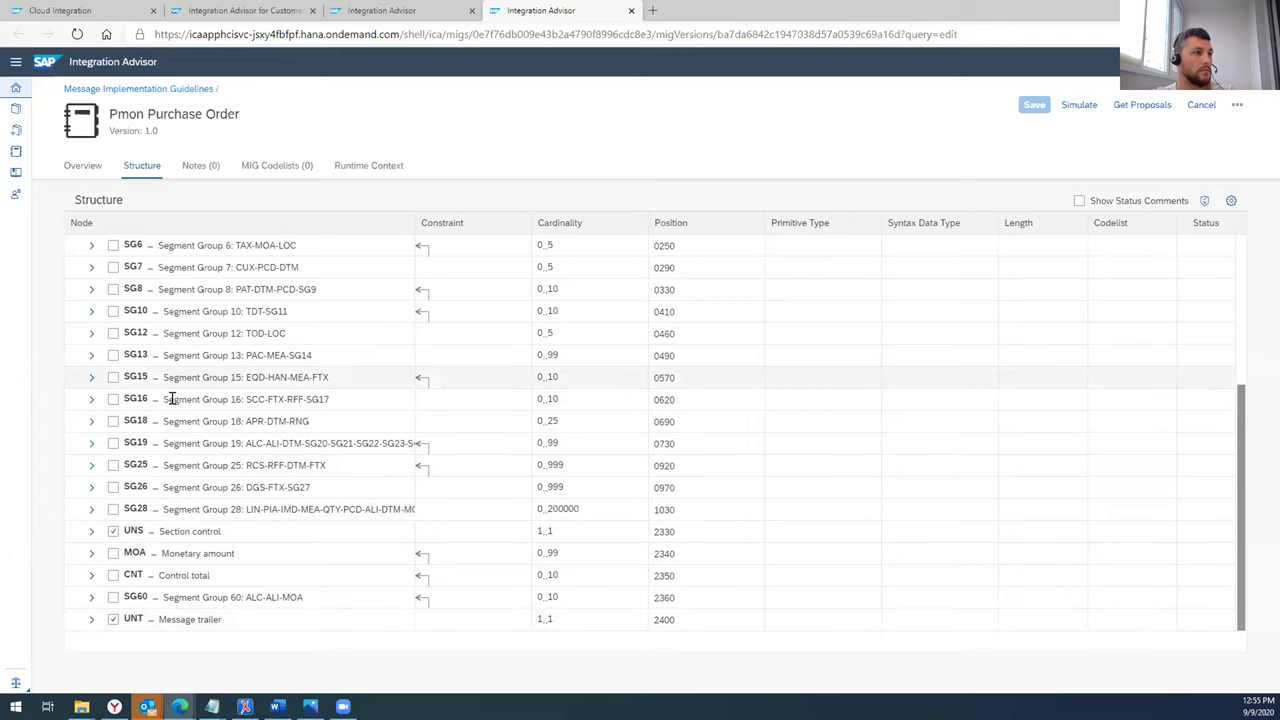
pyautogui.scroll(2, 229, 355)
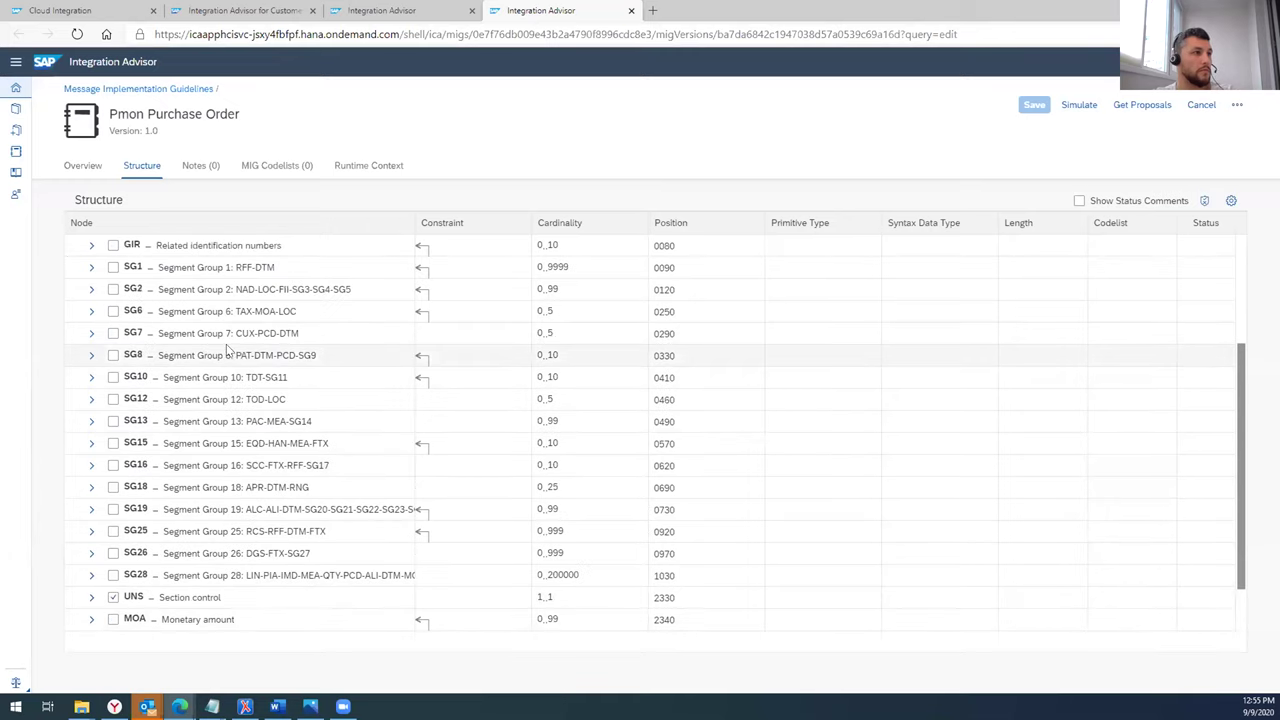
pyautogui.scroll(2, 210, 365)
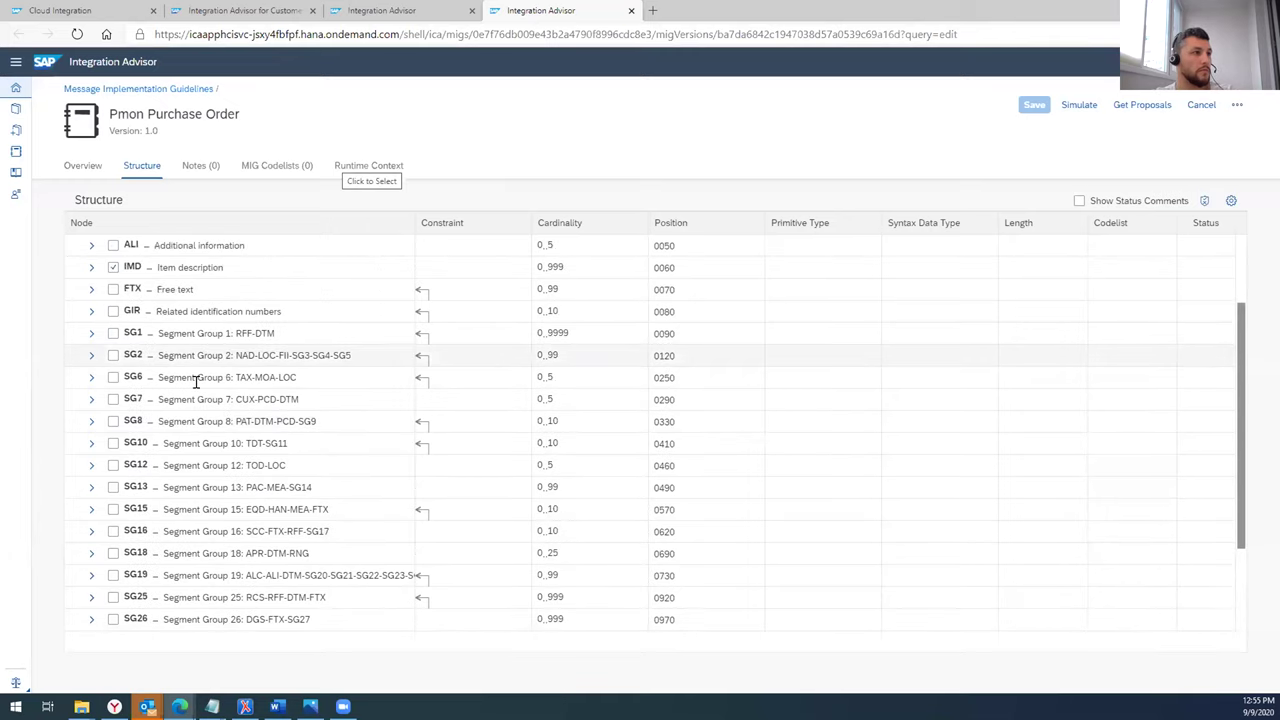
pyautogui.scroll(-2, 186, 402)
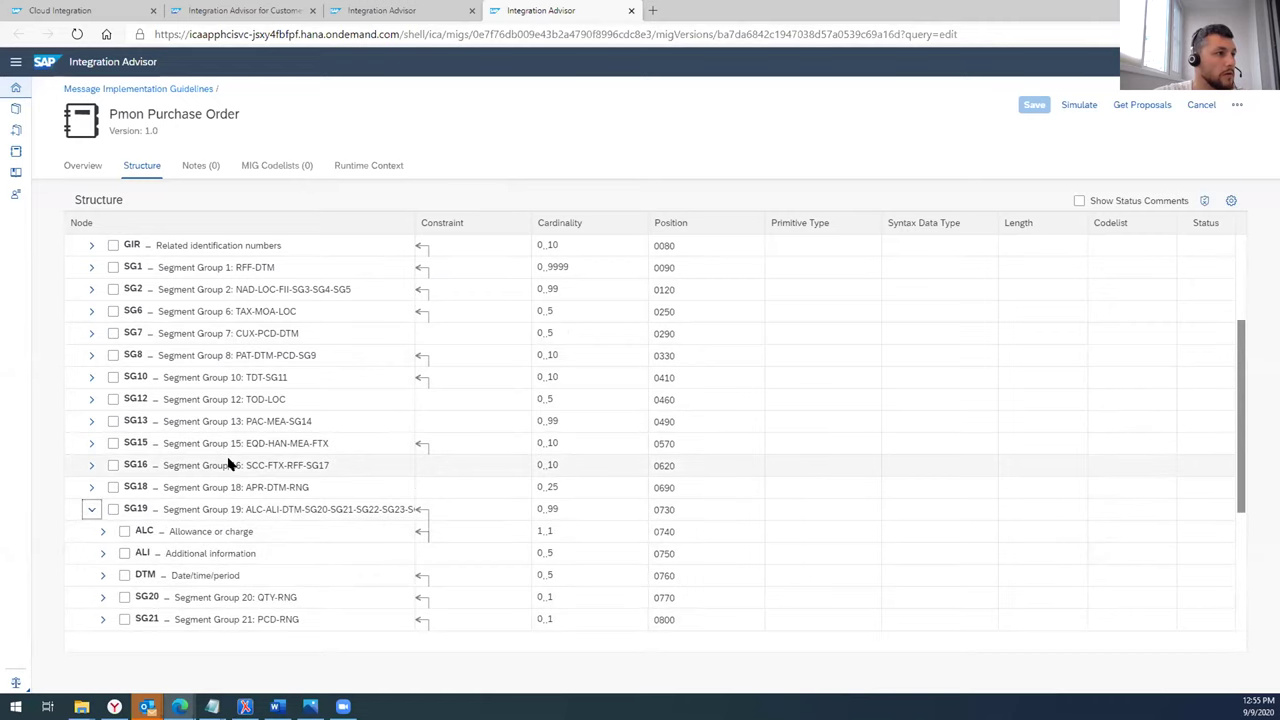
pyautogui.scroll(-2, 229, 463)
pyautogui.scroll(-2, 210, 455)
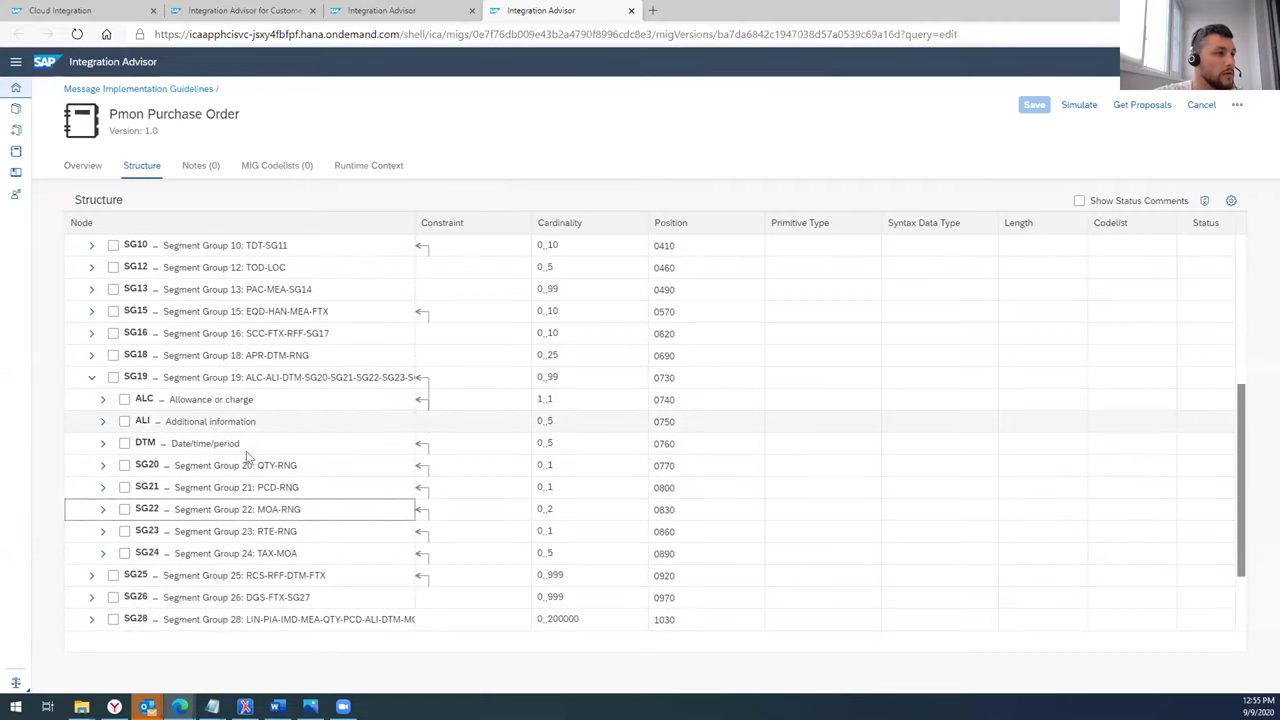
pyautogui.scroll(-2, 113, 560)
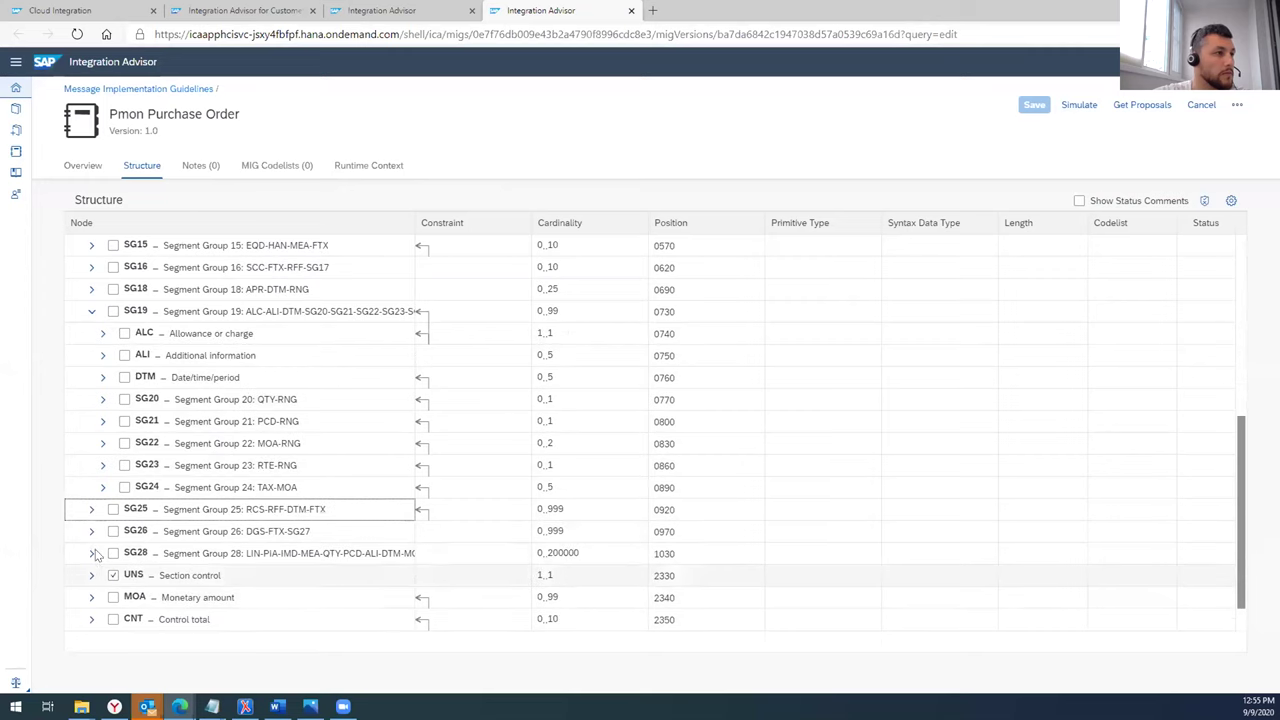
pyautogui.click(113, 555)
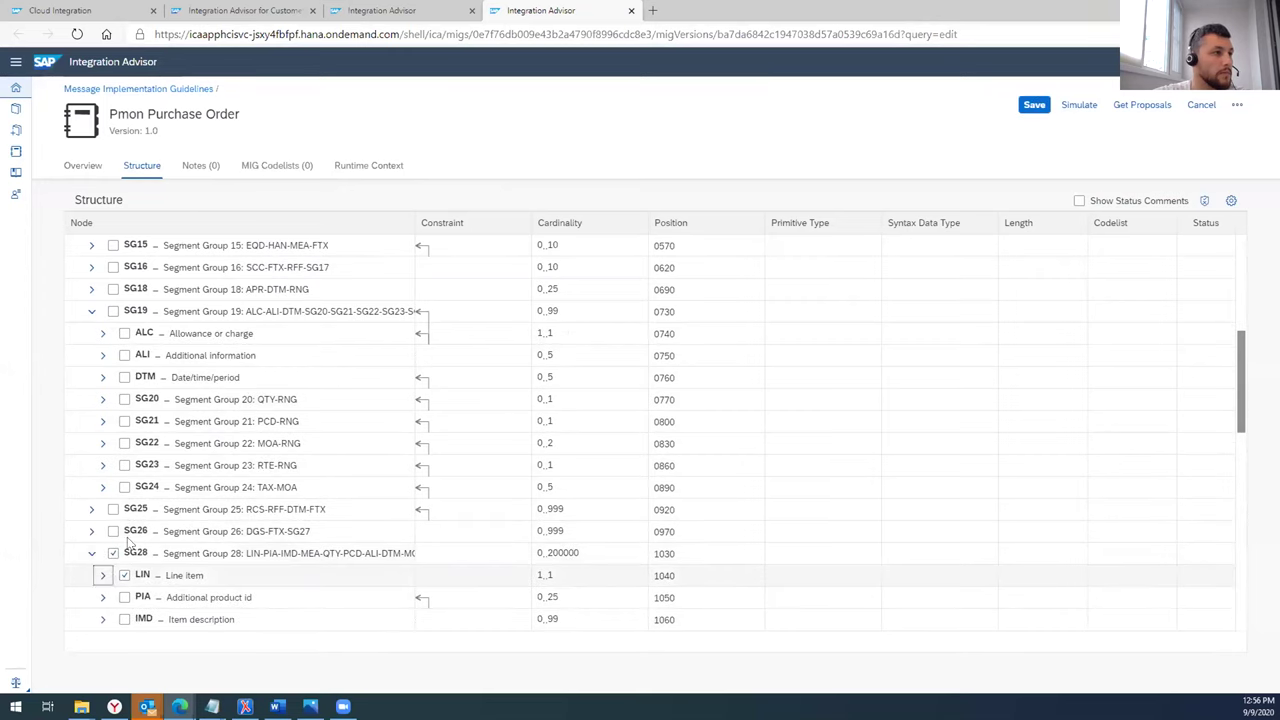
# - Select all child nodes of the LIN line item segment in SG28 and collapse the segment again
pyautogui.click(102, 575)
pyautogui.scroll(-2, 148, 508)
pyautogui.rightClick(151, 508)
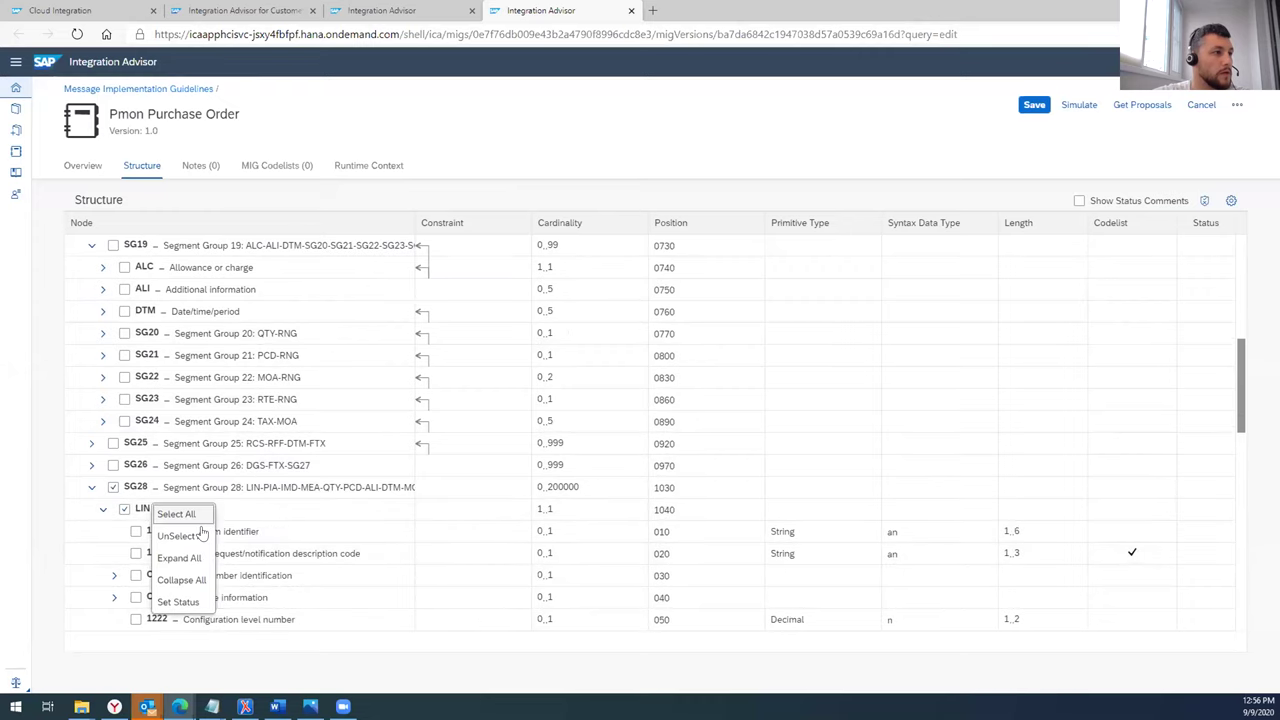
pyautogui.click(176, 515)
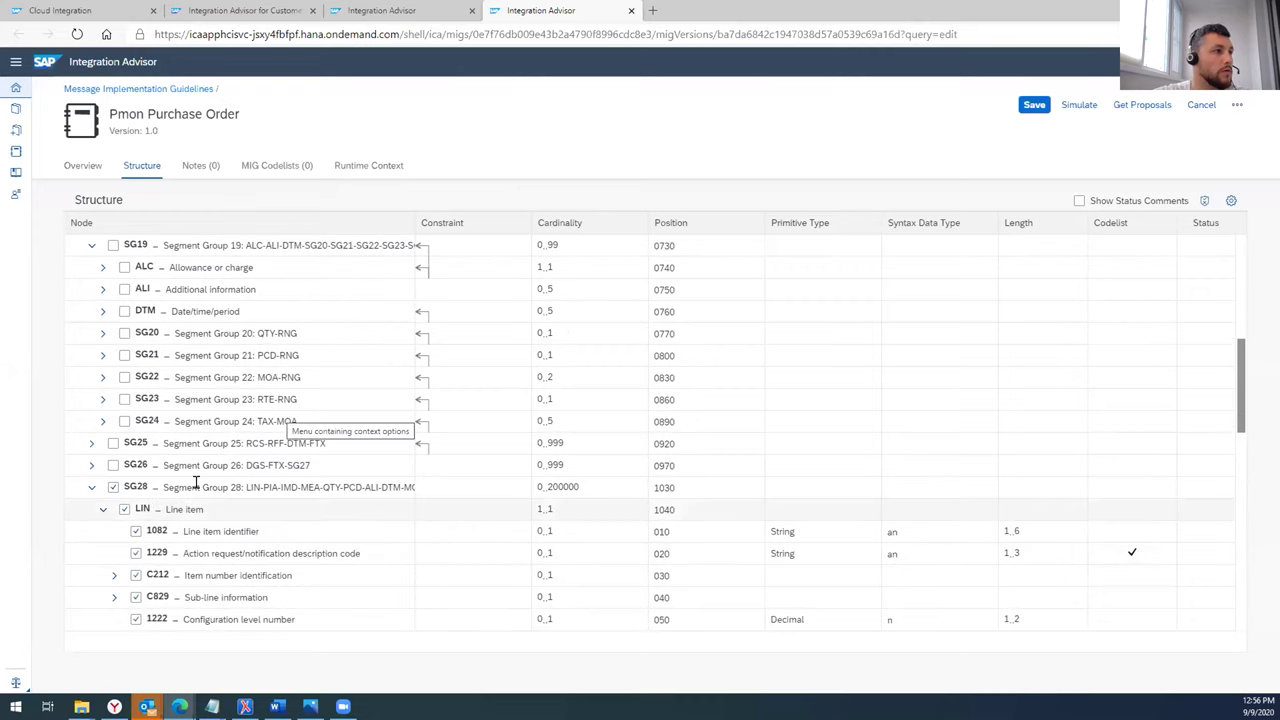
pyautogui.click(104, 509)
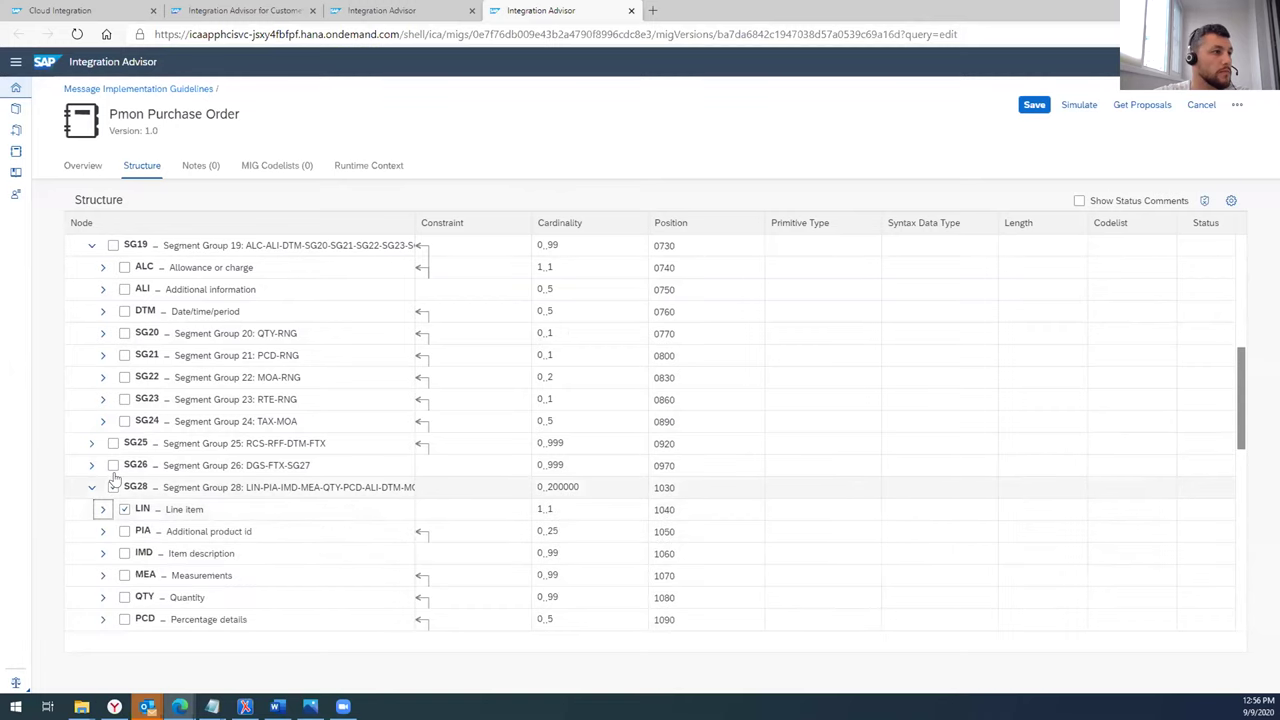
# - Select the IMD item description and QTY quantity segments in SG28, including their child nodes
pyautogui.scroll(-1, 115, 495)
pyautogui.scroll(-1, 170, 470)
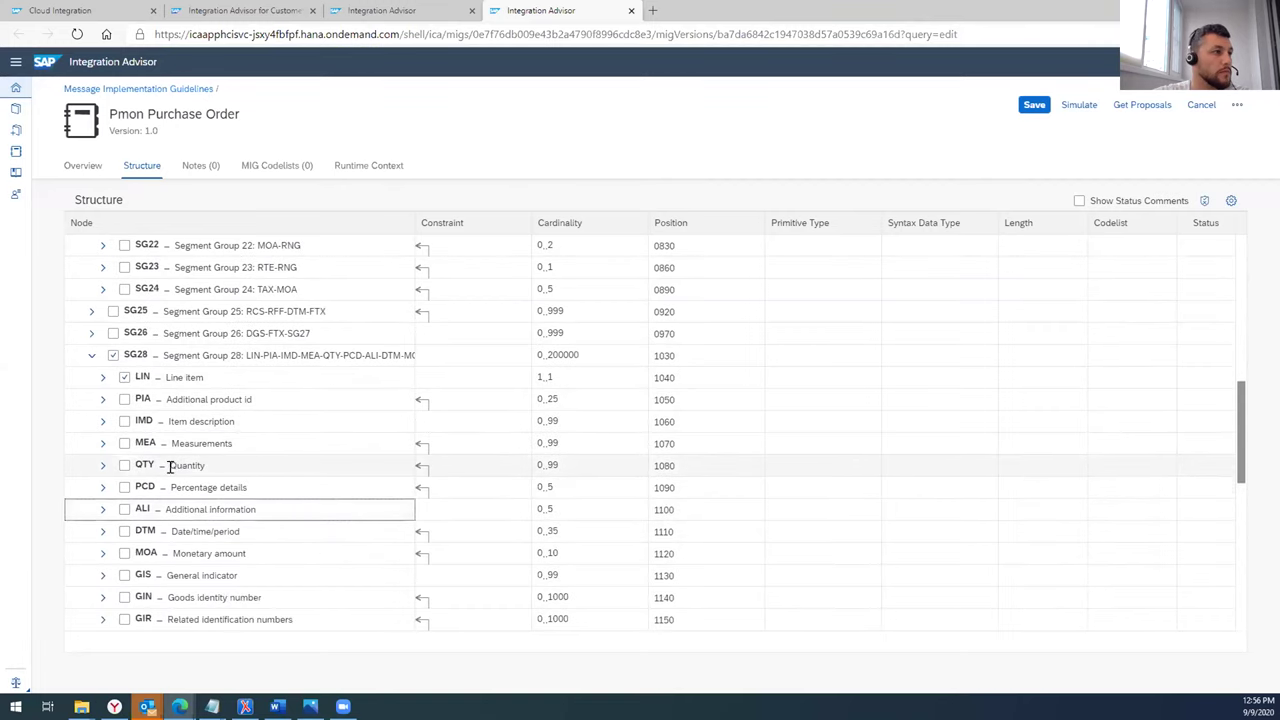
pyautogui.rightClick(124, 426)
pyautogui.click(135, 506)
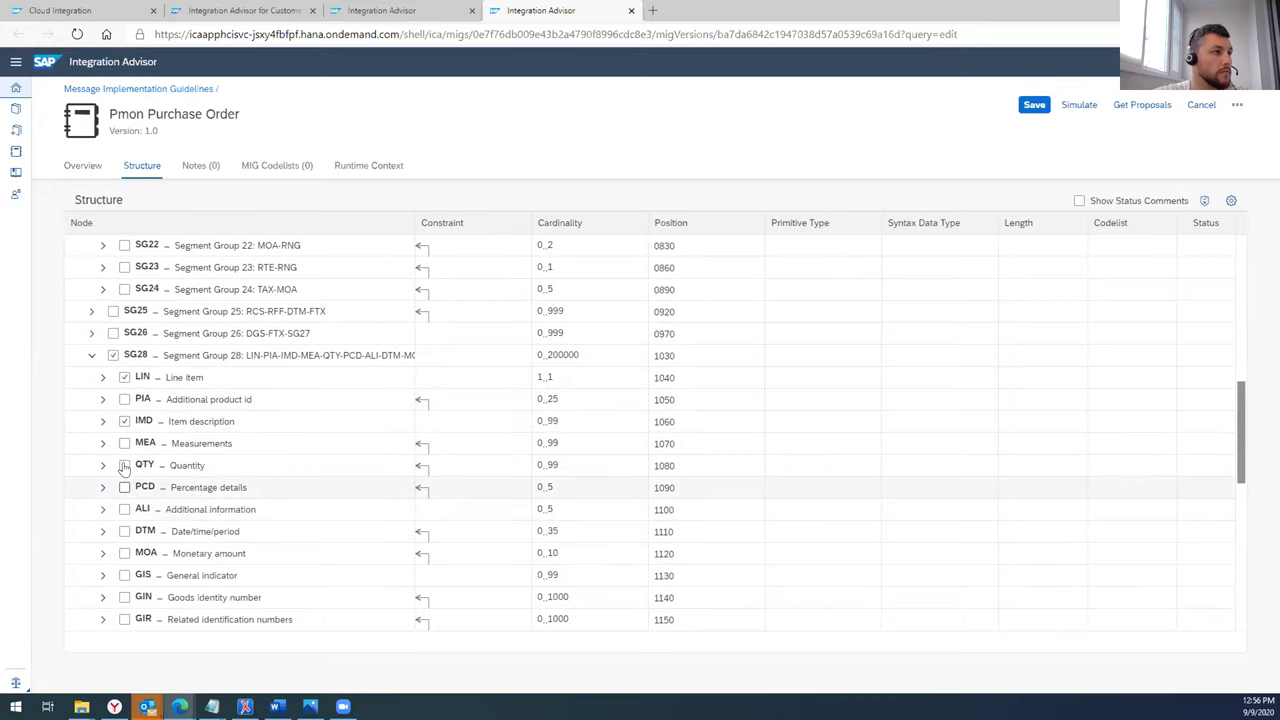
pyautogui.rightClick(127, 466)
pyautogui.click(146, 478)
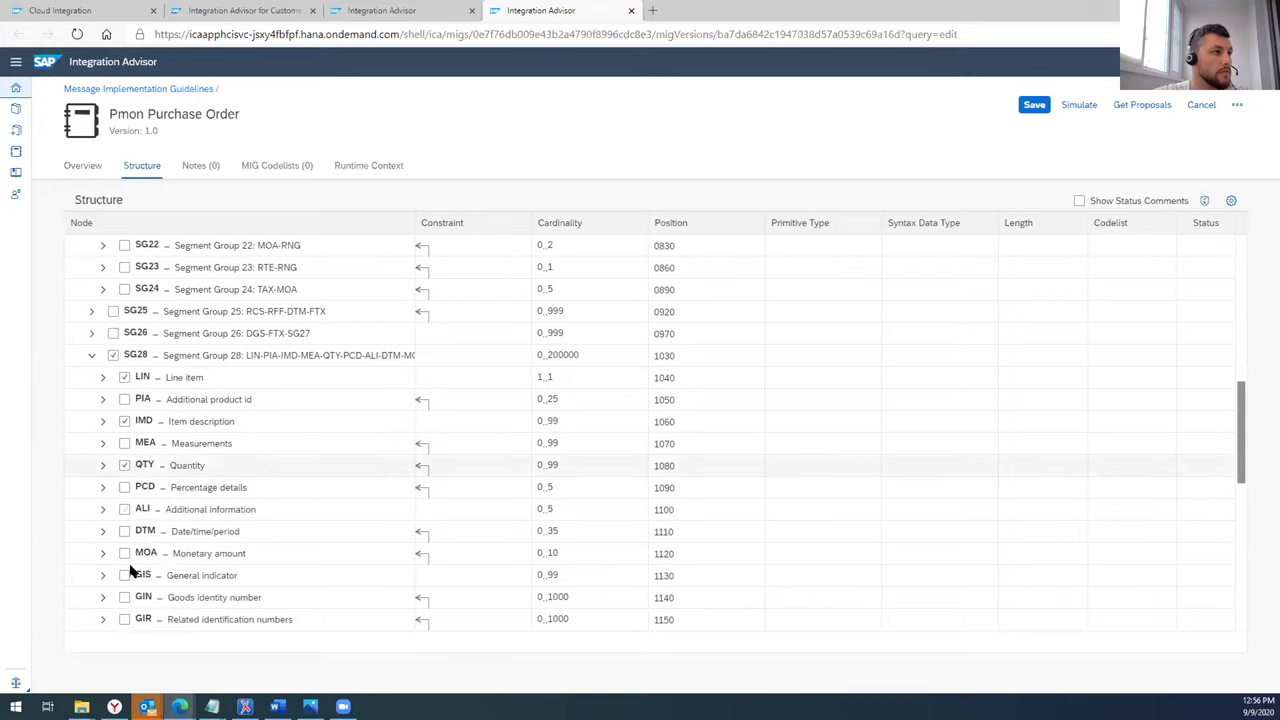
# - Select the DTM and FTX segments in SG28 with all their child nodes and save the MIG
pyautogui.scroll(-1, 123, 531)
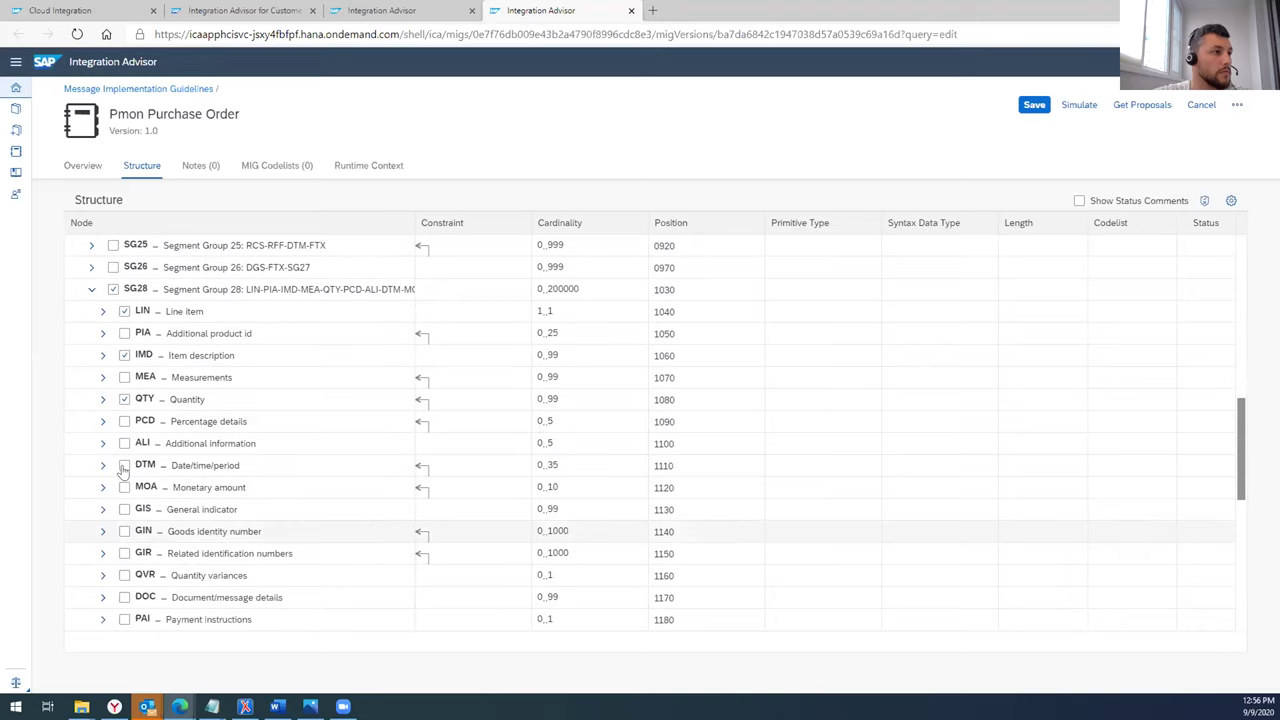
pyautogui.rightClick(124, 470)
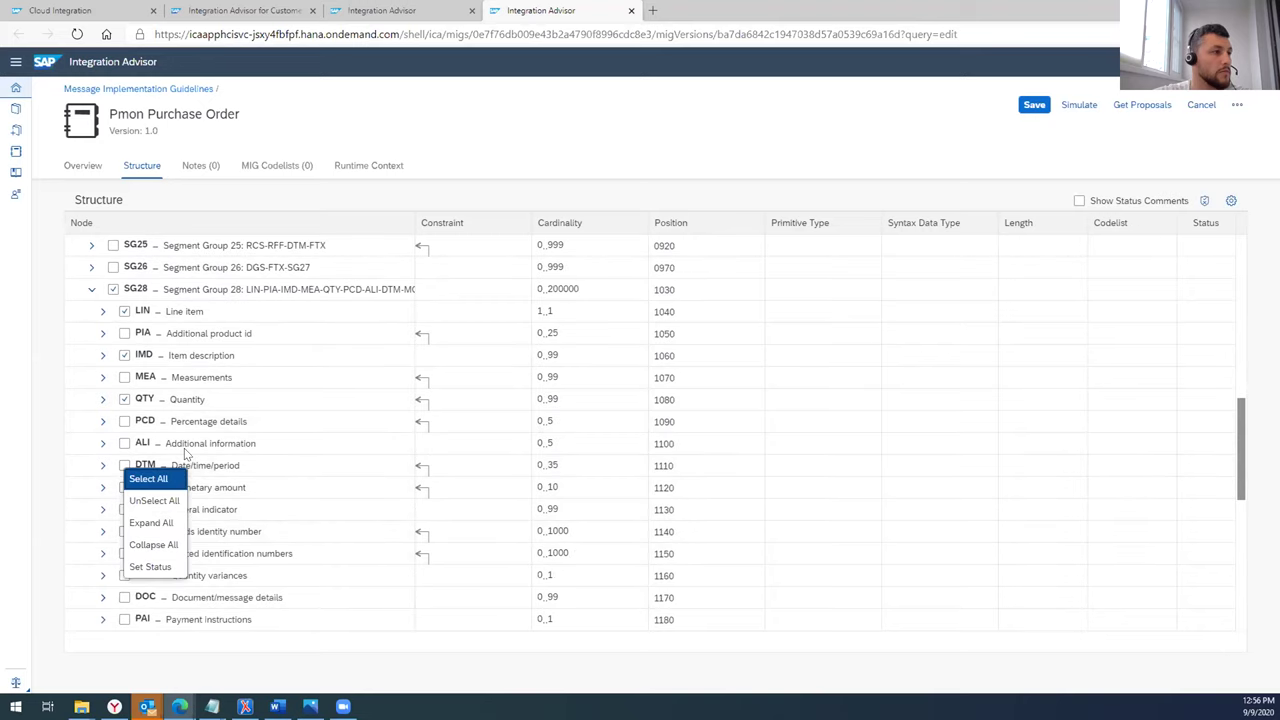
pyautogui.click(146, 479)
pyautogui.scroll(-3, 118, 483)
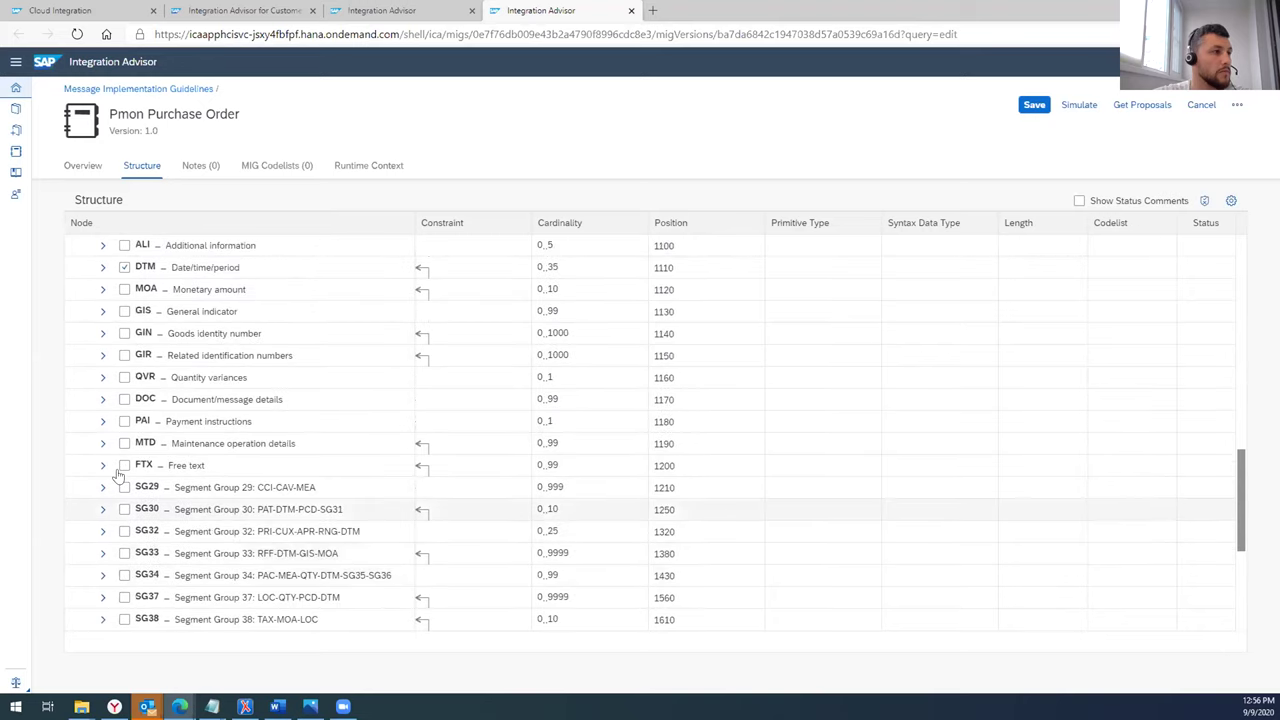
pyautogui.rightClick(122, 474)
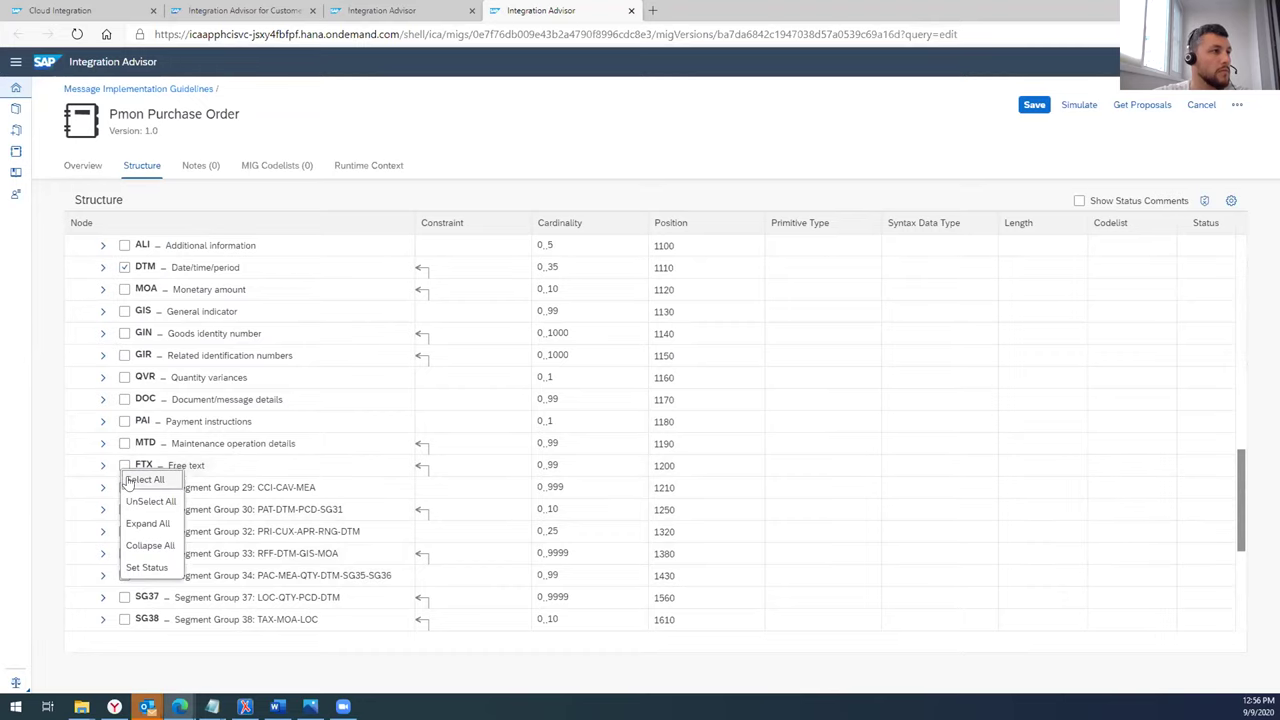
pyautogui.click(130, 481)
pyautogui.click(1032, 108)
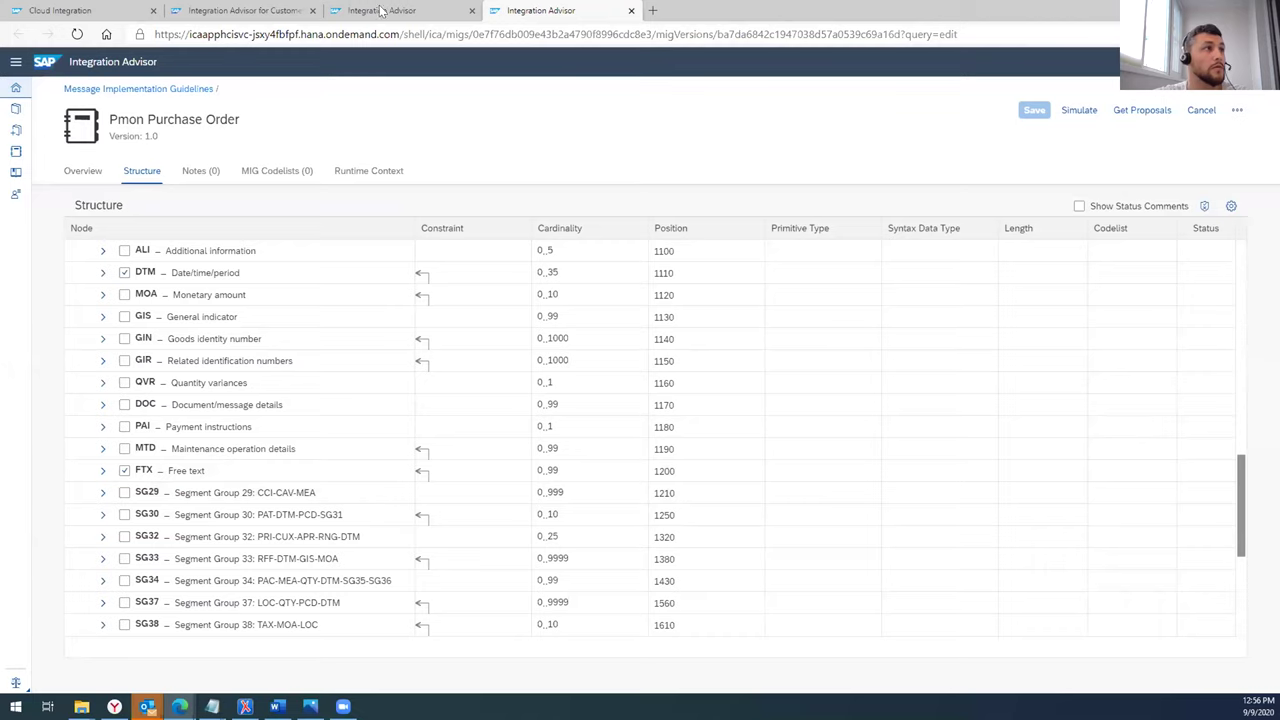
# - Return to the mapping guideline, get proposals for the extended source and target structures, and select the best proposal
pyautogui.hotkey('ctrl', 'shift', 'Tab')
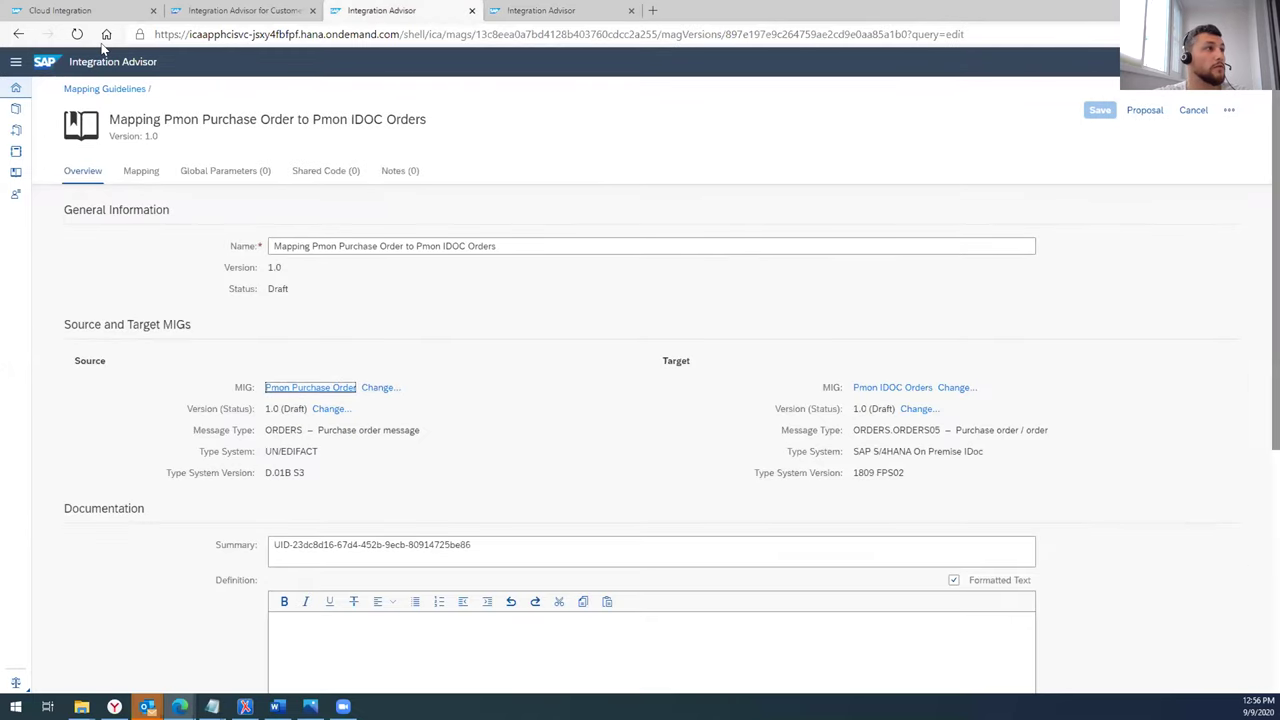
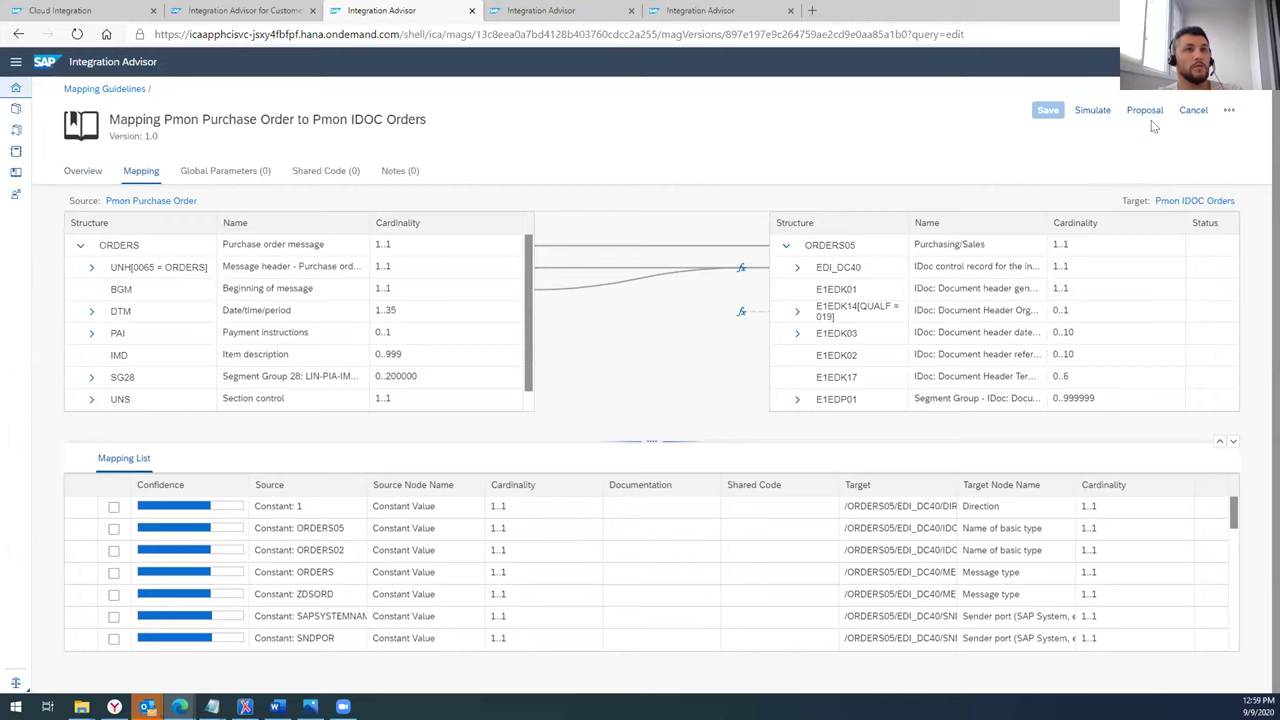
pyautogui.click(1145, 110)
pyautogui.click(1155, 133)
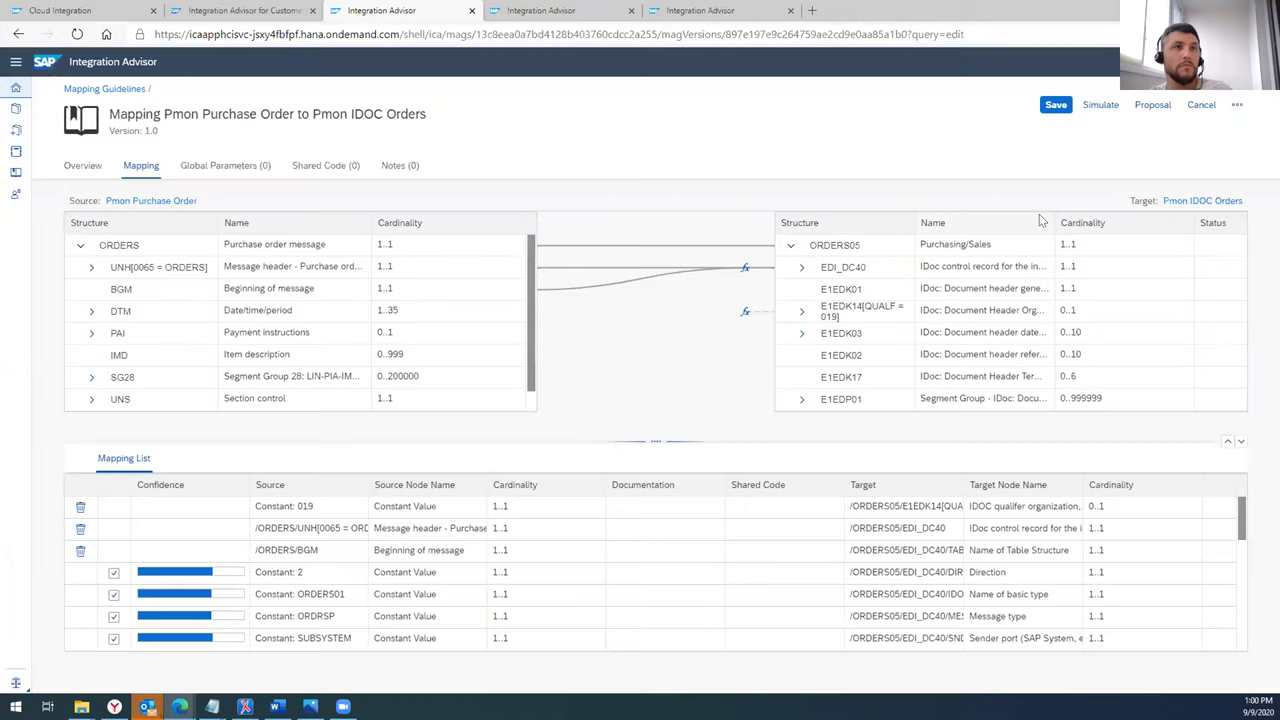
pyautogui.click(1152, 105)
pyautogui.click(1152, 169)
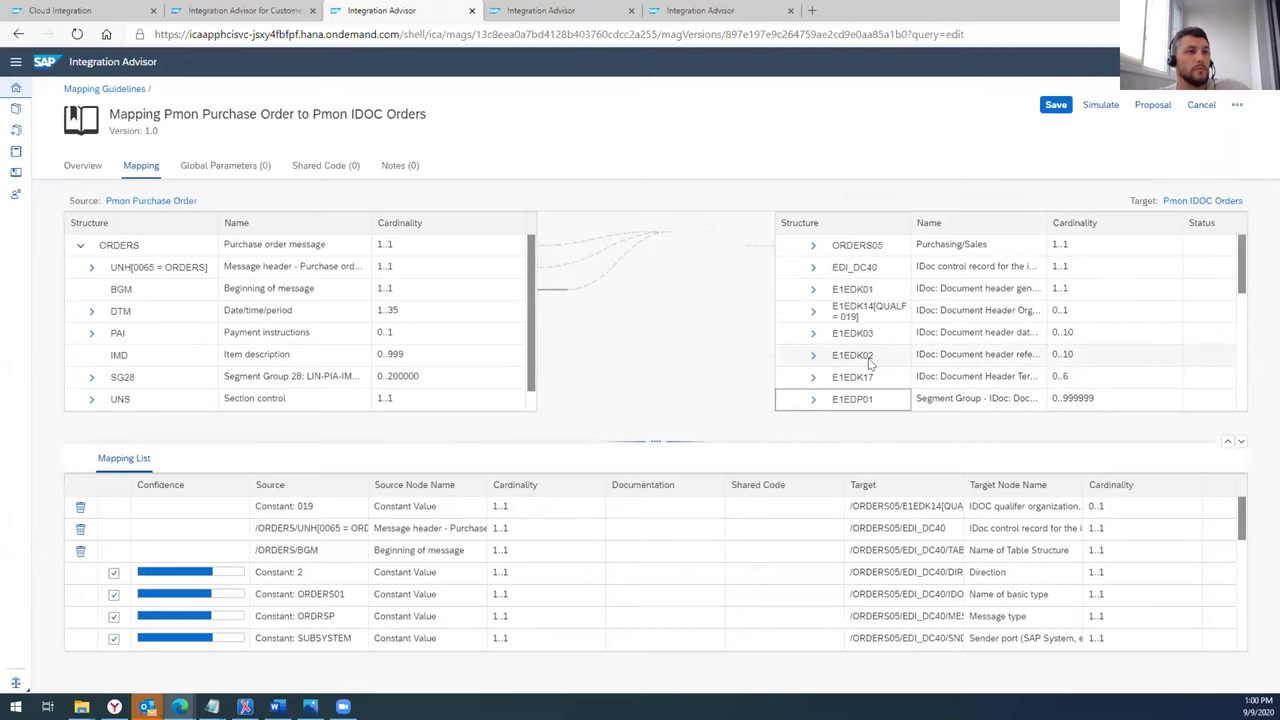
# - Examine the proposed mapping for the QUALF field in the target's E1EDP19 segment and expand the EDI_DC40 control record
pyautogui.scroll(-5, 870, 364)
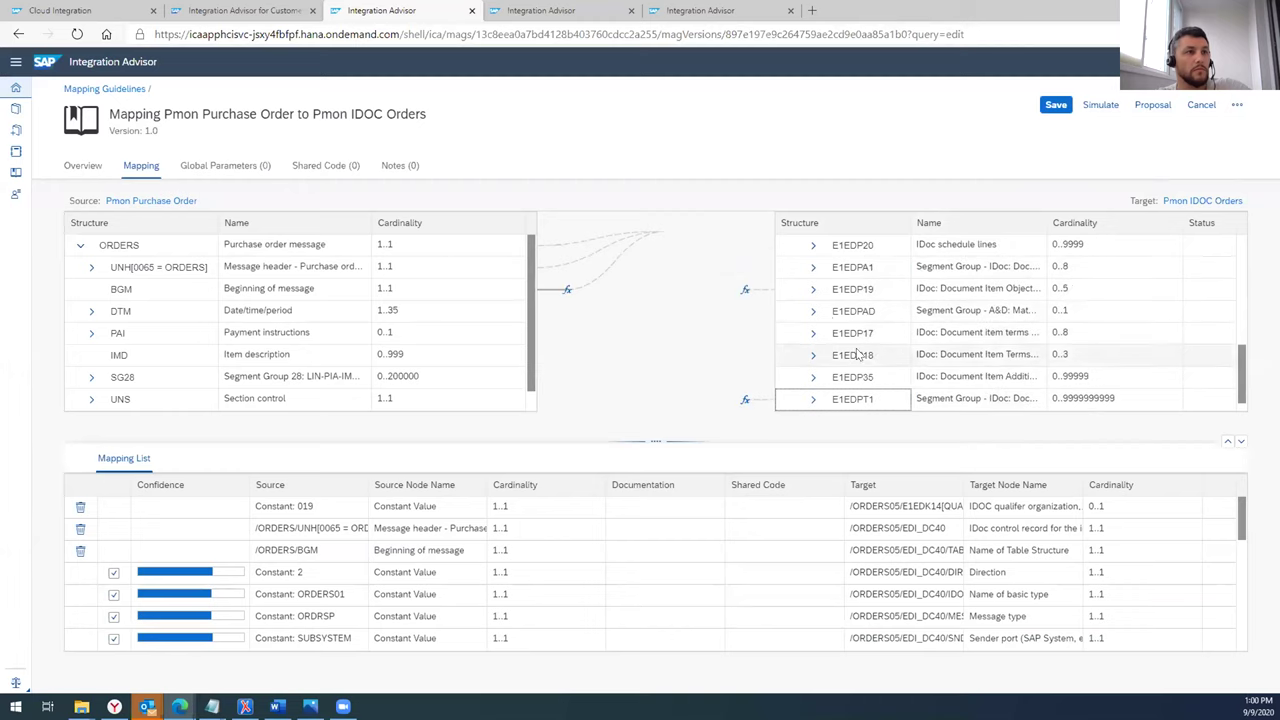
pyautogui.click(813, 289)
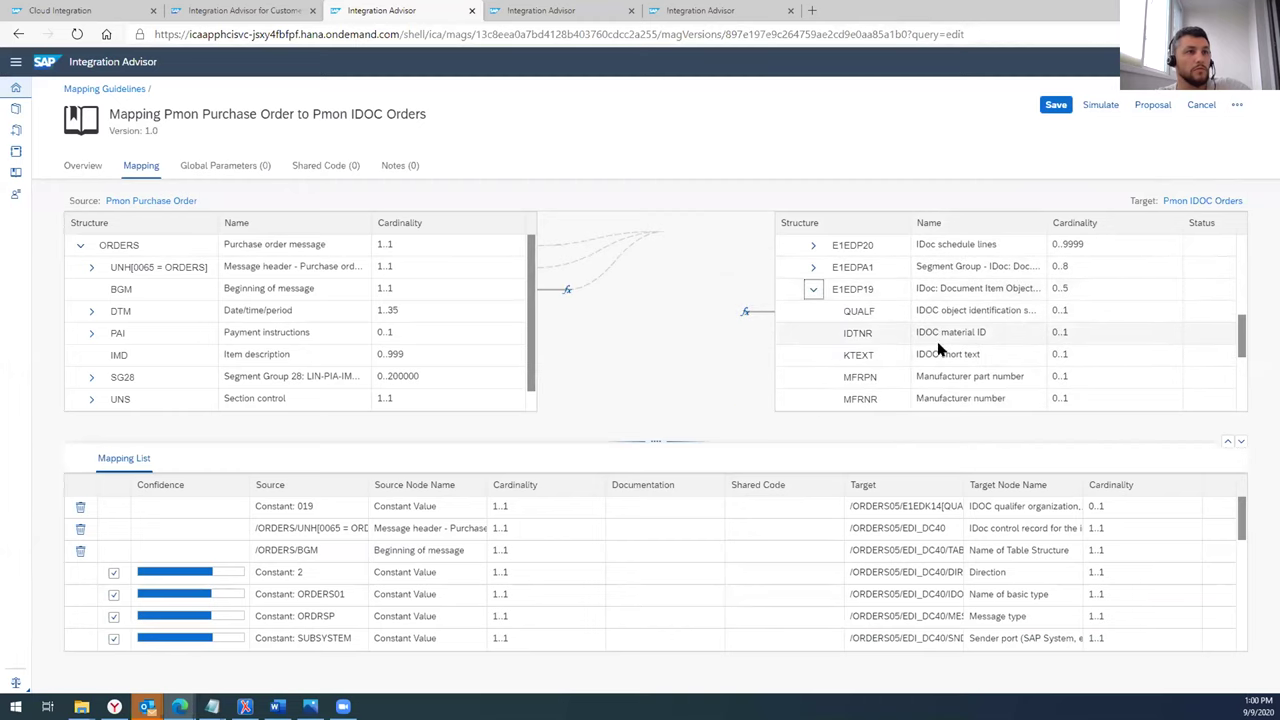
pyautogui.click(862, 312)
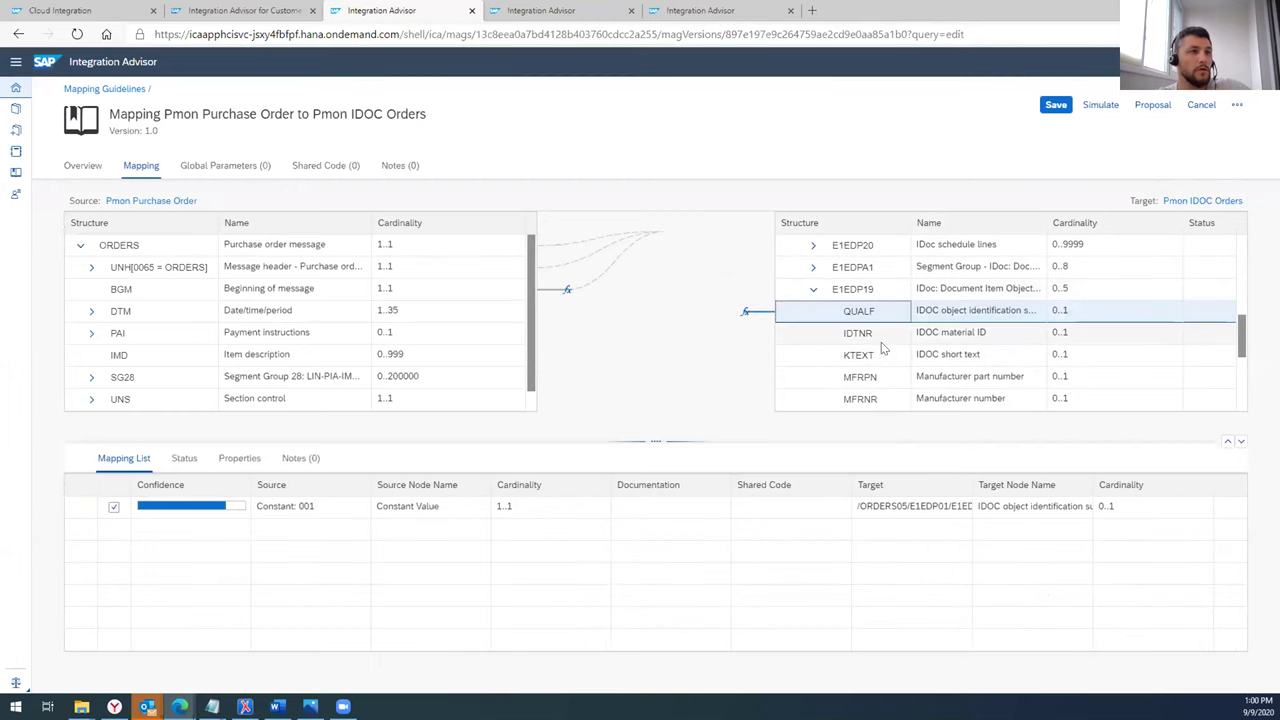
pyautogui.scroll(6, 870, 348)
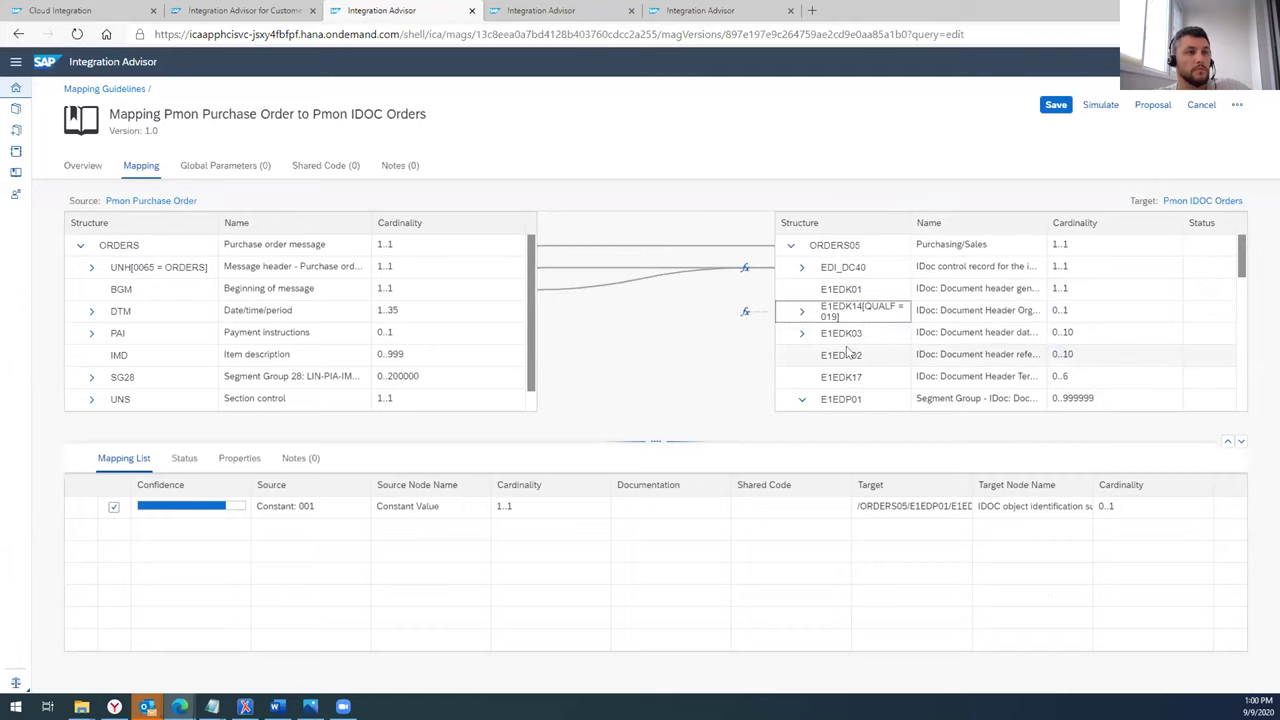
pyautogui.click(801, 267)
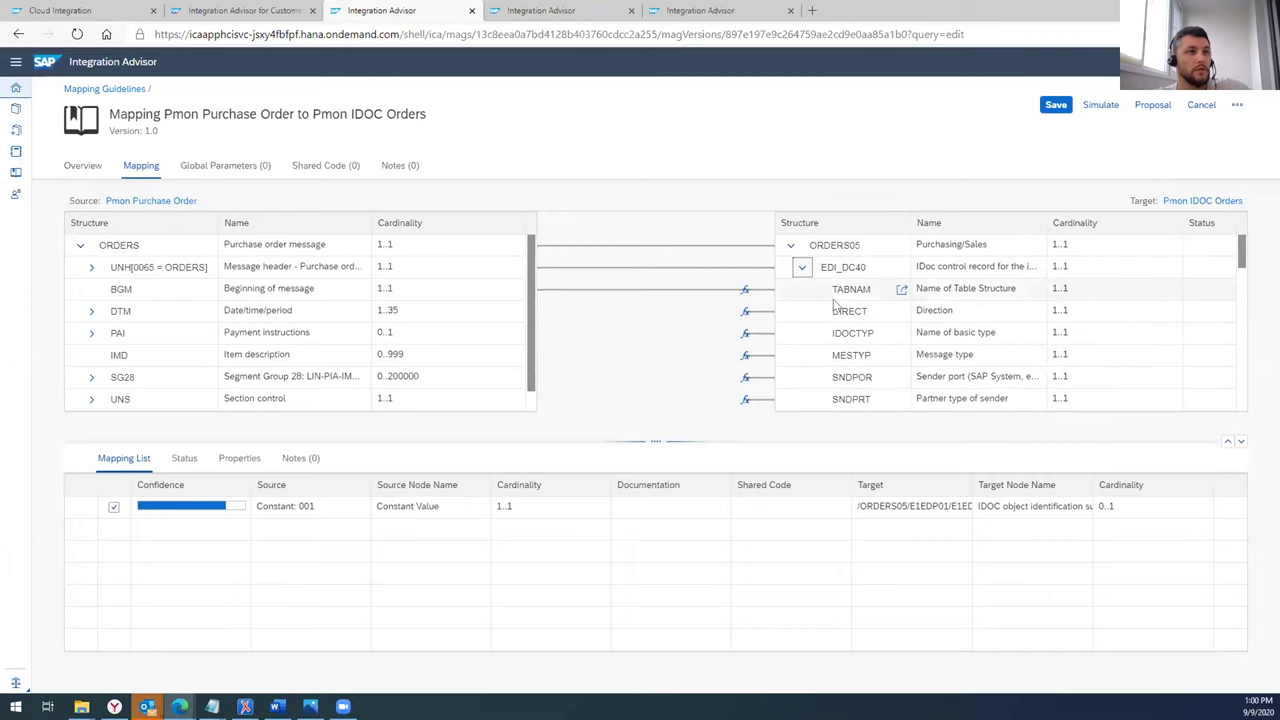
# - Examine the proposed mappings down the target ORDERS05 structure, including the E1EDPT1 segment group, and return to the start of the structure
pyautogui.scroll(-3, 875, 338)
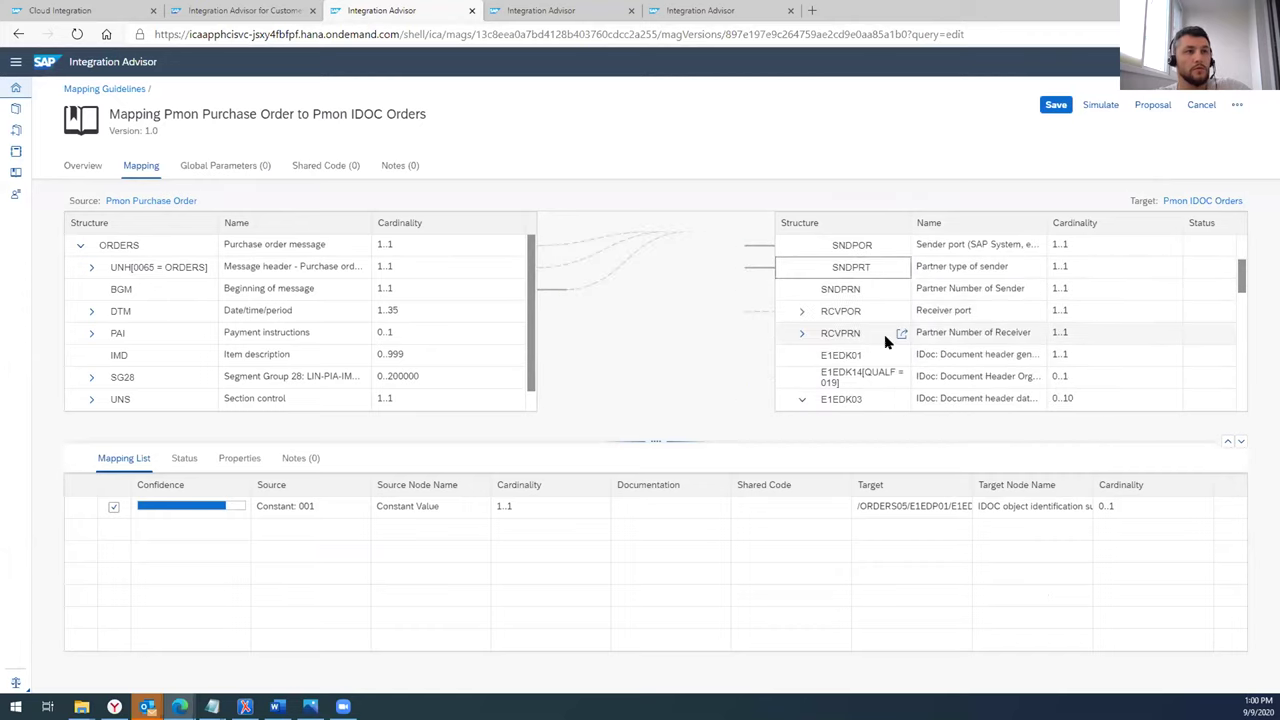
pyautogui.scroll(-10, 885, 342)
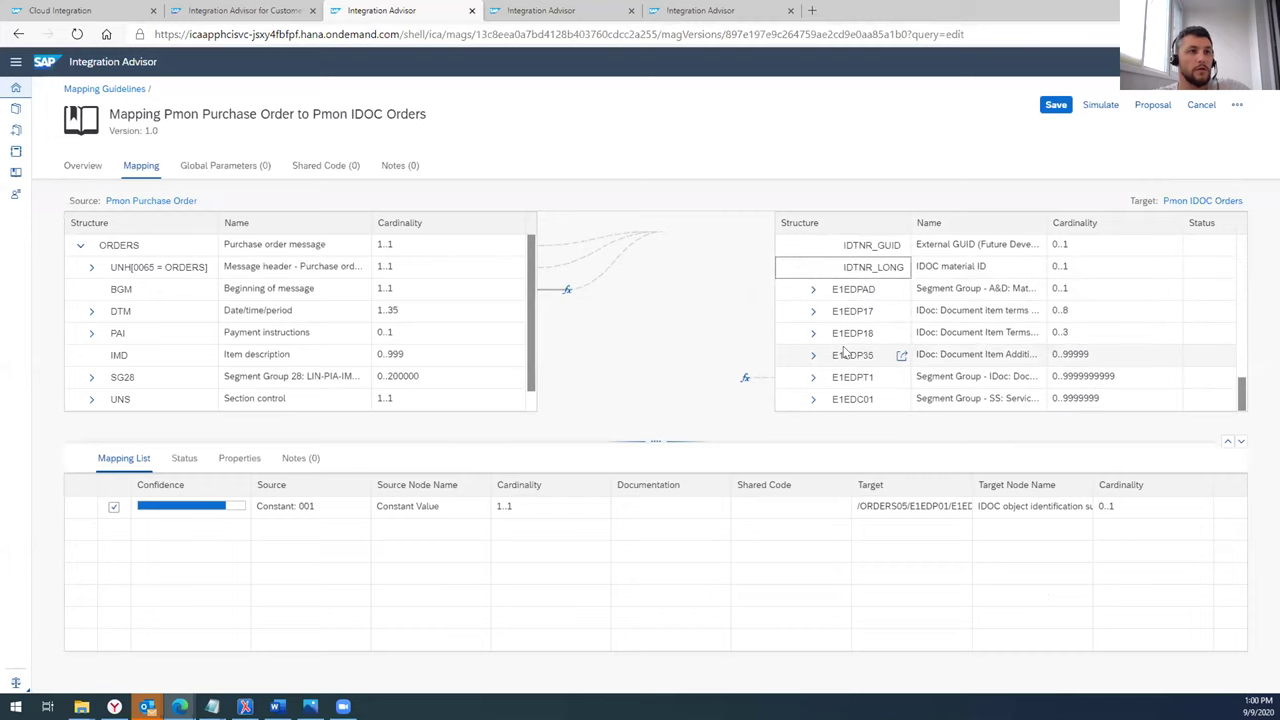
pyautogui.scroll(-1, 385, 357)
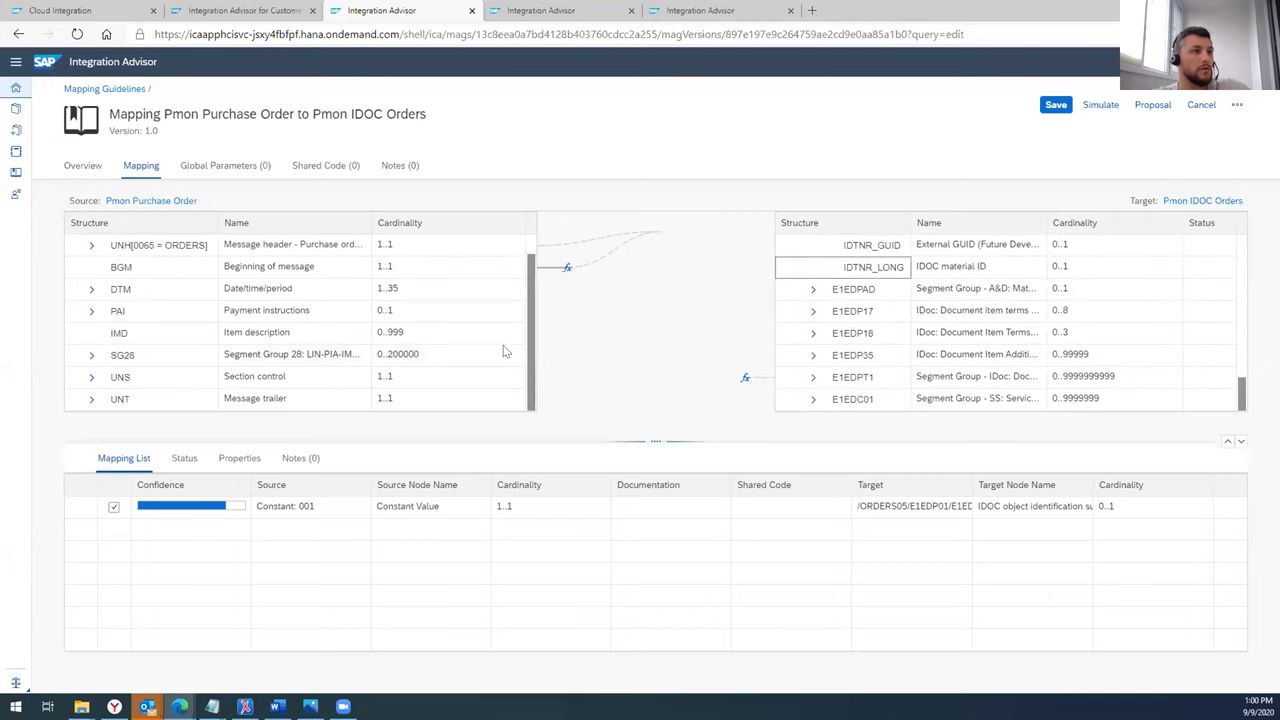
pyautogui.scroll(1, 503, 351)
pyautogui.click(813, 377)
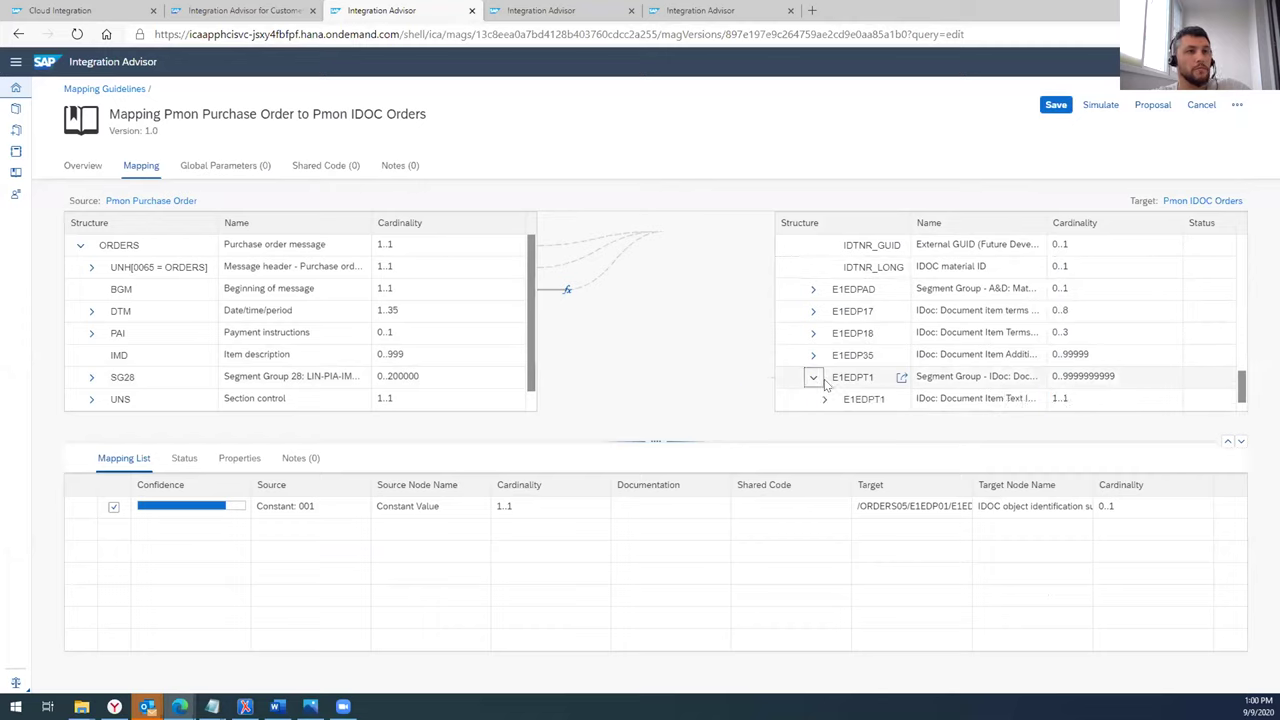
pyautogui.click(813, 377)
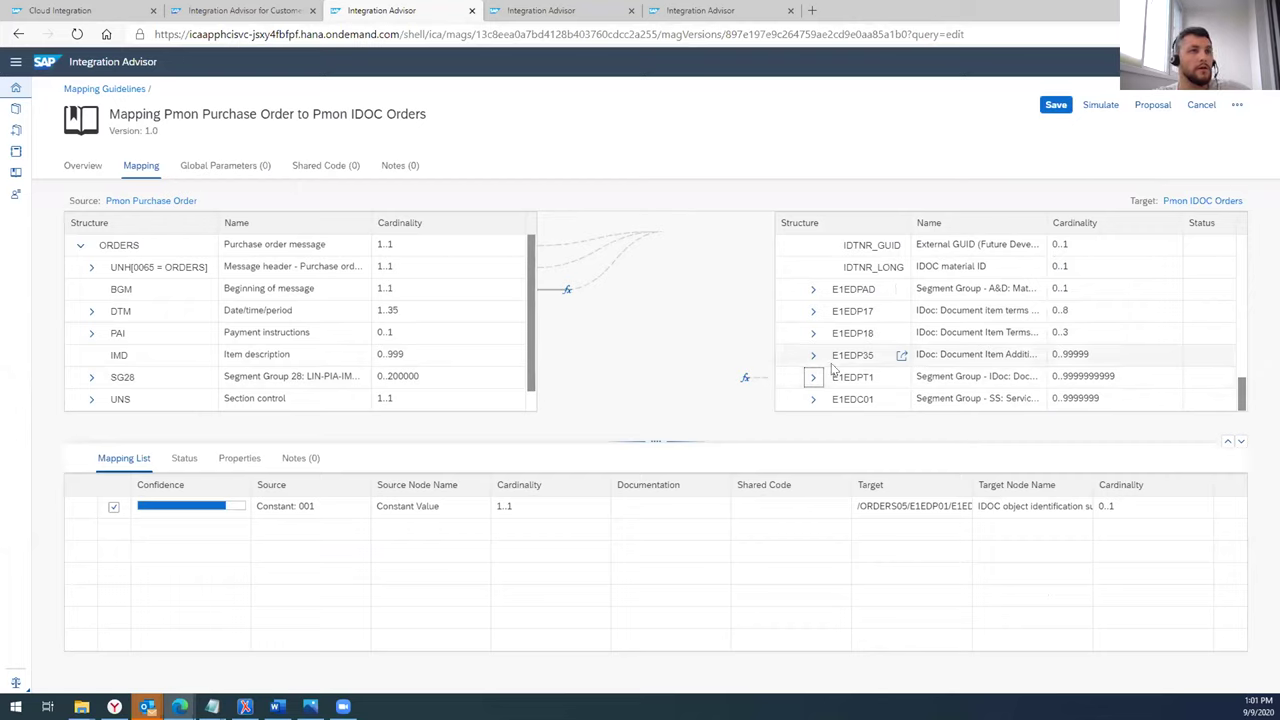
pyautogui.moveTo(1243, 400); pyautogui.dragTo(1241, 245)
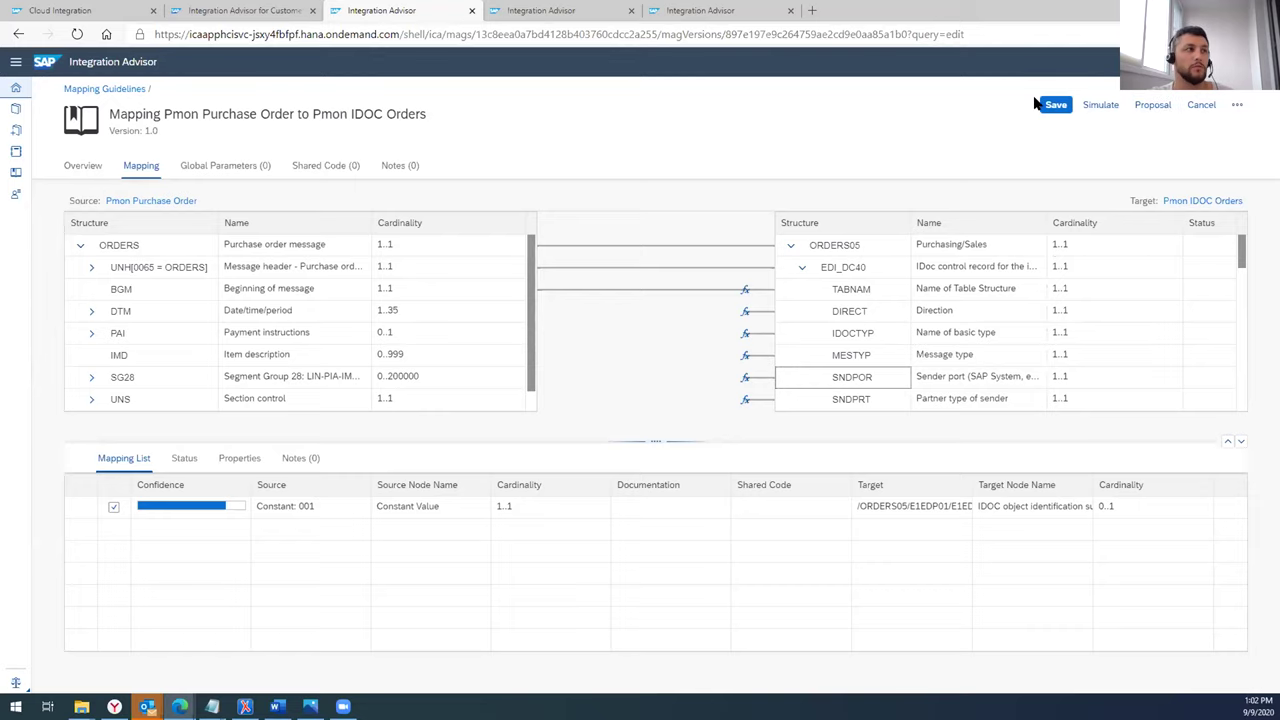
# - Save the mapping guideline and export its documentation as PDF
pyautogui.click(80, 166)
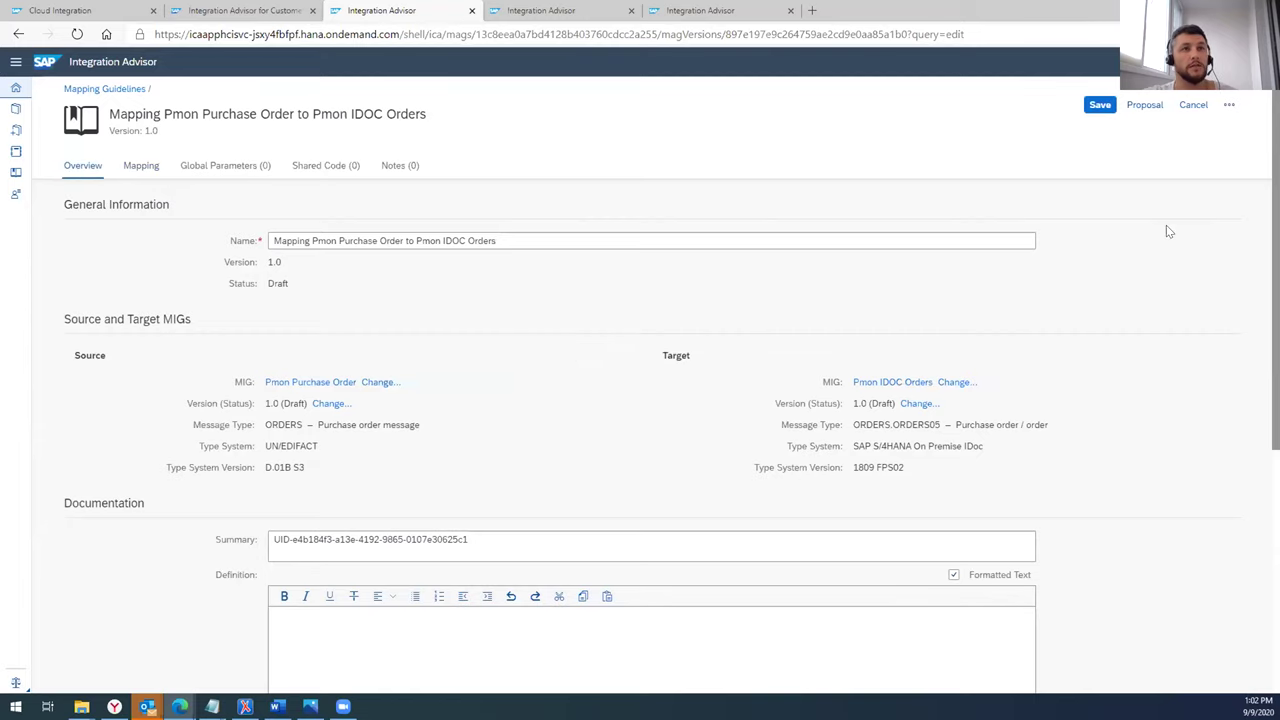
pyautogui.click(1098, 108)
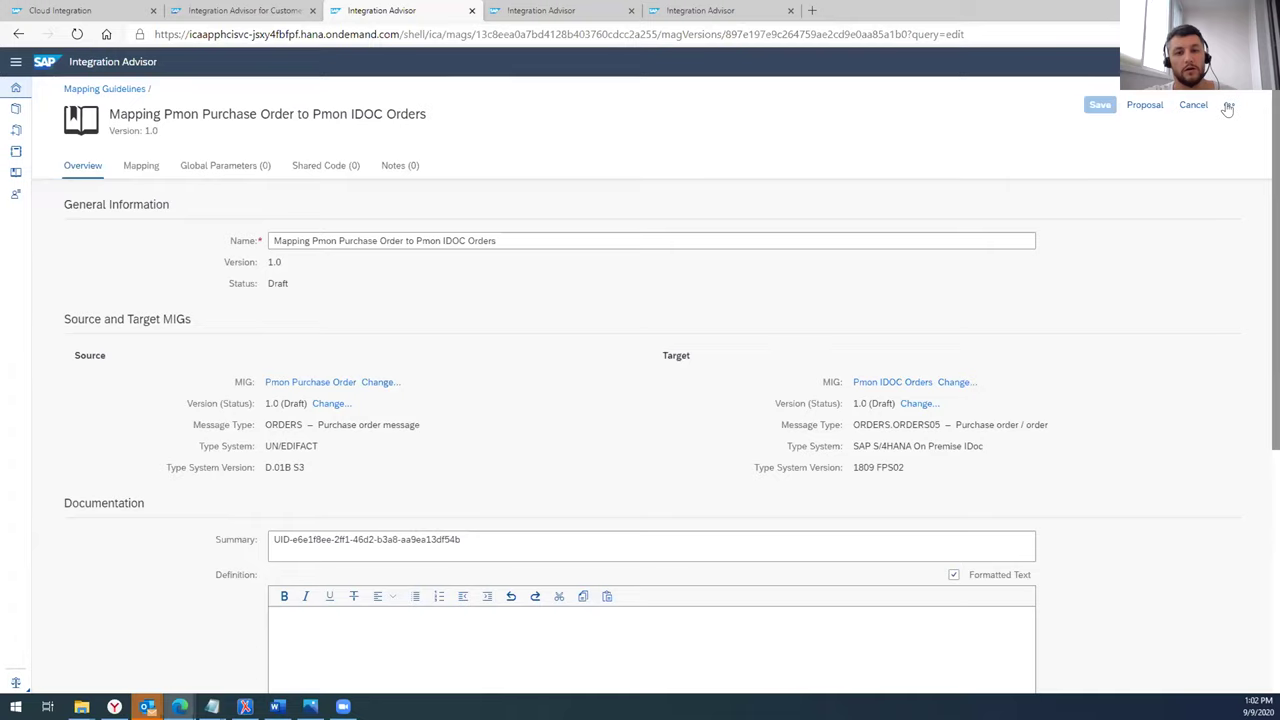
pyautogui.click(1229, 104)
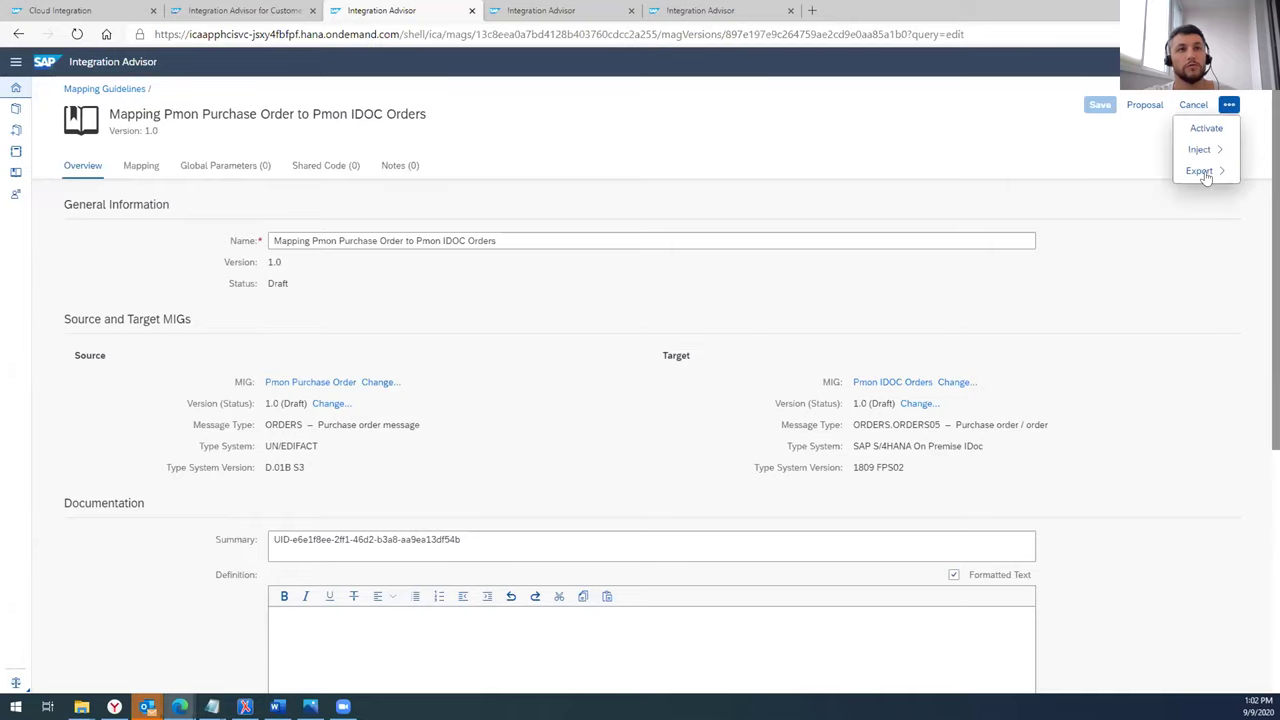
pyautogui.click(1016, 171)
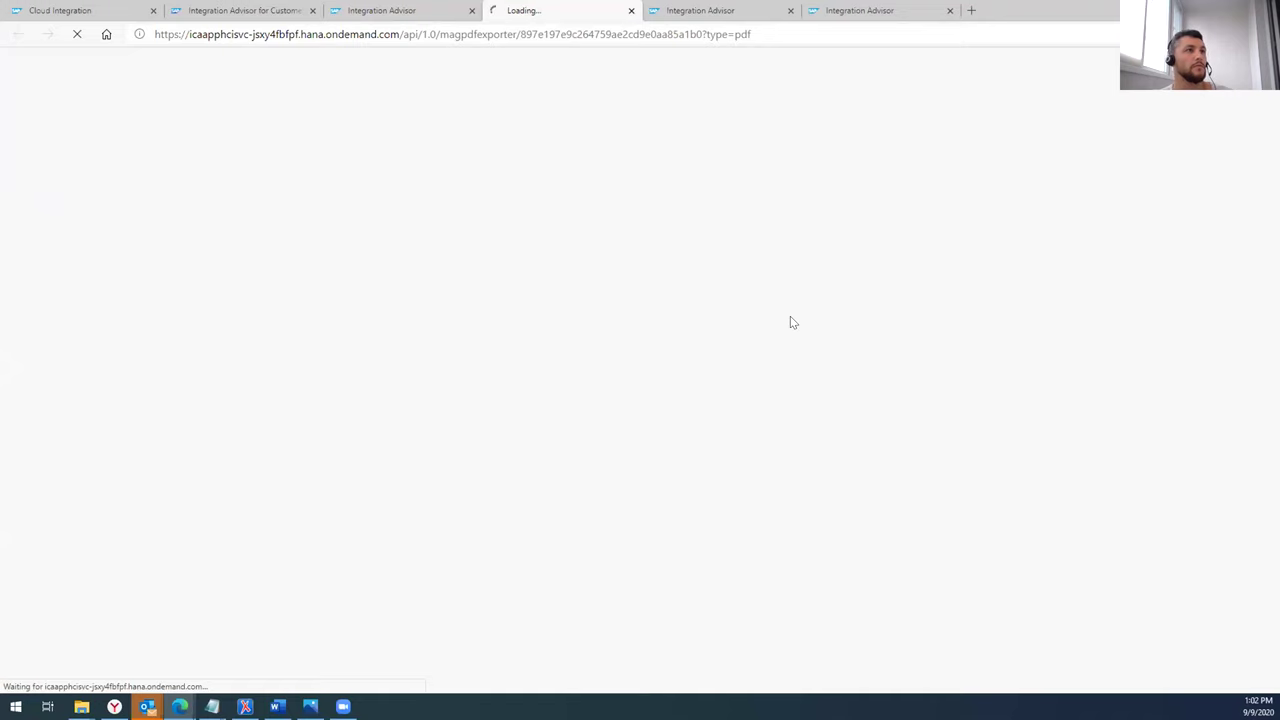
# - Return to the mapping guideline and export its Cloud Platform Integration runtime artifacts
pyautogui.click(396, 14)
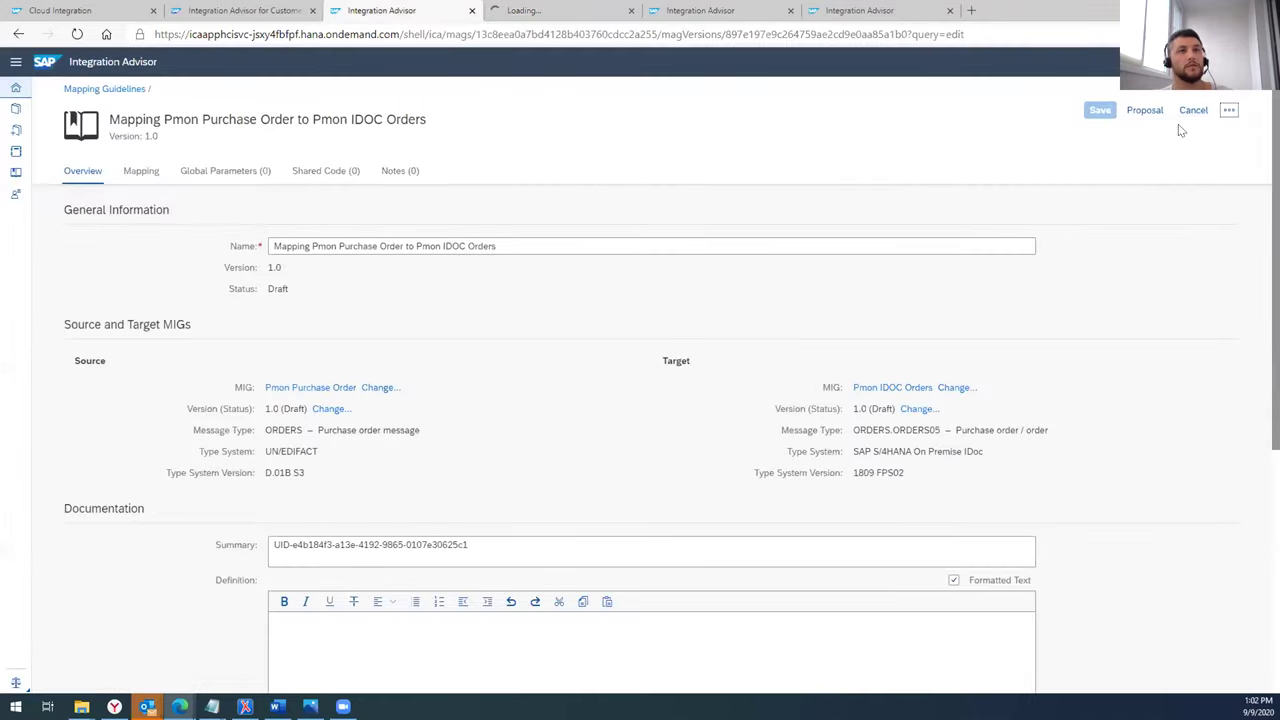
pyautogui.click(1229, 110)
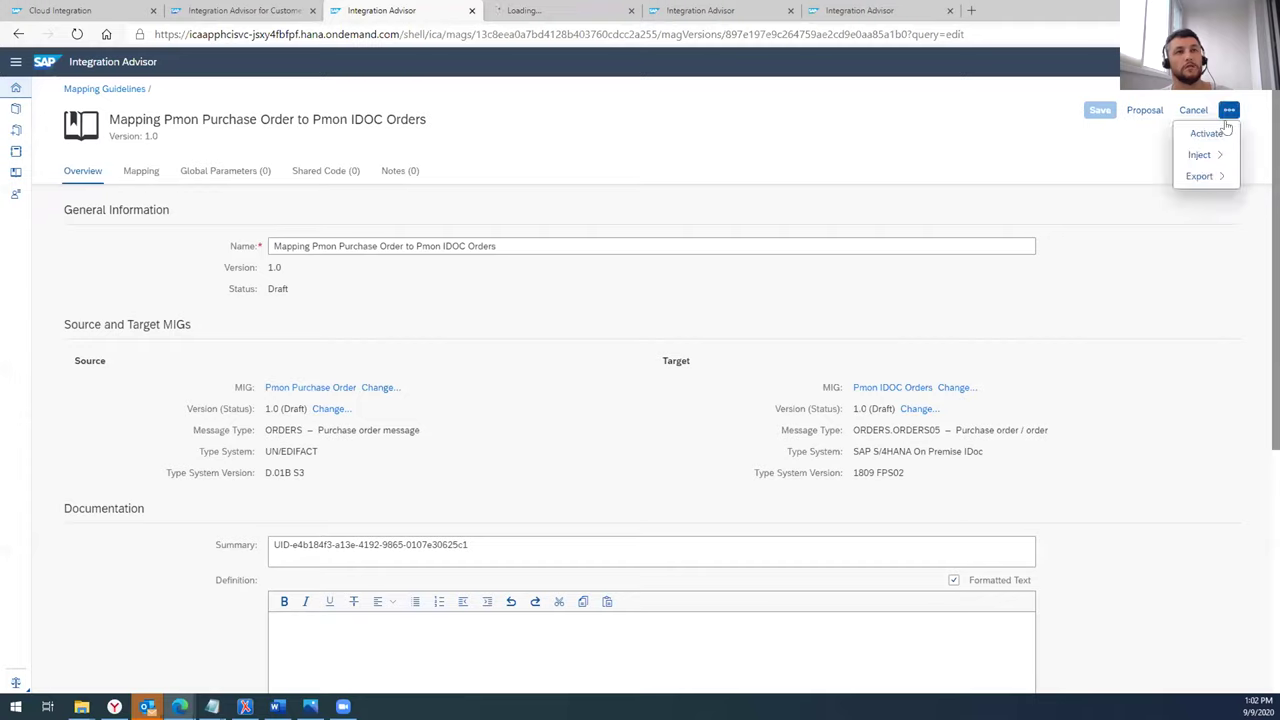
pyautogui.click(1222, 177)
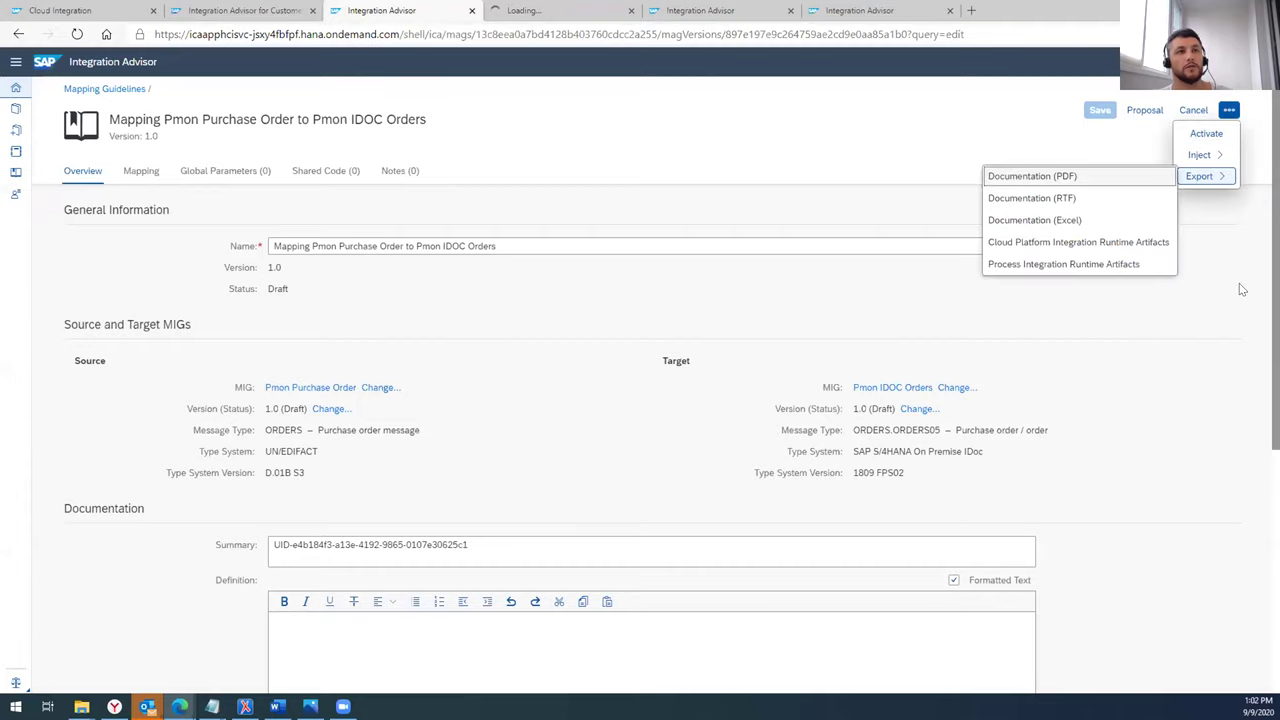
pyautogui.click(1040, 243)
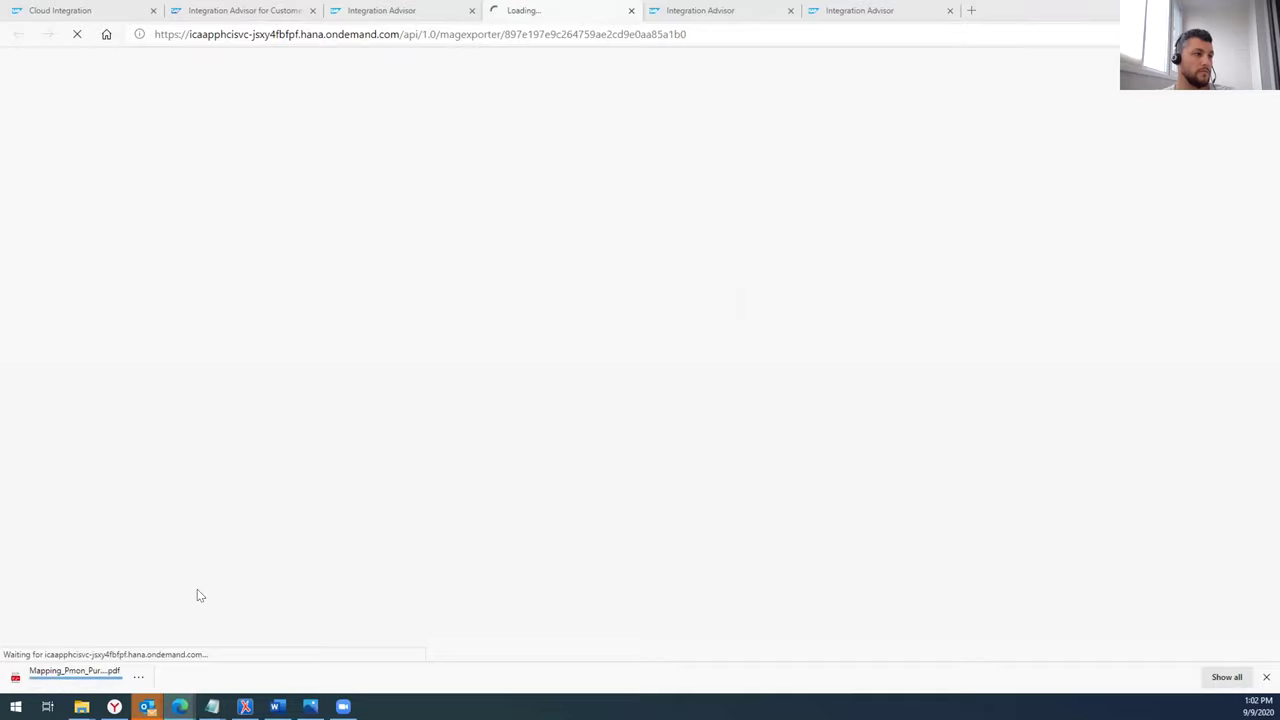
# - Open the exported mapping guideline PDF and review its table of contents and overview section
pyautogui.click(47, 683)
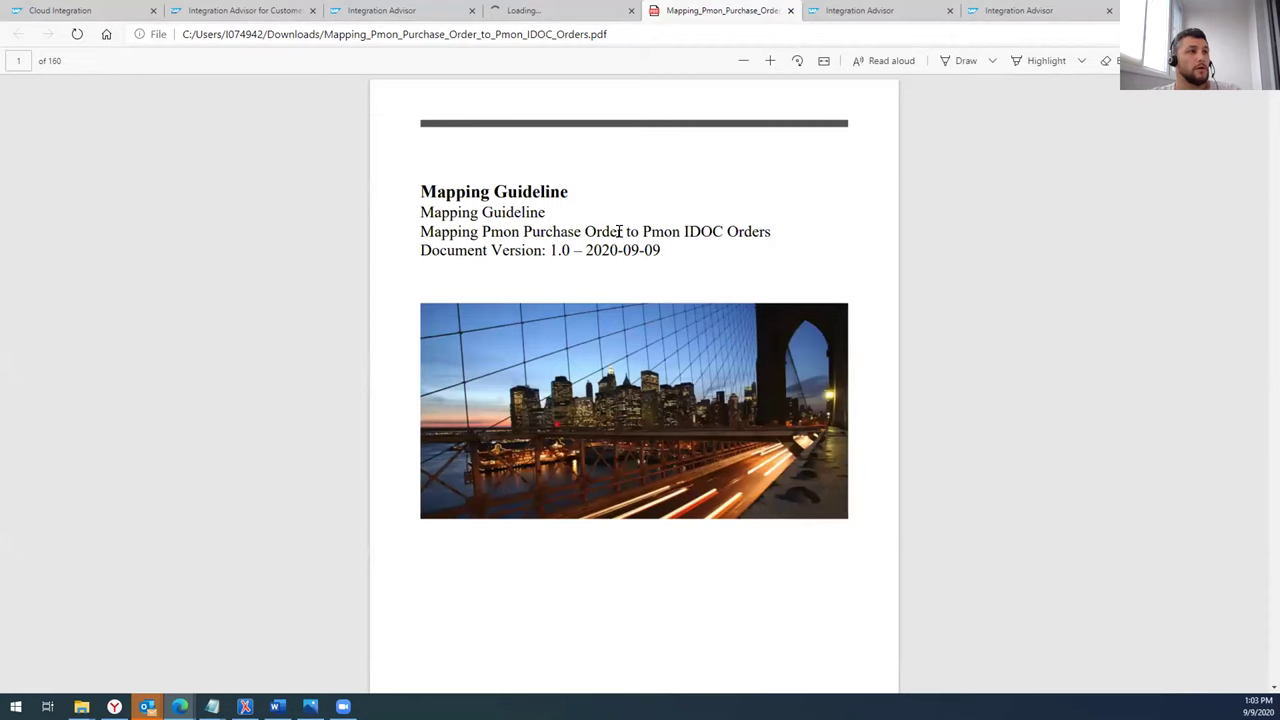
pyautogui.scroll(-6, 614, 268)
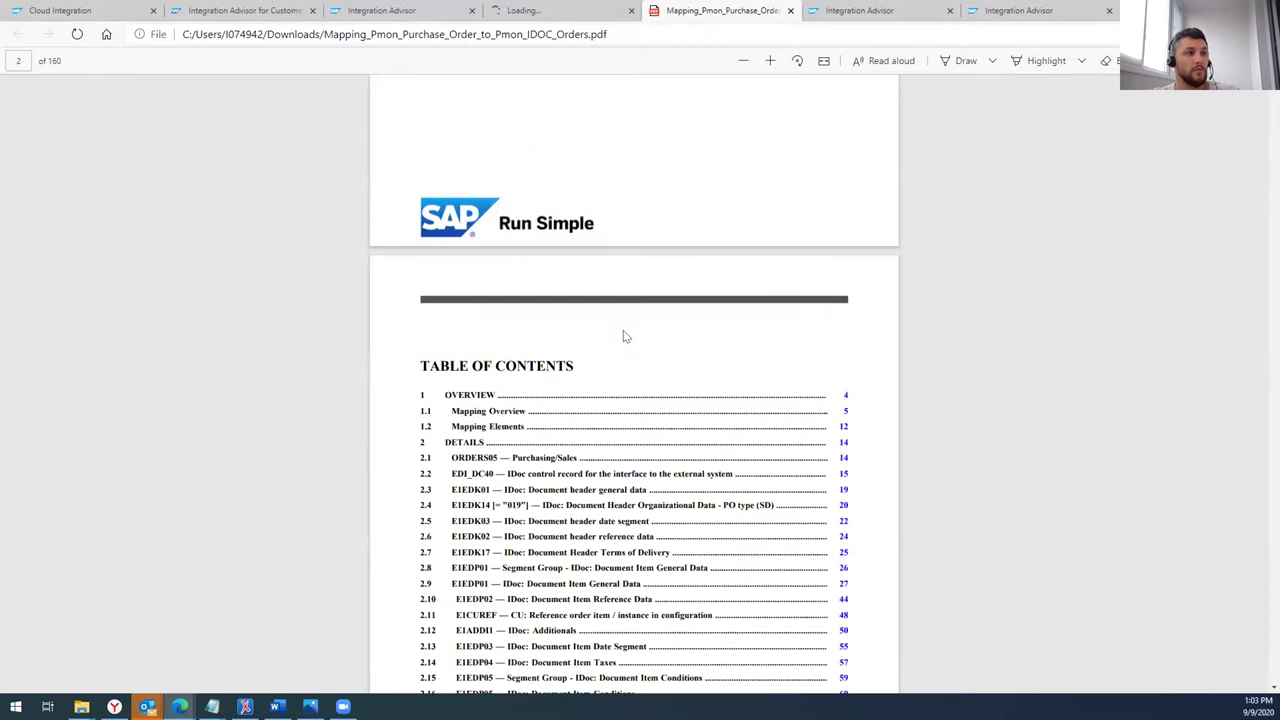
pyautogui.scroll(-2, 623, 336)
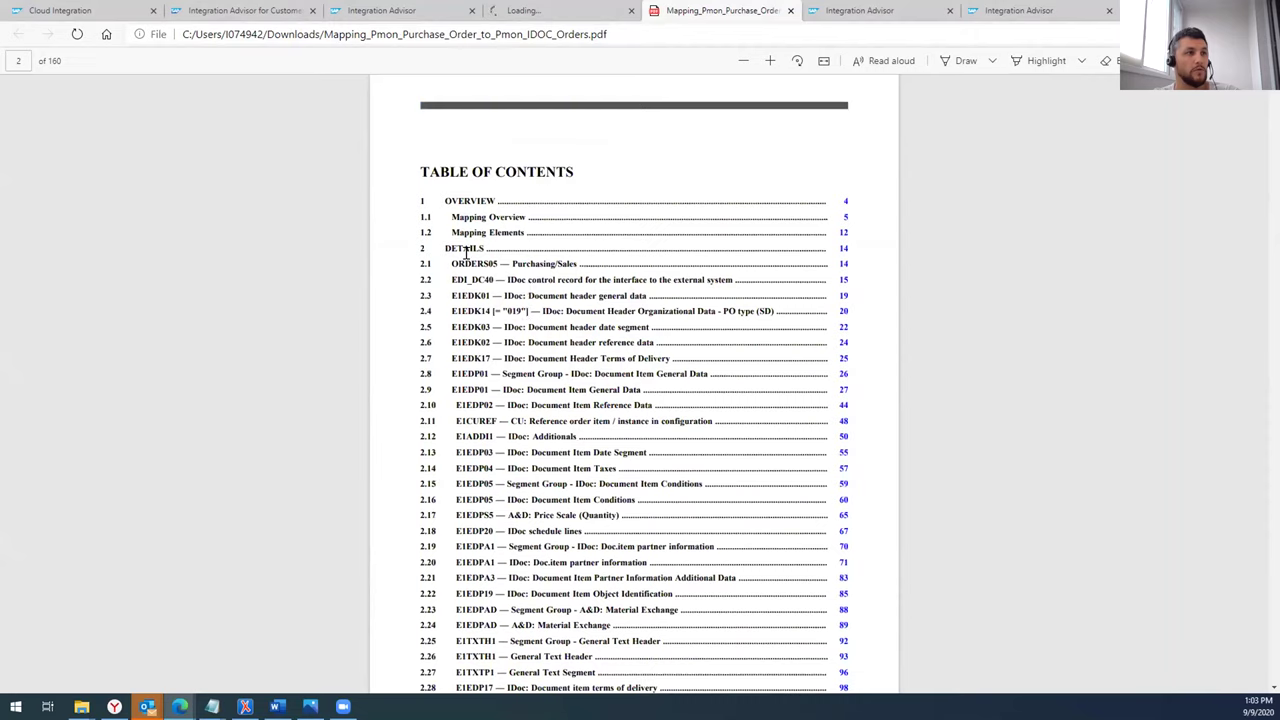
pyautogui.scroll(-12, 465, 252)
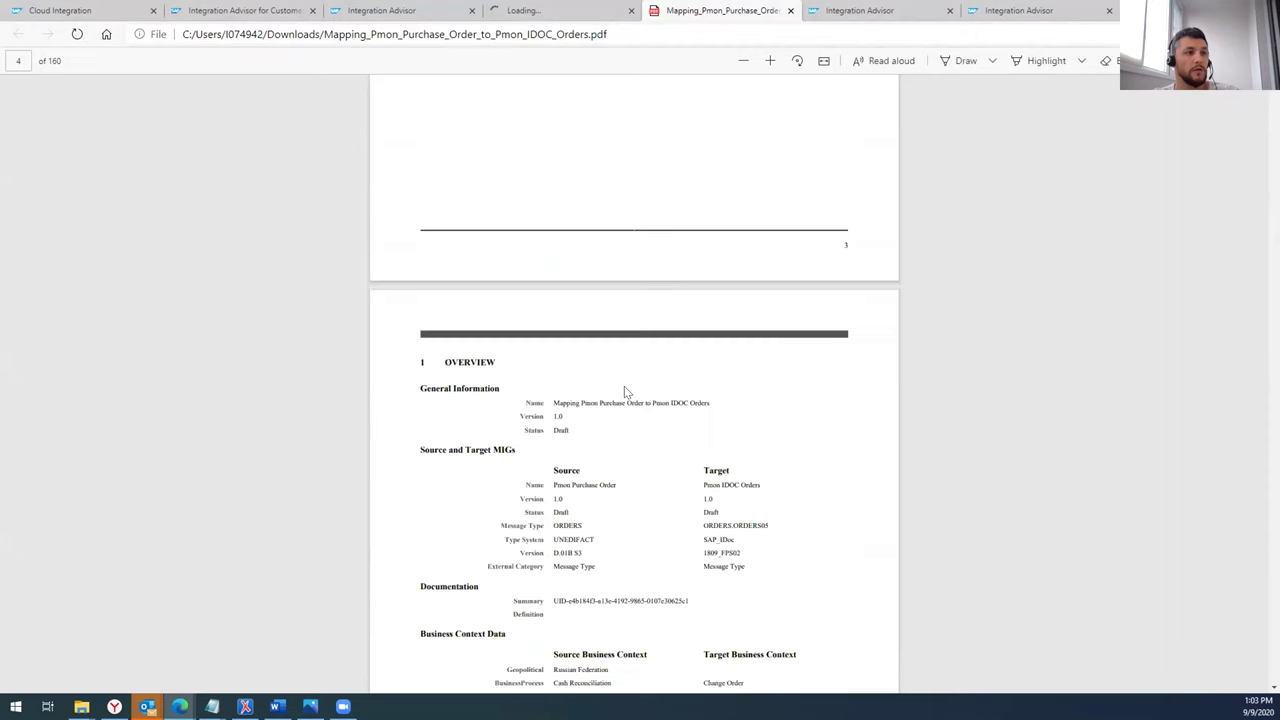
pyautogui.scroll(-3, 624, 388)
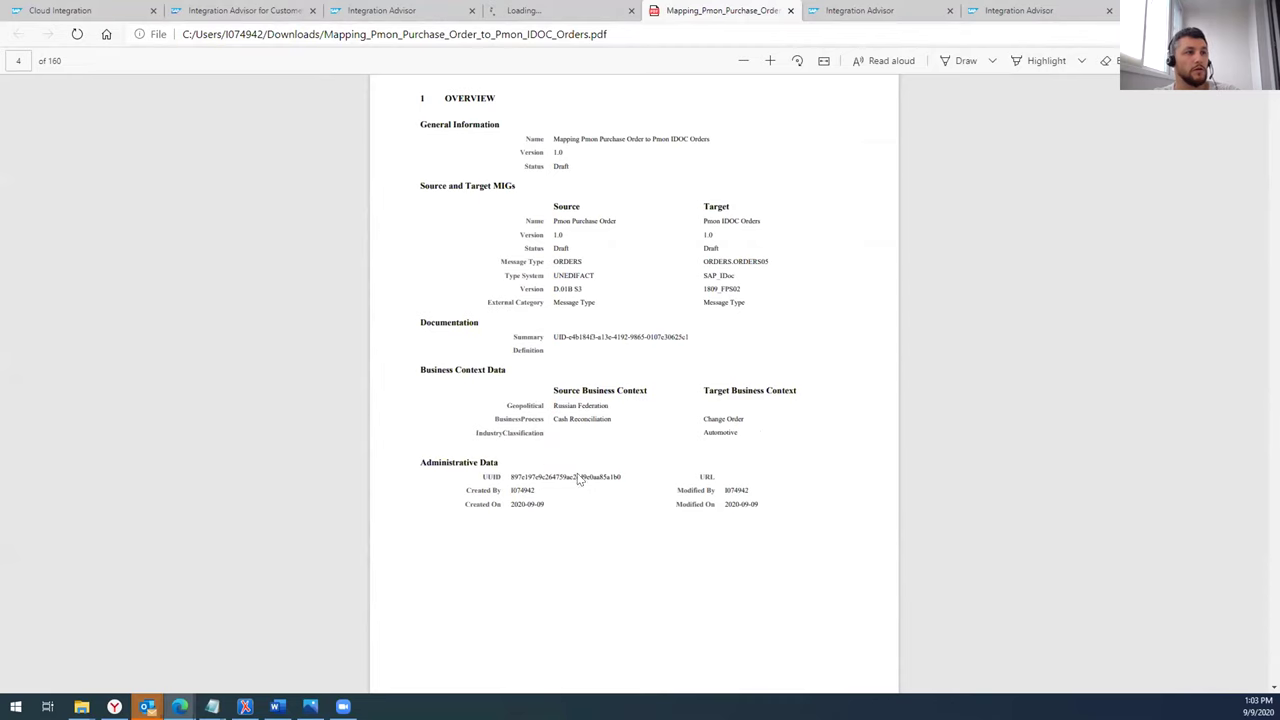
# - Review the source-to-target tables in the PDF's Mapping Overview section and close the document
pyautogui.scroll(-8, 578, 480)
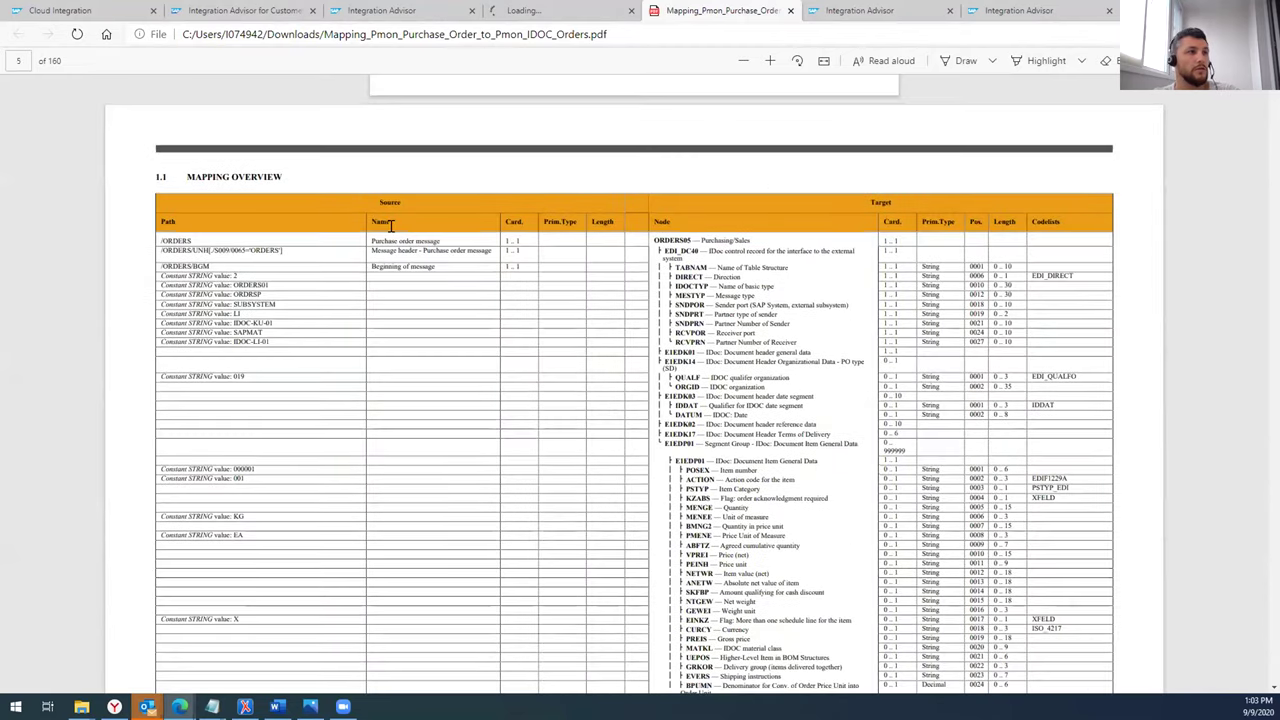
pyautogui.scroll(-1, 526, 378)
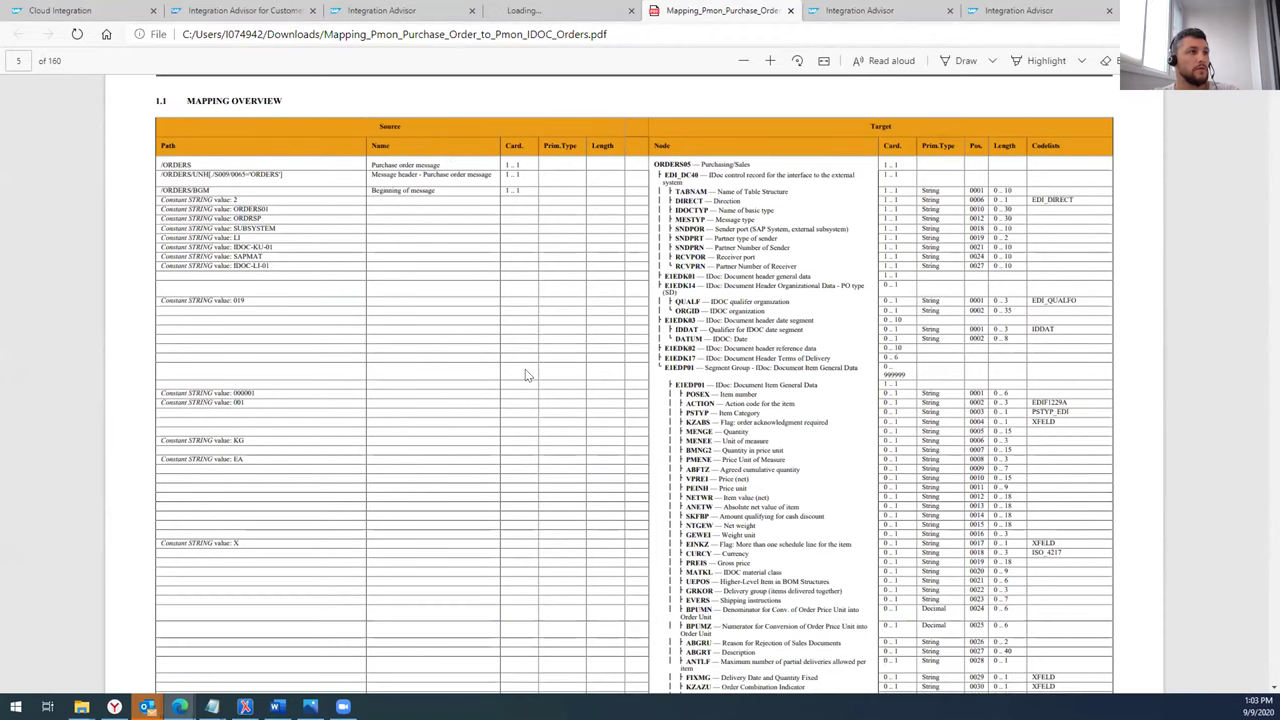
pyautogui.scroll(-1, 528, 376)
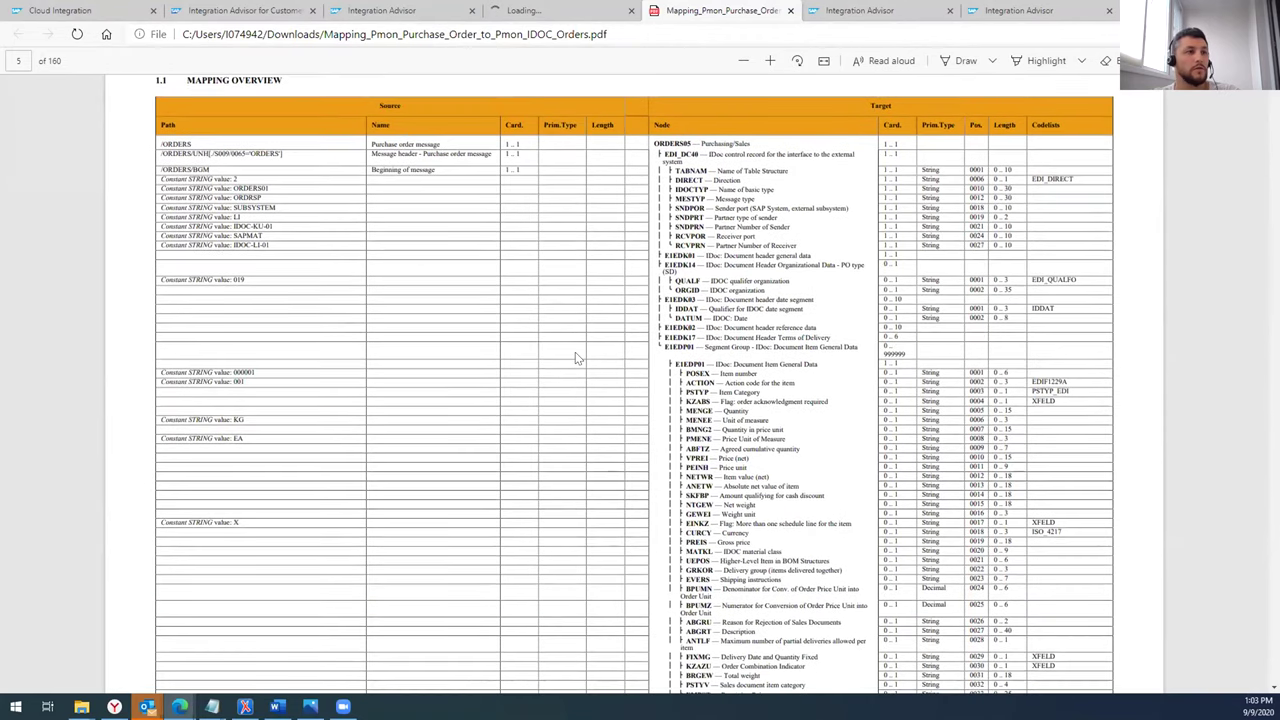
pyautogui.scroll(-8, 517, 417)
pyautogui.scroll(1, 522, 448)
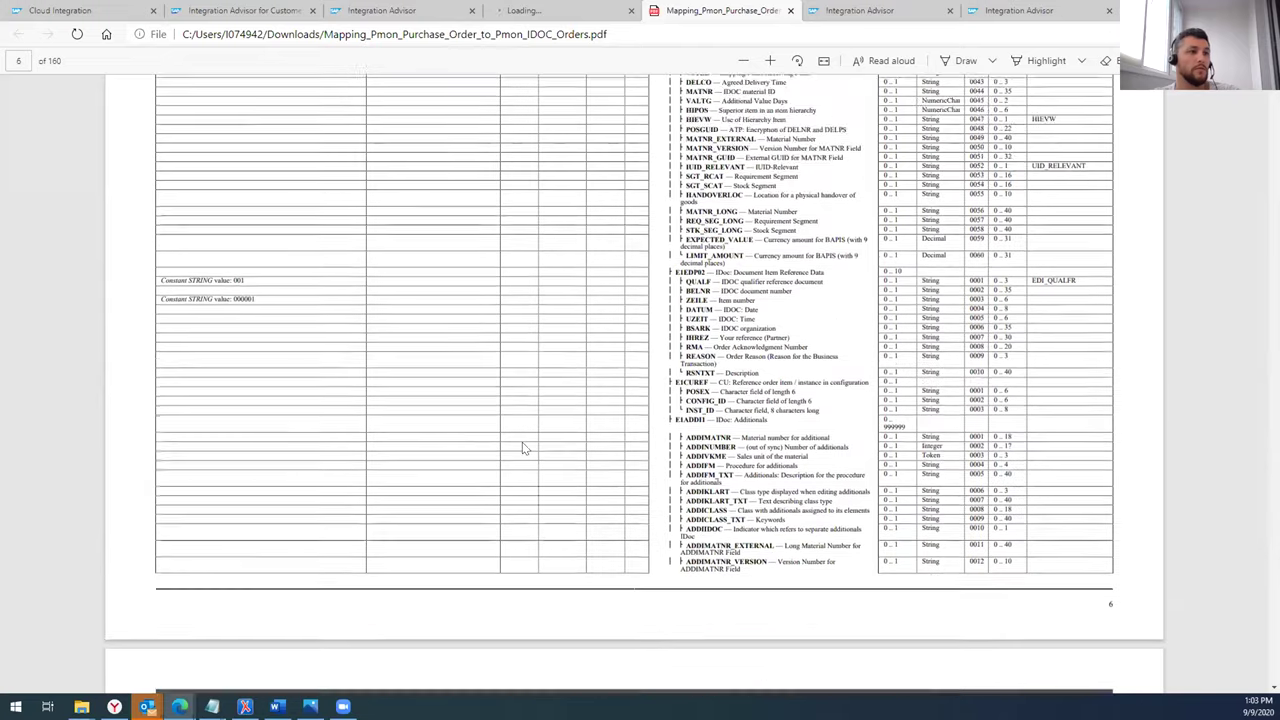
pyautogui.scroll(-10, 522, 448)
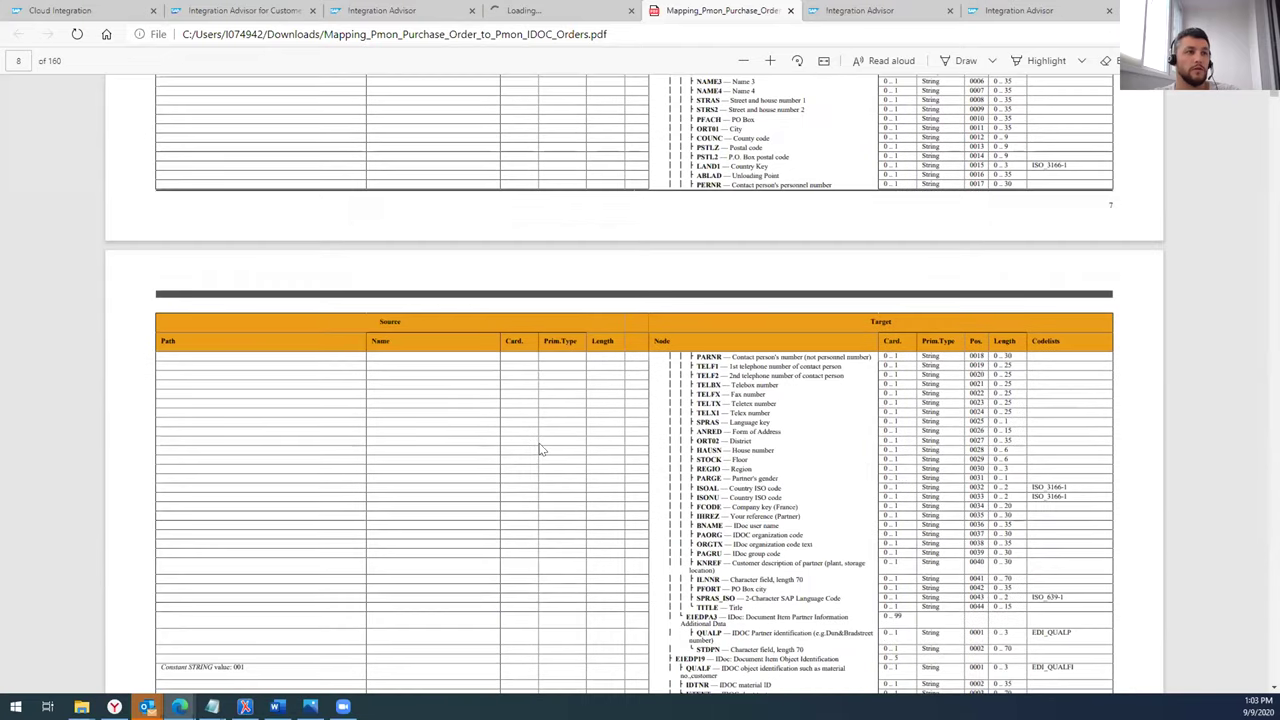
pyautogui.scroll(-6, 540, 450)
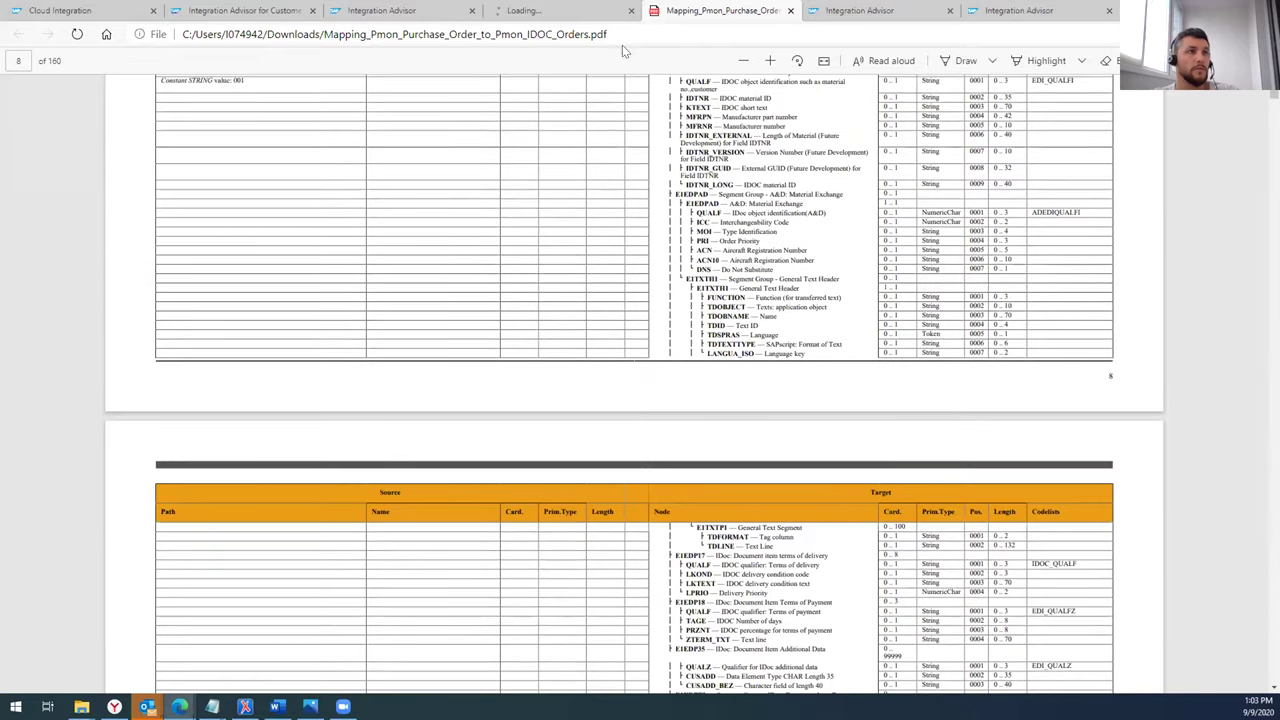
pyautogui.click(560, 12)
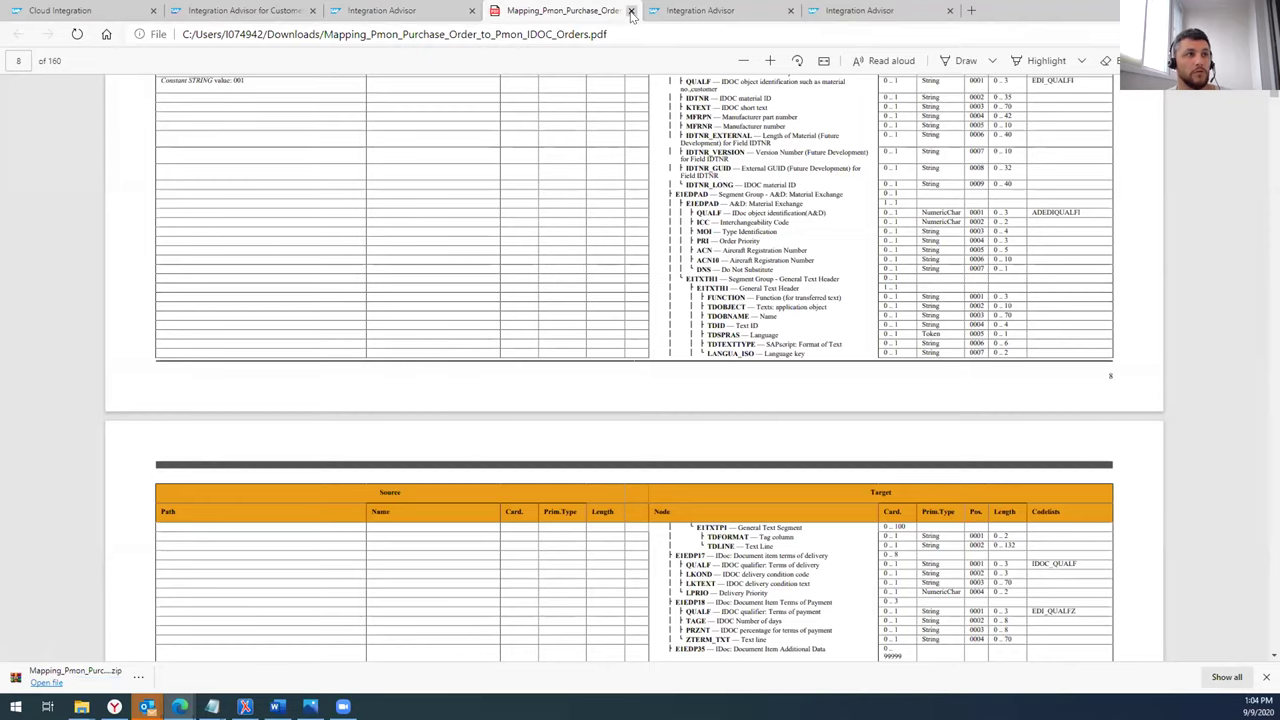
pyautogui.click(631, 11)
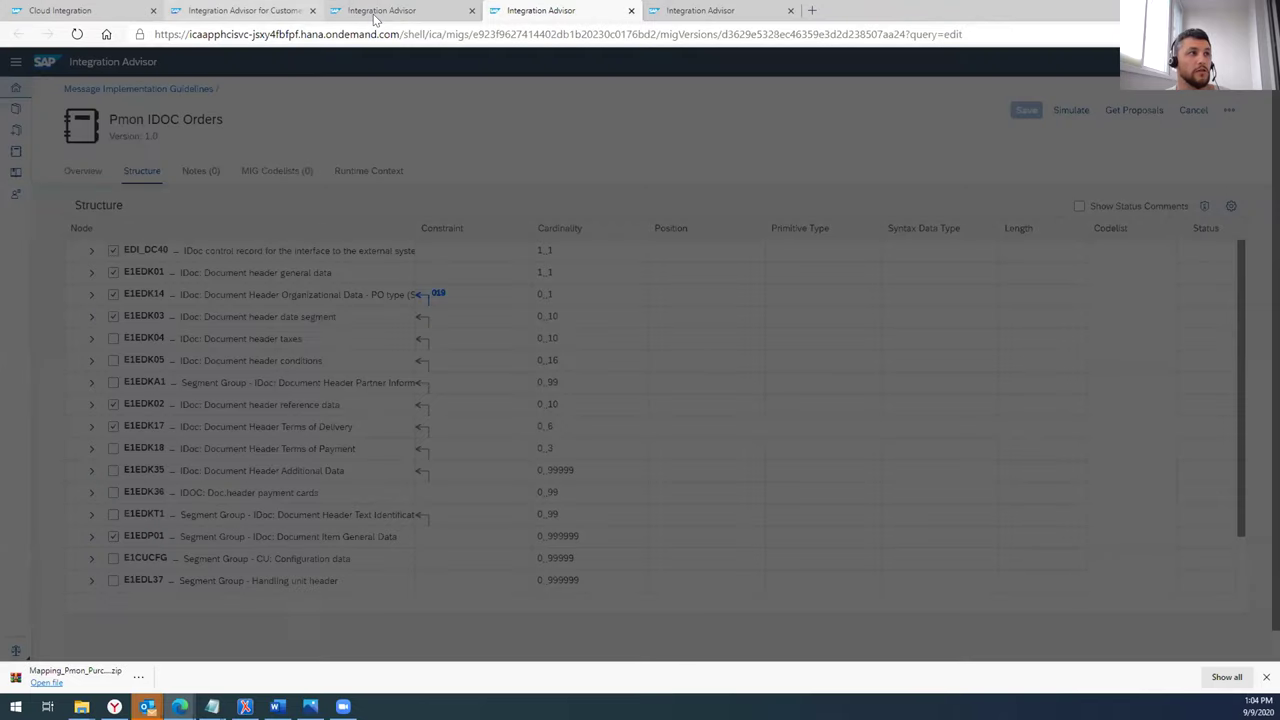
# - Go back to the mapping guideline and export its Process Integration runtime artifacts
pyautogui.click(384, 13)
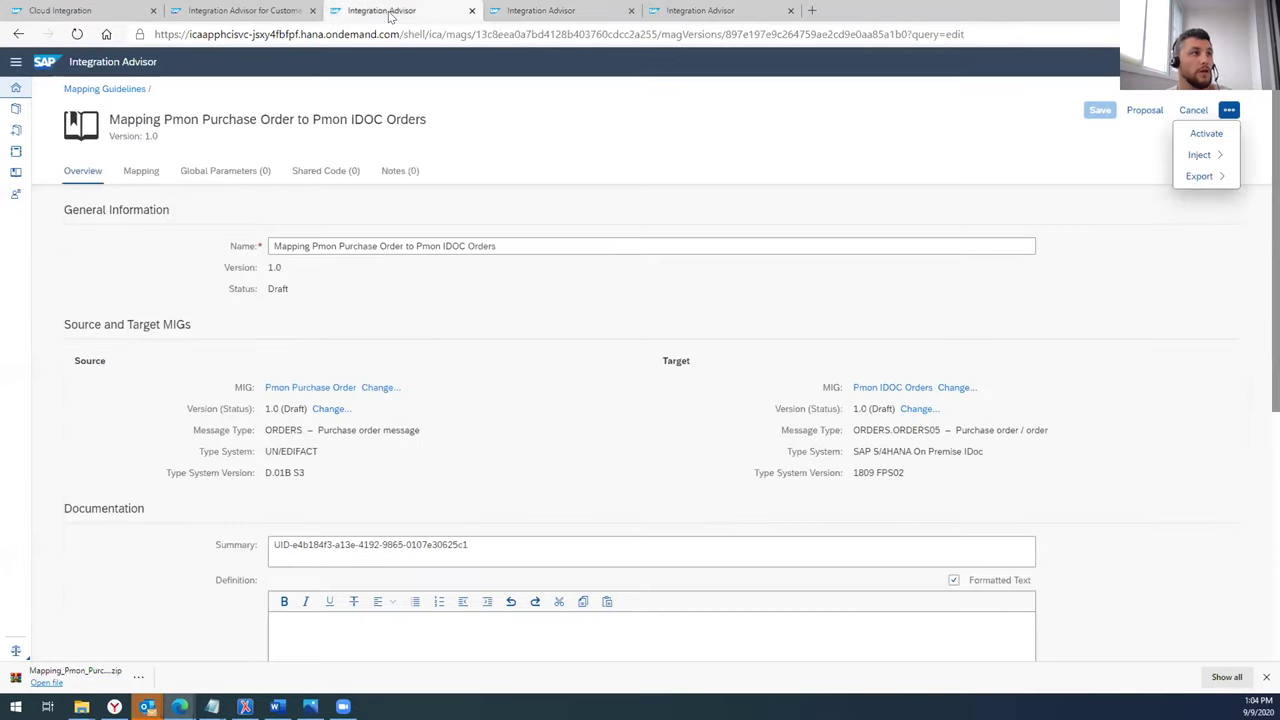
pyautogui.click(1205, 177)
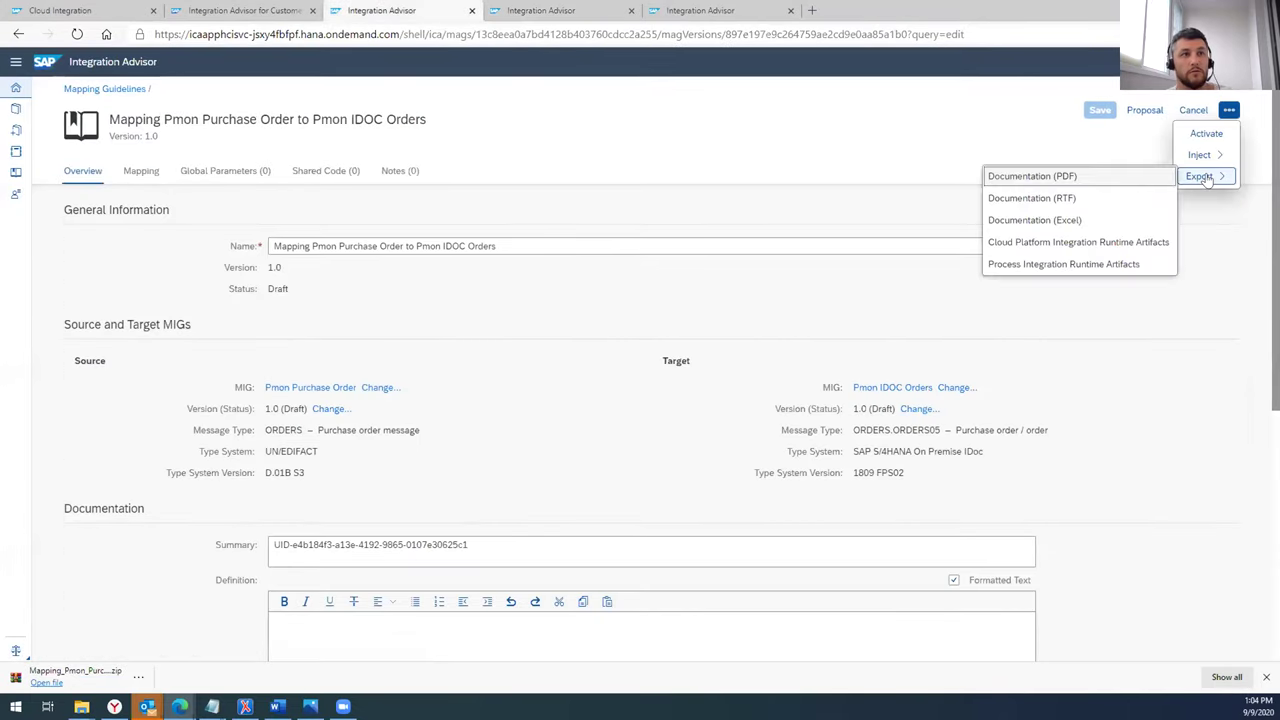
pyautogui.click(1068, 266)
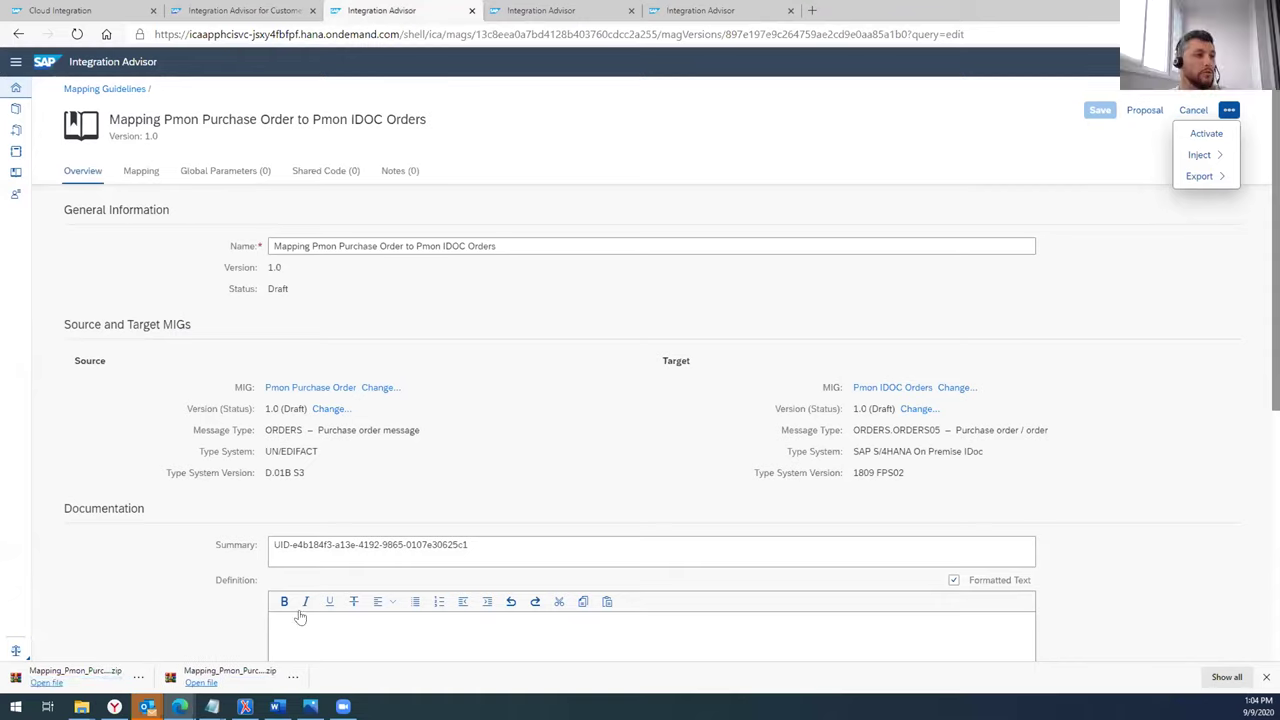
# - Open the downloaded Process Integration archive and inspect the contents of its Pmon_Purchase_Order and Pmon_IDOC_Orders folders
pyautogui.click(201, 683)
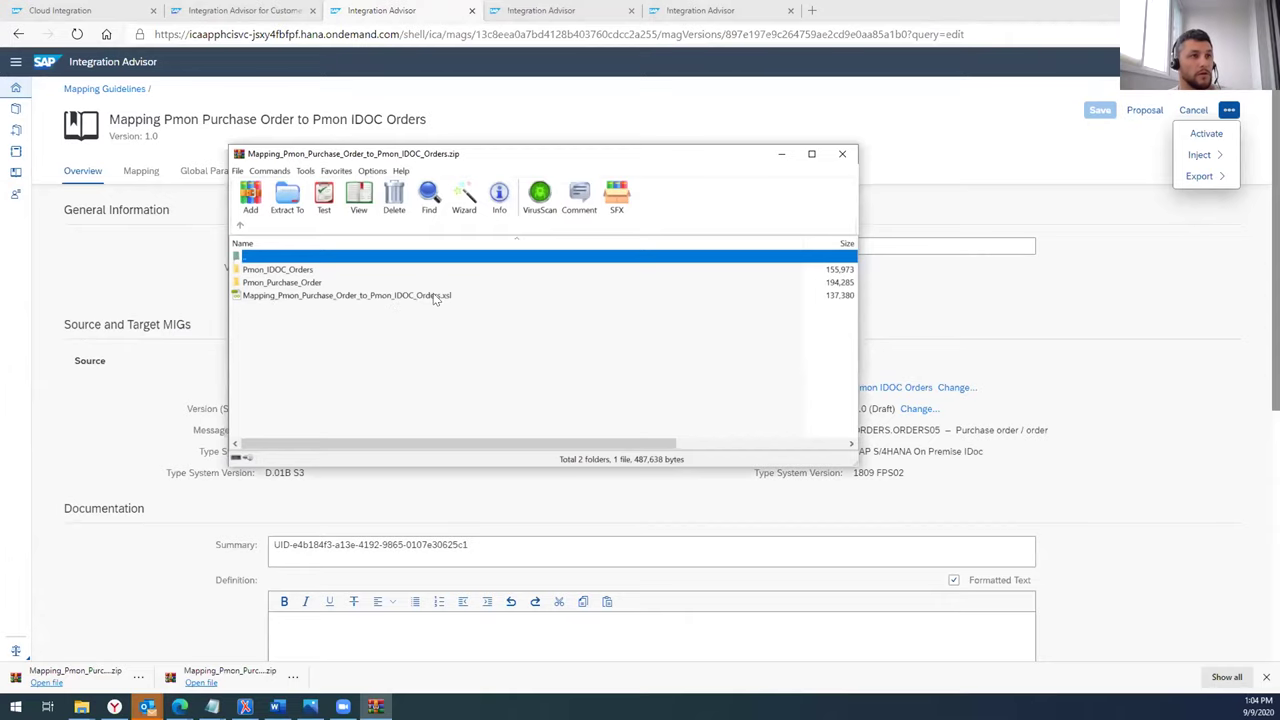
pyautogui.doubleClick(281, 283)
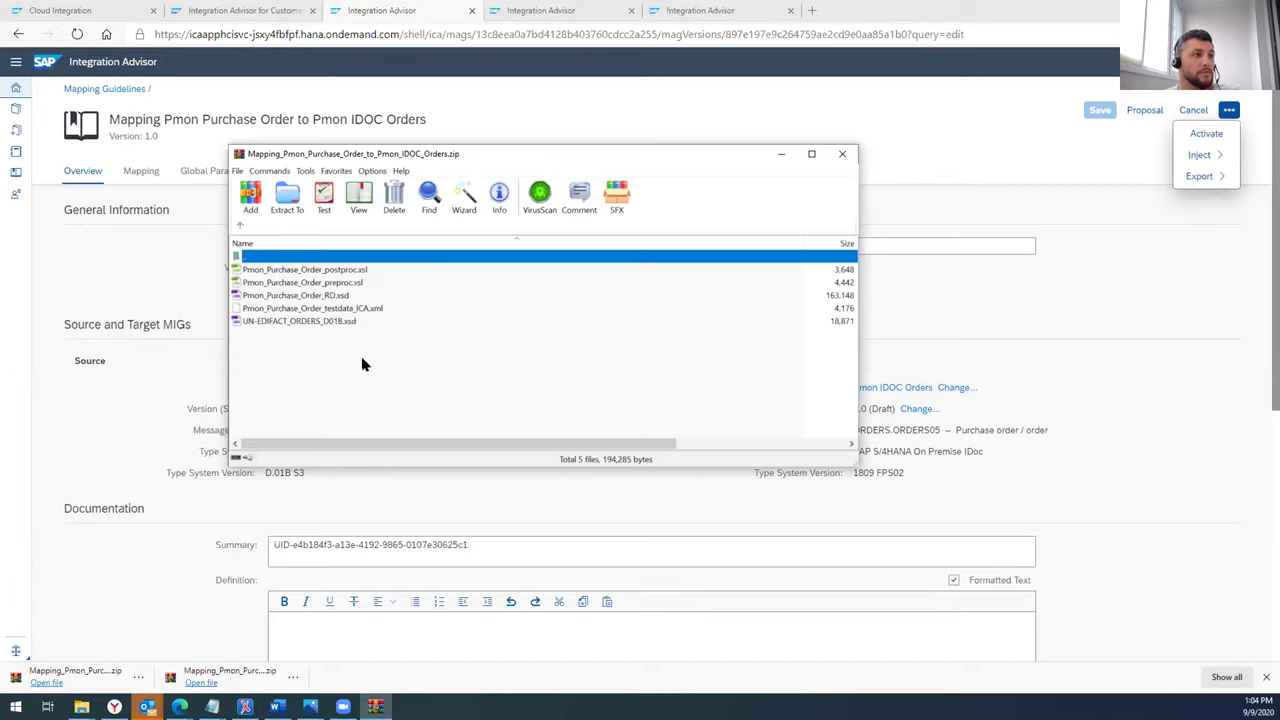
pyautogui.click(842, 153)
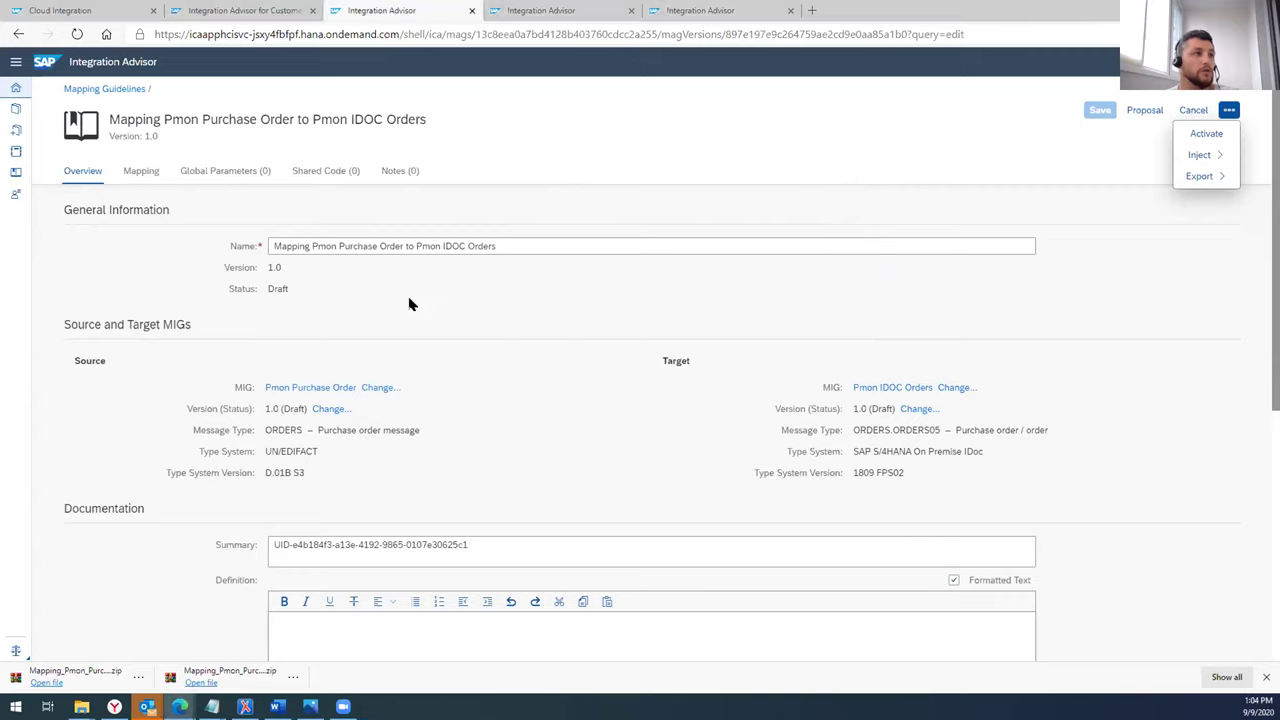
pyautogui.click(195, 684)
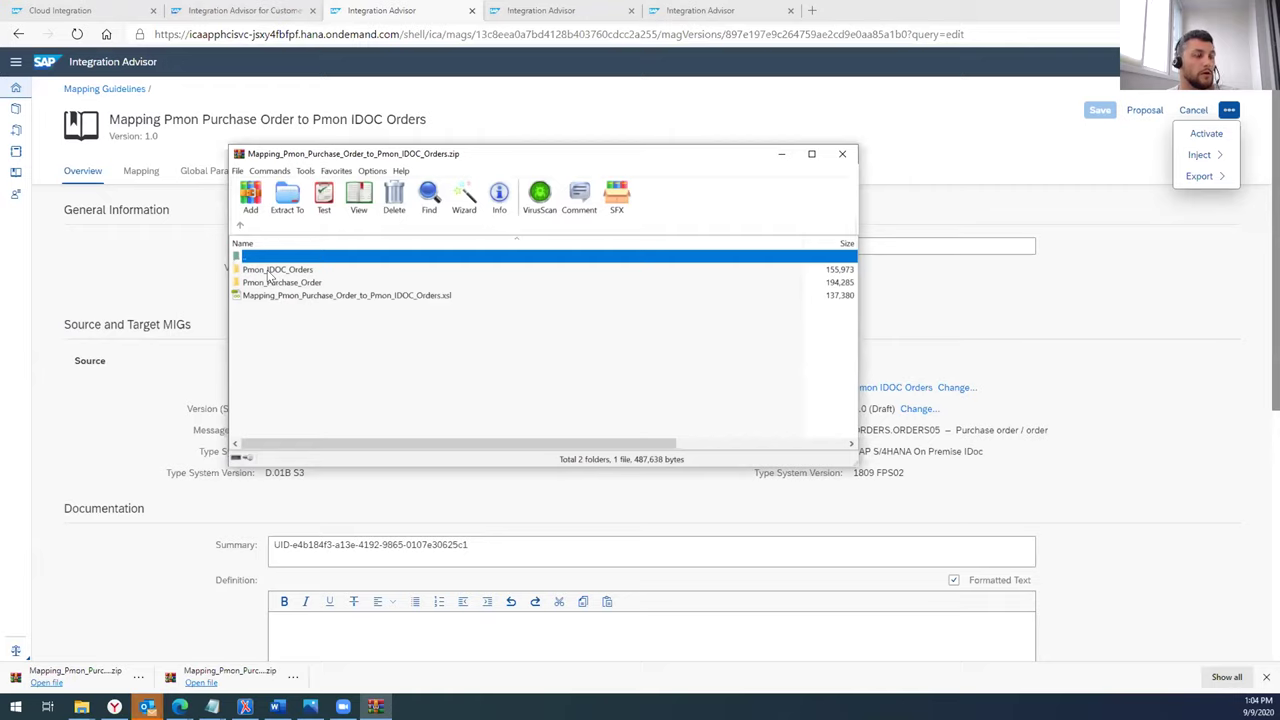
pyautogui.doubleClick(270, 271)
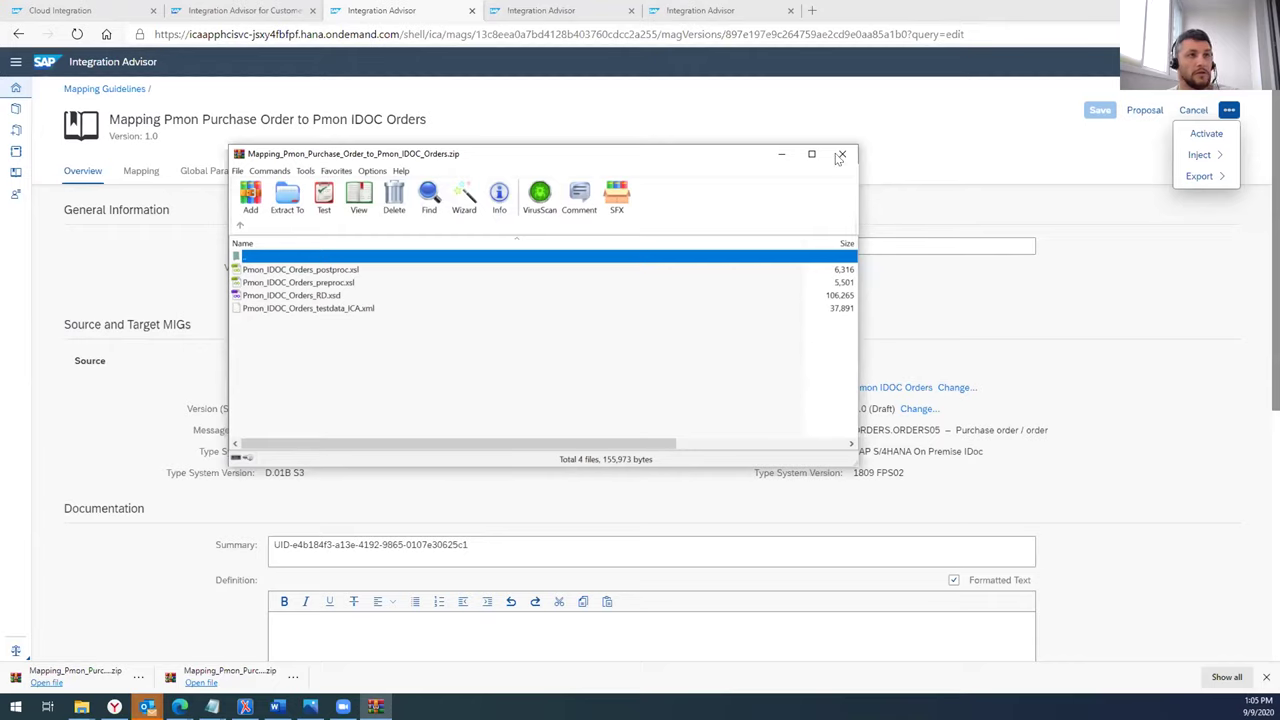
# - Go back to the mapping archive's root folder and close it, then inspect the files in Mapping_Pmon_Purchase_Order_to_Pmon_IDOC_Orders_PO.zip and close that archive
pyautogui.click(240, 225)
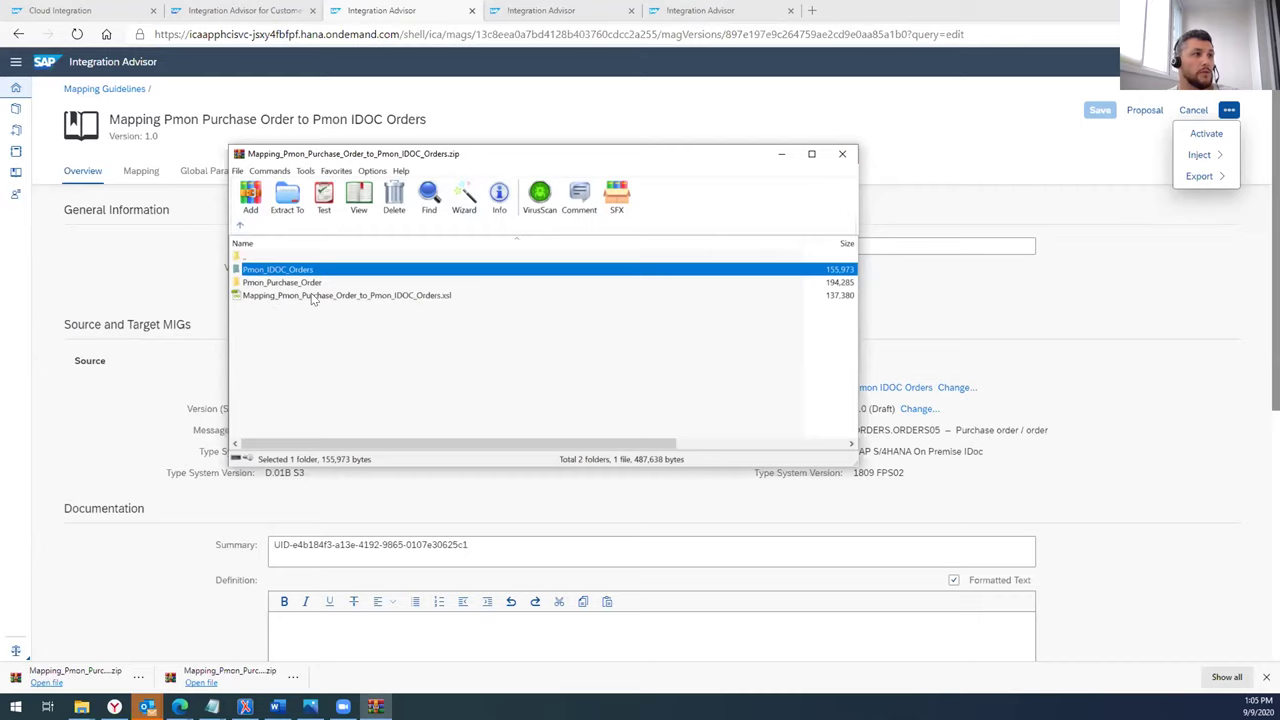
pyautogui.click(842, 153)
pyautogui.click(60, 676)
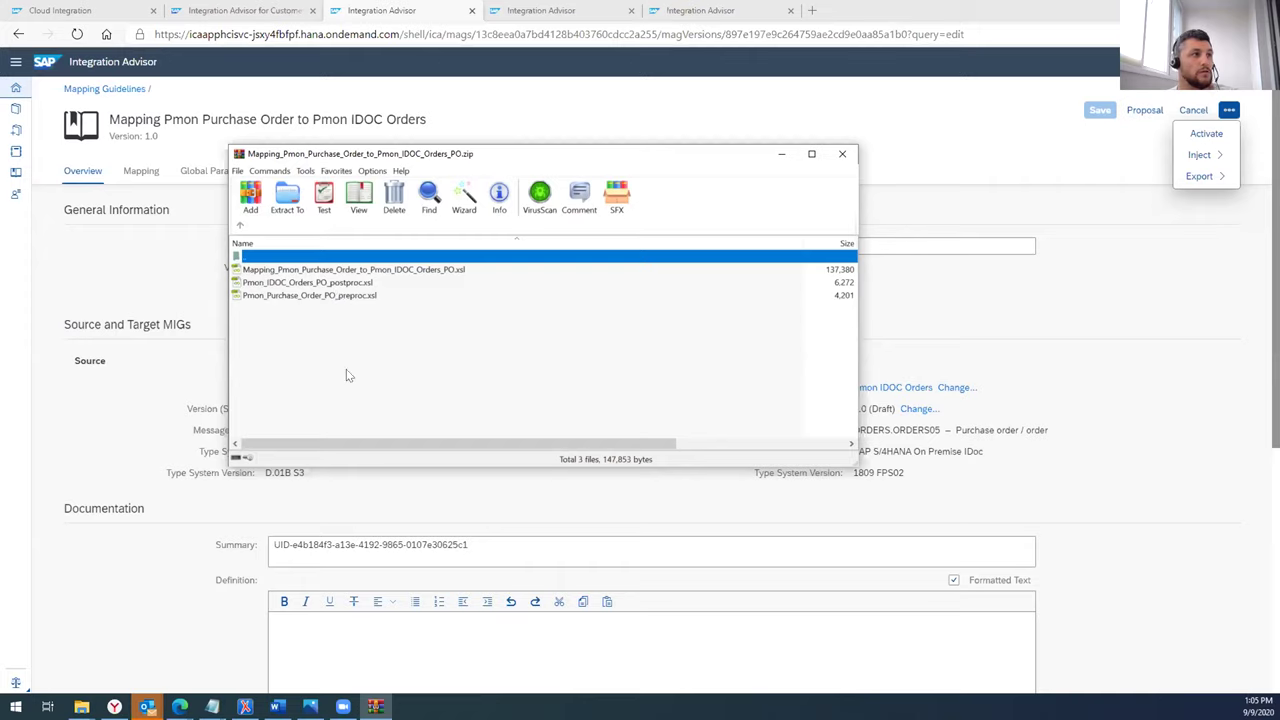
pyautogui.click(843, 155)
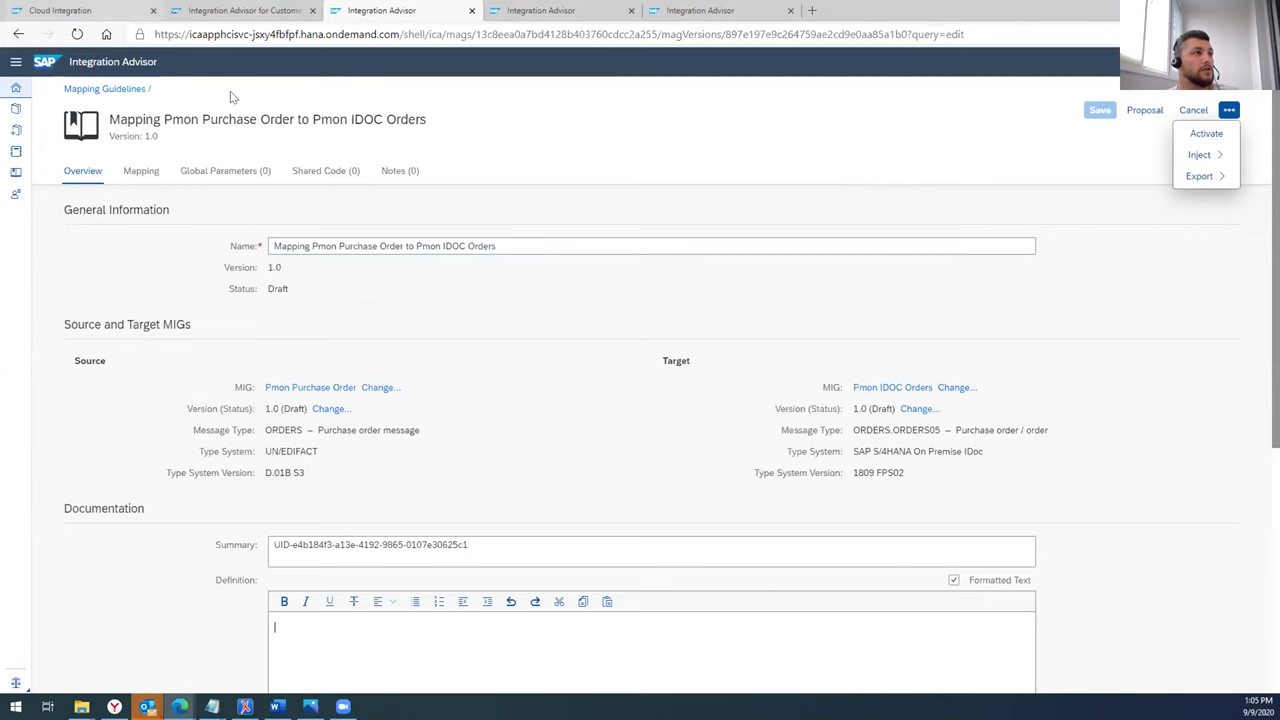
# - Switch to SAP Cloud Platform Integration, reload it without the news announcement, and open the Discover catalog ready for a package search
pyautogui.click(60, 10)
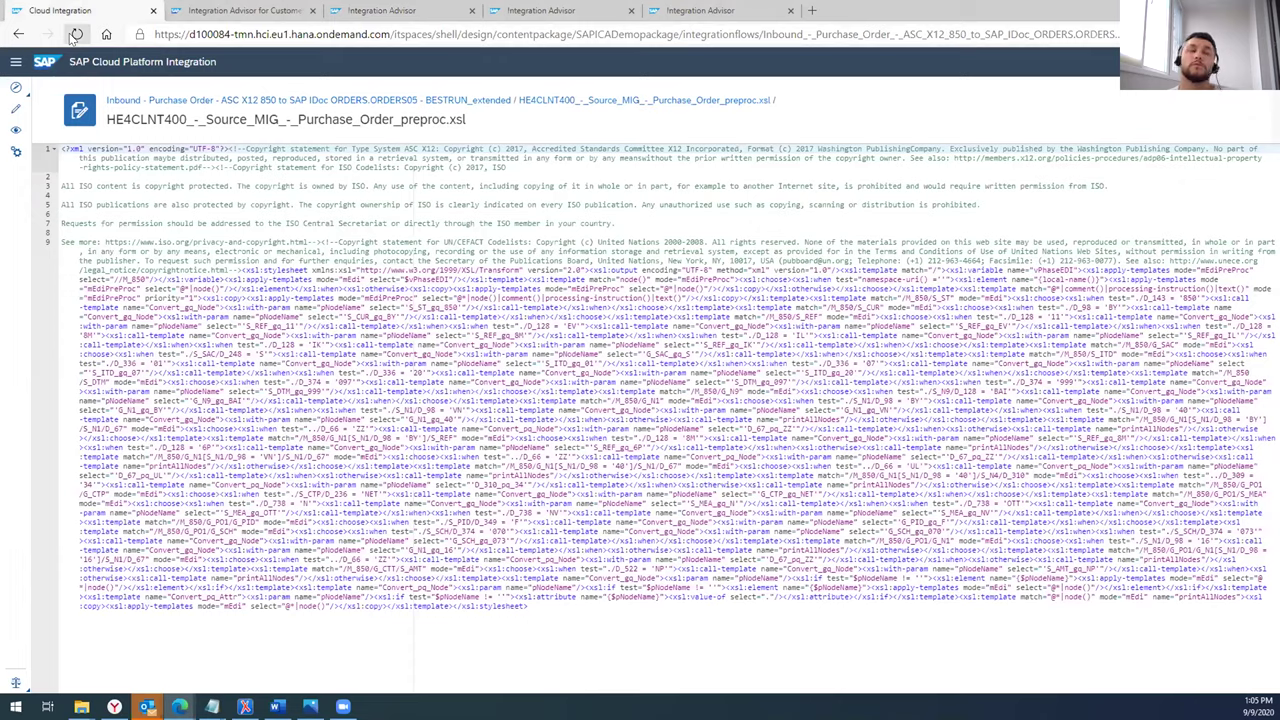
pyautogui.click(75, 34)
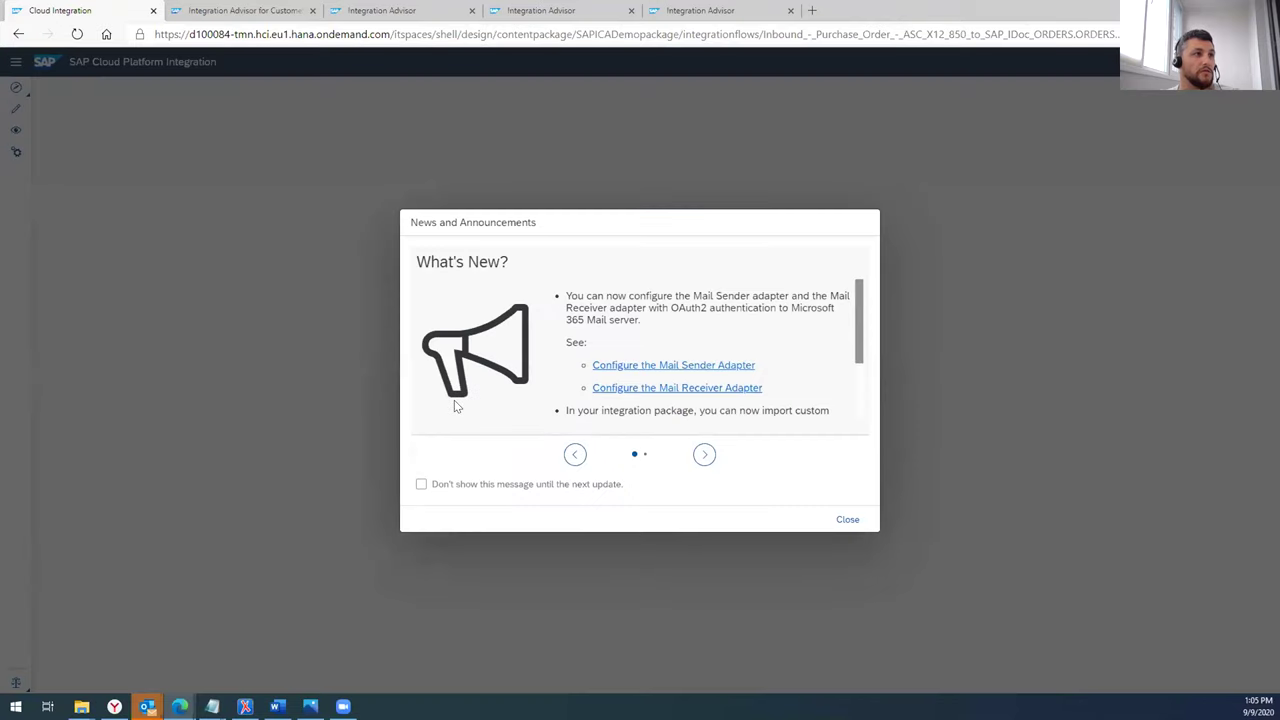
pyautogui.click(849, 520)
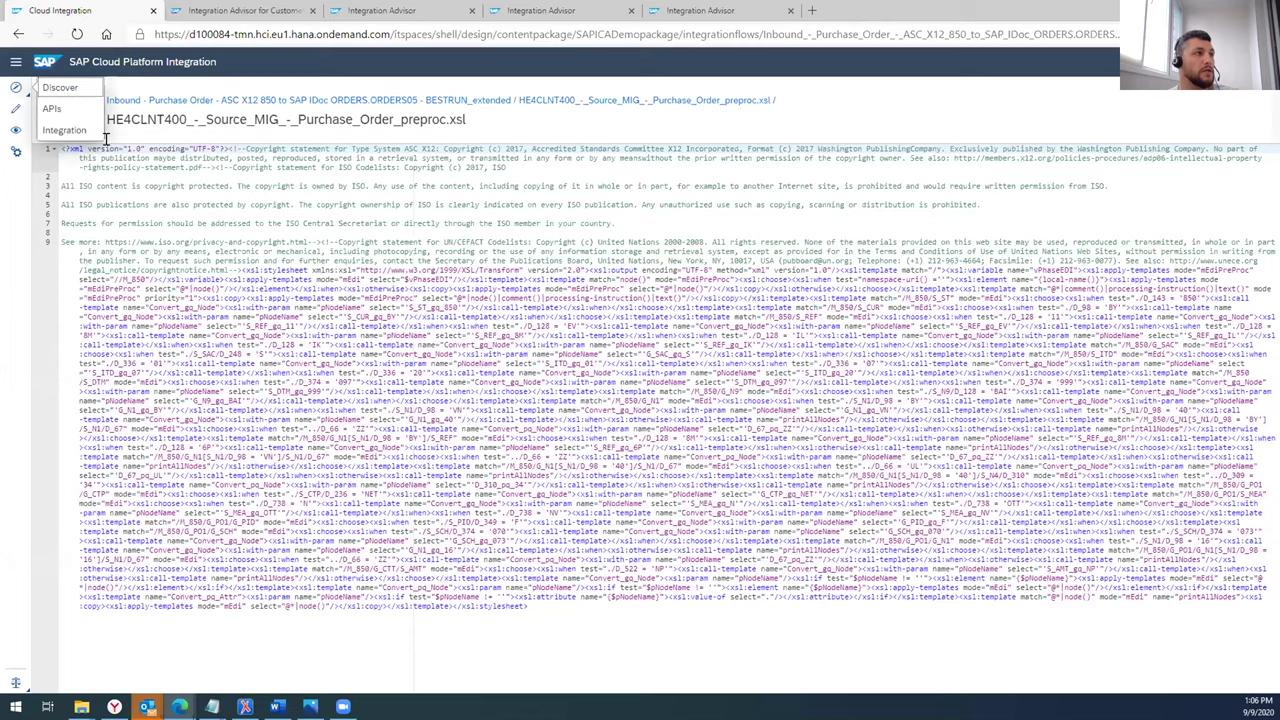
pyautogui.click(59, 87)
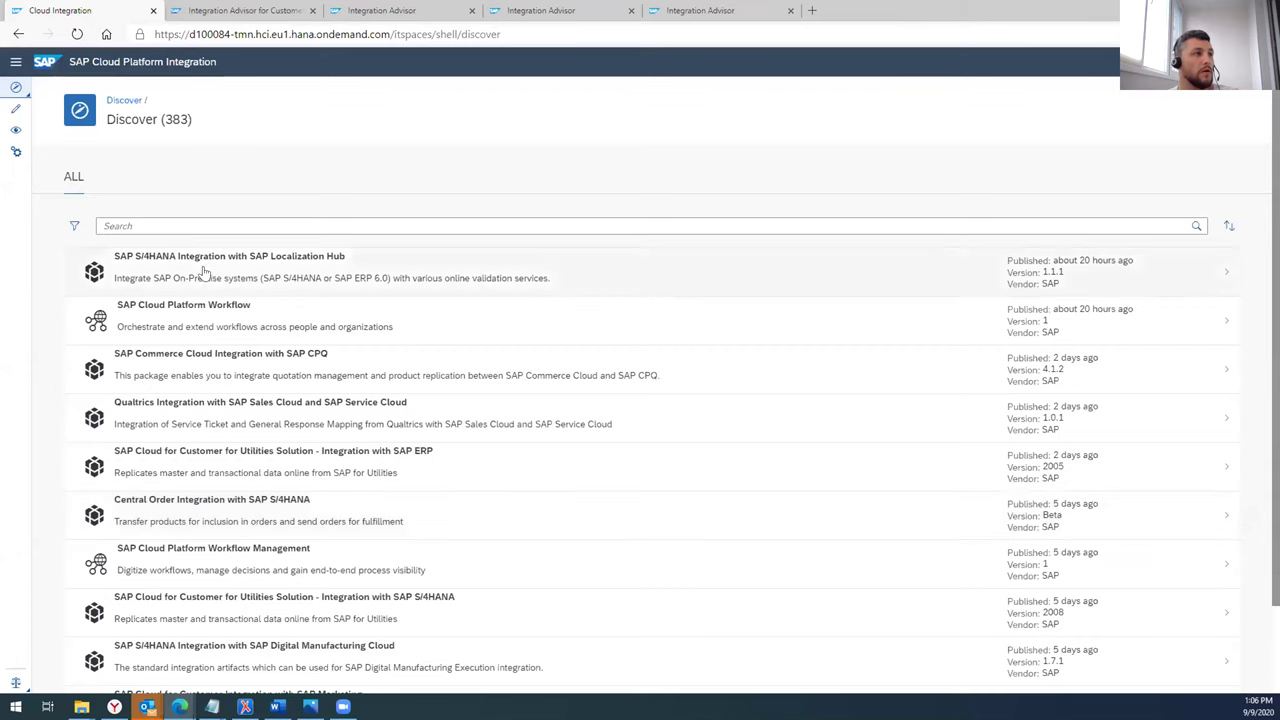
pyautogui.click(130, 225)
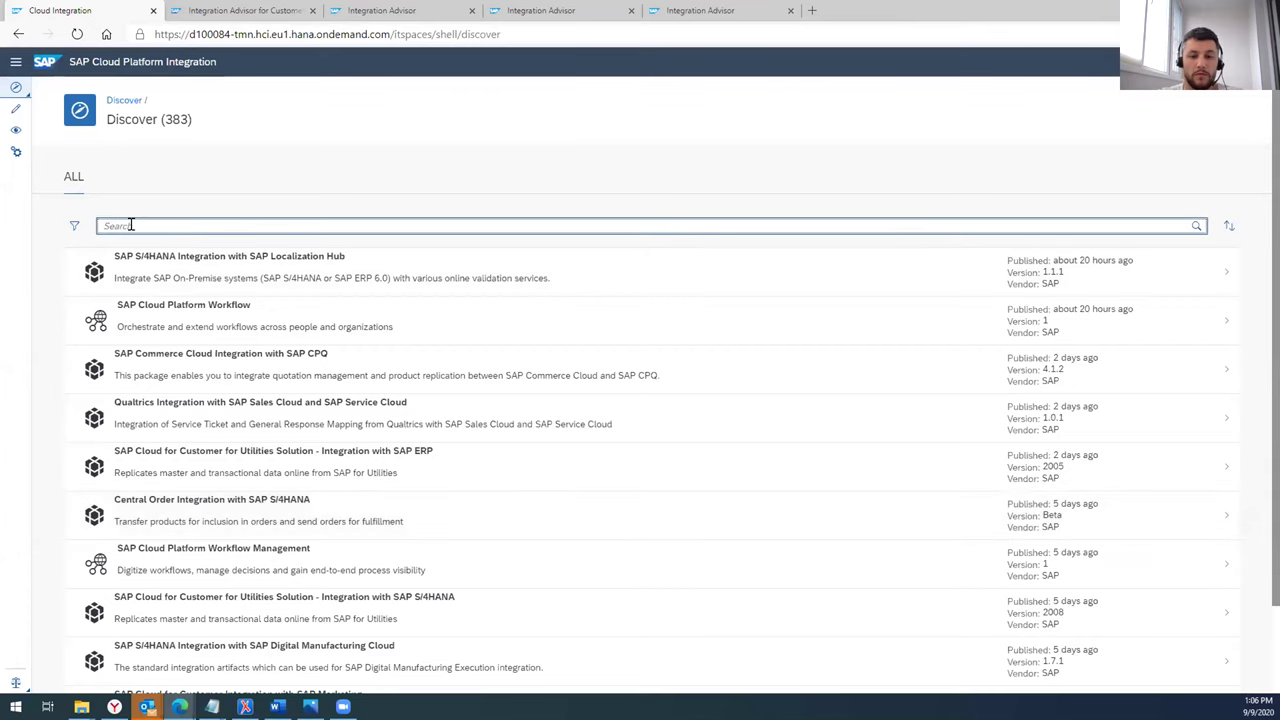
pyautogui.write('ointegr')
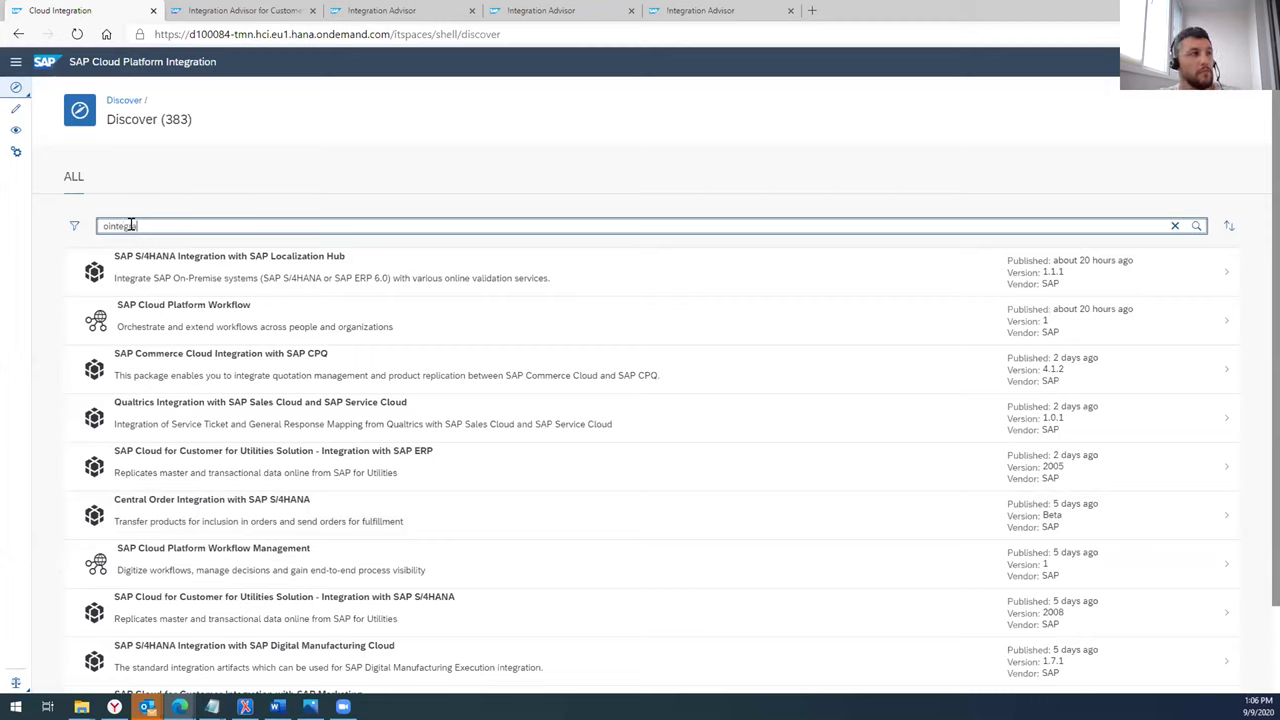
pyautogui.press('BackSpace')
pyautogui.press('BackSpace')
pyautogui.press('BackSpace')
pyautogui.press('BackSpace')
pyautogui.press('BackSpace')
pyautogui.press('BackSpace')
pyautogui.press('BackSpace')
pyautogui.press('BackSpace')
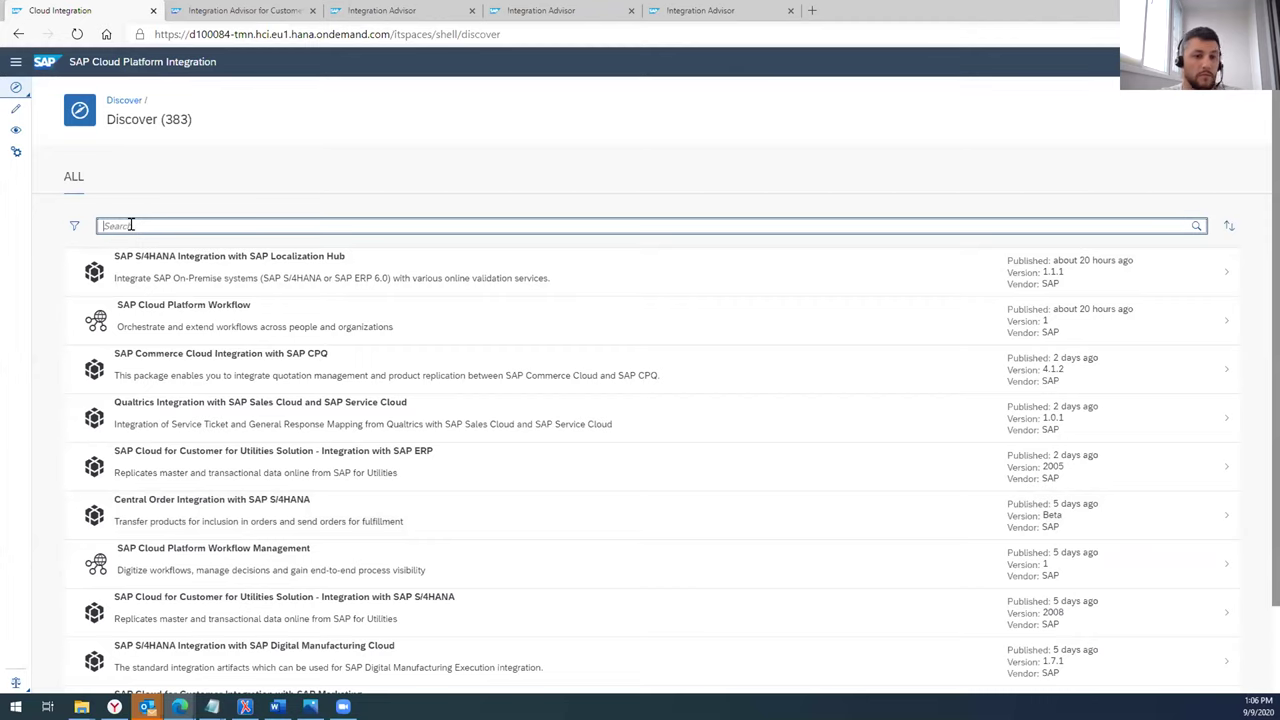
# - Search the Discover catalog's packages for "integration advisor"
pyautogui.write('integration')
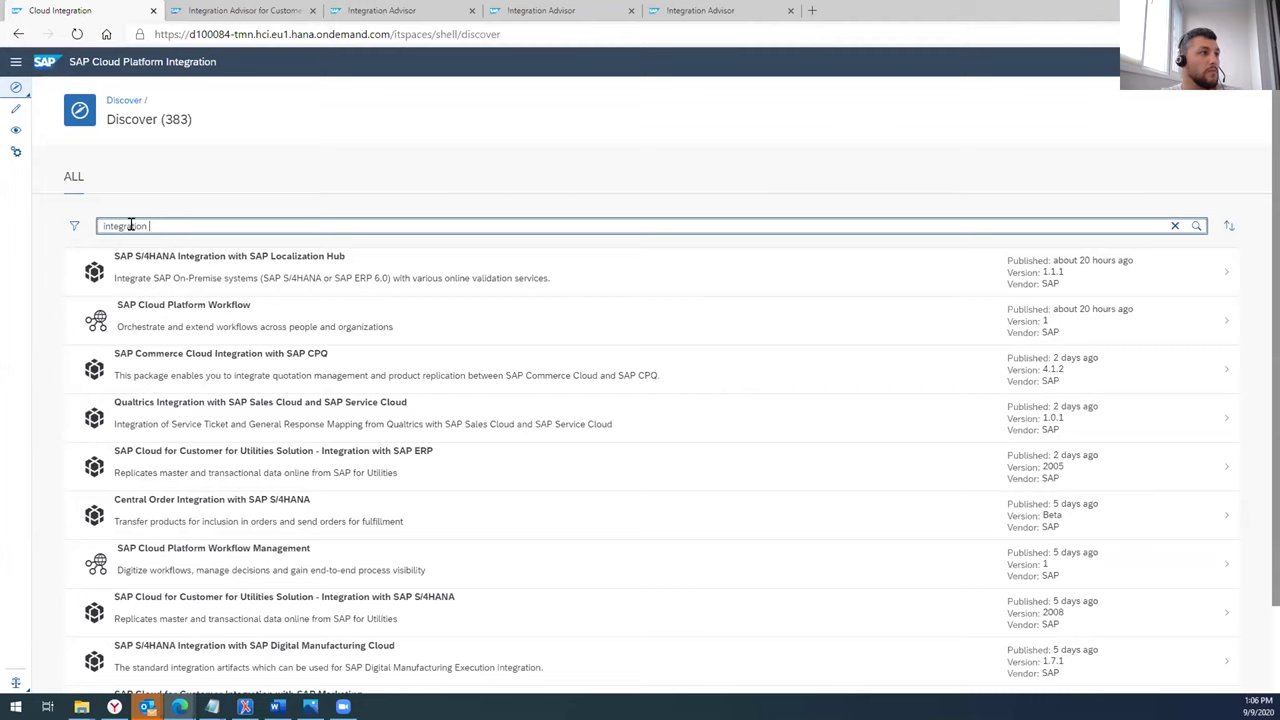
pyautogui.press('Return')
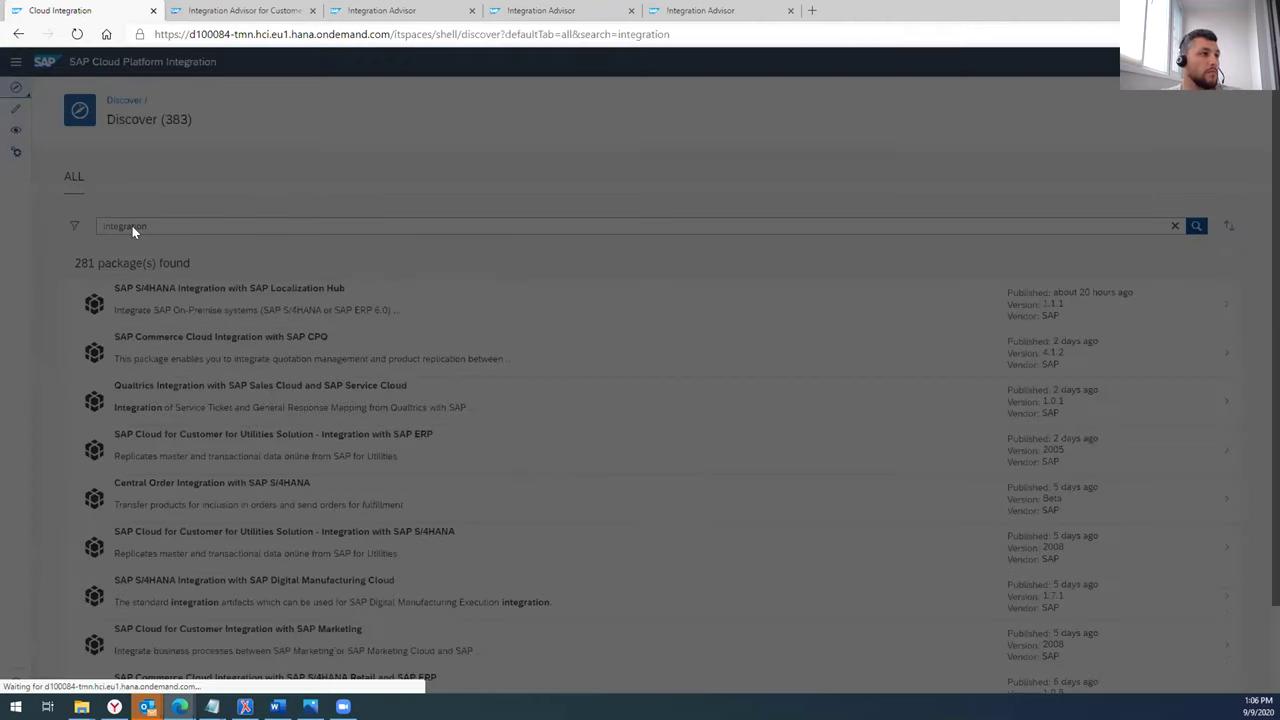
pyautogui.write('ad')
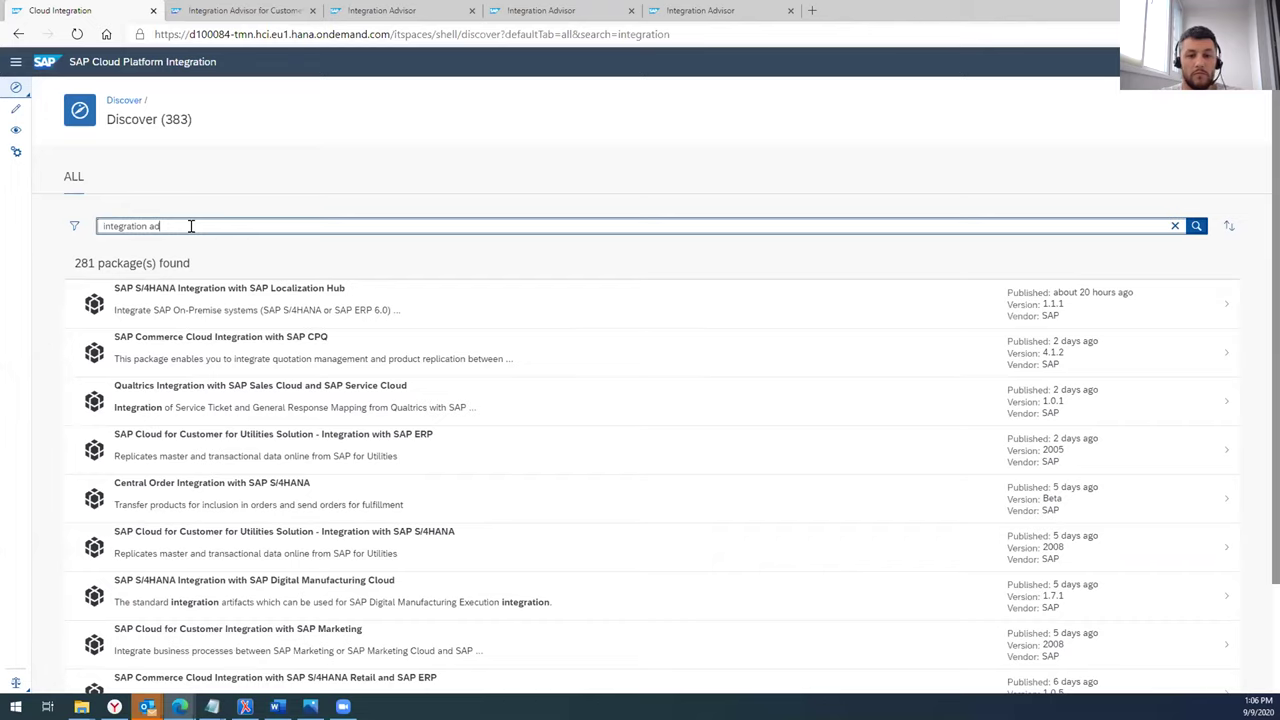
pyautogui.write('visor')
pyautogui.press('Return')
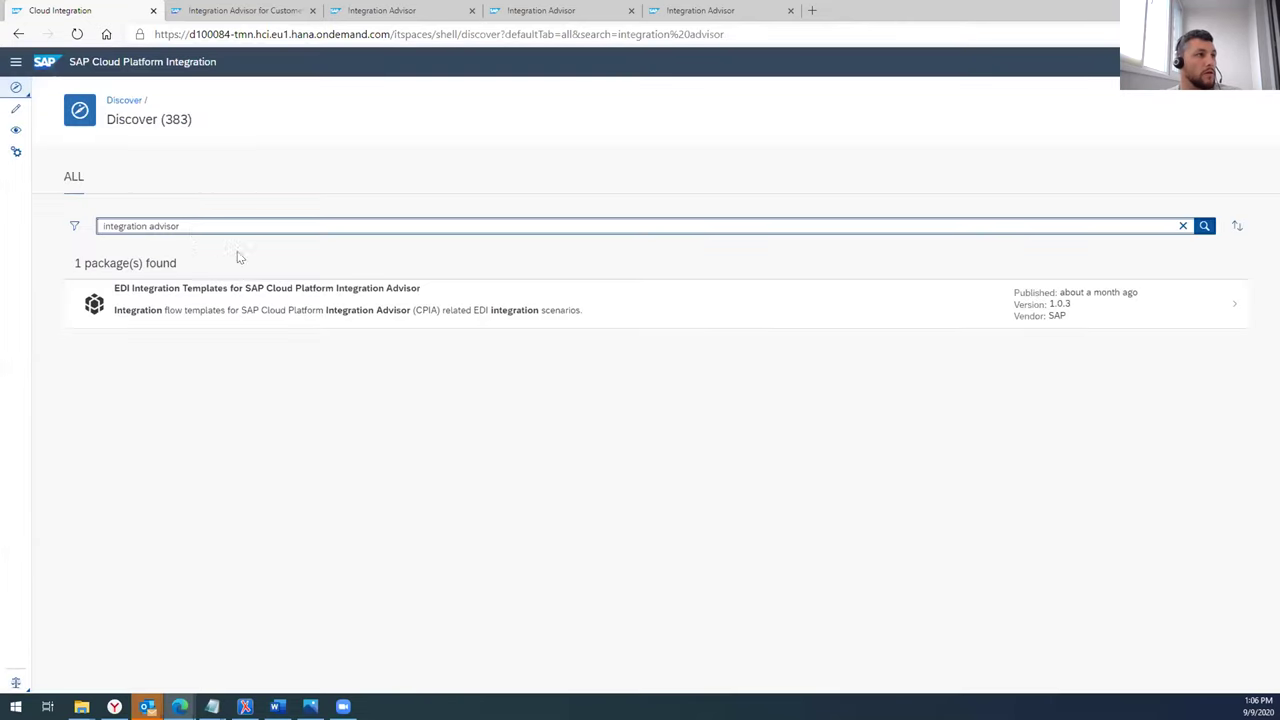
# - Open the EDI Integration Templates for SAP Cloud Platform Integration Advisor package and view its EDI to SAP IDoc - Inbound integration flow
pyautogui.click(214, 294)
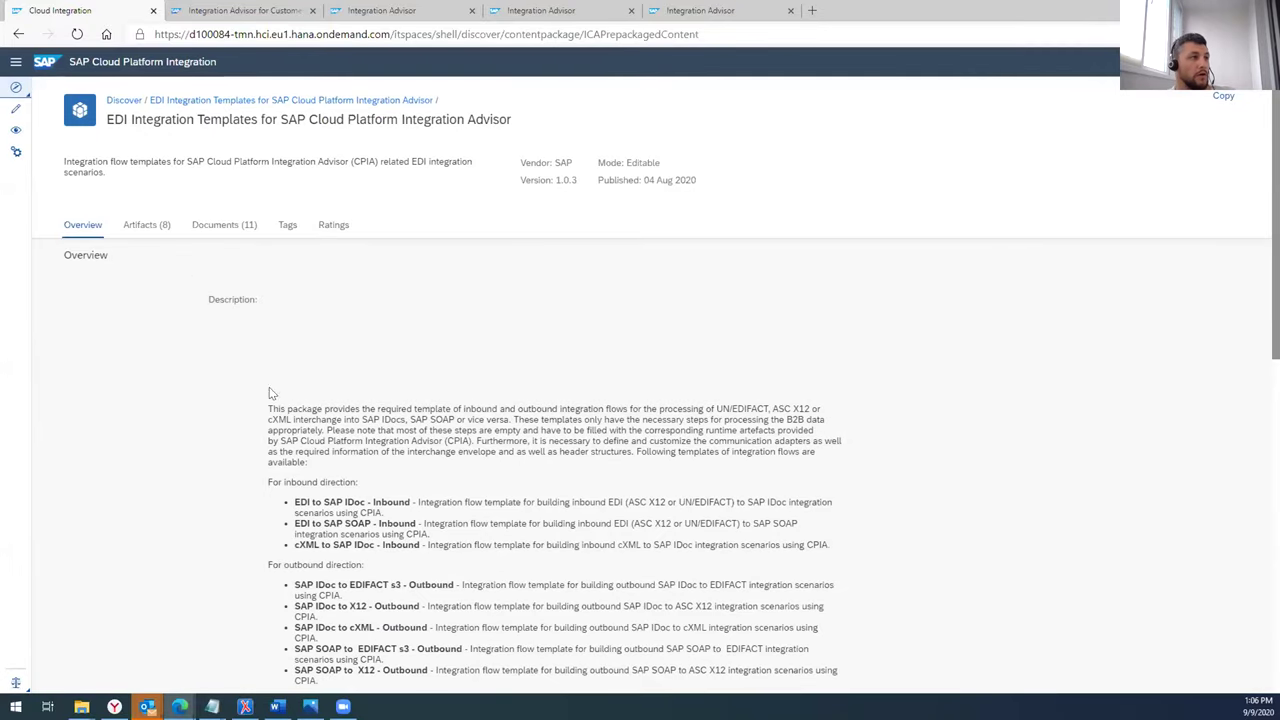
pyautogui.click(130, 224)
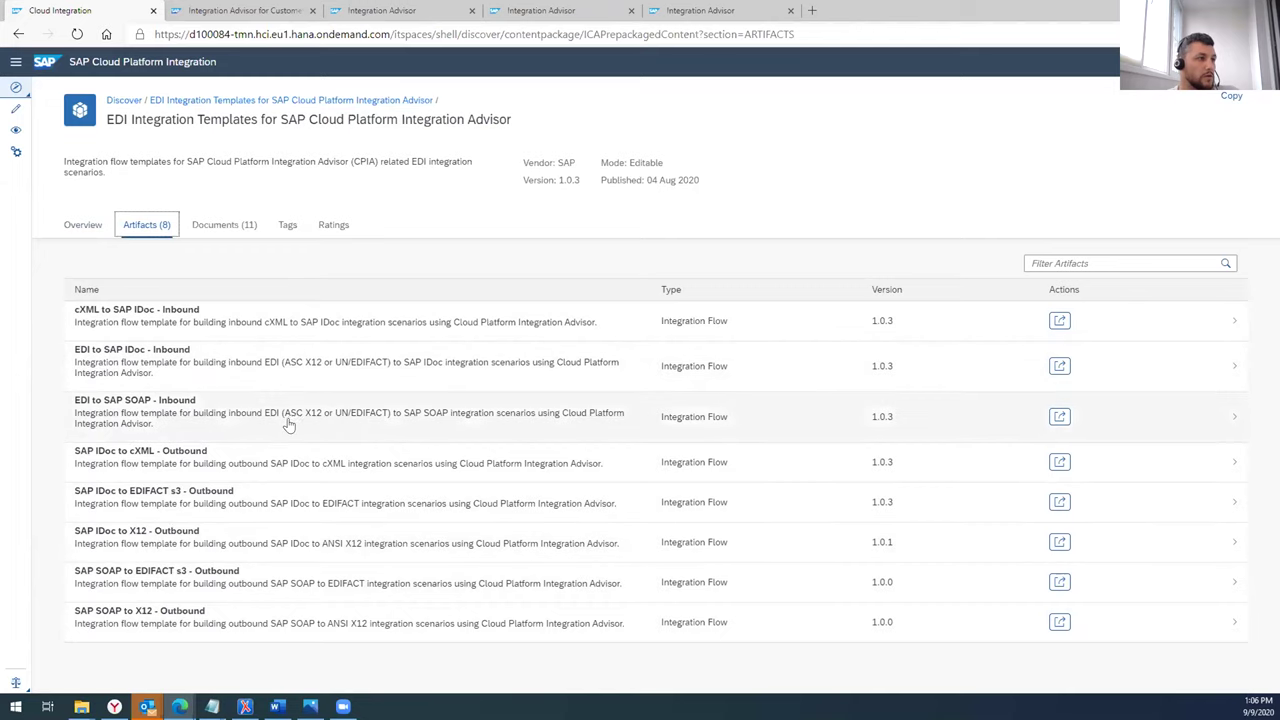
pyautogui.click(140, 365)
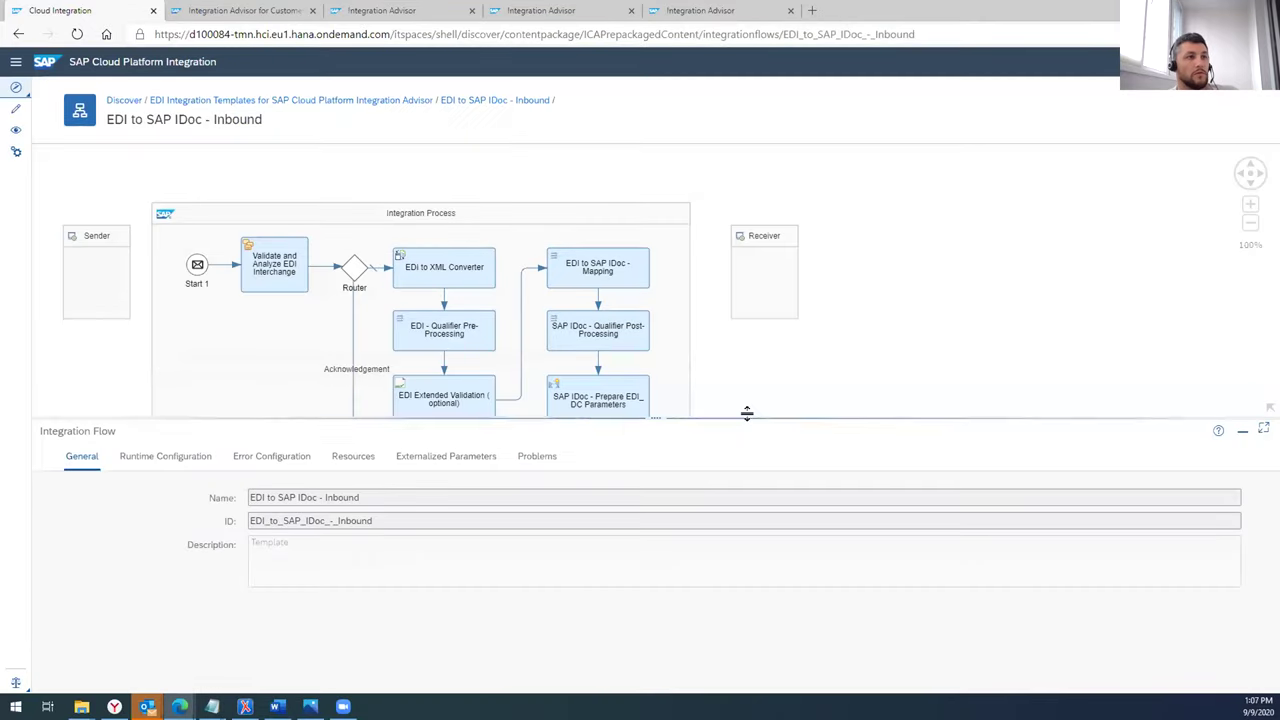
pyautogui.moveTo(746, 416); pyautogui.dragTo(746, 448)
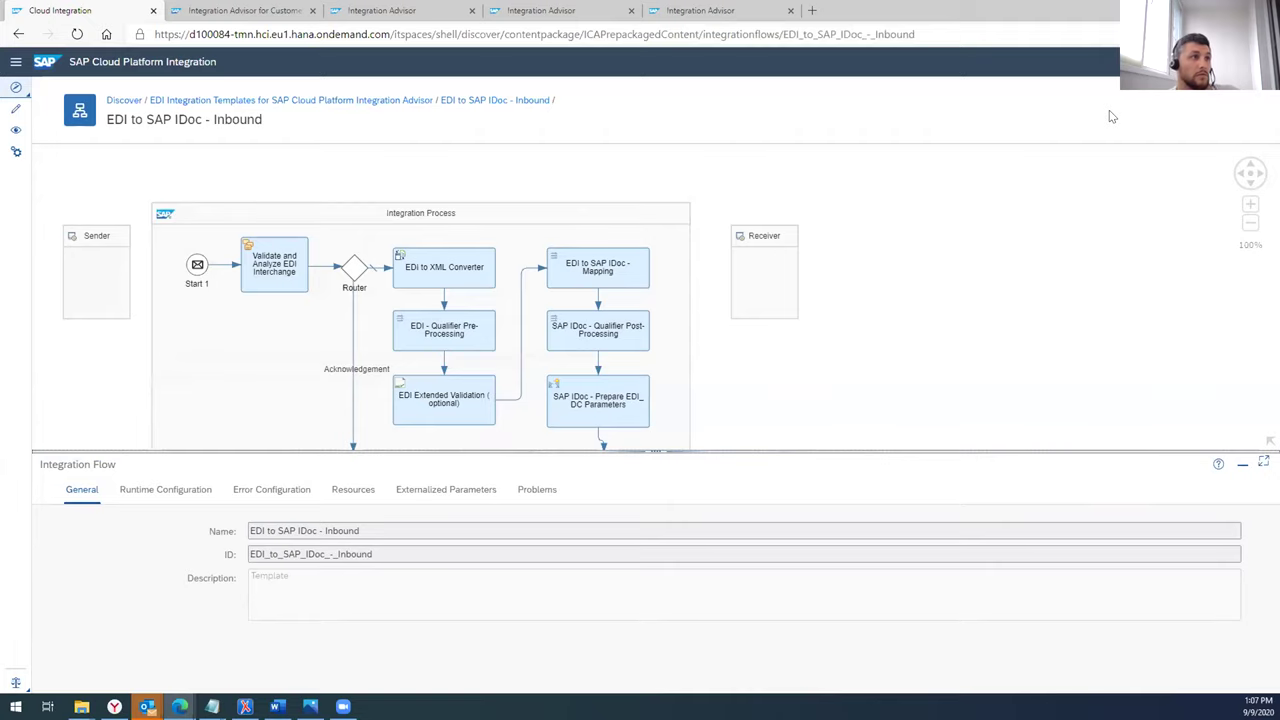
# - Go to the Design workspace and list the artifacts of the SAP ICA Demo package
pyautogui.click(15, 131)
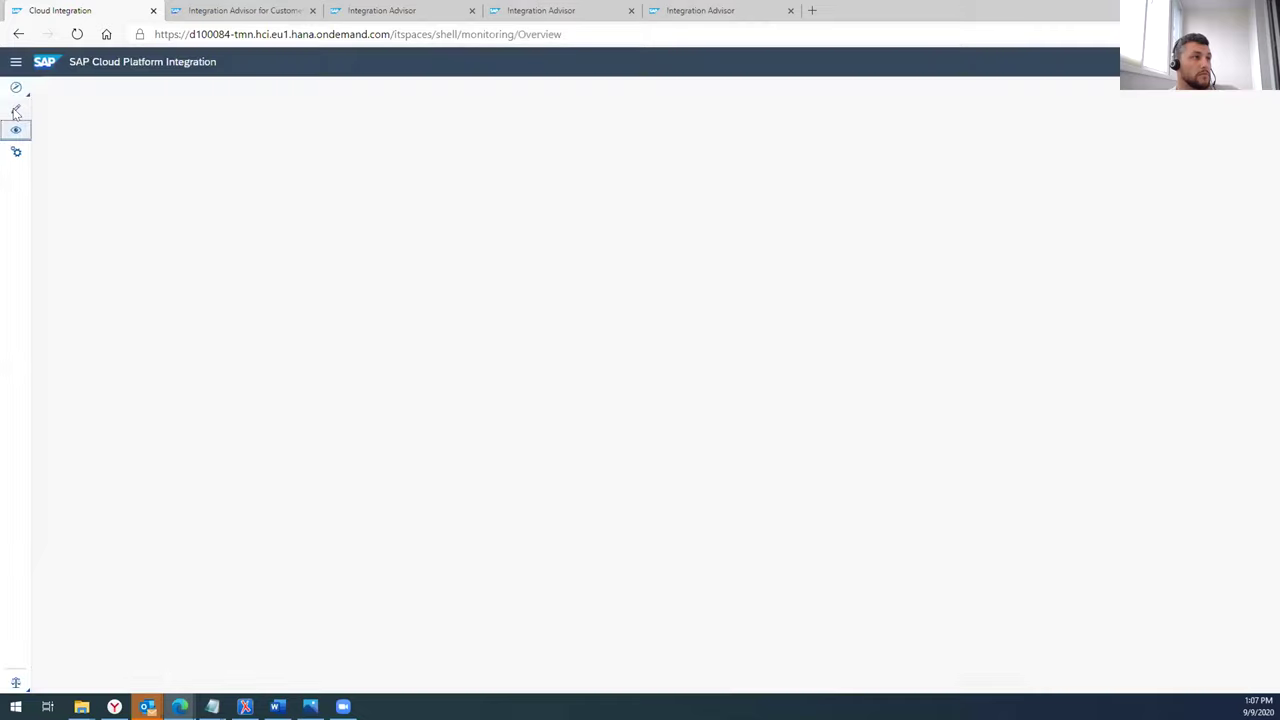
pyautogui.click(14, 111)
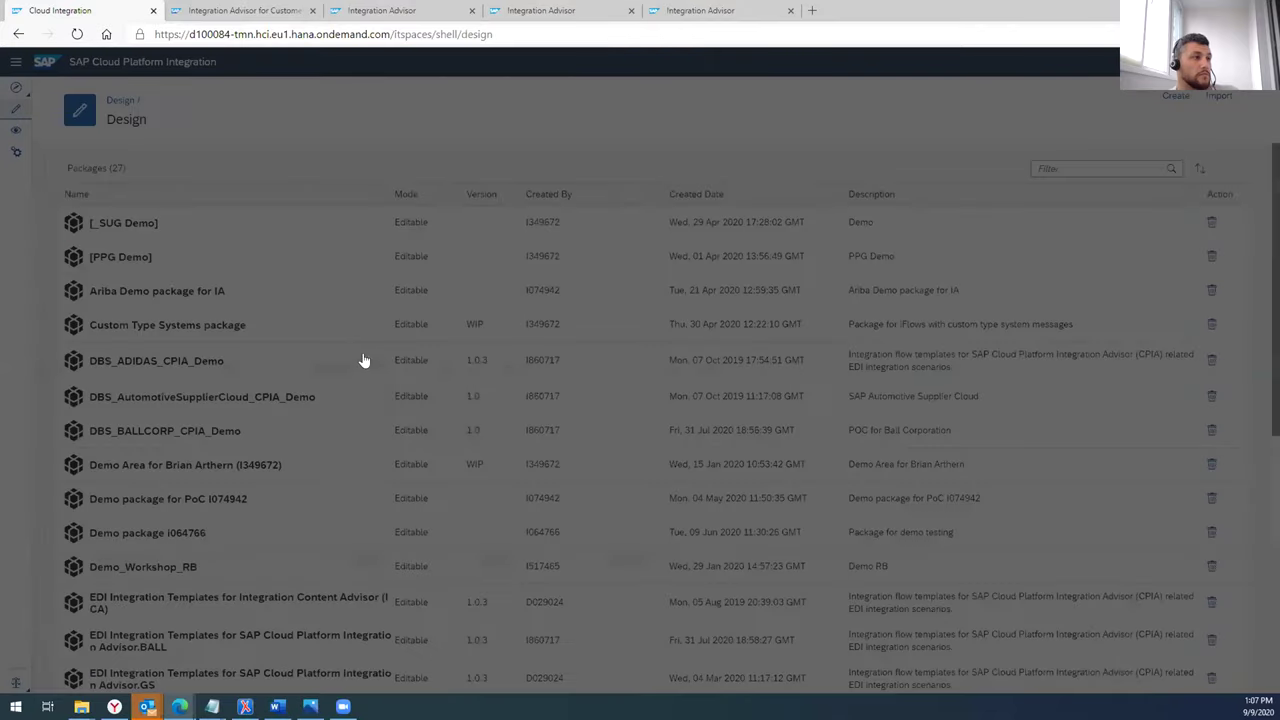
pyautogui.scroll(-5, 233, 390)
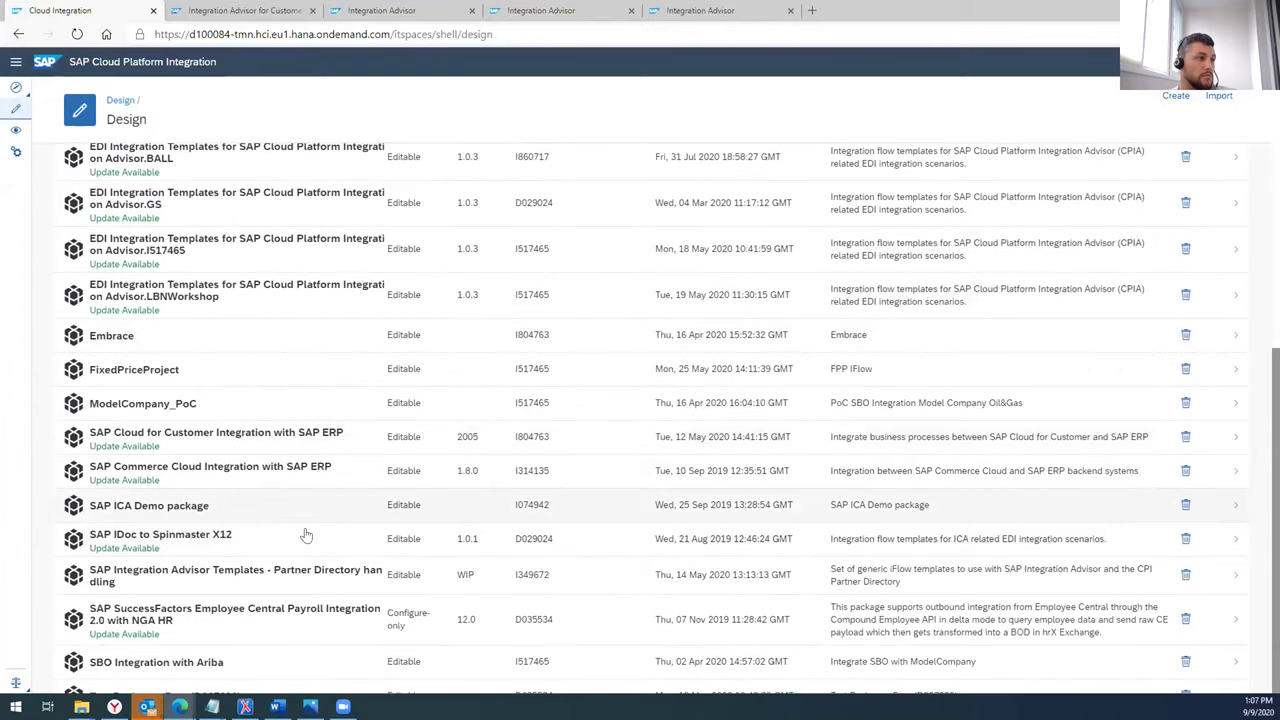
pyautogui.click(204, 510)
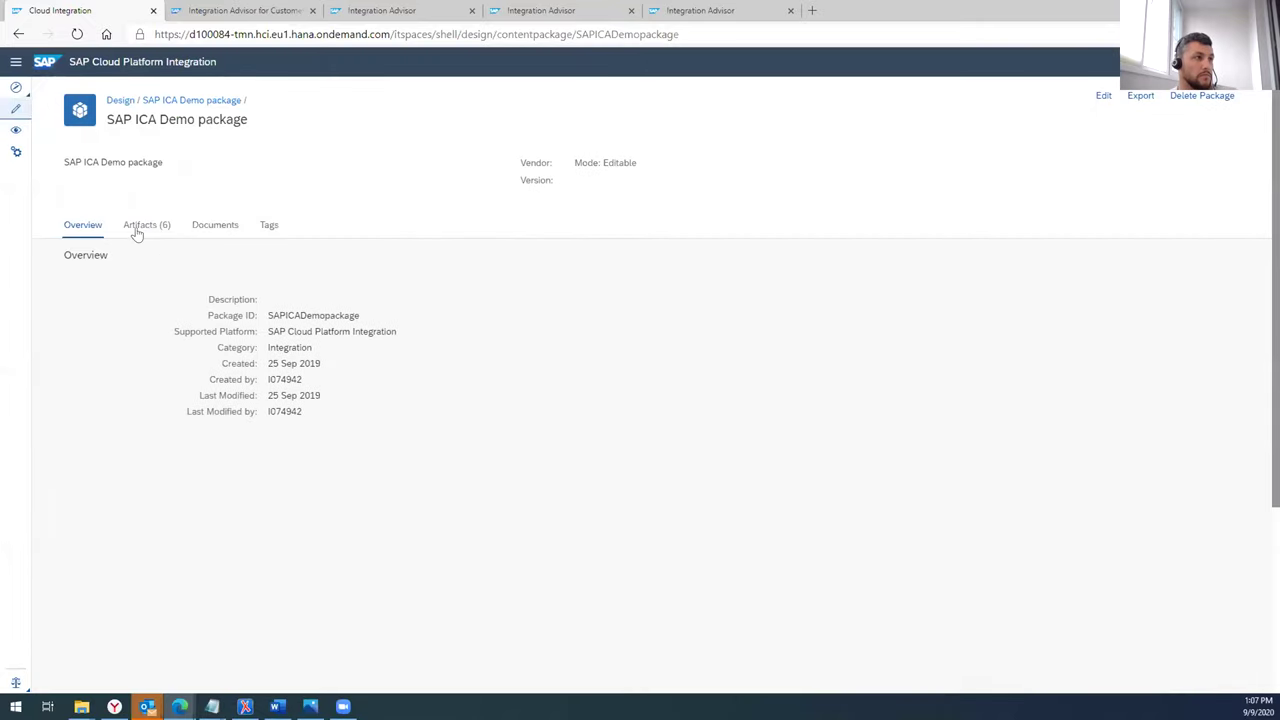
pyautogui.click(136, 228)
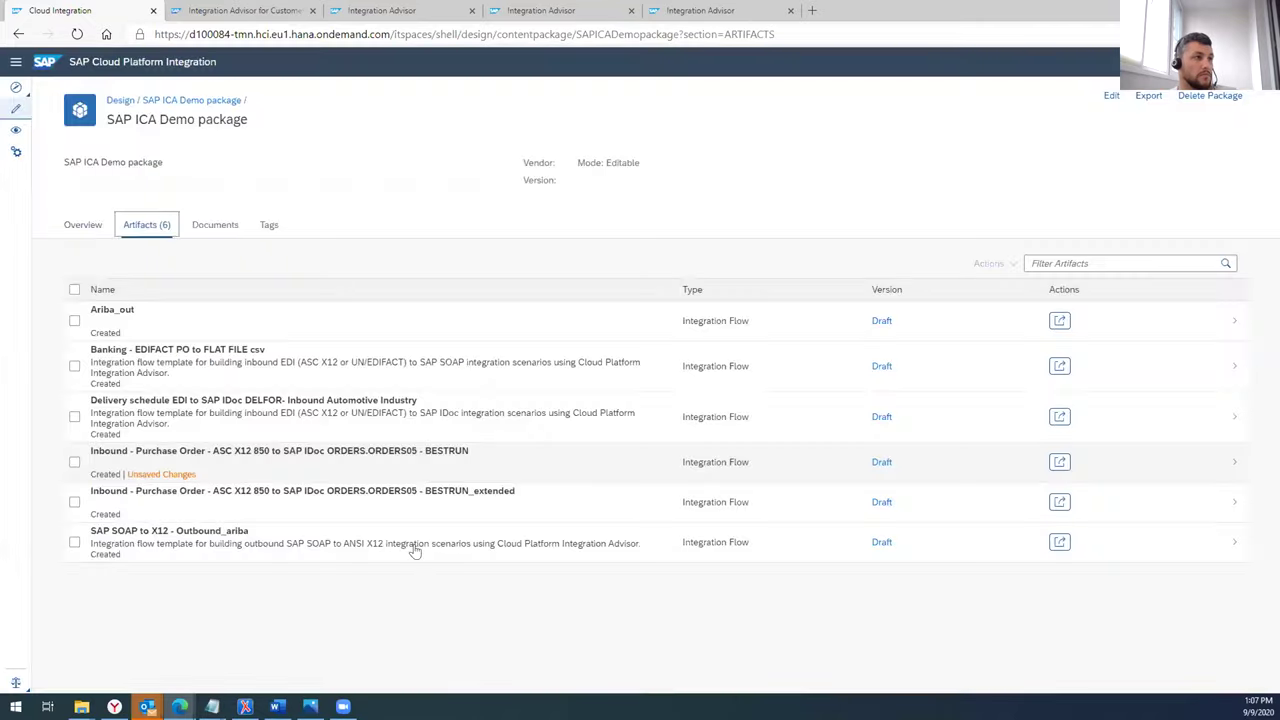
# - Open the Inbound Purchase Order ASC X12 850 to SAP IDoc ORDERS.ORDERS05 BESTRUN_extended flow and examine its diagram from sender to receiver
pyautogui.click(271, 501)
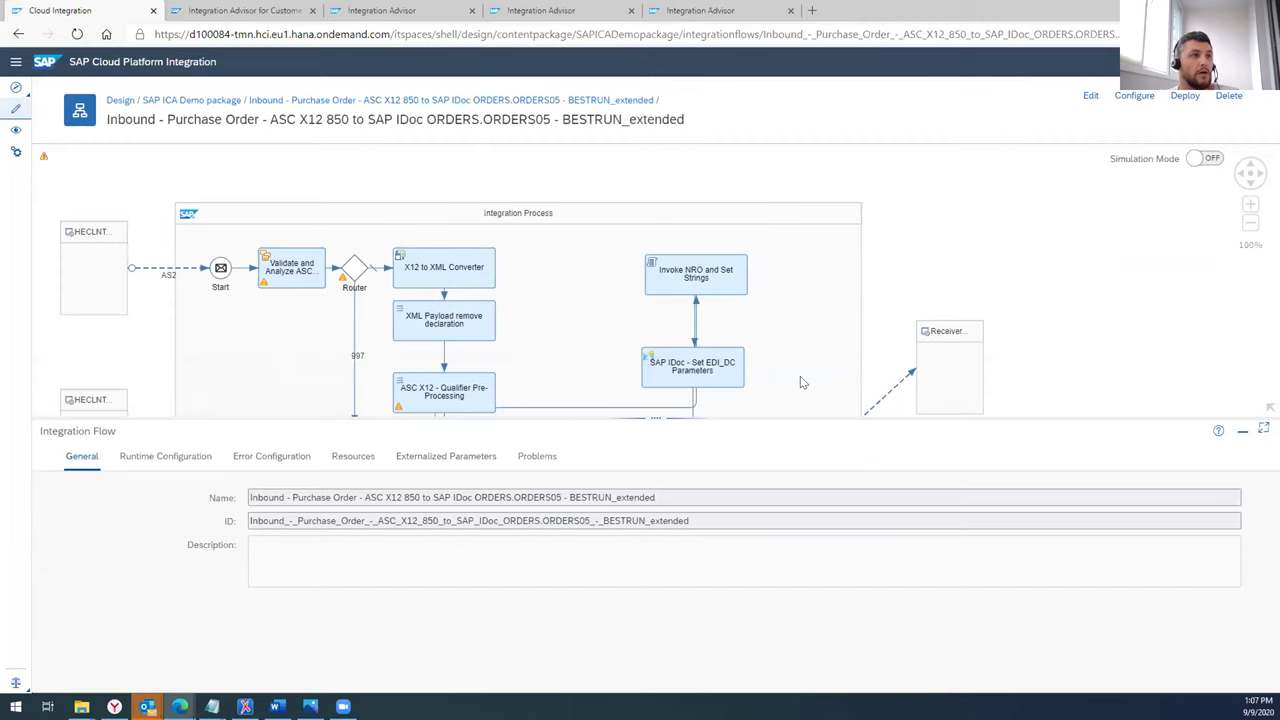
pyautogui.scroll(-2, 800, 376)
pyautogui.moveTo(650, 415); pyautogui.dragTo(655, 537)
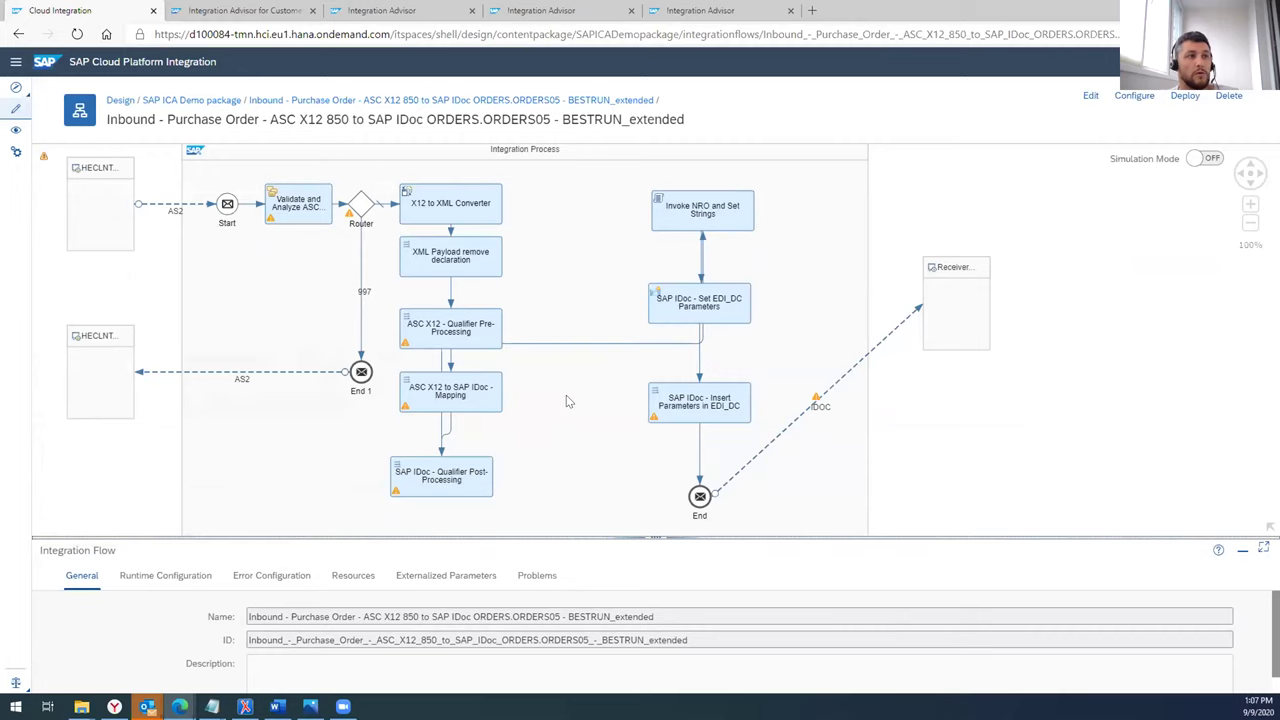
pyautogui.moveTo(566, 402); pyautogui.dragTo(594, 449)
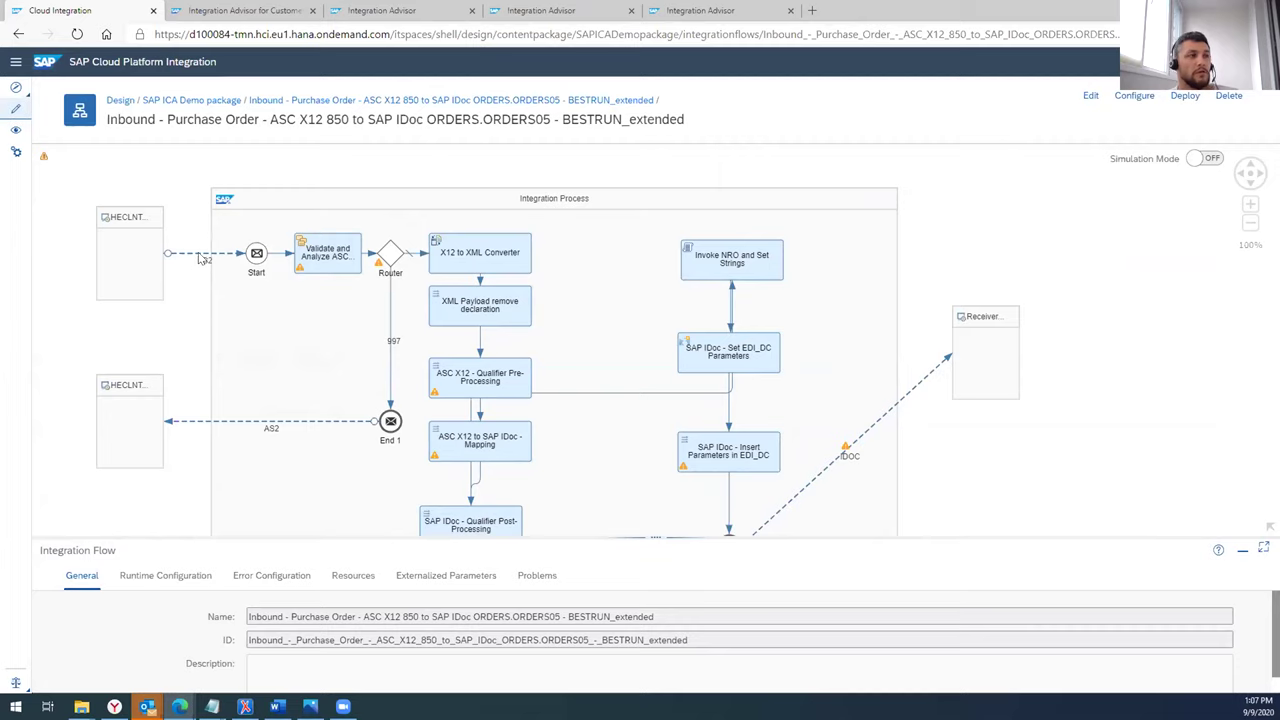
pyautogui.moveTo(210, 262)
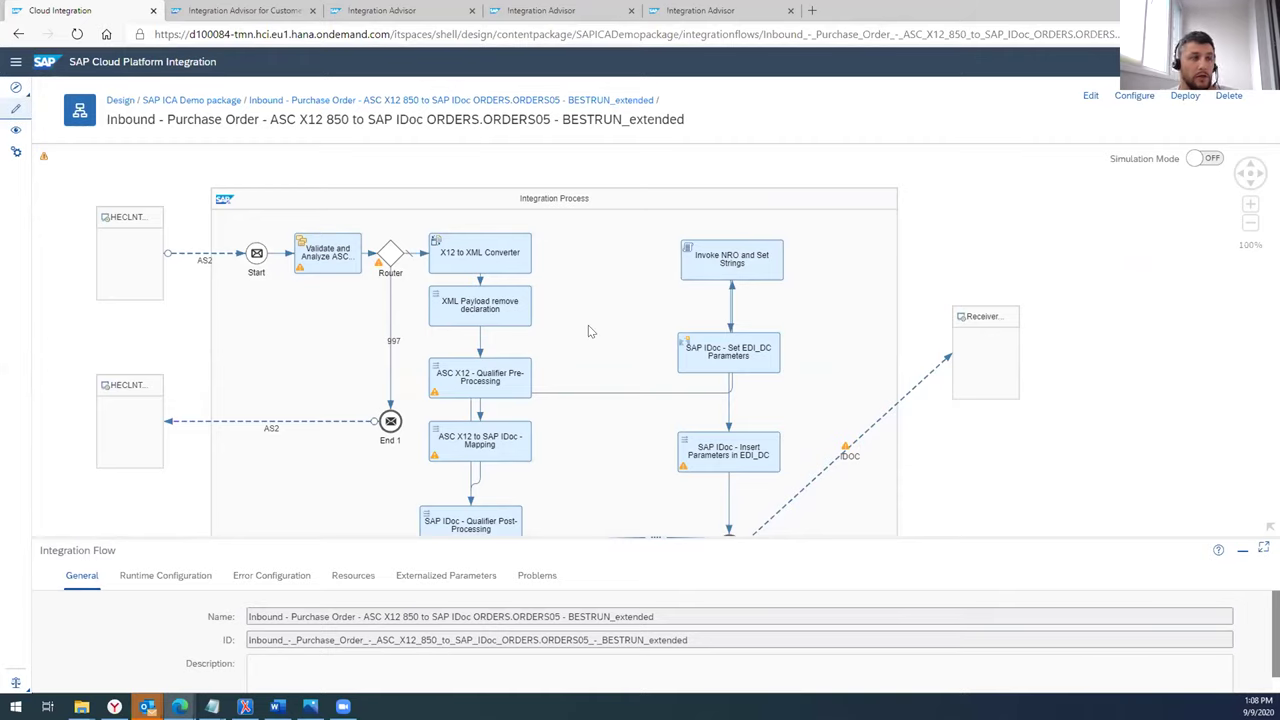
# - Inspect the flow's validation, X12 to XML conversion, qualifier pre-processing, IDoc mapping and qualifier post-processing steps one by one
pyautogui.click(463, 385)
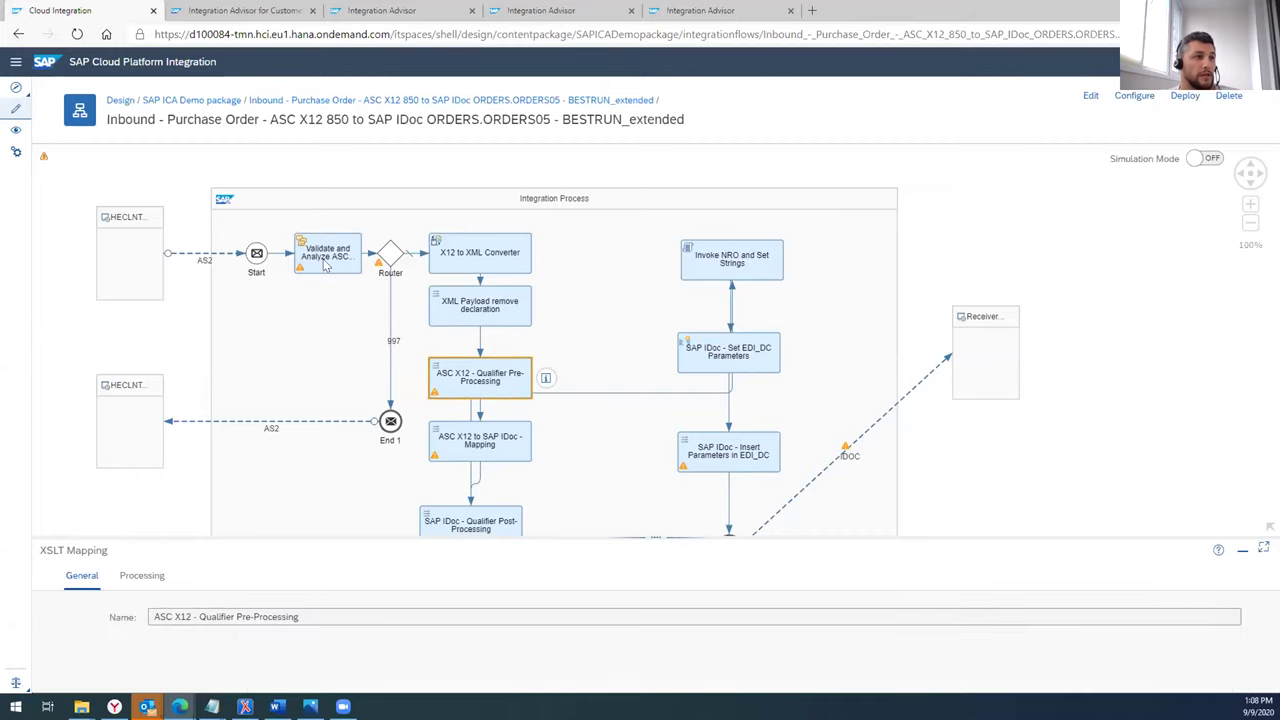
pyautogui.click(325, 263)
pyautogui.click(477, 265)
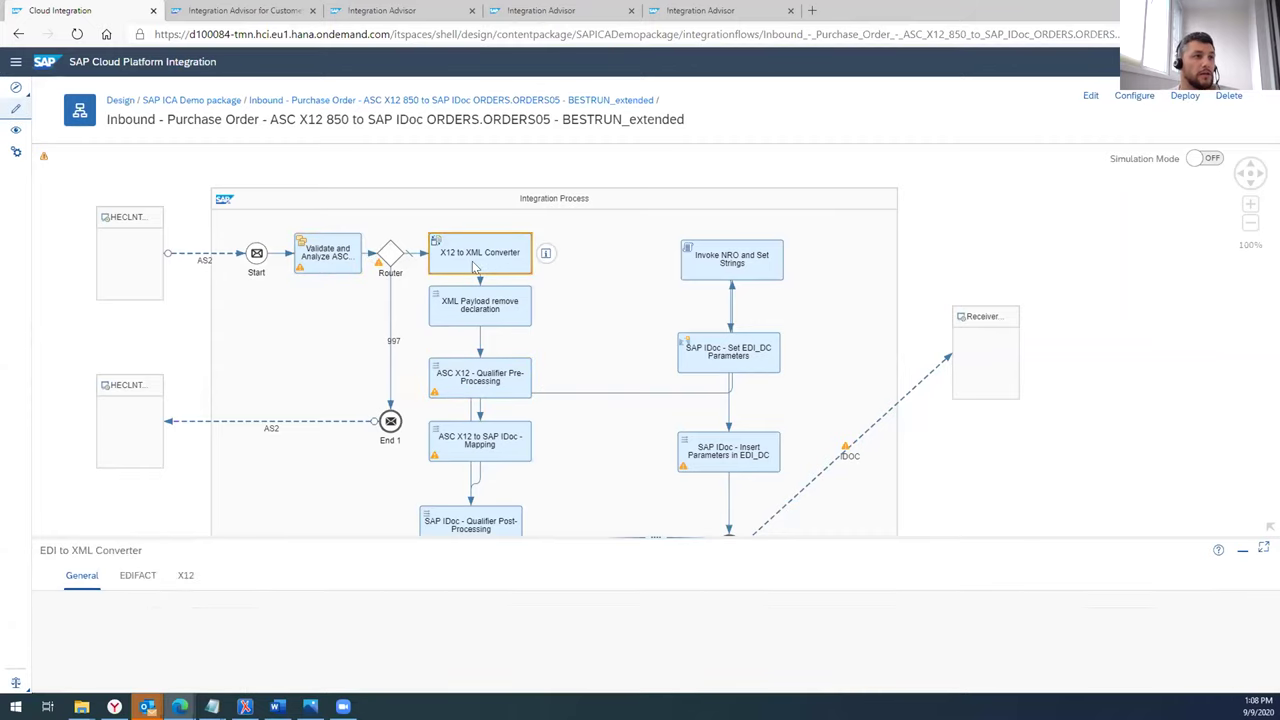
pyautogui.click(487, 380)
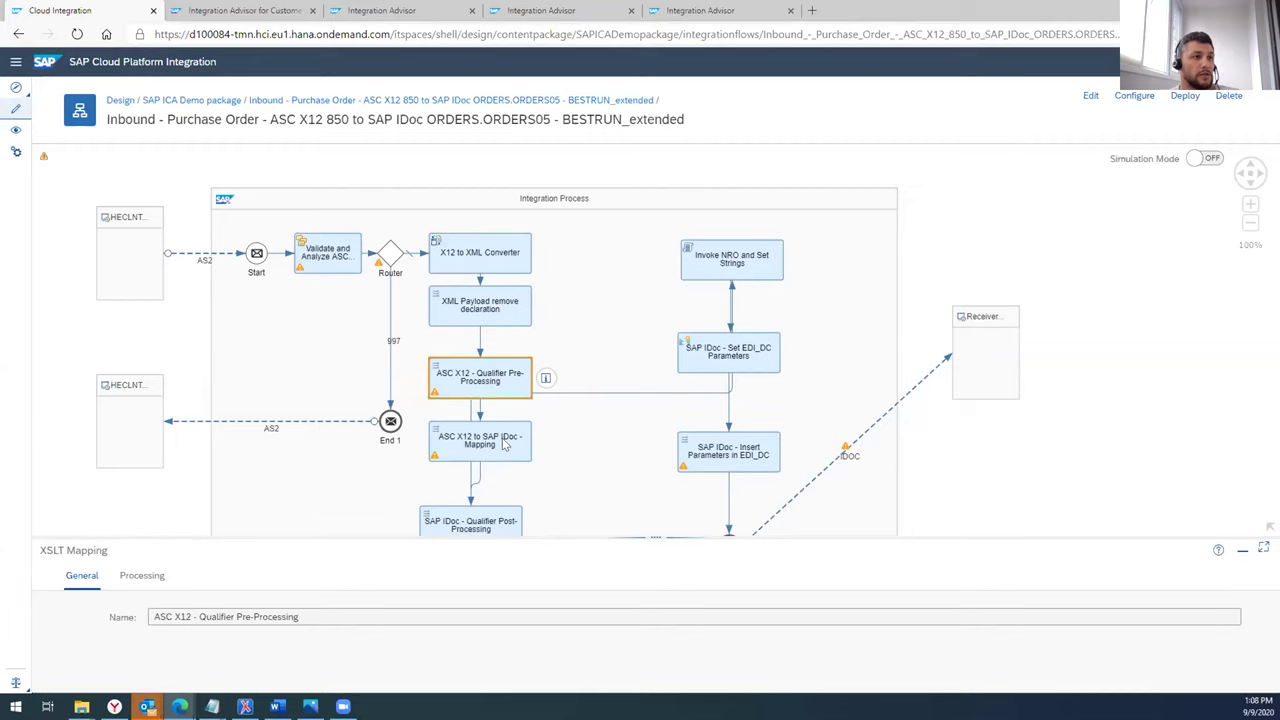
pyautogui.scroll(-1, 505, 445)
pyautogui.click(500, 392)
pyautogui.click(515, 465)
pyautogui.scroll(-2, 519, 467)
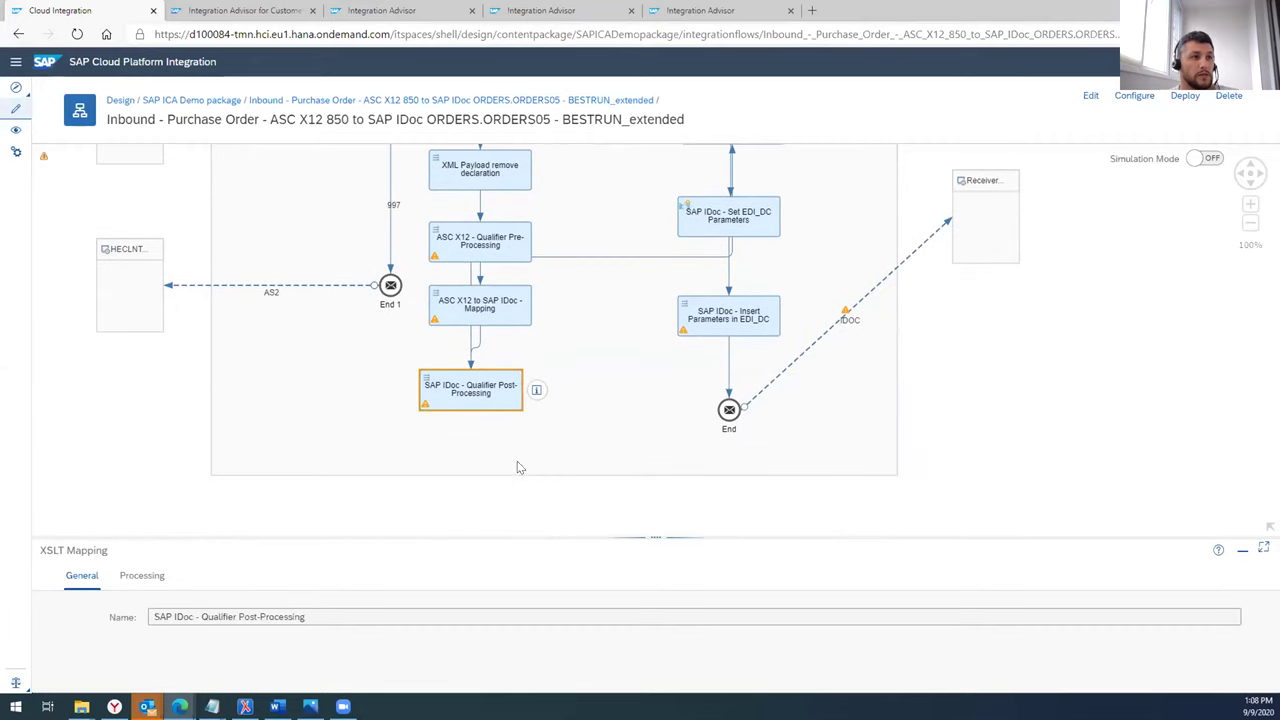
pyautogui.click(599, 390)
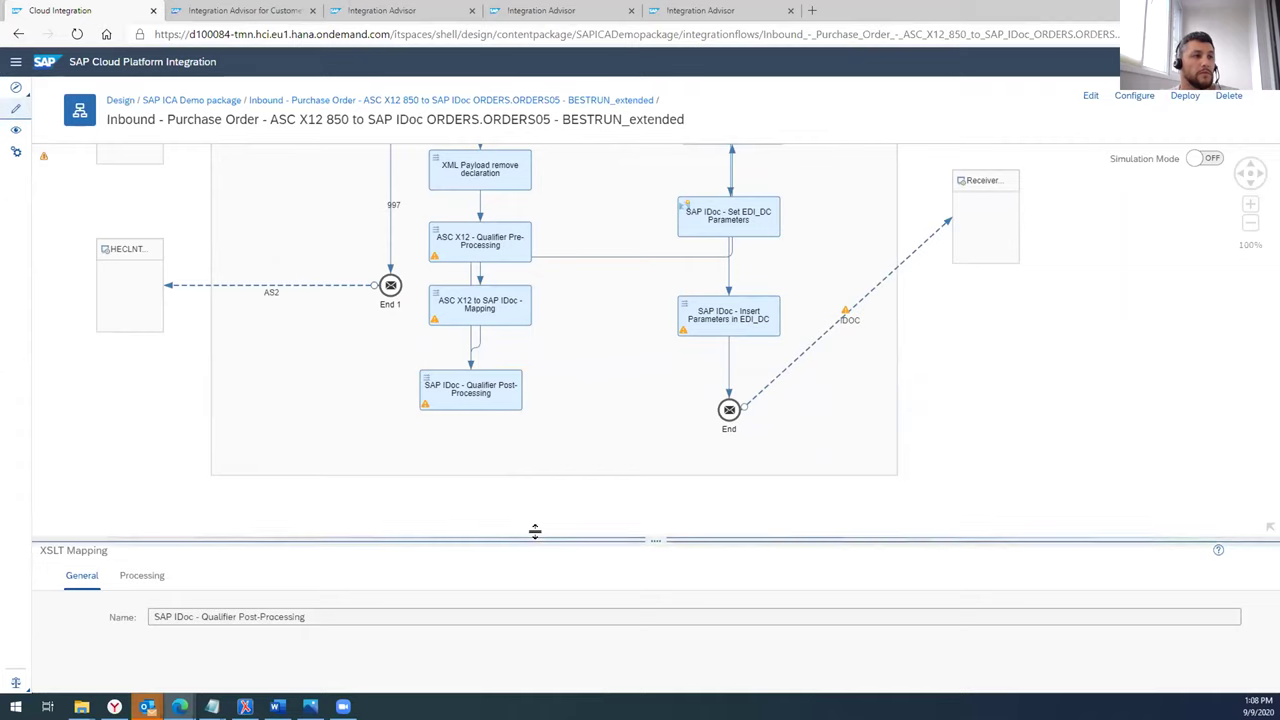
pyautogui.moveTo(534, 535); pyautogui.dragTo(544, 530)
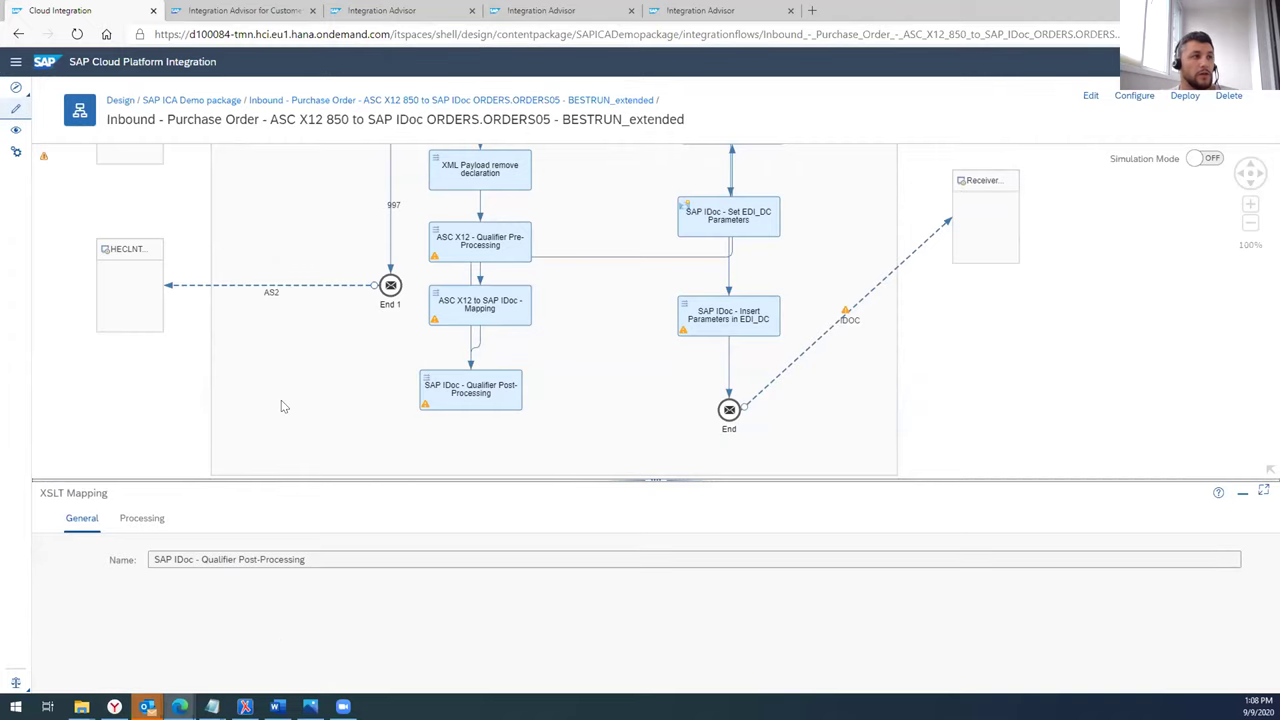
# - Show the X12 settings of the EDI splitter step that validates and analyzes the incoming ASC X12 interchange
pyautogui.scroll(2, 281, 420)
pyautogui.click(312, 192)
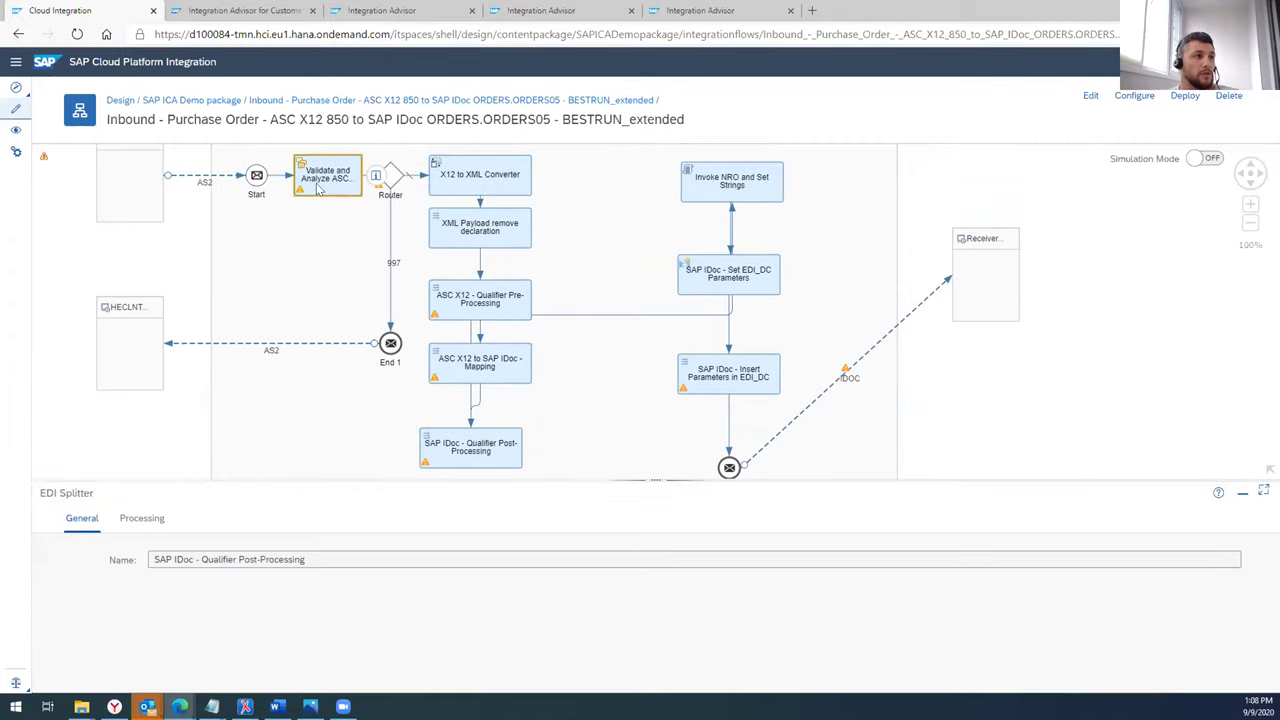
pyautogui.click(251, 519)
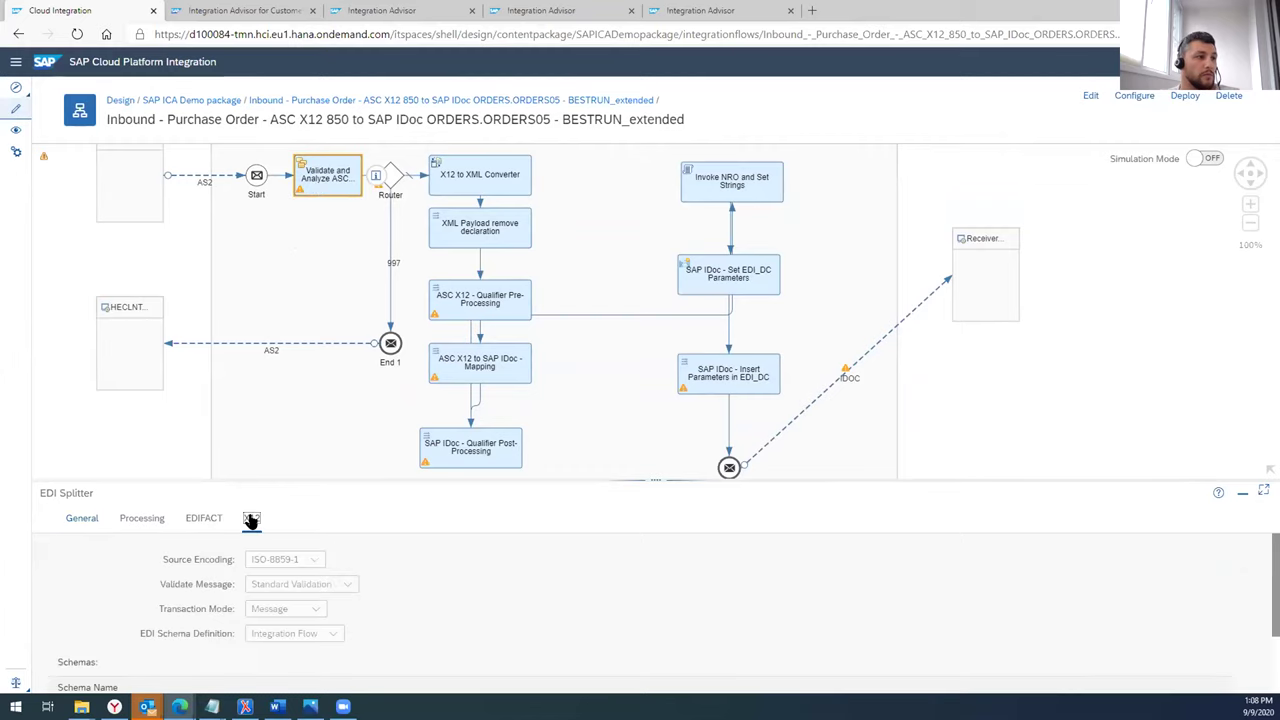
# - Compare the splitter's schema entry with the Pmon_Purchase_Order_RD.xsd and UN-EDIFACT_ORDERS_D01B.xsd files in the exported Pmon_Purchase_Order folder
pyautogui.scroll(-2, 219, 595)
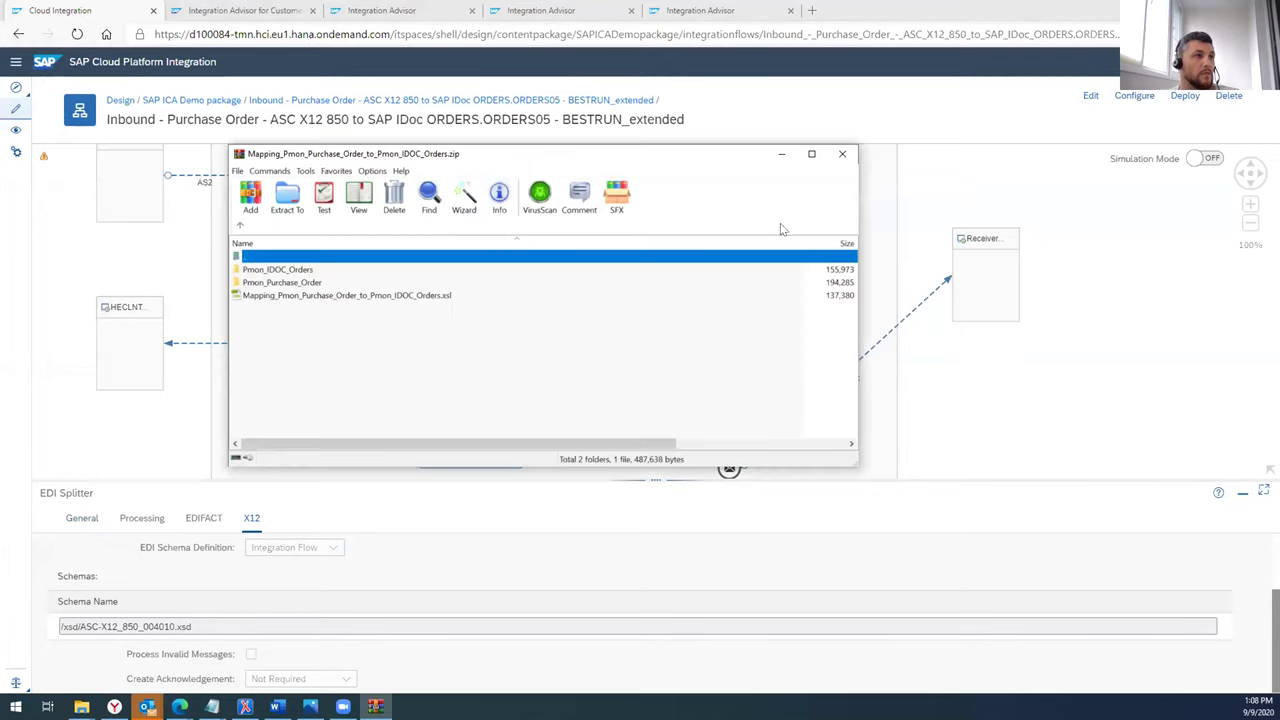
pyautogui.moveTo(545, 153); pyautogui.dragTo(836, 206)
pyautogui.doubleClick(574, 337)
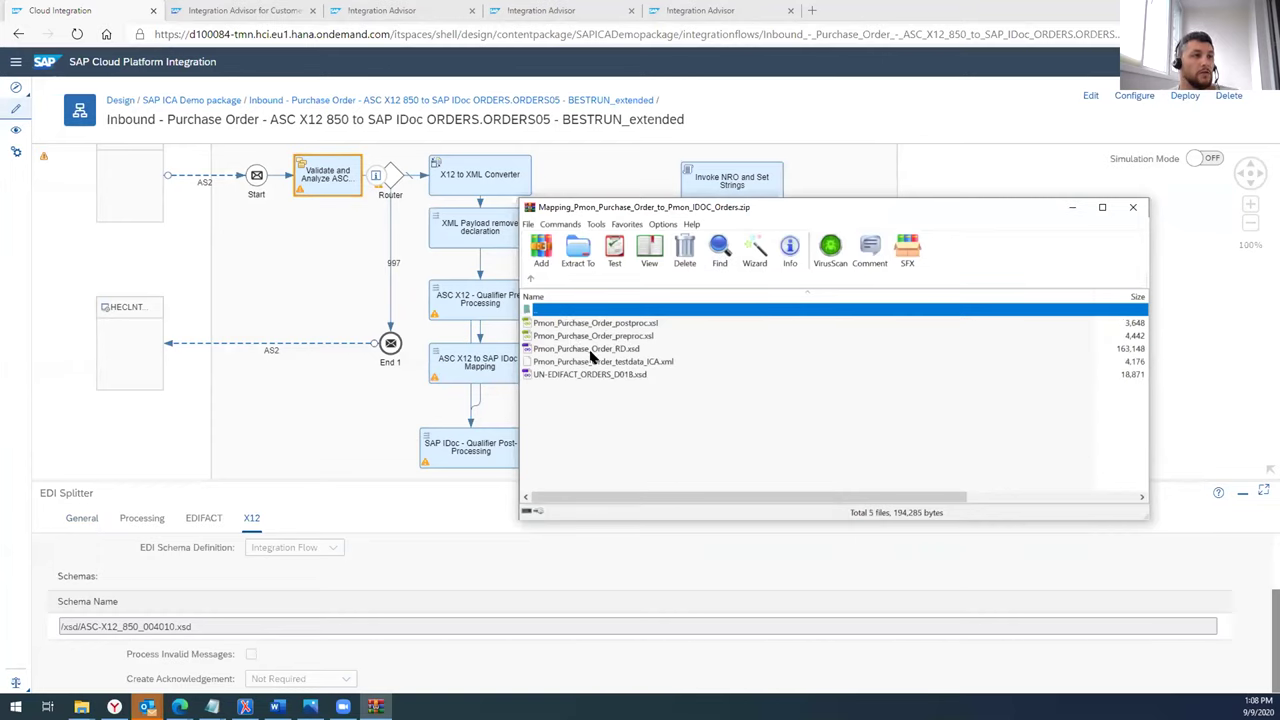
pyautogui.click(580, 349)
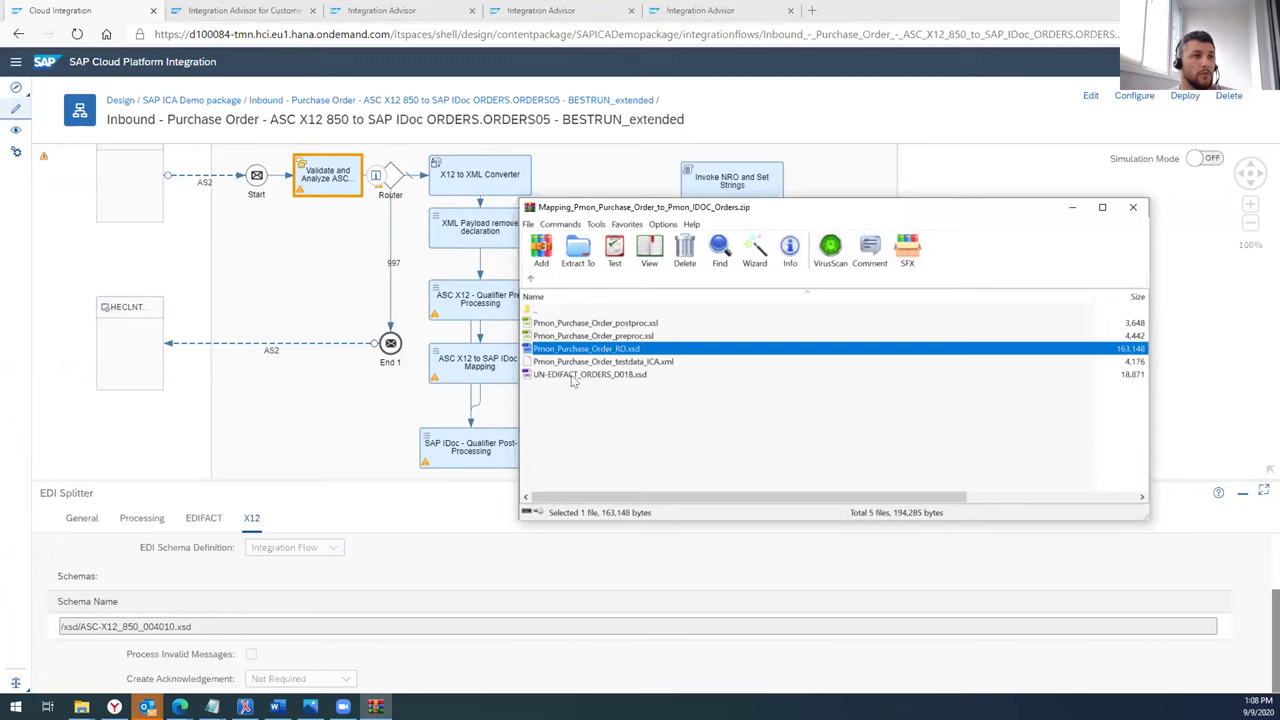
pyautogui.click(576, 376)
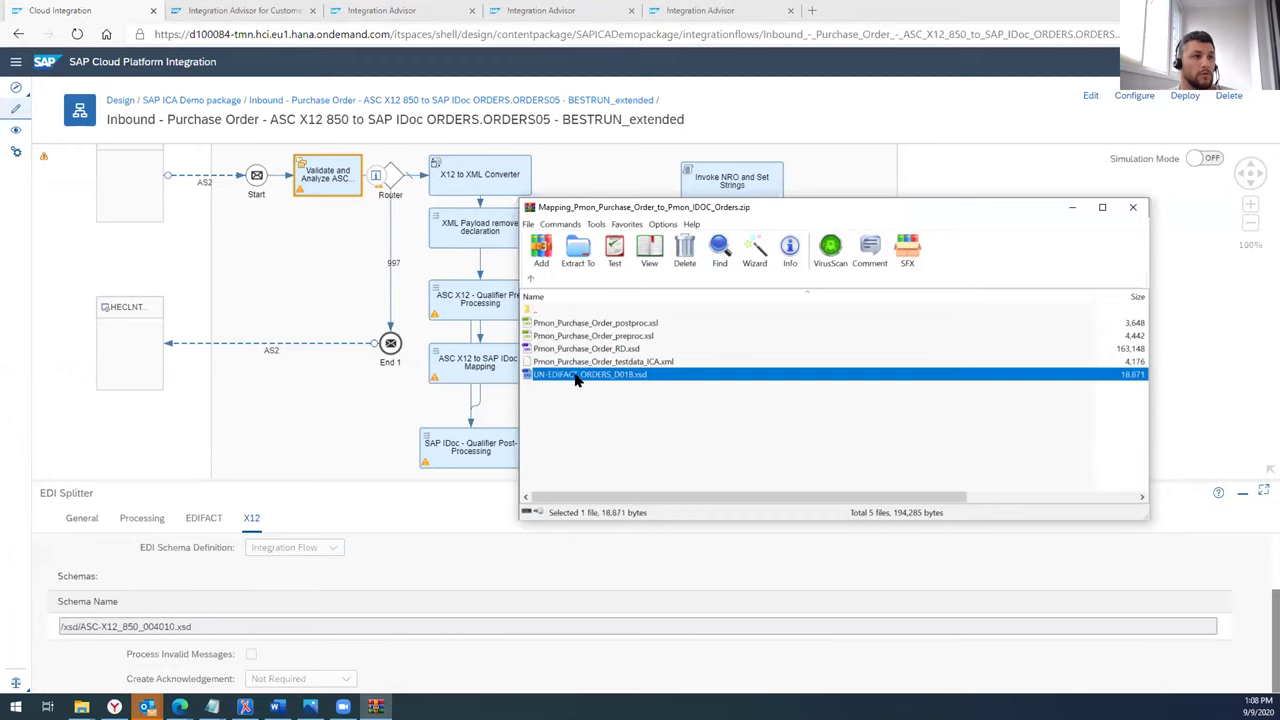
pyautogui.click(1072, 207)
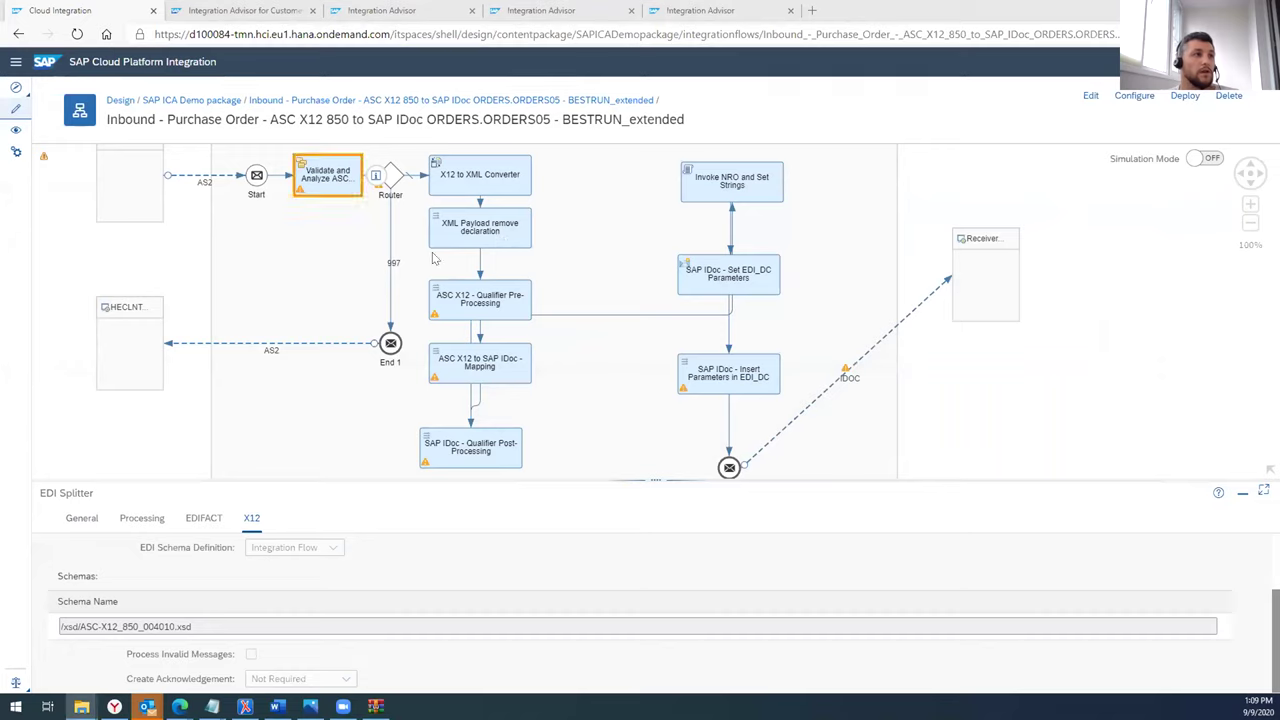
# - Show the processing settings of the ASC X12 - Qualifier Pre-Processing step and put the flow into edit mode
pyautogui.click(508, 310)
pyautogui.click(139, 517)
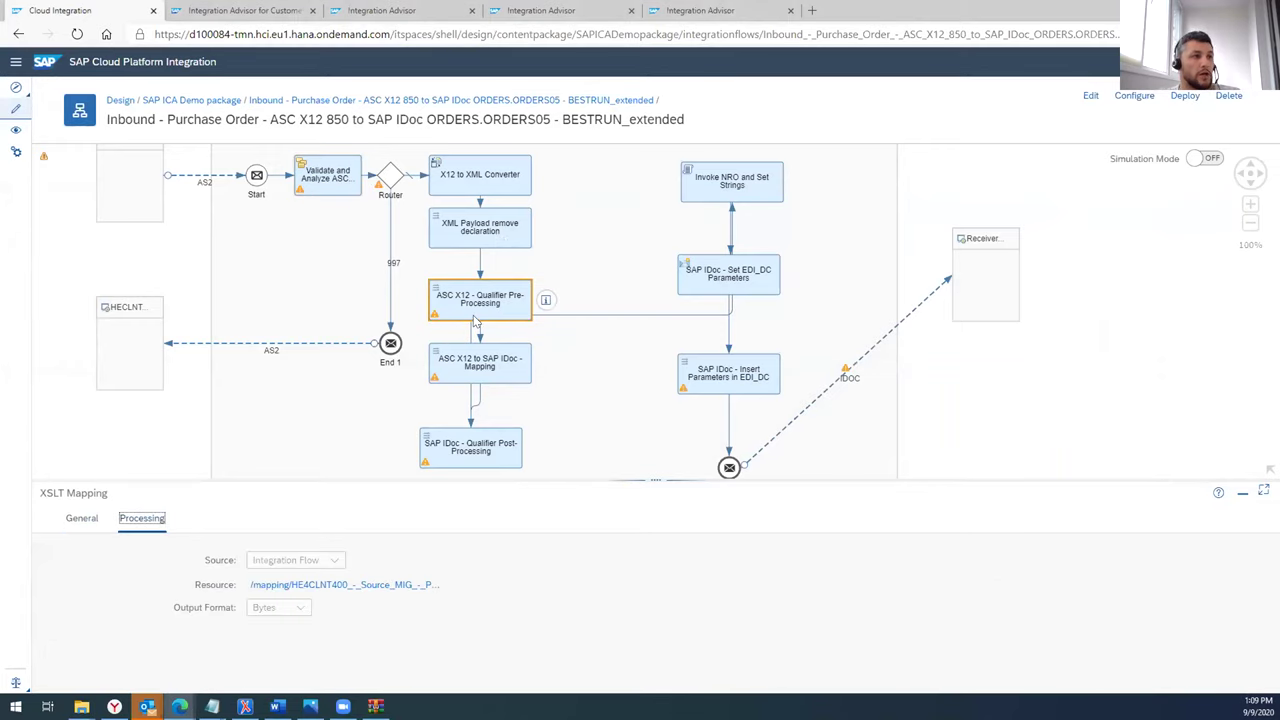
pyautogui.click(515, 310)
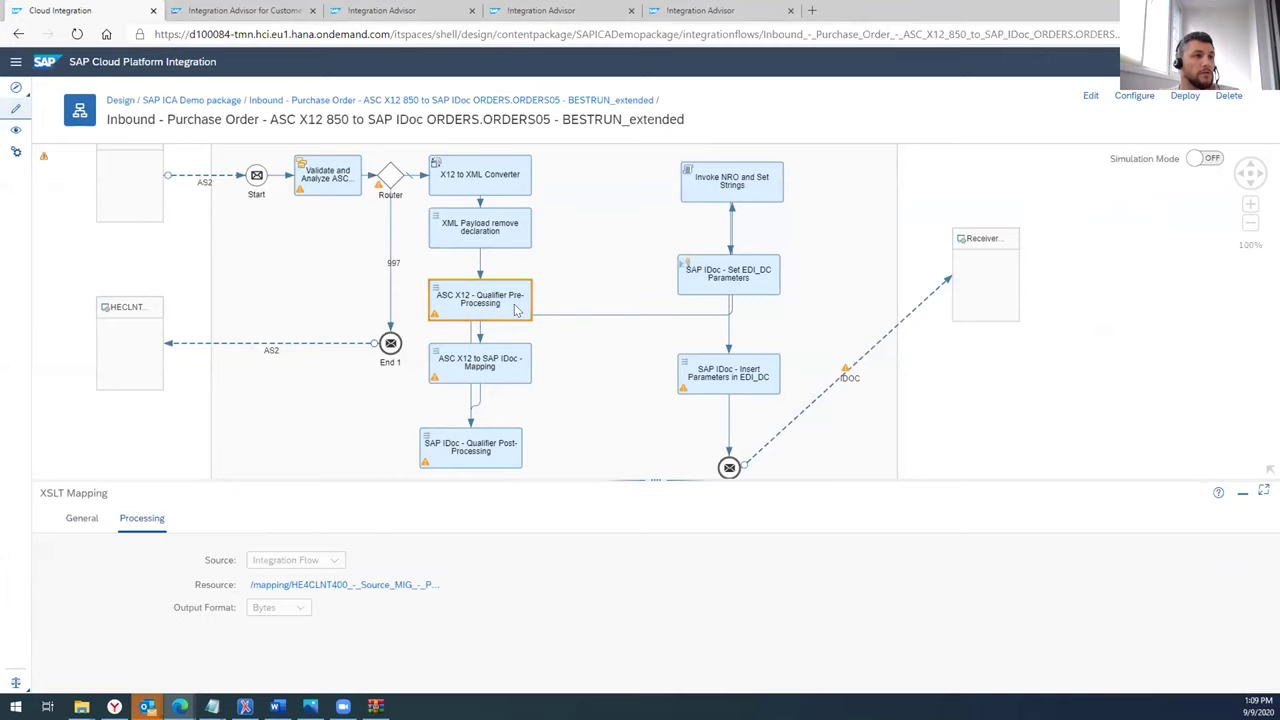
pyautogui.click(1088, 97)
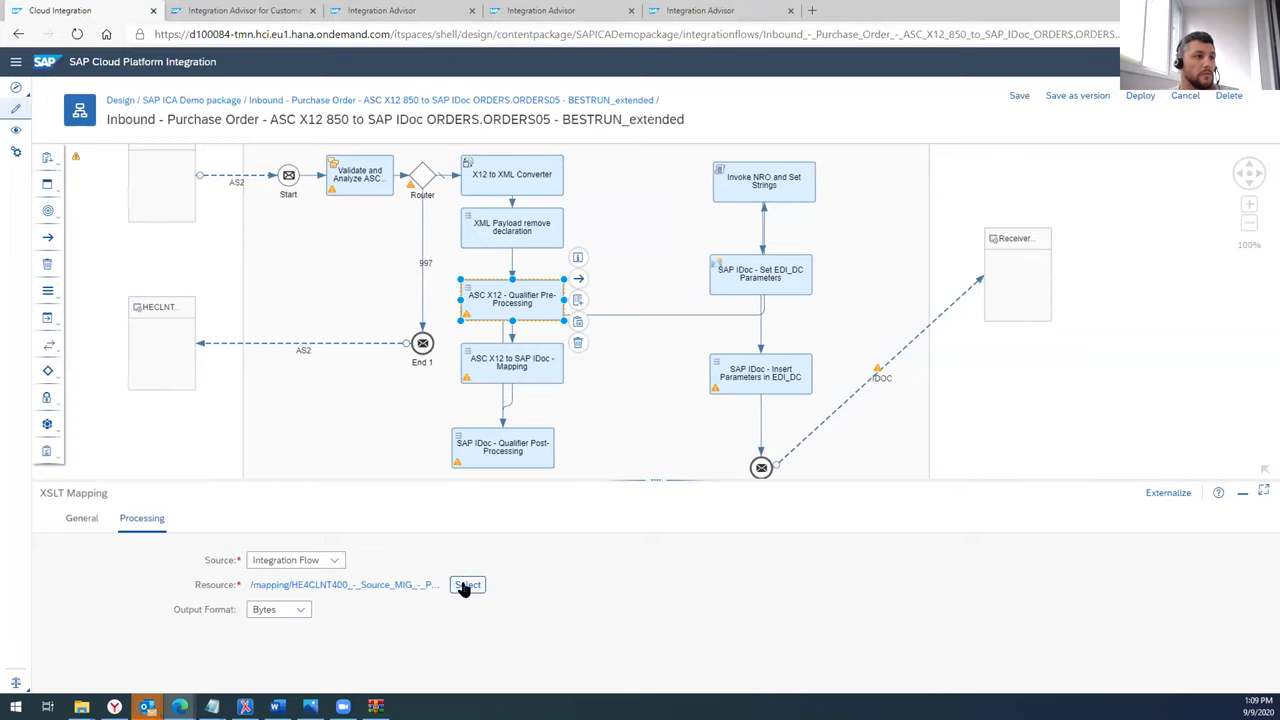
# - Try to upload Mapping_Pmon_Purchase_Order_to_Pmon_IDOC_Orders.zip from Downloads as the pre-processing step's mapping resource, with all file types listed
pyautogui.click(466, 585)
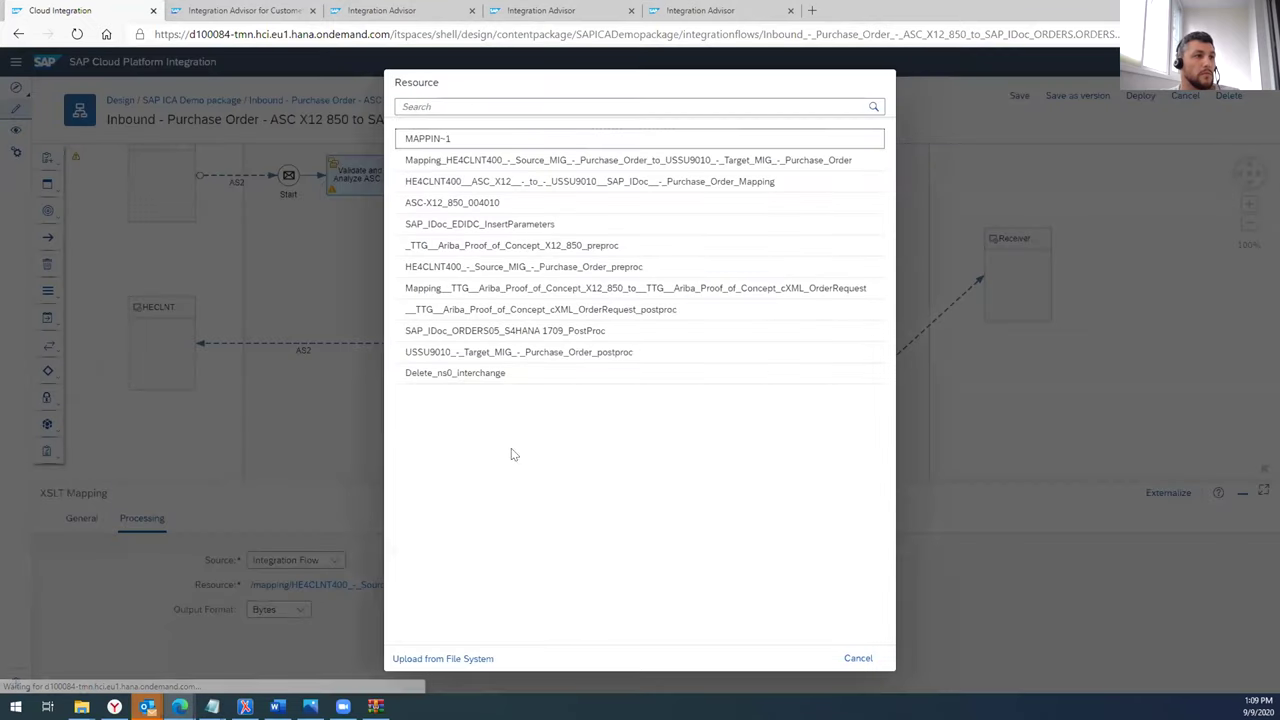
pyautogui.click(435, 658)
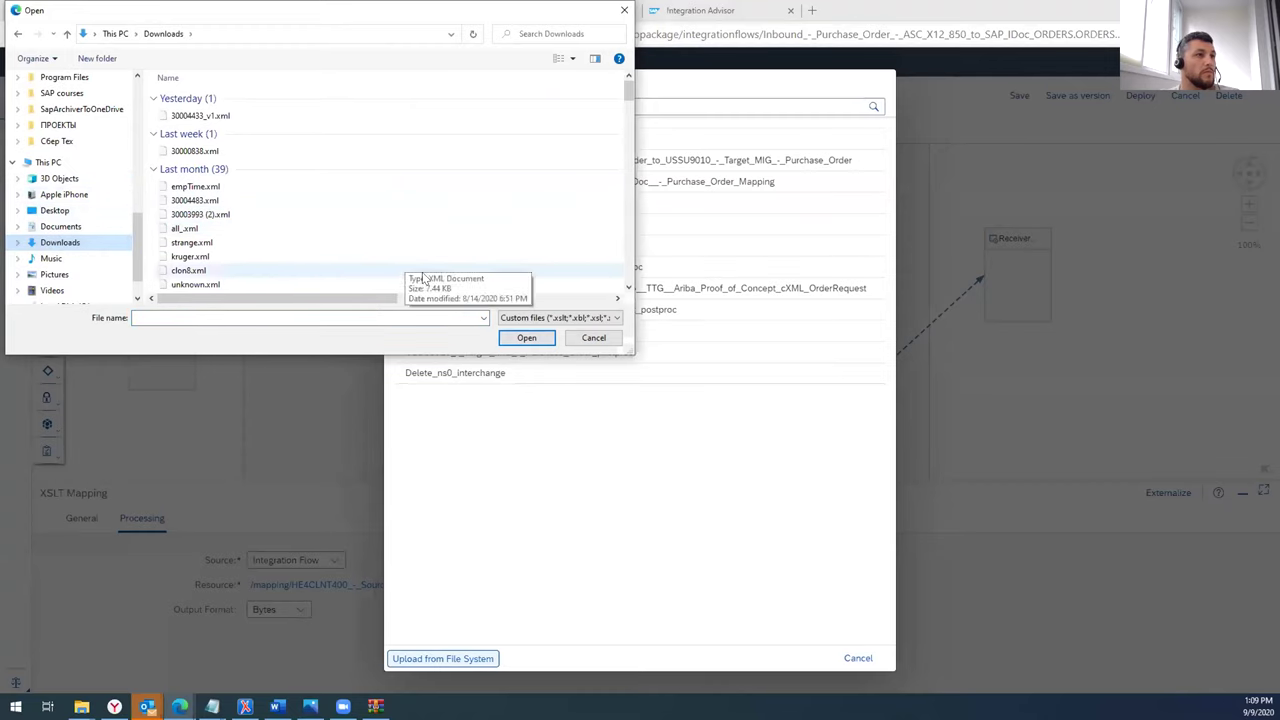
pyautogui.click(484, 318)
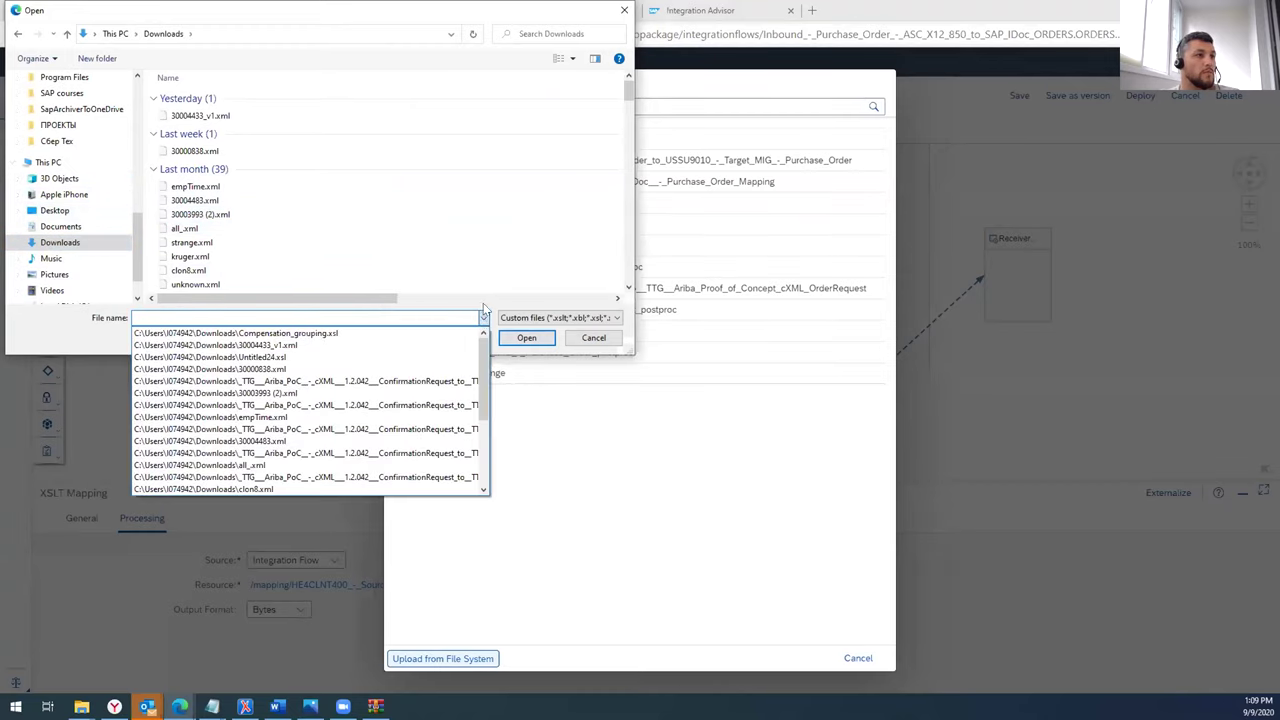
pyautogui.click(533, 317)
pyautogui.click(536, 318)
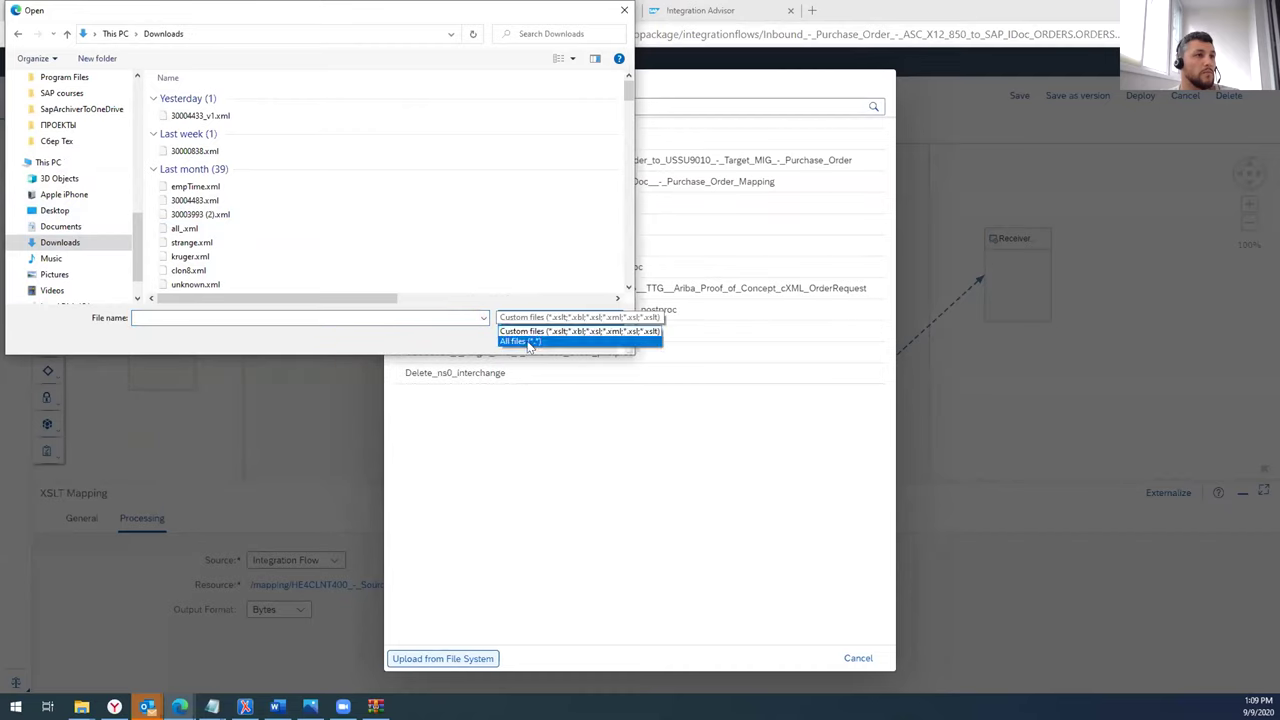
pyautogui.click(522, 341)
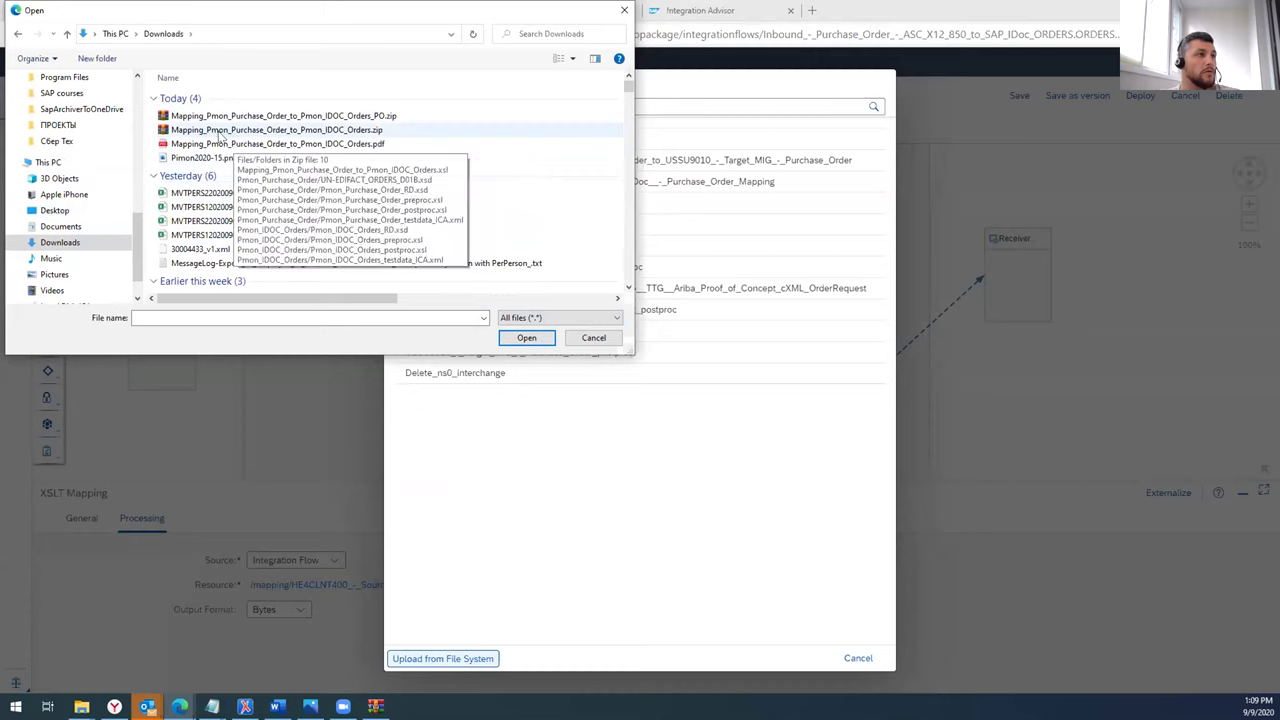
pyautogui.doubleClick(220, 131)
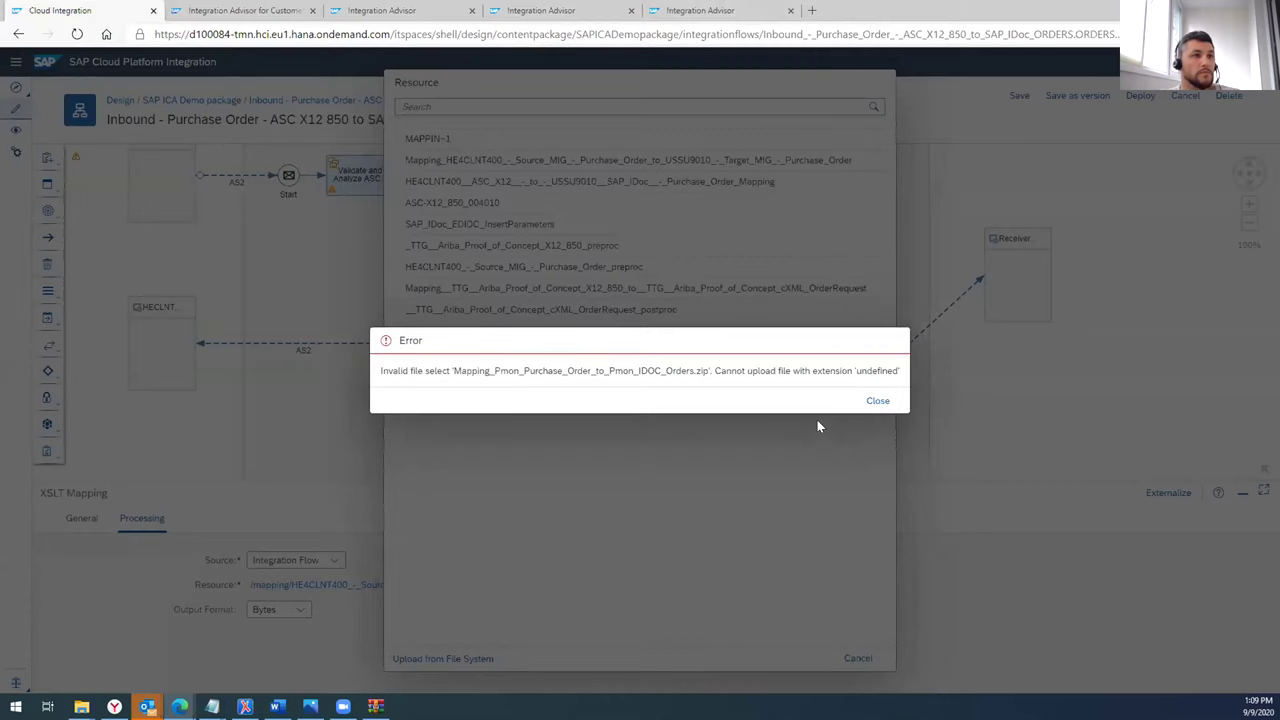
pyautogui.click(873, 401)
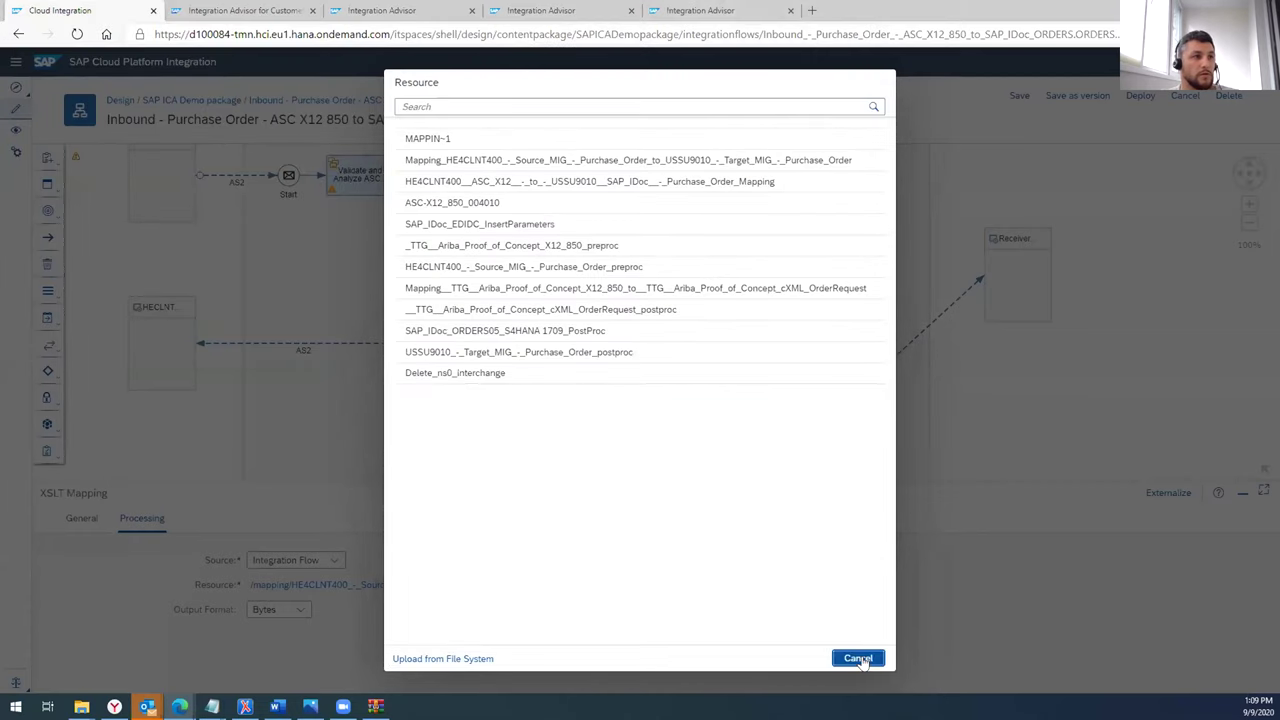
pyautogui.click(858, 658)
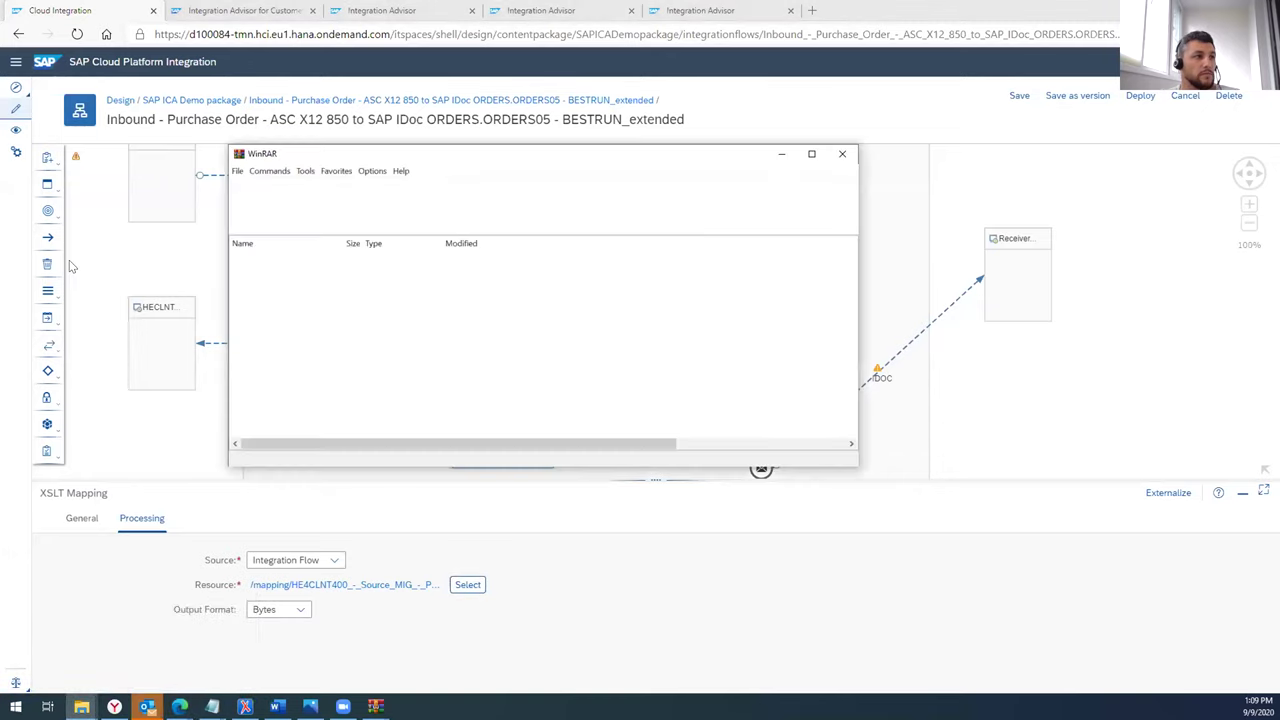
# - Locate Pmon_Purchase_Order_preproc.xsl in the exported archive's Pmon_Purchase_Order folder as the pre-processing artifact, and close the archive
pyautogui.doubleClick(283, 283)
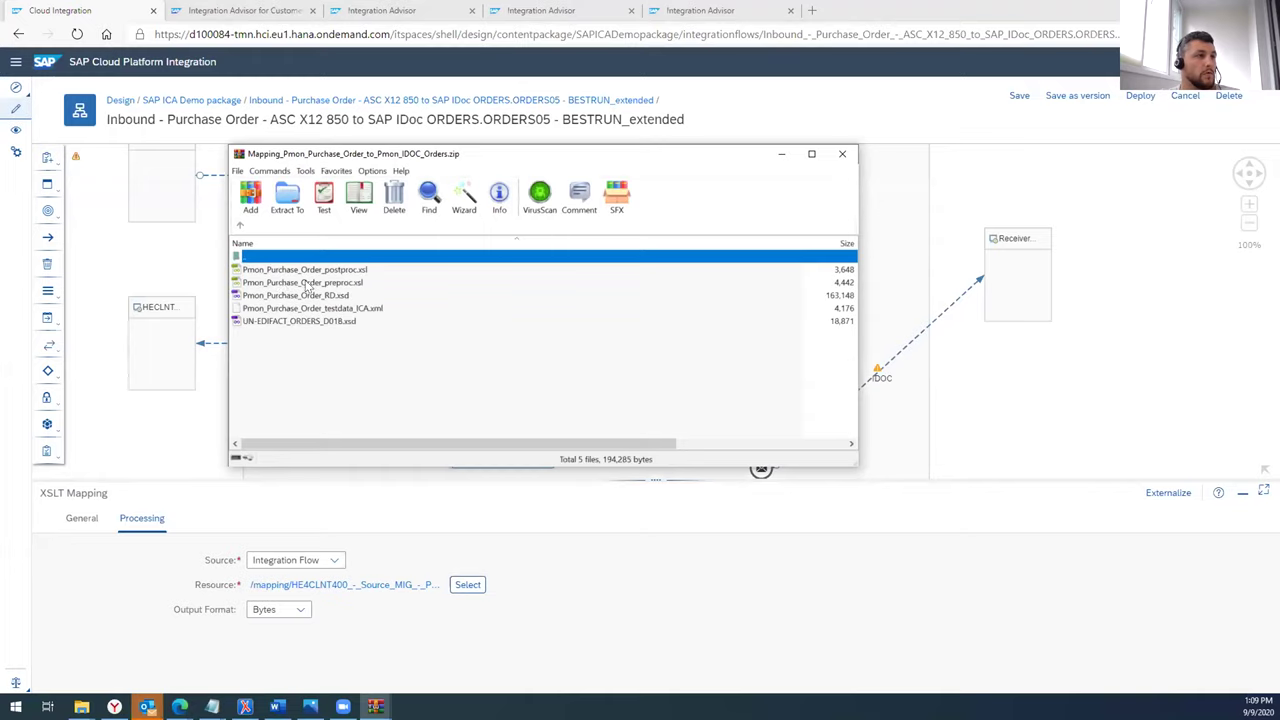
pyautogui.click(305, 284)
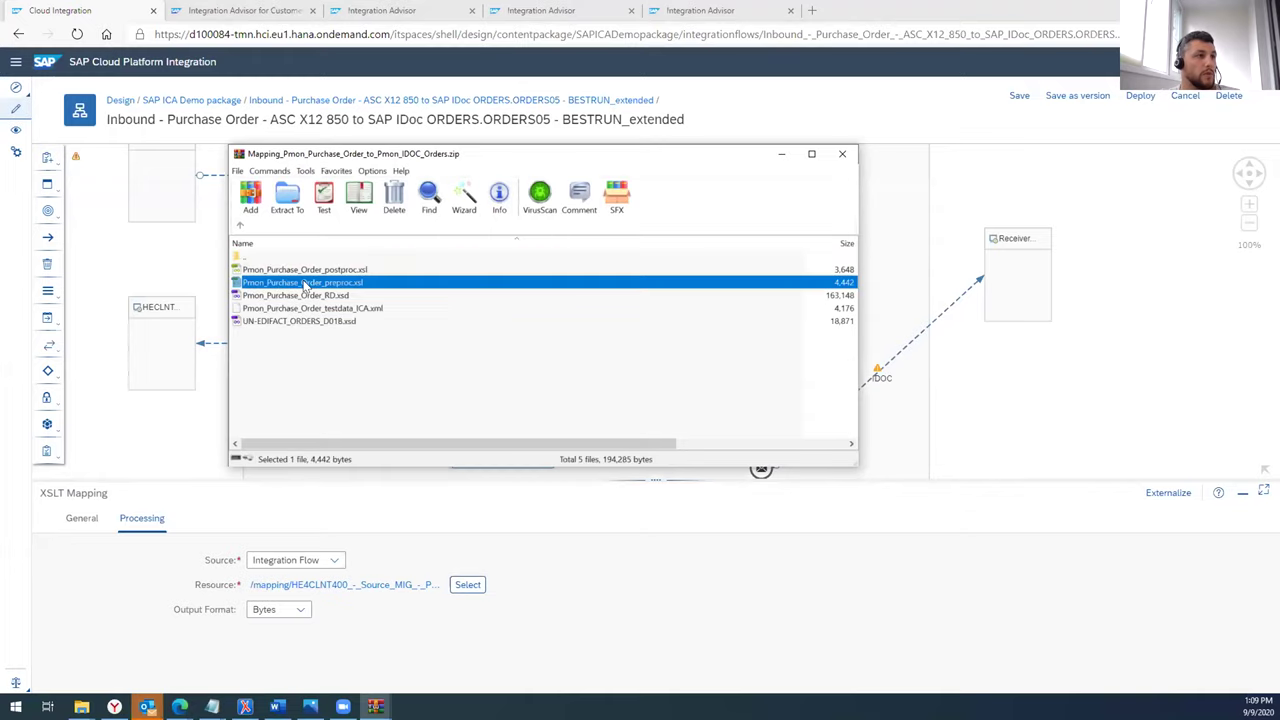
pyautogui.click(842, 153)
# - Select the ASC X12 to SAP IDoc - Mapping step and point out Mapping_Pmon_Purchase_Order_to_Pmon_IDOC_Orders.xsl at the archive's root
pyautogui.click(536, 367)
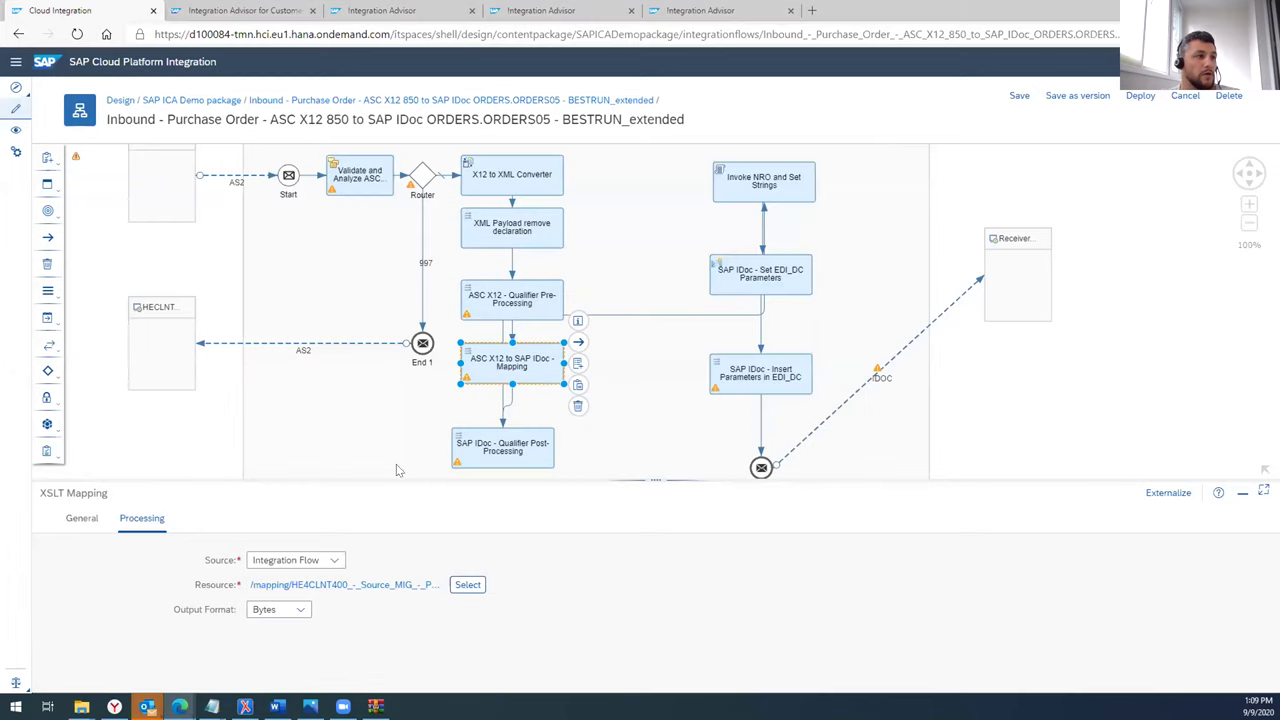
pyautogui.click(375, 706)
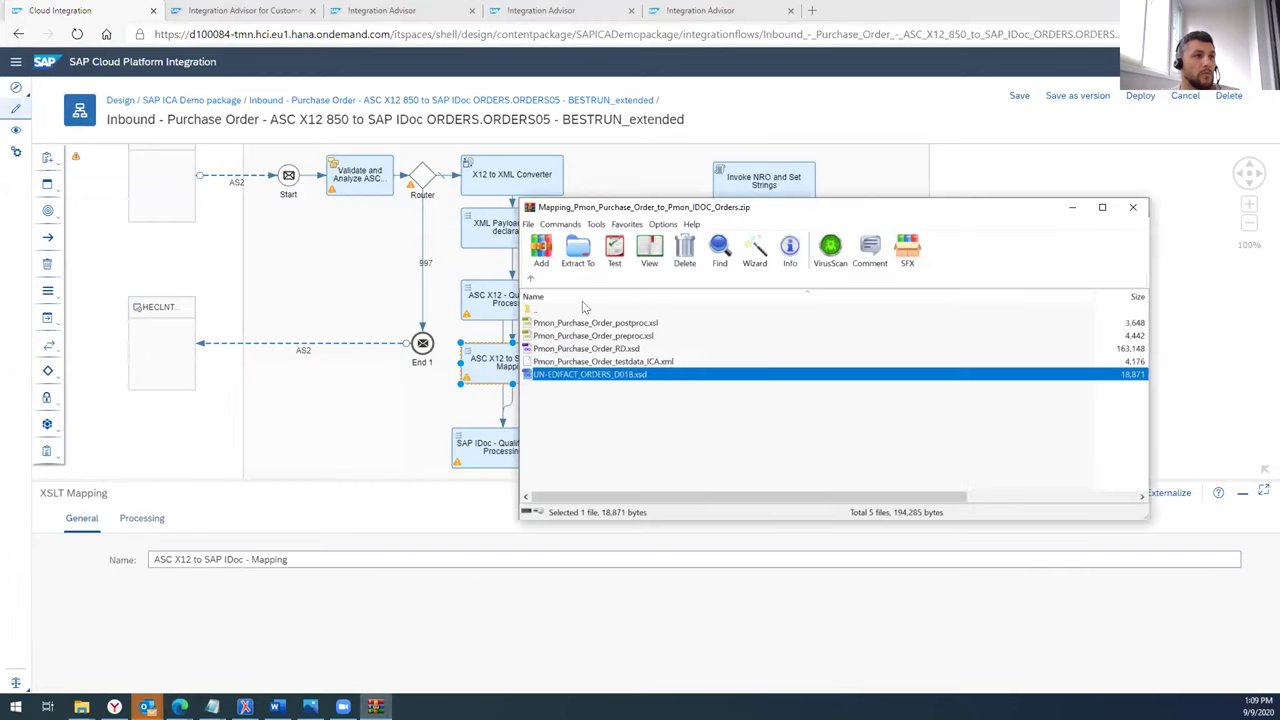
pyautogui.doubleClick(532, 309)
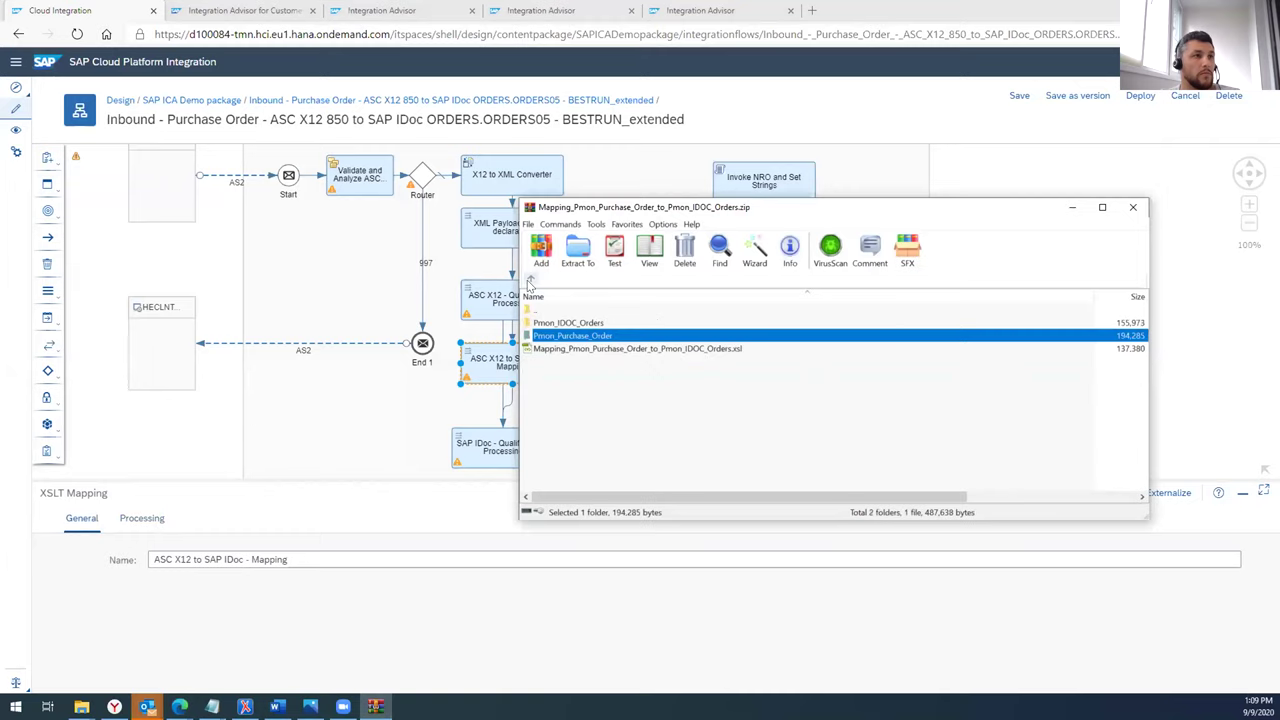
pyautogui.click(583, 349)
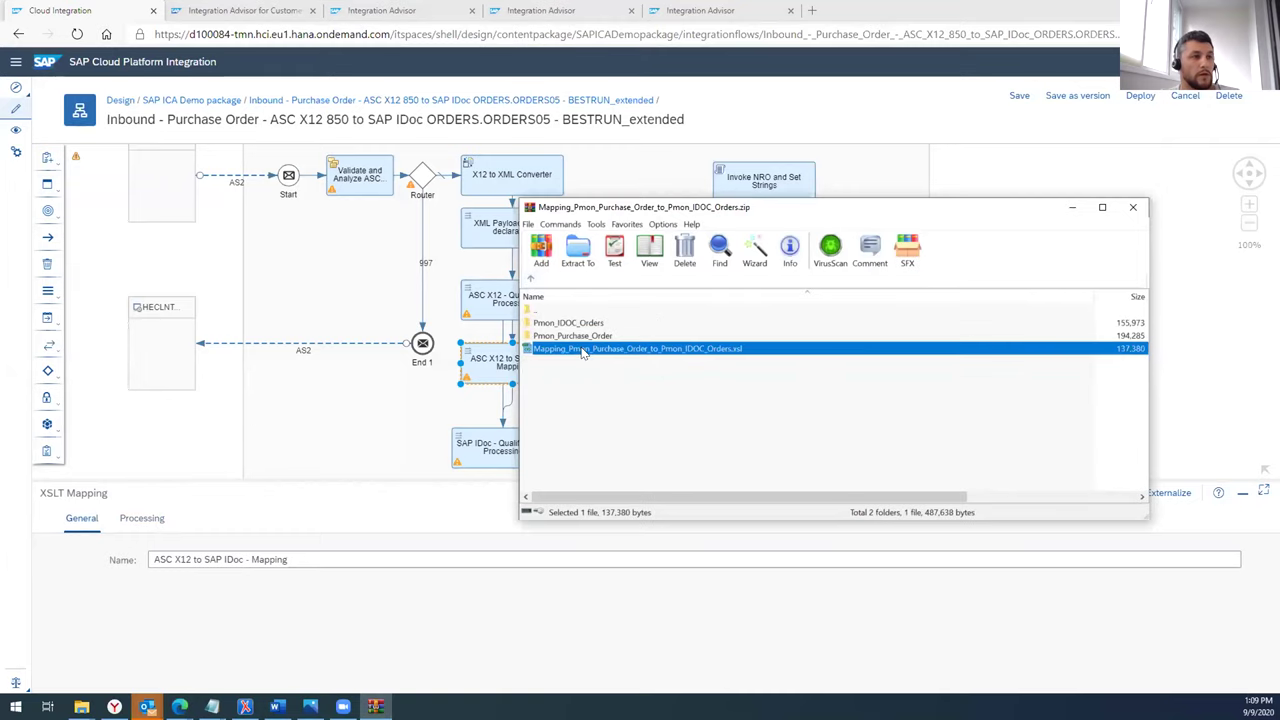
# - Select the SAP IDoc - Qualifier Post-Processing step, point out Pmon_Purchase_Order_postproc.xsl in the archive, and return to the flow diagram
pyautogui.click(510, 465)
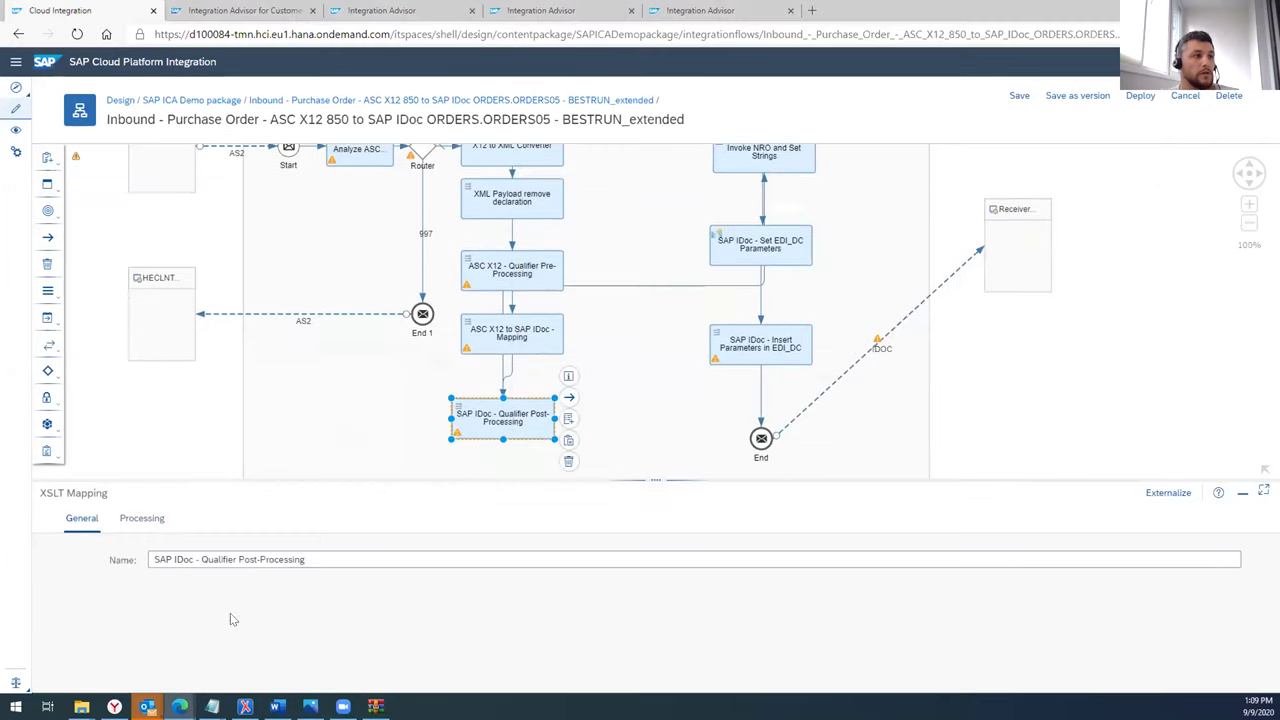
pyautogui.click(375, 706)
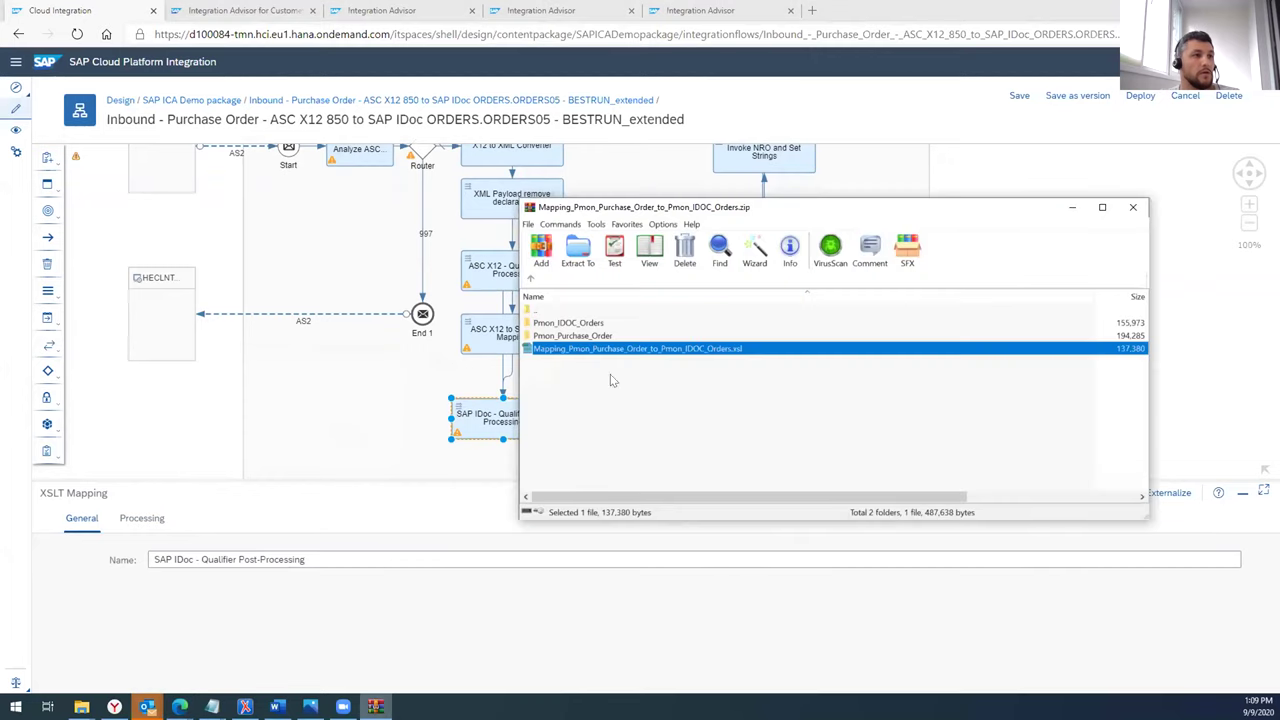
pyautogui.doubleClick(560, 336)
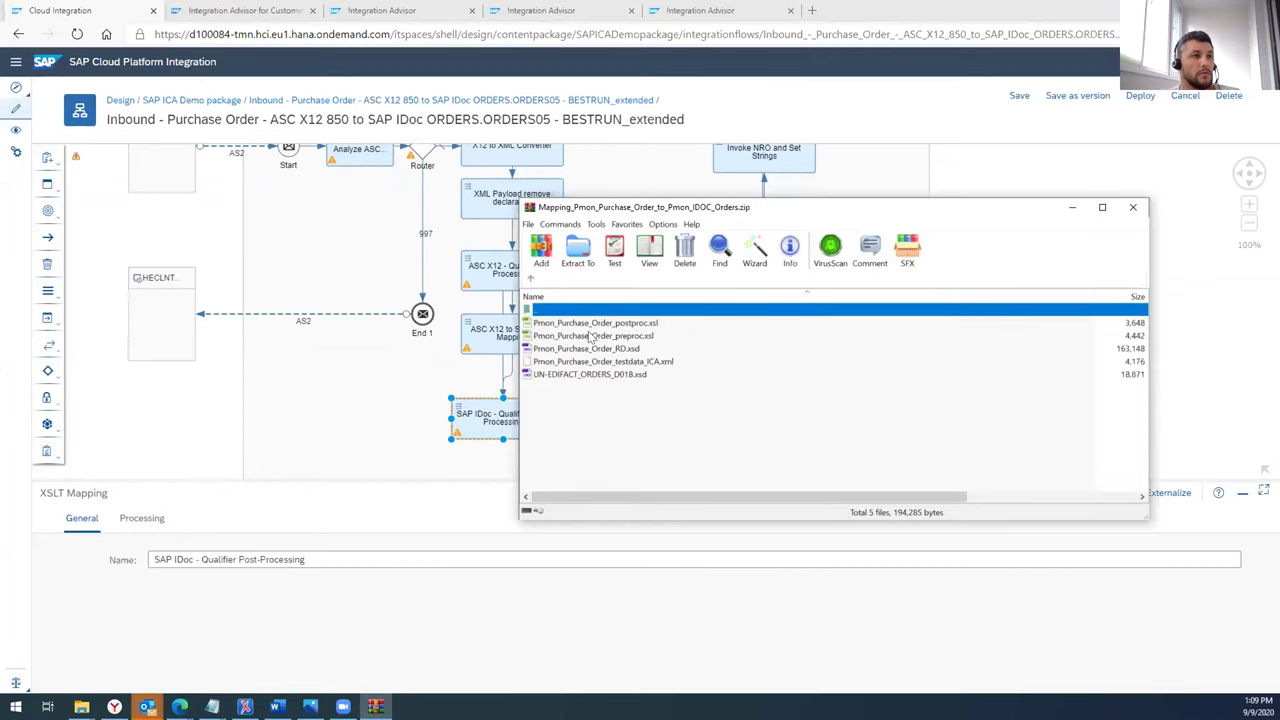
pyautogui.click(578, 326)
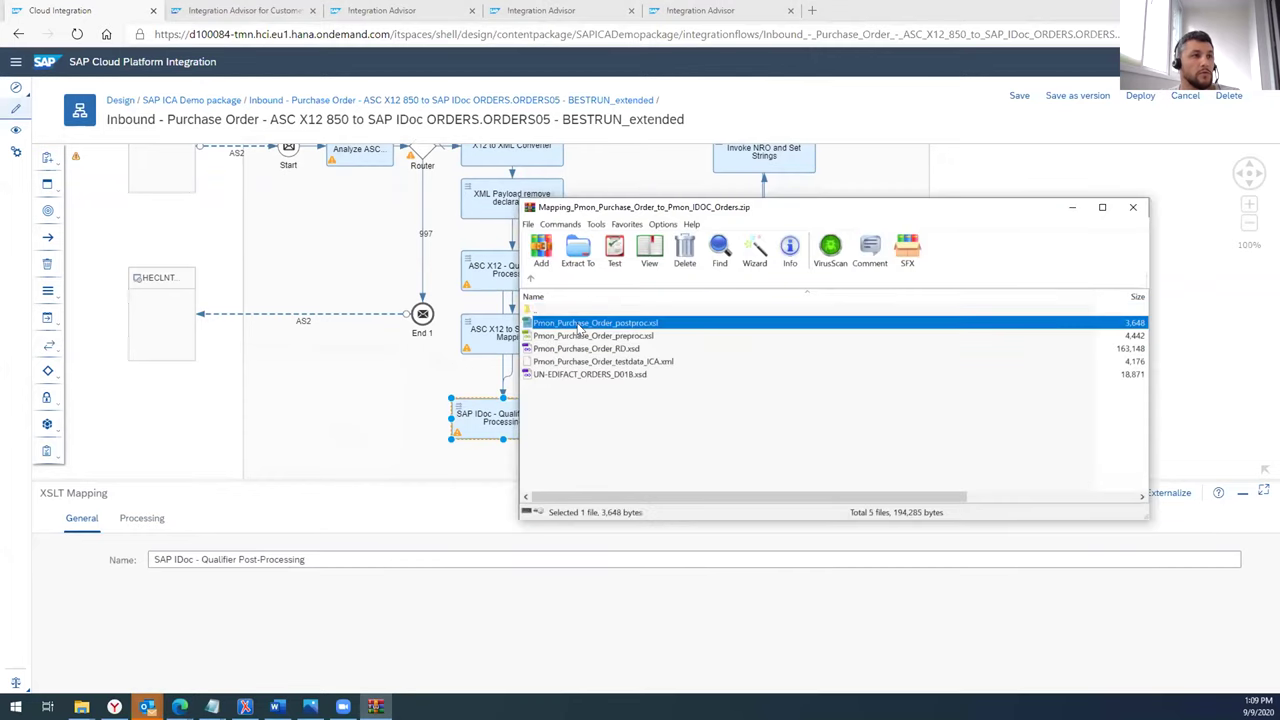
pyautogui.click(1072, 207)
pyautogui.click(662, 352)
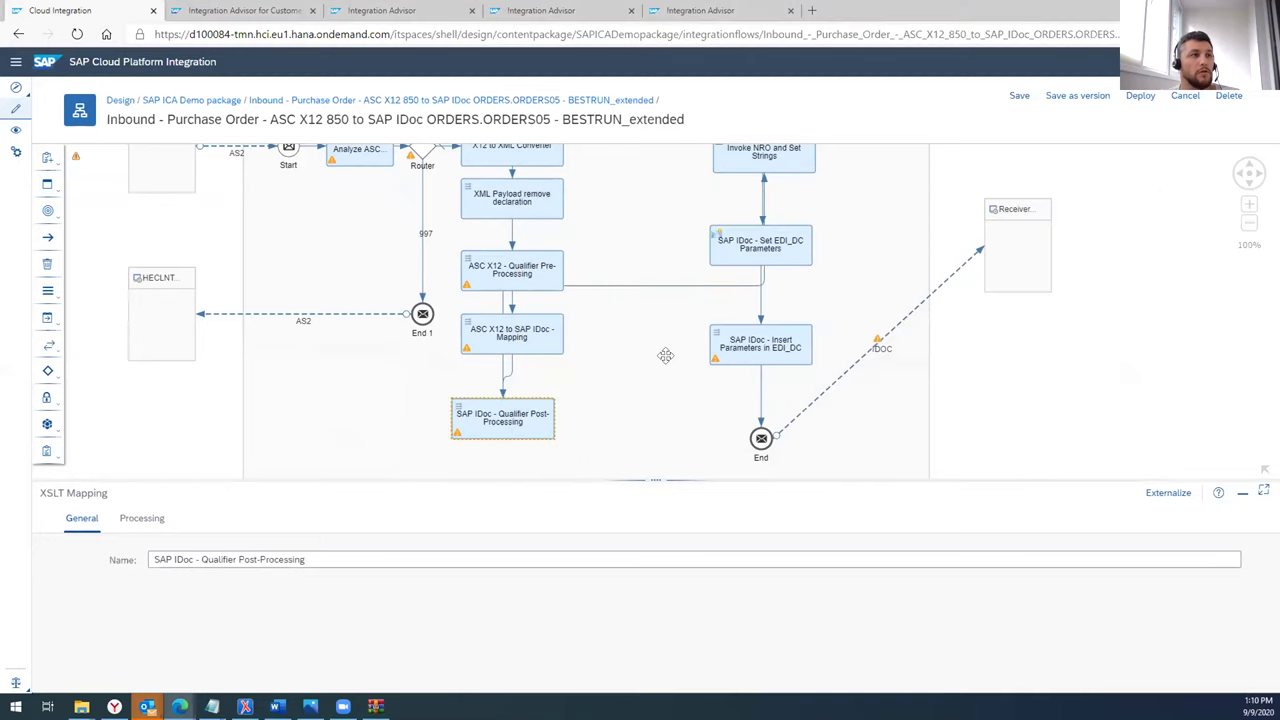
pyautogui.scroll(-2, 667, 363)
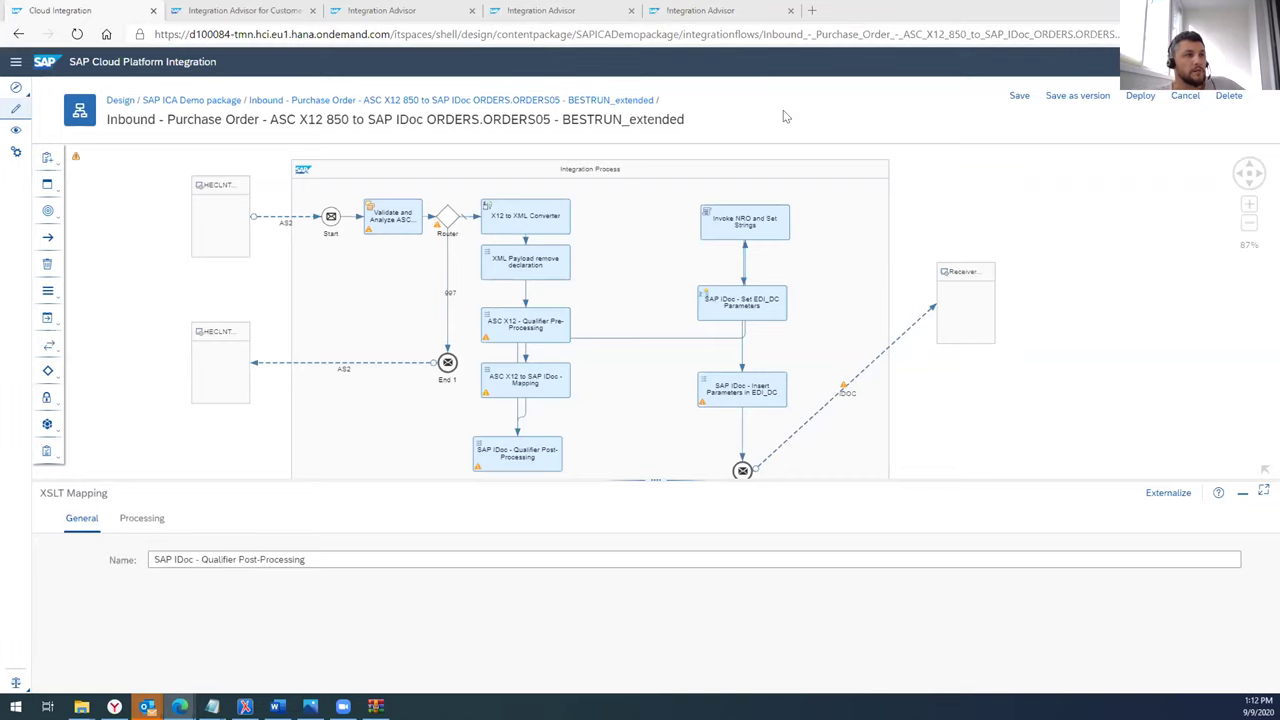
# - Switch to Integration Advisor and list the messages of the Custom Messages type system in the Library of Custom Type Systems
pyautogui.click(519, 11)
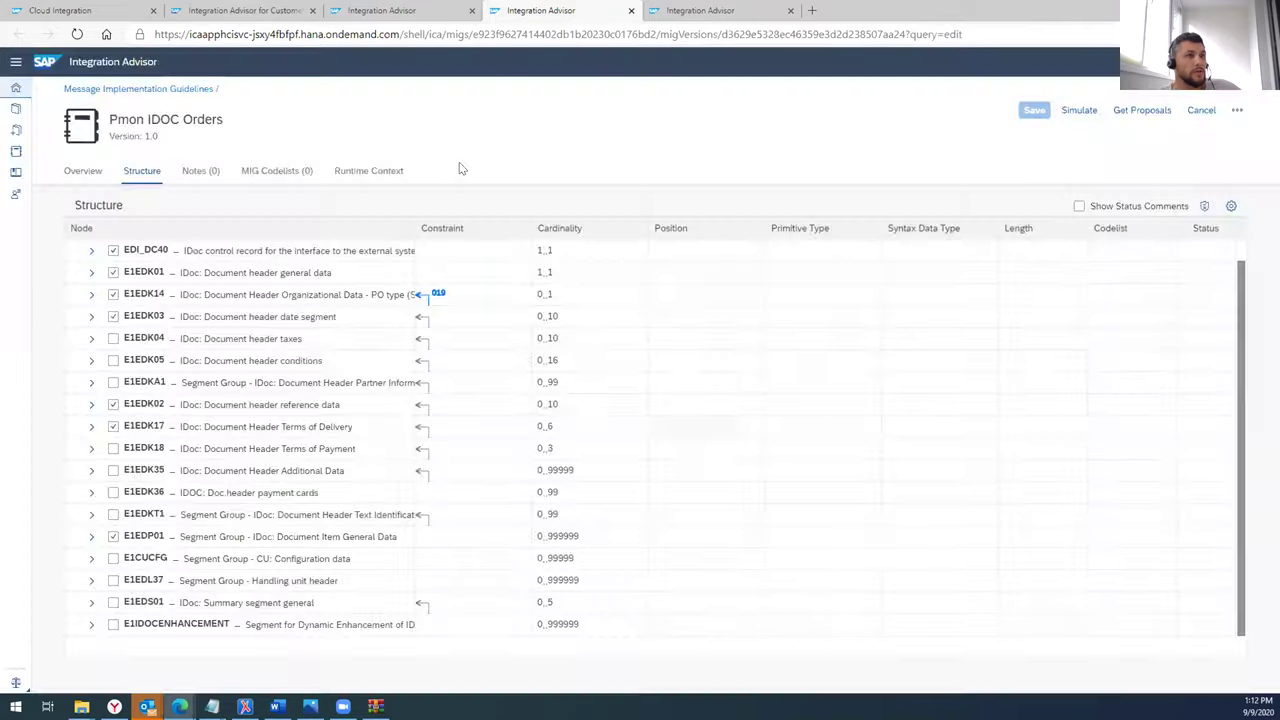
pyautogui.click(15, 130)
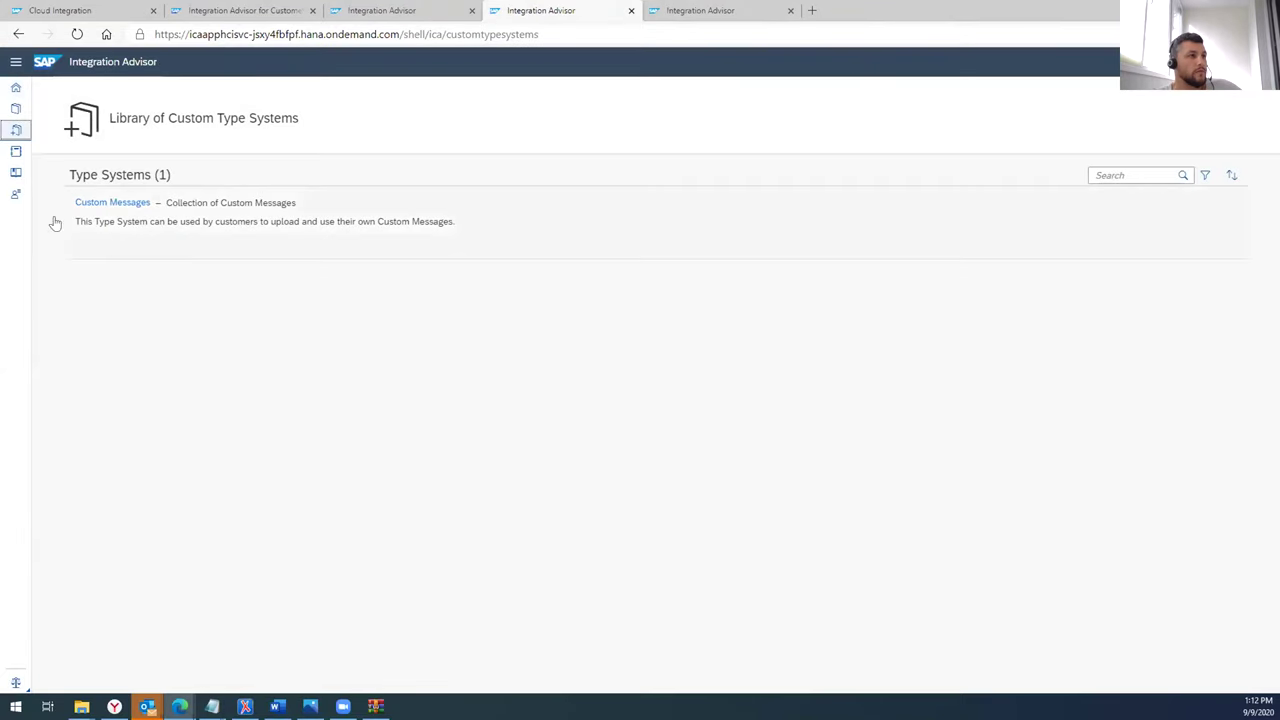
pyautogui.click(219, 210)
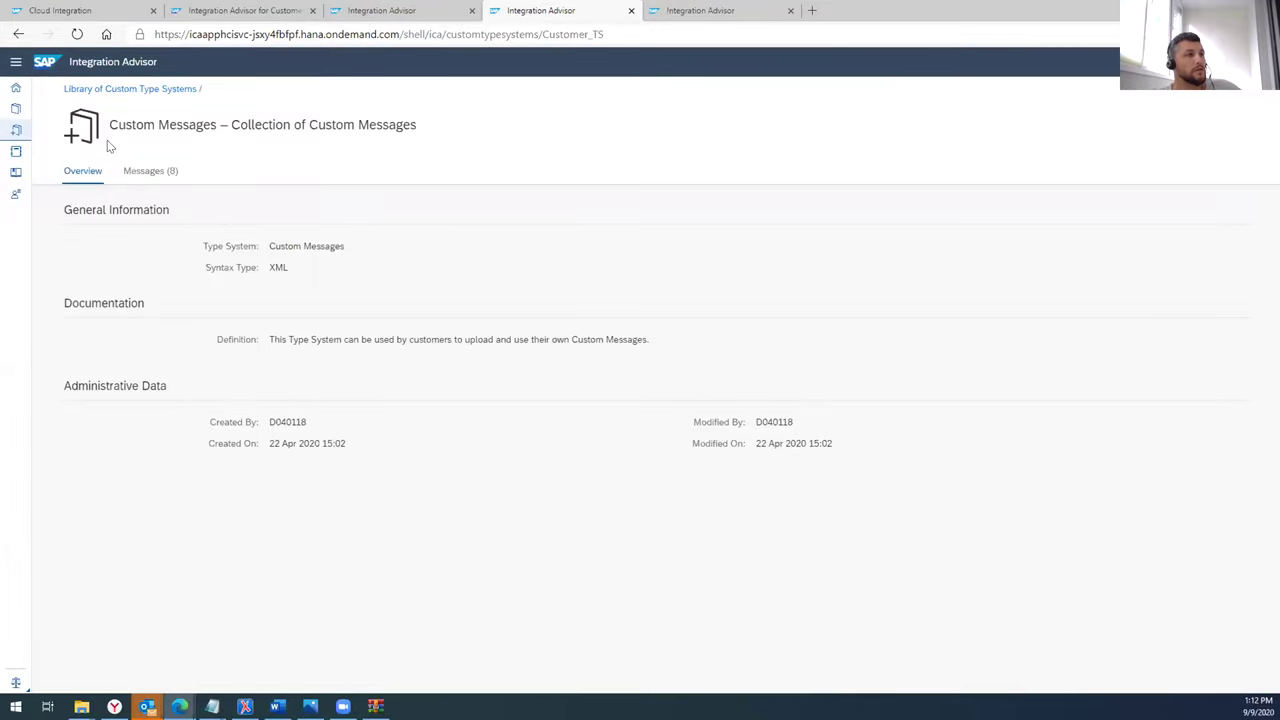
pyautogui.click(127, 172)
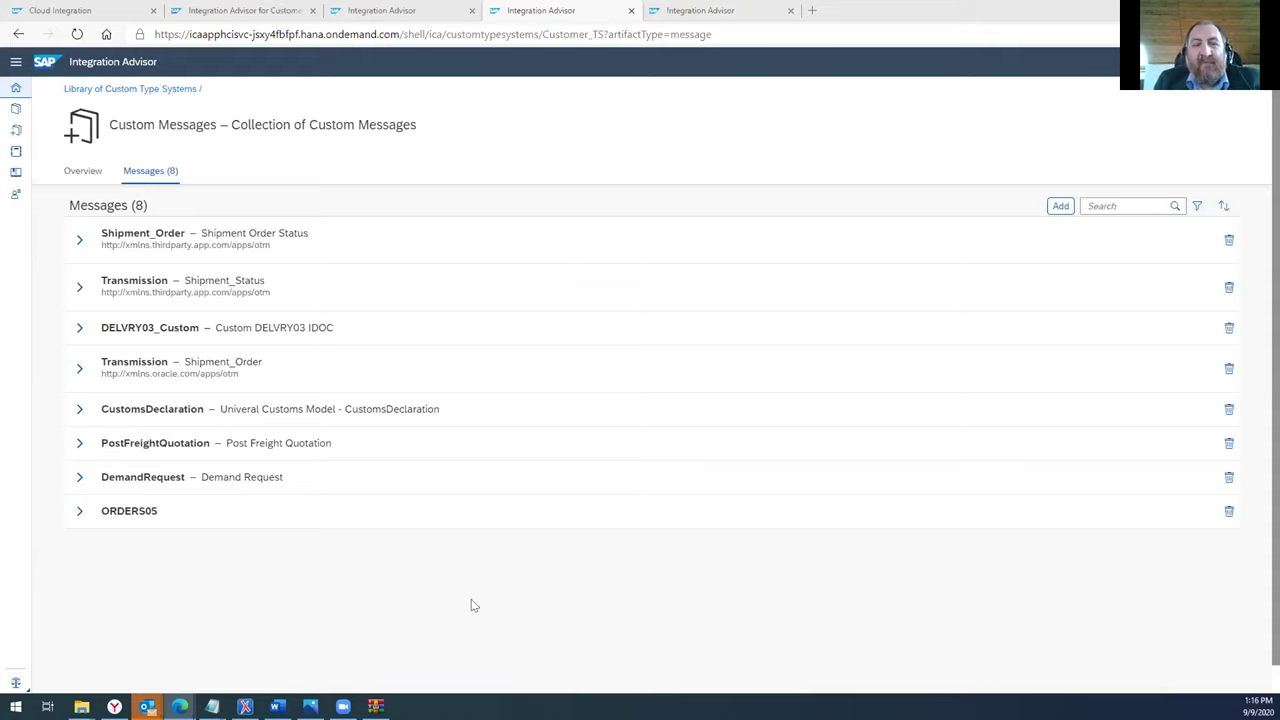
# - Open the Library of Type Systems and review the available standards from ASC X12 to UN/EDIFACT
pyautogui.click(14, 112)
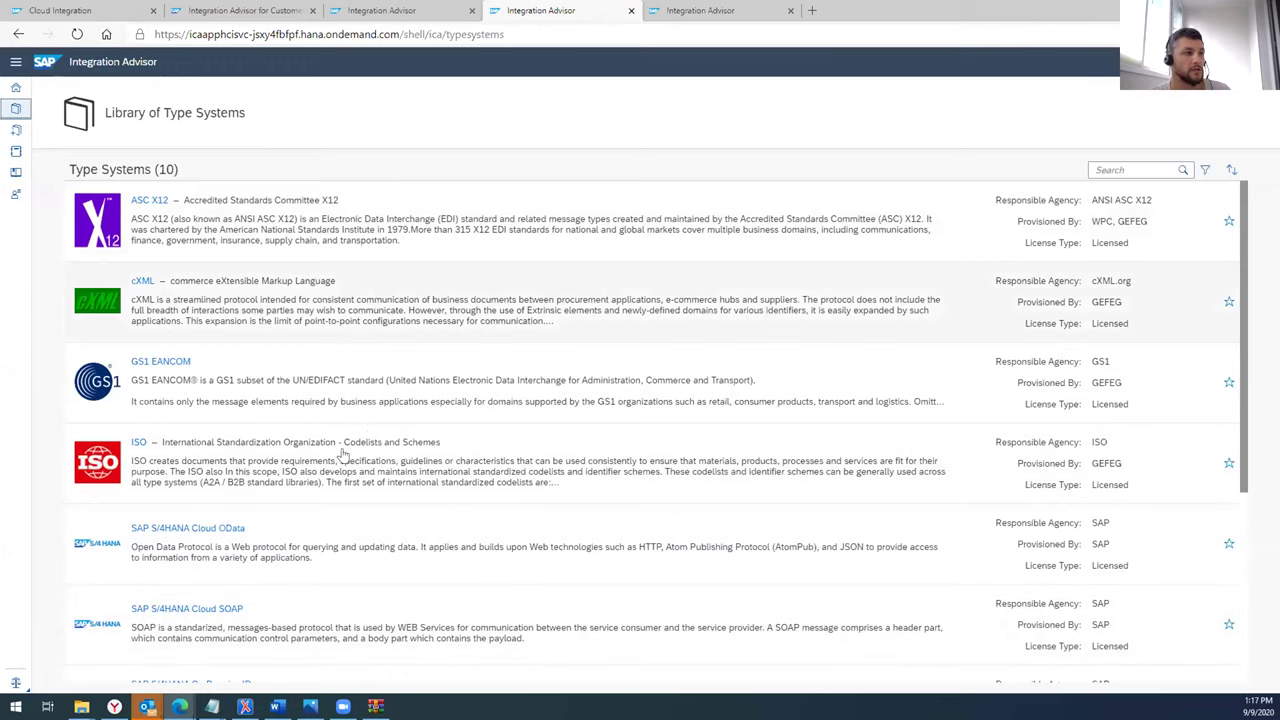
pyautogui.scroll(-1, 316, 535)
pyautogui.scroll(-1, 316, 535)
pyautogui.scroll(-2, 350, 626)
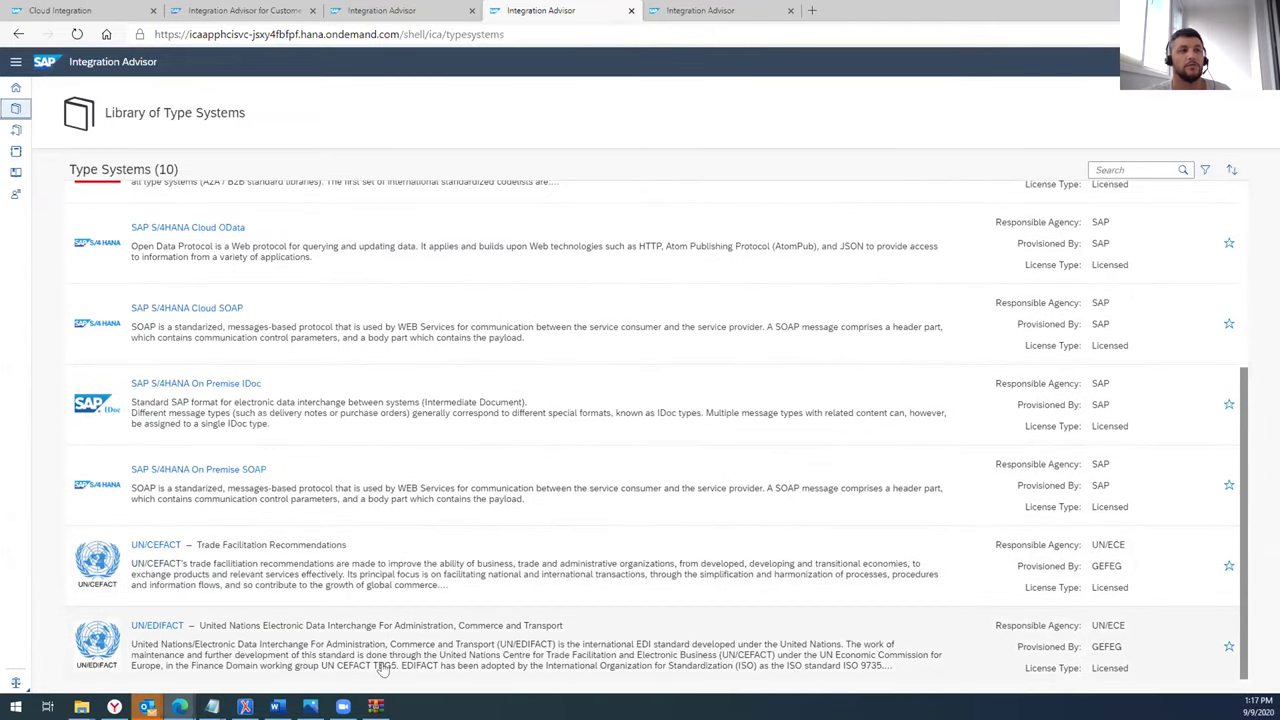
pyautogui.scroll(3, 320, 485)
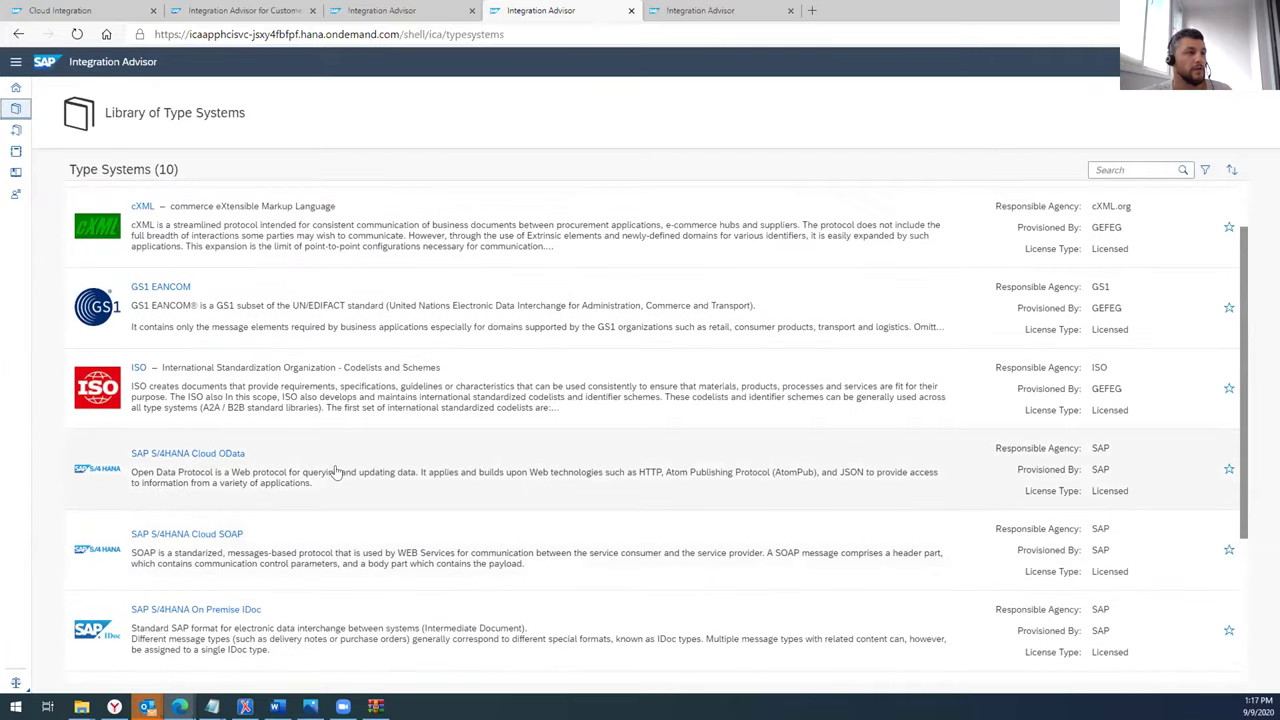
pyautogui.scroll(1, 338, 472)
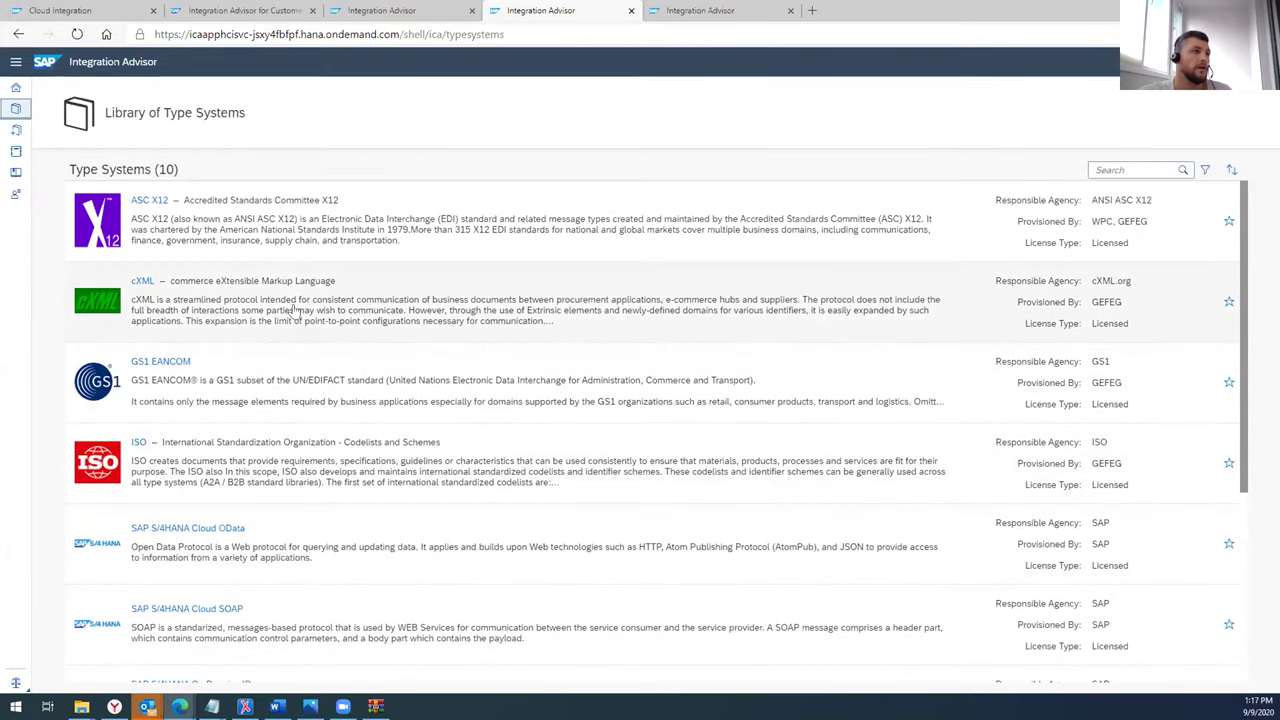